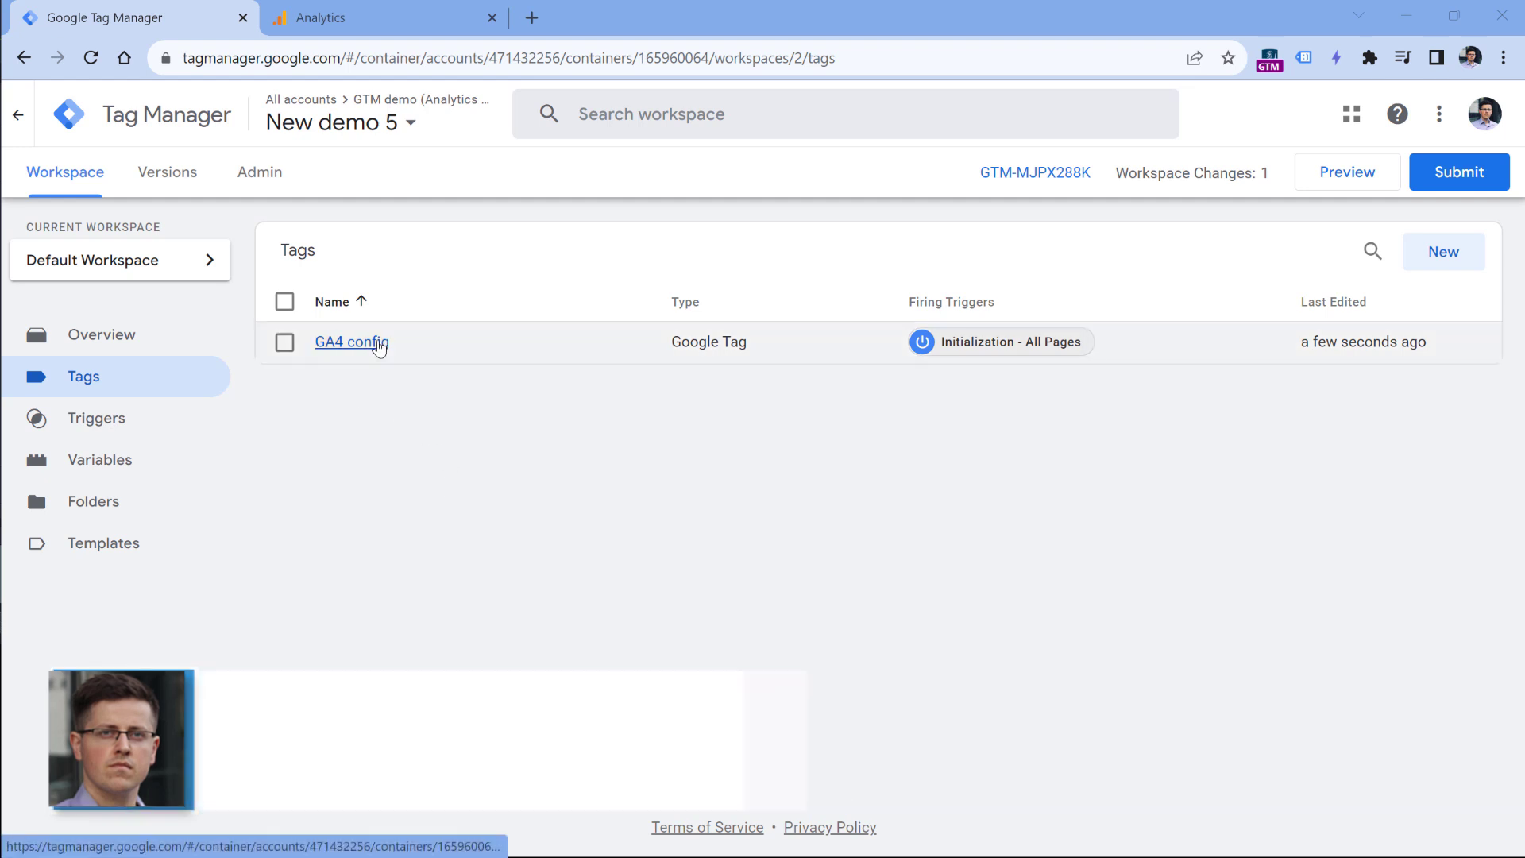
{"action": "left_click_drag", "start_coordinate": [379, 347], "coordinate": [1003, 362]}
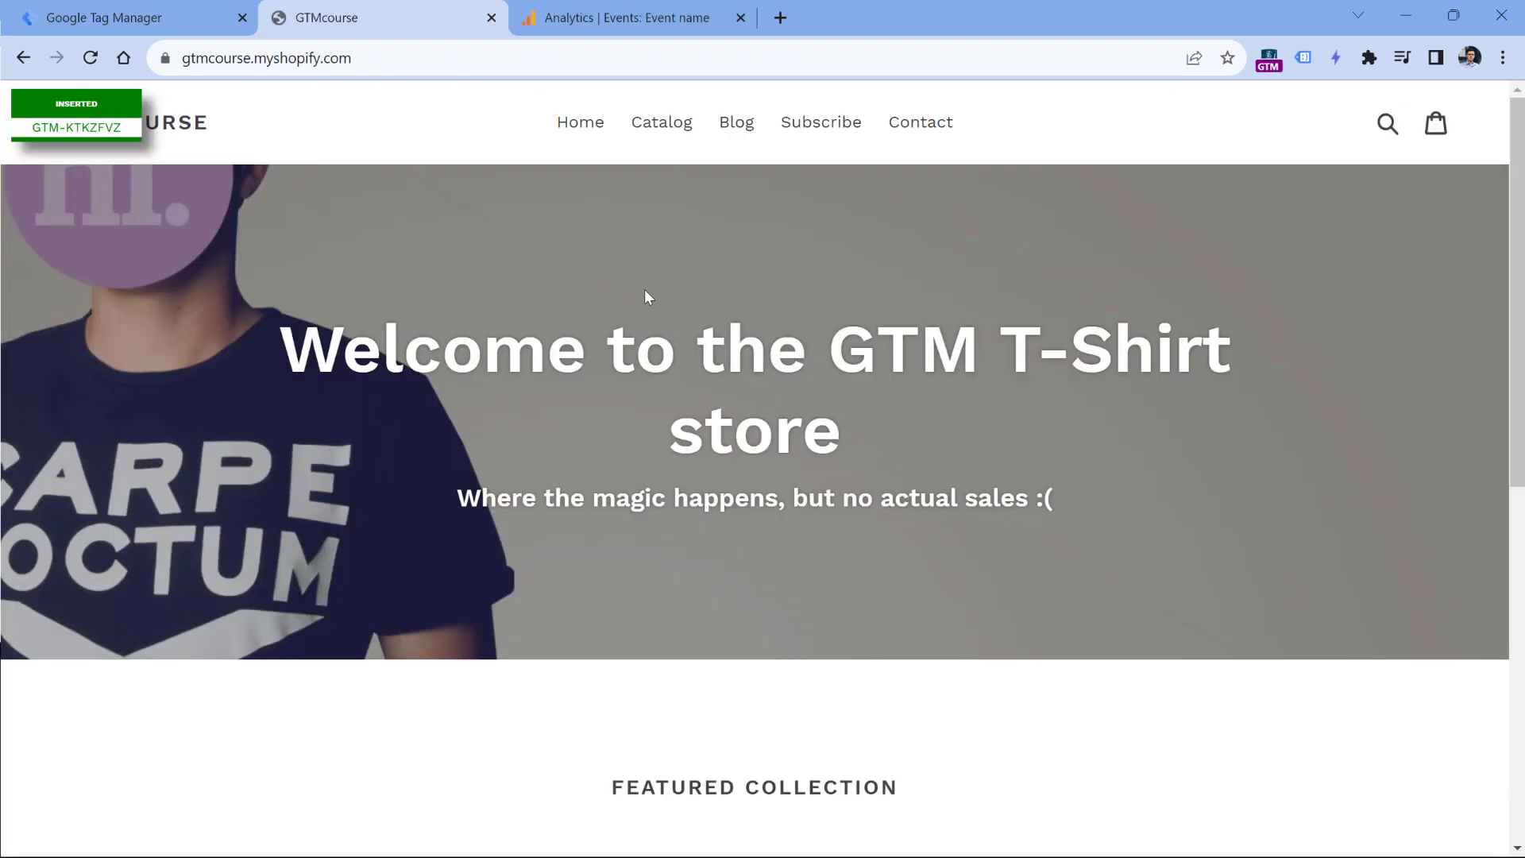
Search the GTMcourse store for "test"
{"action": "left_click", "coordinate": [1388, 123]}
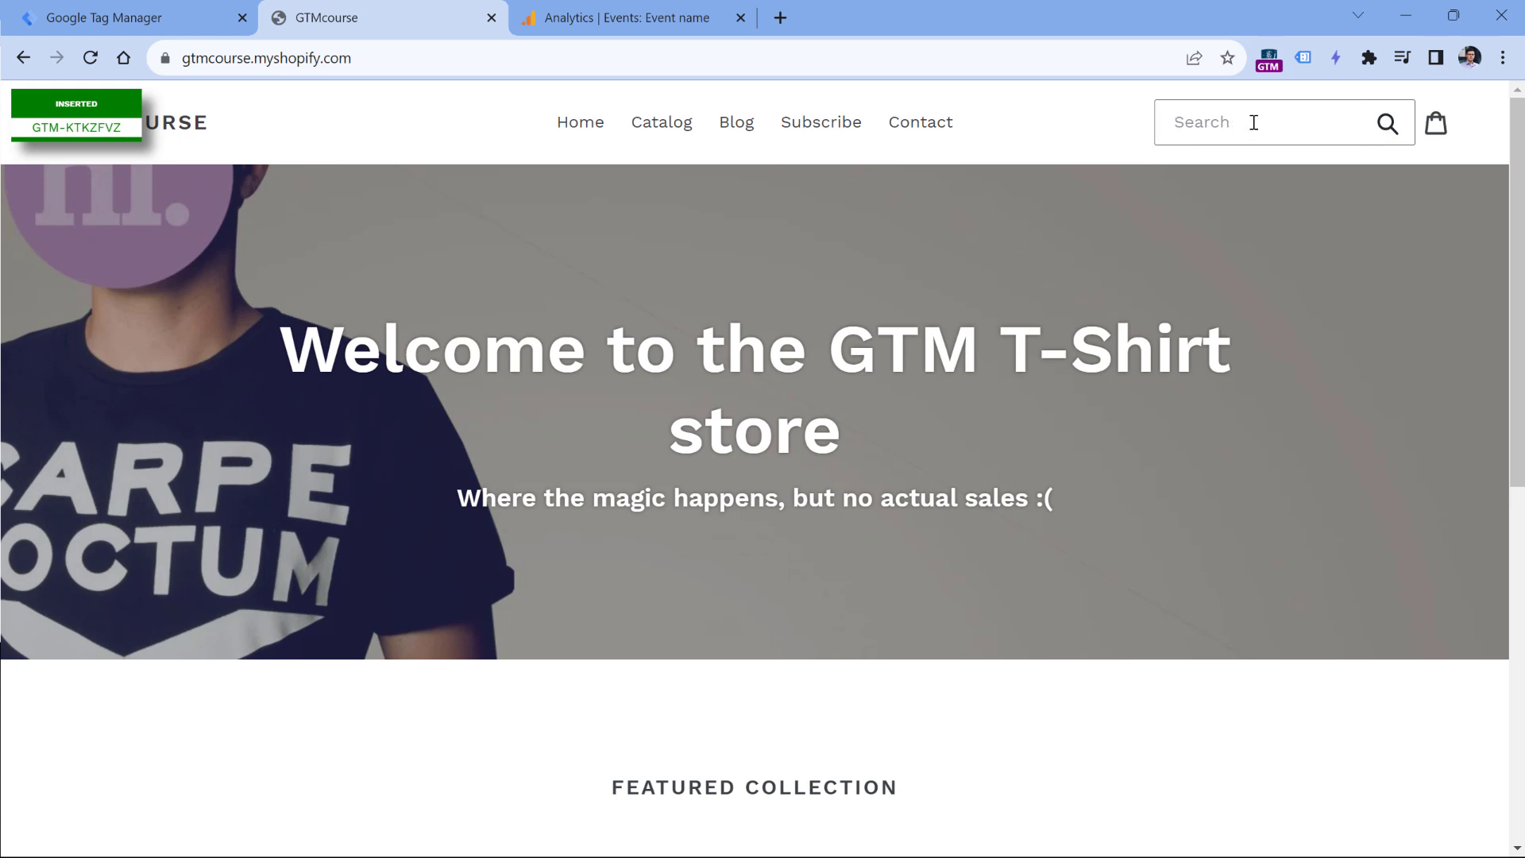
{"action": "type", "text": "test"}
{"action": "key", "text": "Return"}
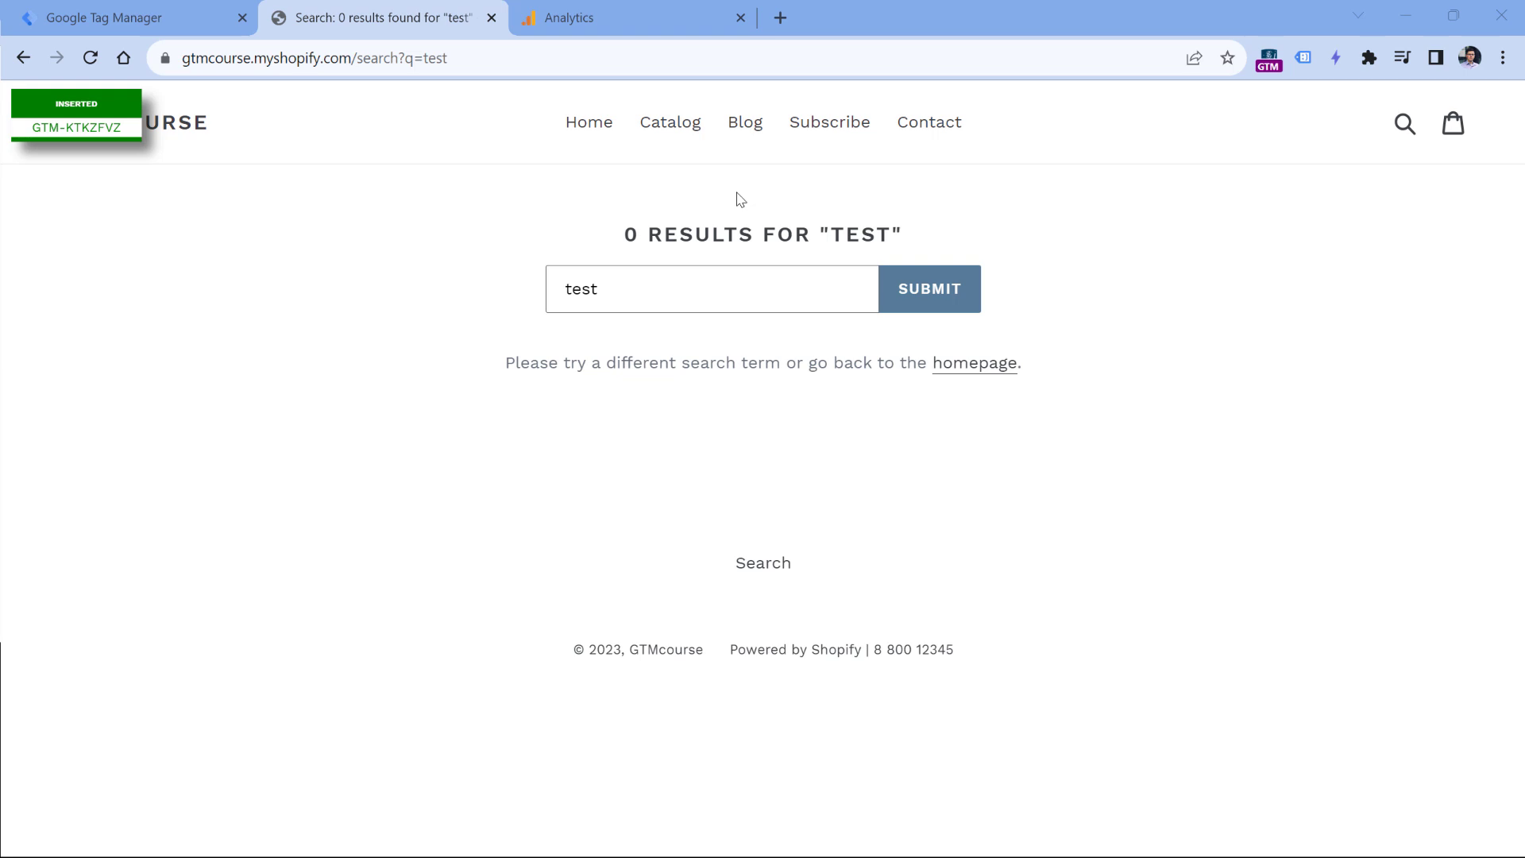
In Google Analytics, turn off Site search in the enhanced measurement settings of the GTM Sandbox website stream and save
{"action": "left_click", "coordinate": [634, 24]}
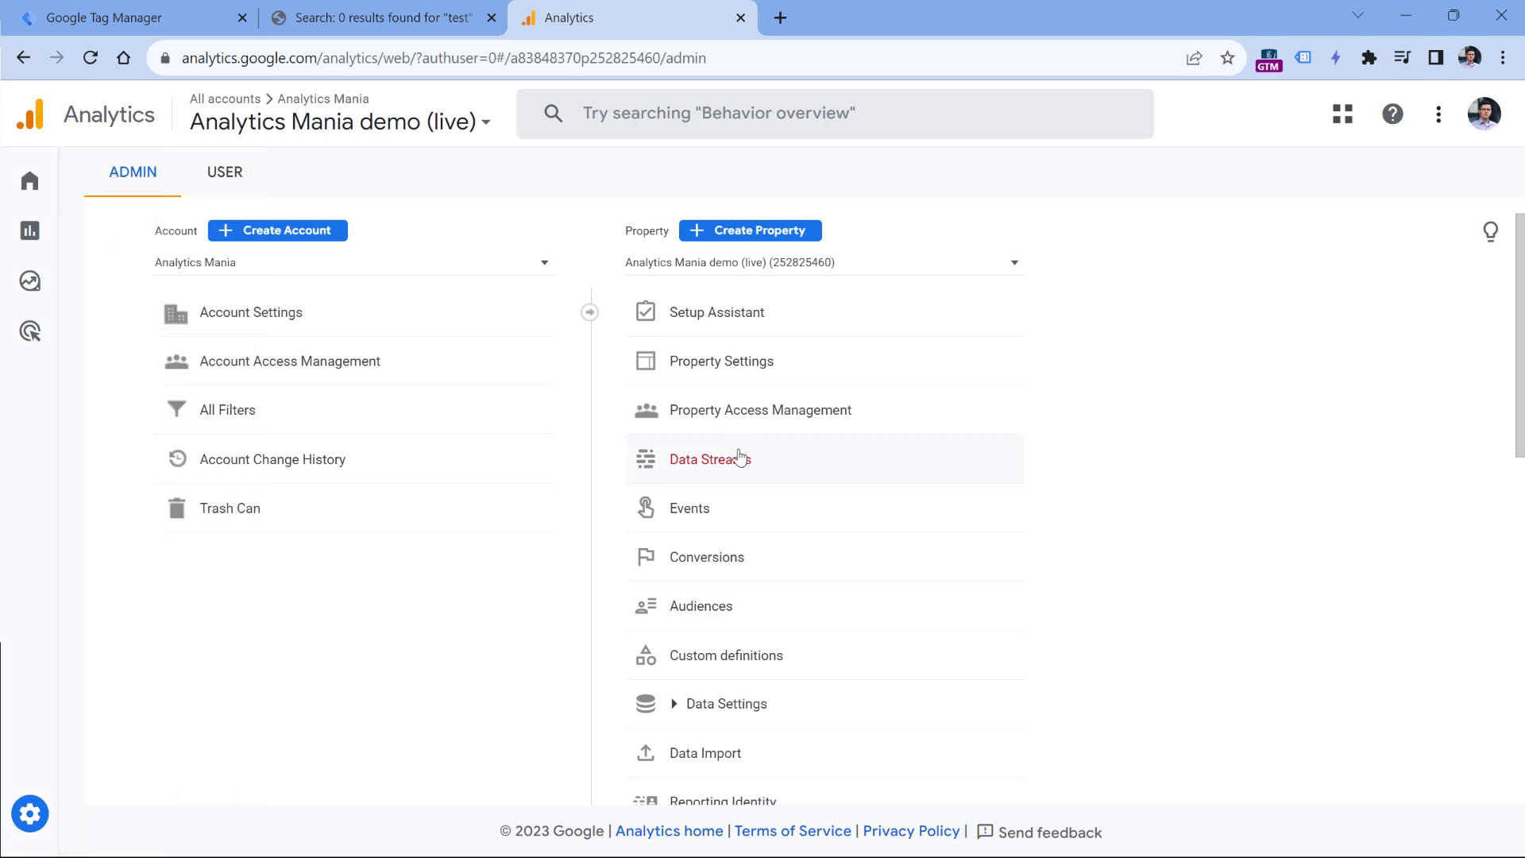
{"action": "left_click", "coordinate": [721, 469]}
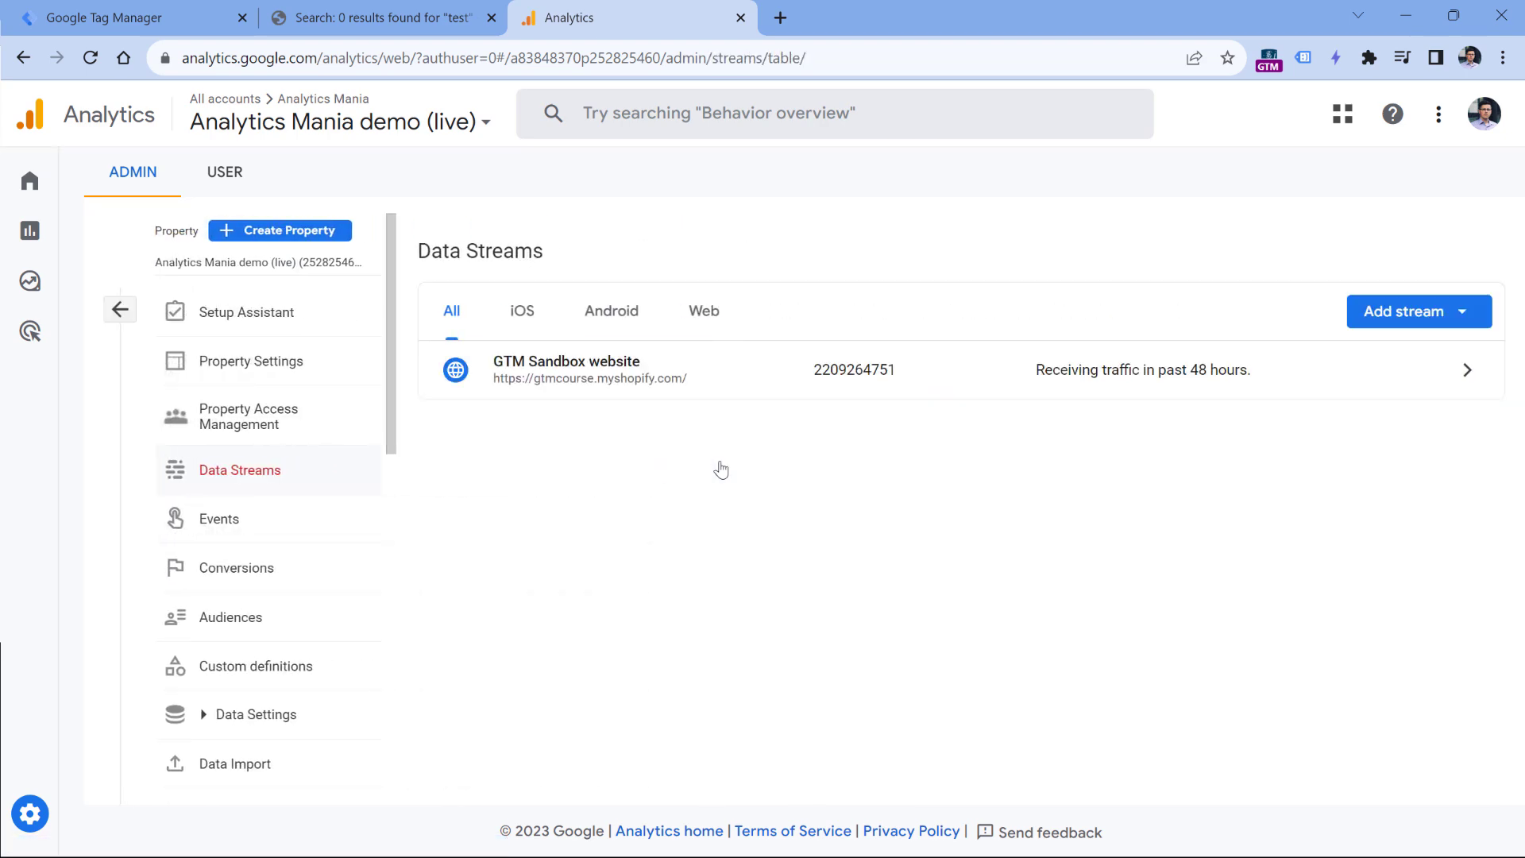
{"action": "left_click", "coordinate": [607, 383]}
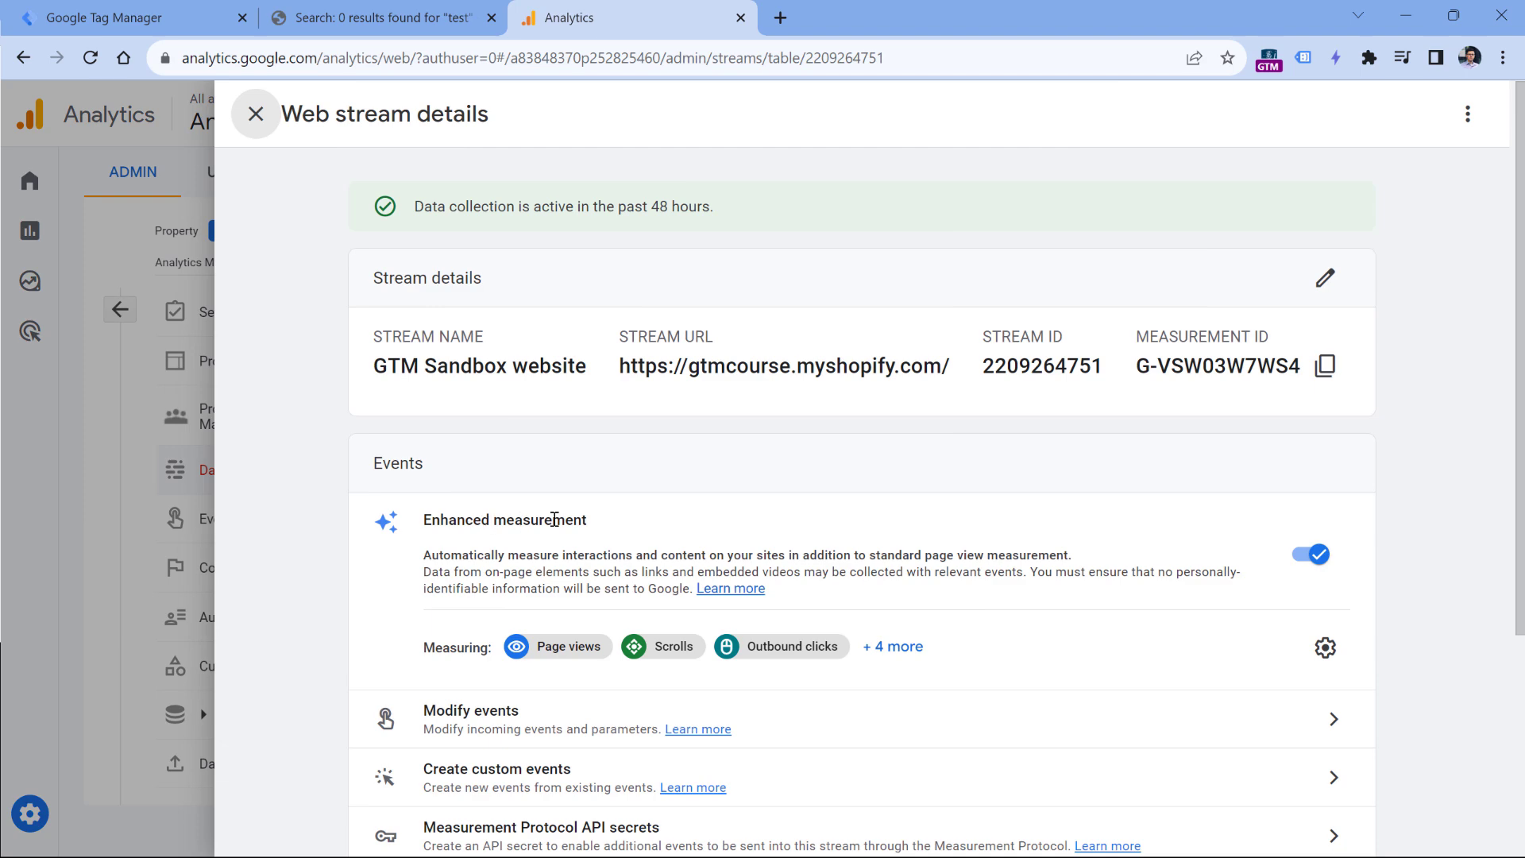
{"action": "left_click", "coordinate": [1325, 648]}
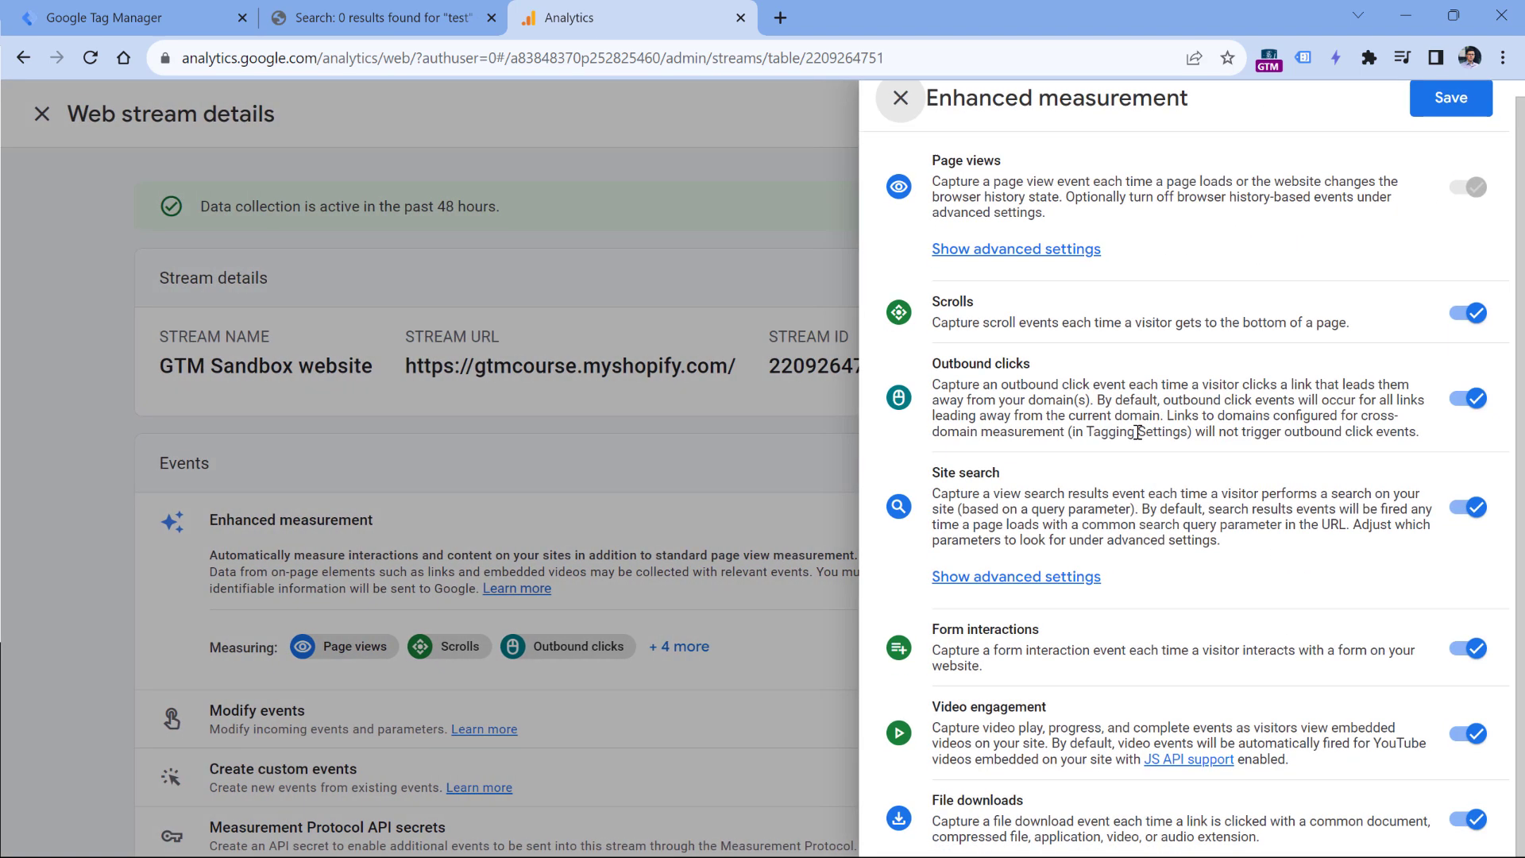
{"action": "left_click", "coordinate": [1468, 506]}
{"action": "left_click", "coordinate": [1449, 112]}
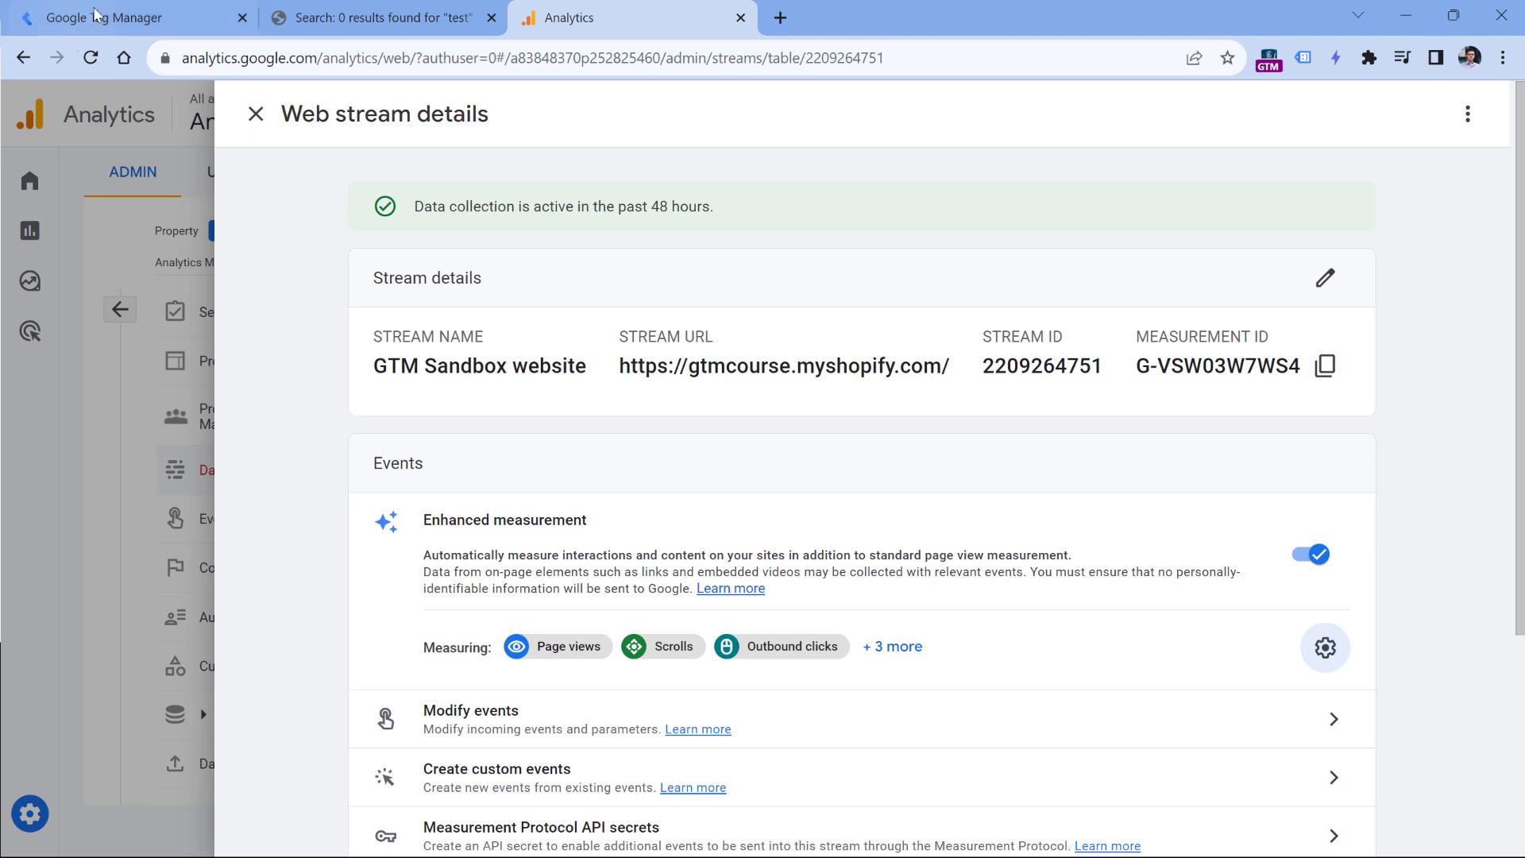
Switch to Google Tag Manager, start a new user-defined variable and bring up the available variable types
{"action": "left_click", "coordinate": [140, 19]}
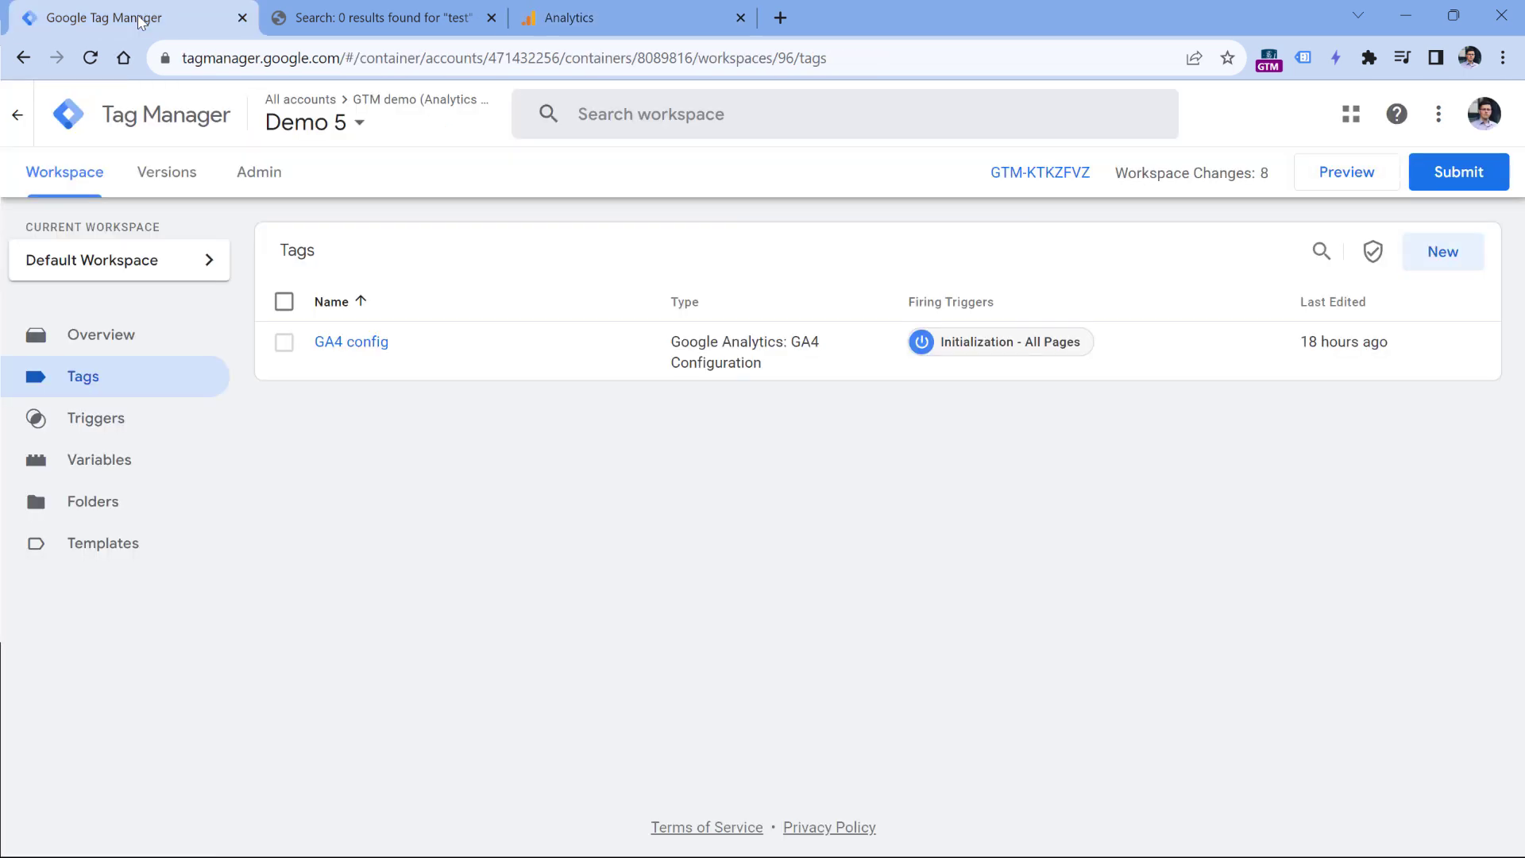
{"action": "left_click", "coordinate": [100, 464]}
{"action": "scroll", "coordinate": [364, 612], "scroll_direction": "down", "scroll_amount": 8}
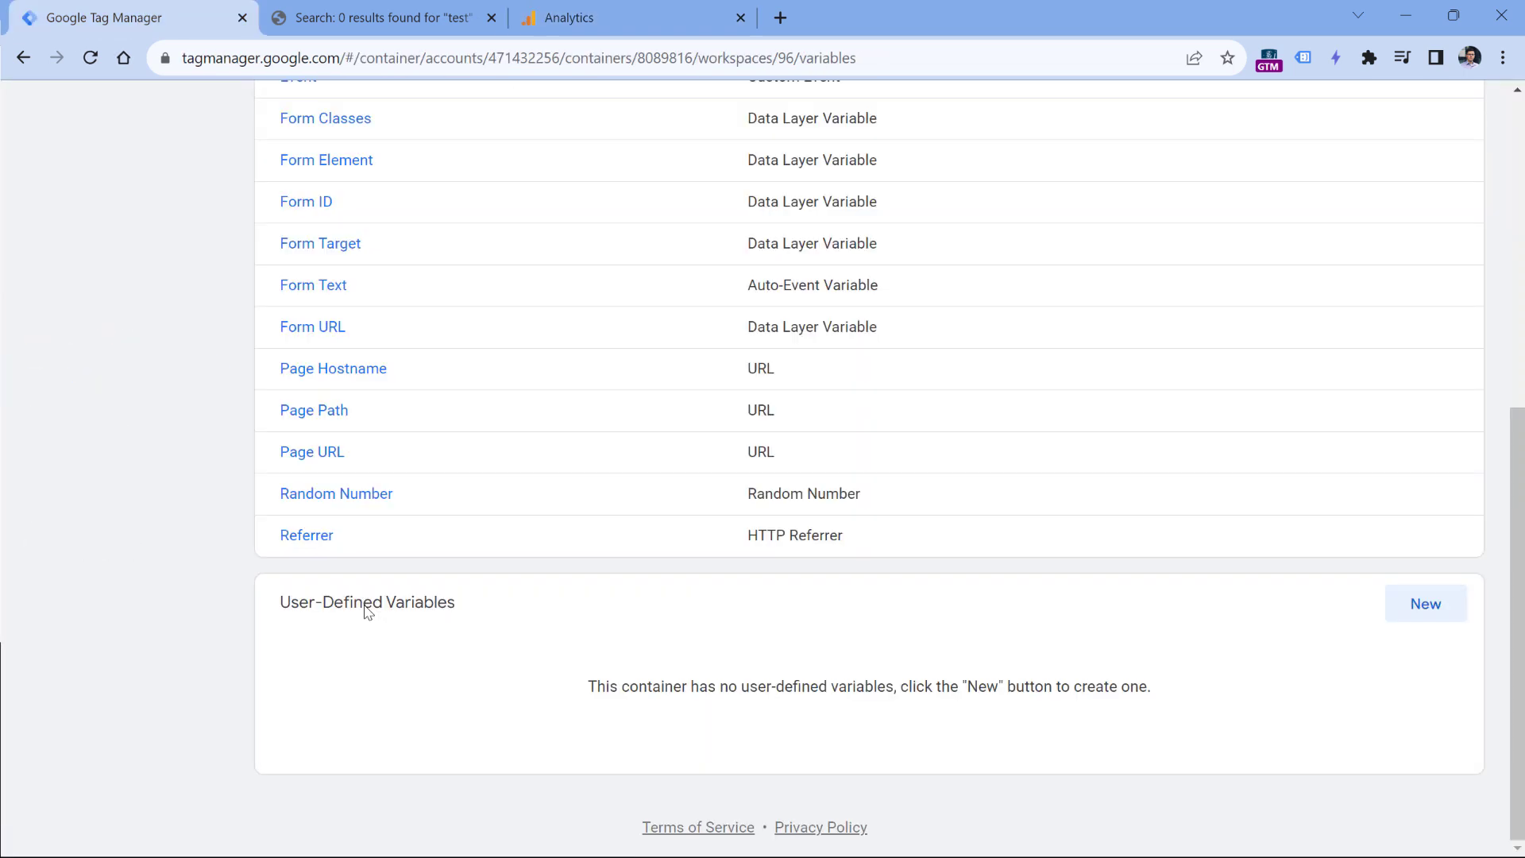
{"action": "left_click", "coordinate": [1414, 608]}
{"action": "left_click", "coordinate": [547, 293]}
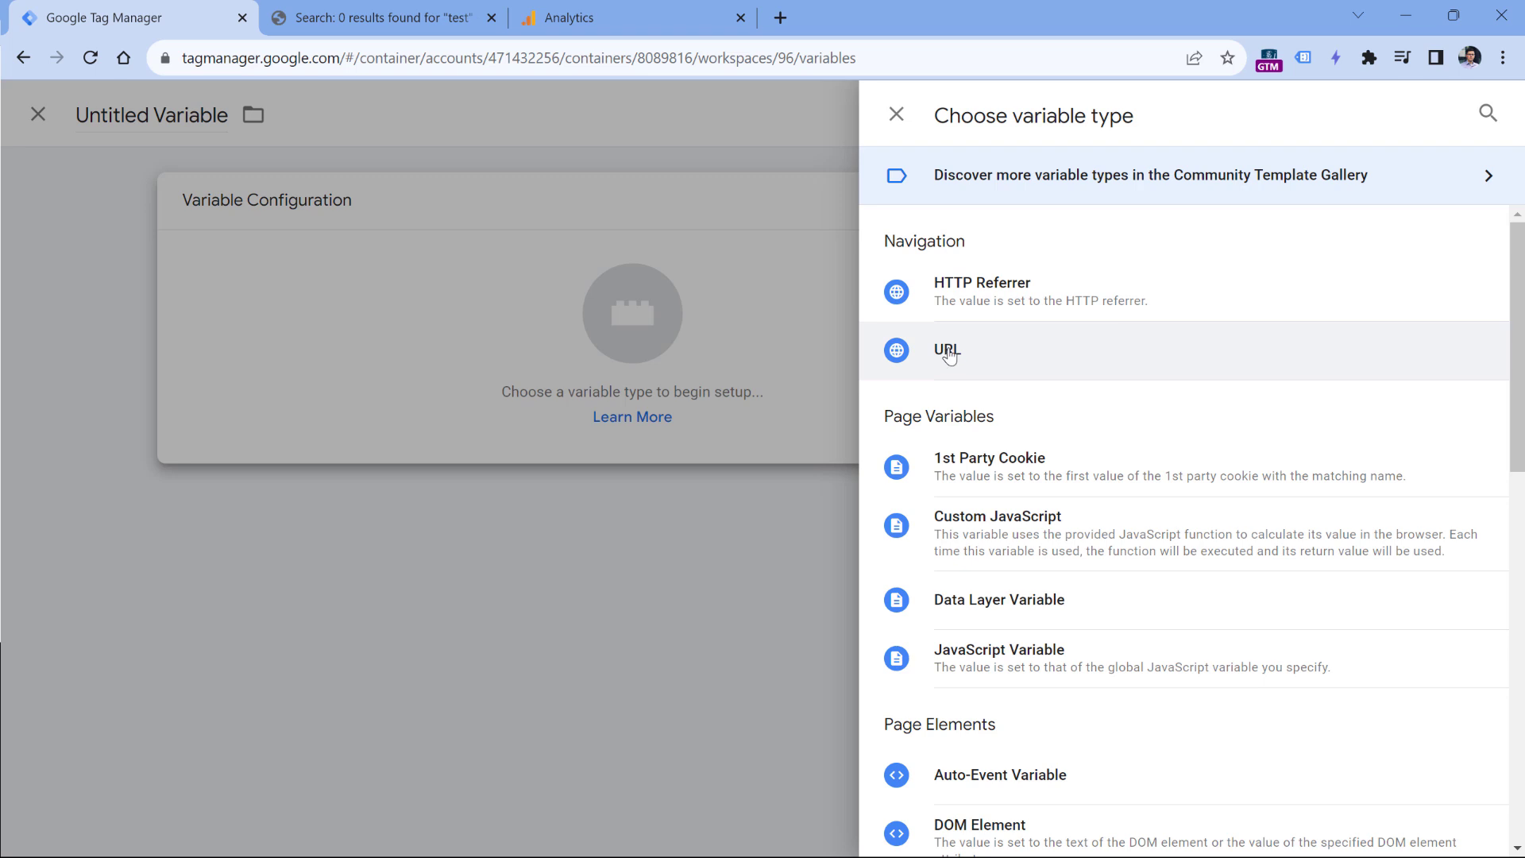
Examine the query parameter and its key in the URL of the store's search results page
{"action": "left_click", "coordinate": [429, 19]}
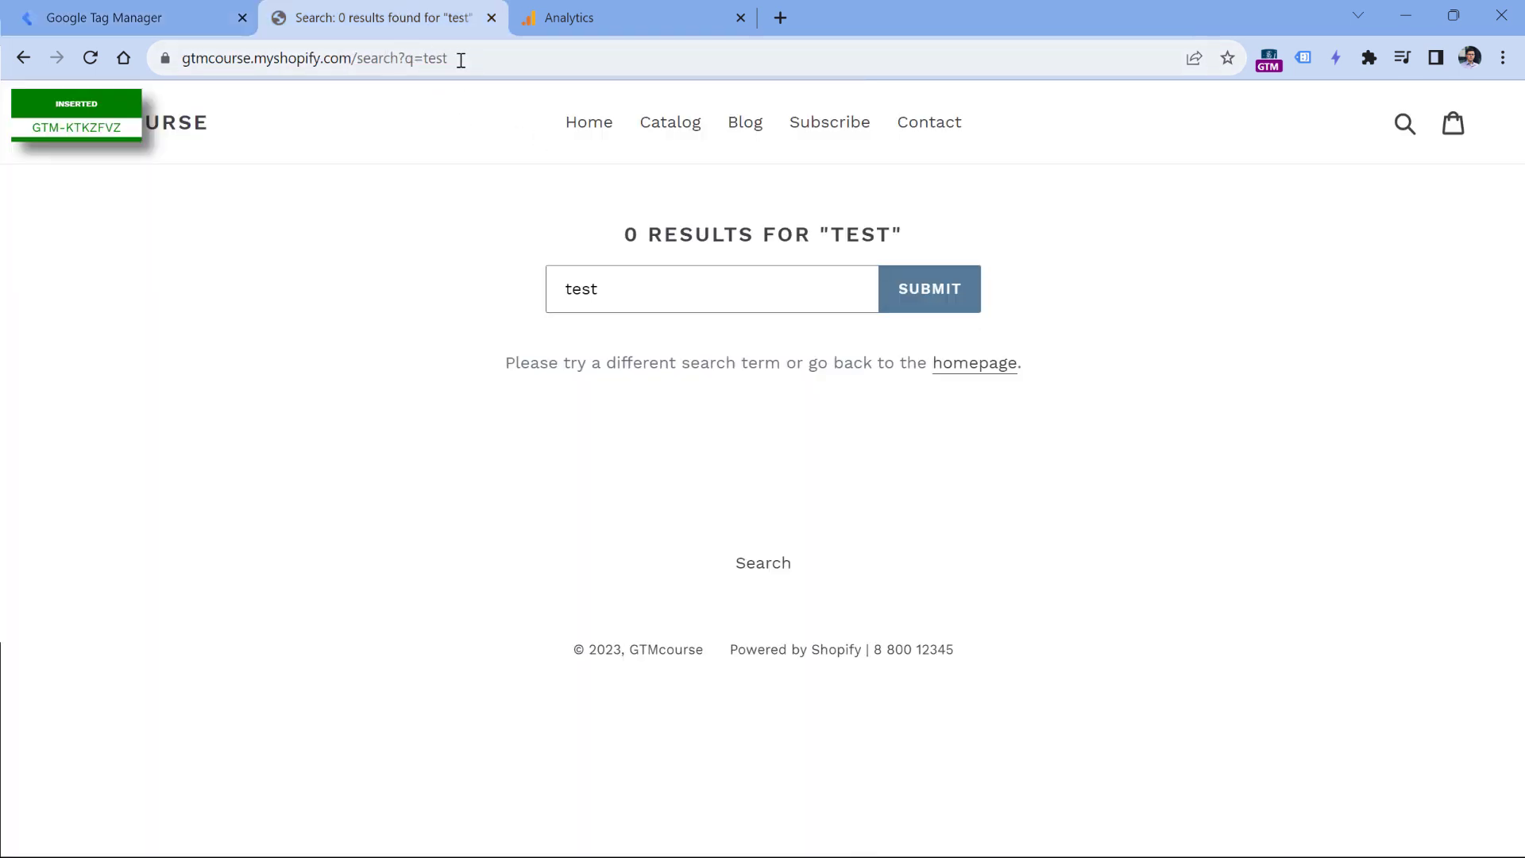
{"action": "double_click", "coordinate": [410, 57]}
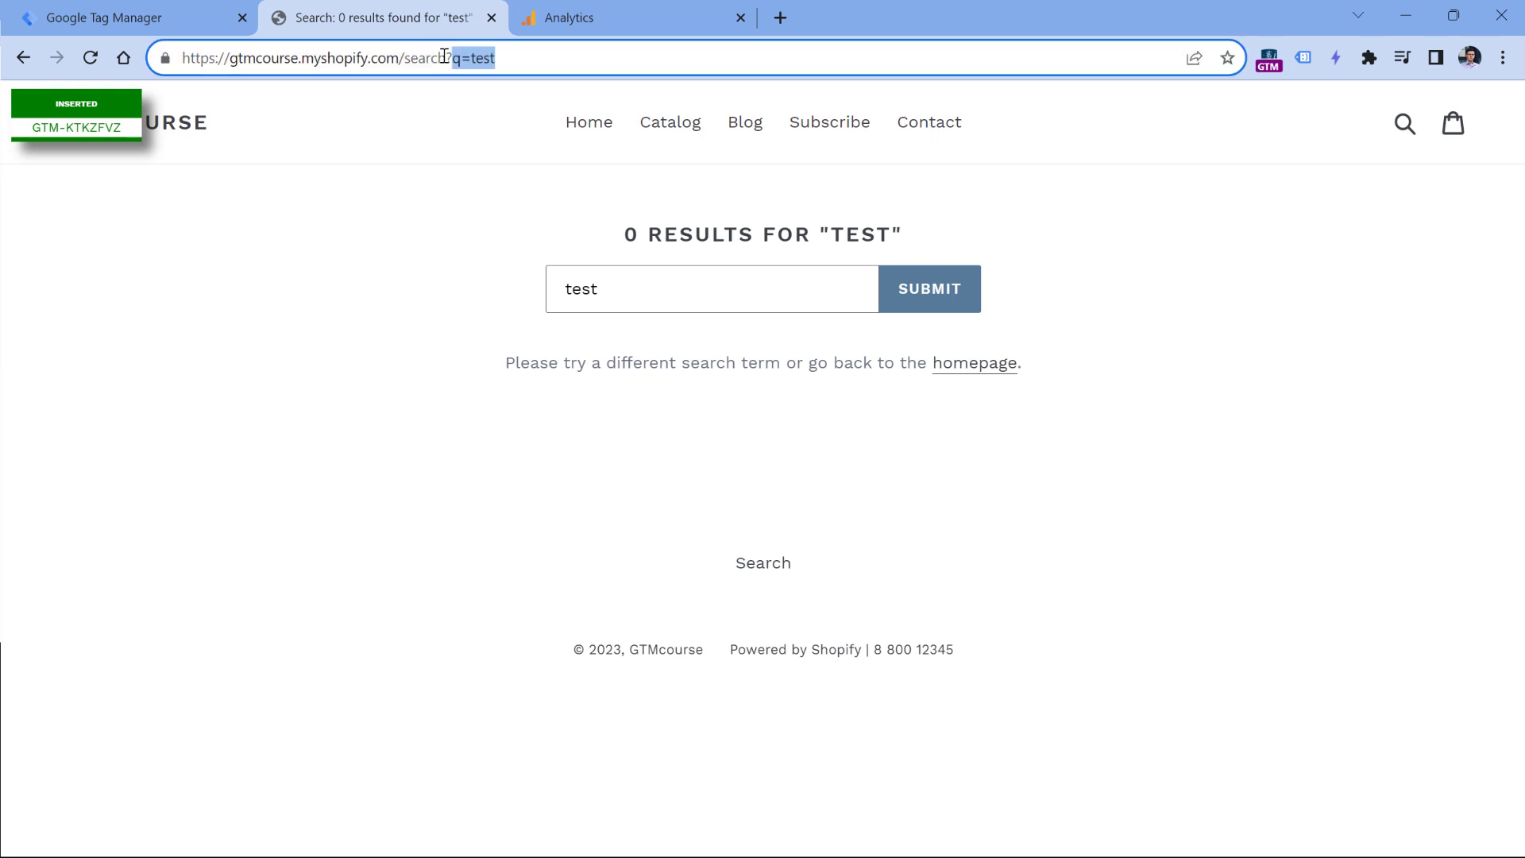
{"action": "left_click", "coordinate": [446, 58]}
{"action": "double_click", "coordinate": [457, 58]}
{"action": "key", "text": "ctrl+1"}
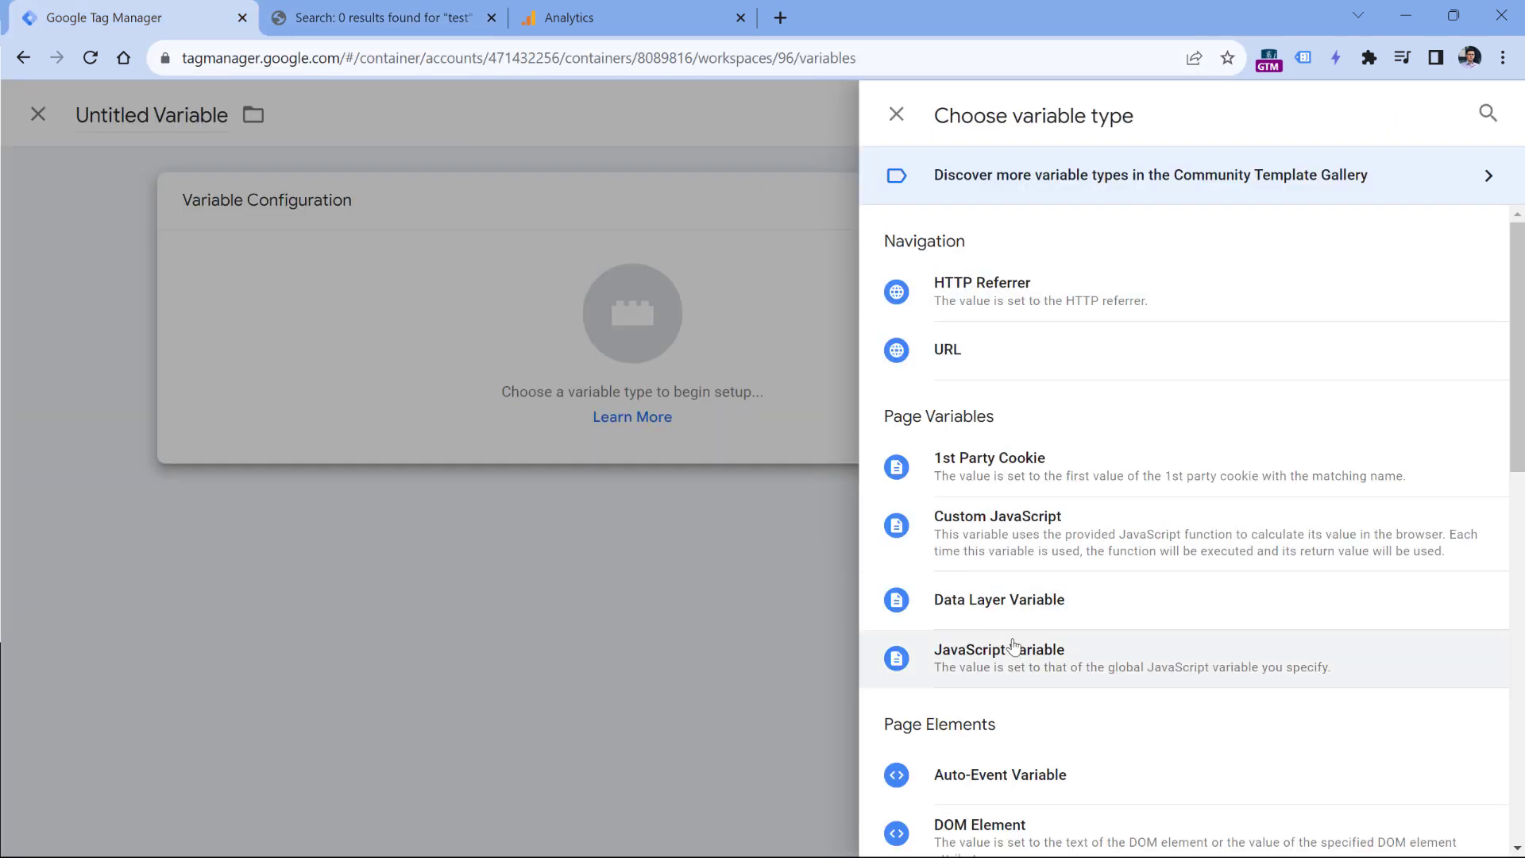
Configure the new Tag Manager variable as a URL variable with component Query and query key q, and save it as "url - q"
{"action": "left_click", "coordinate": [987, 364]}
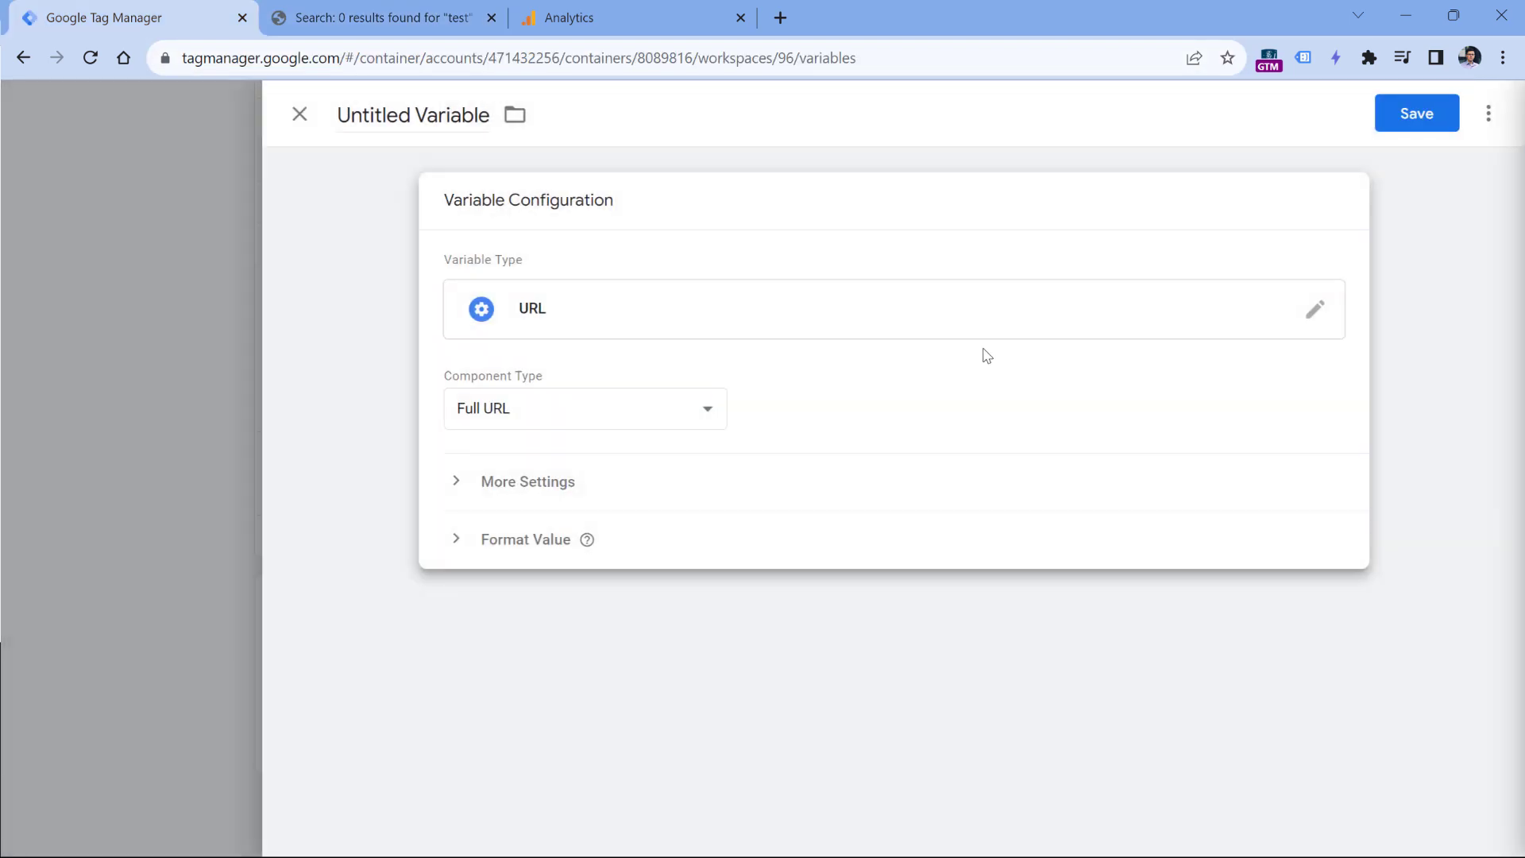
{"action": "left_click", "coordinate": [540, 405]}
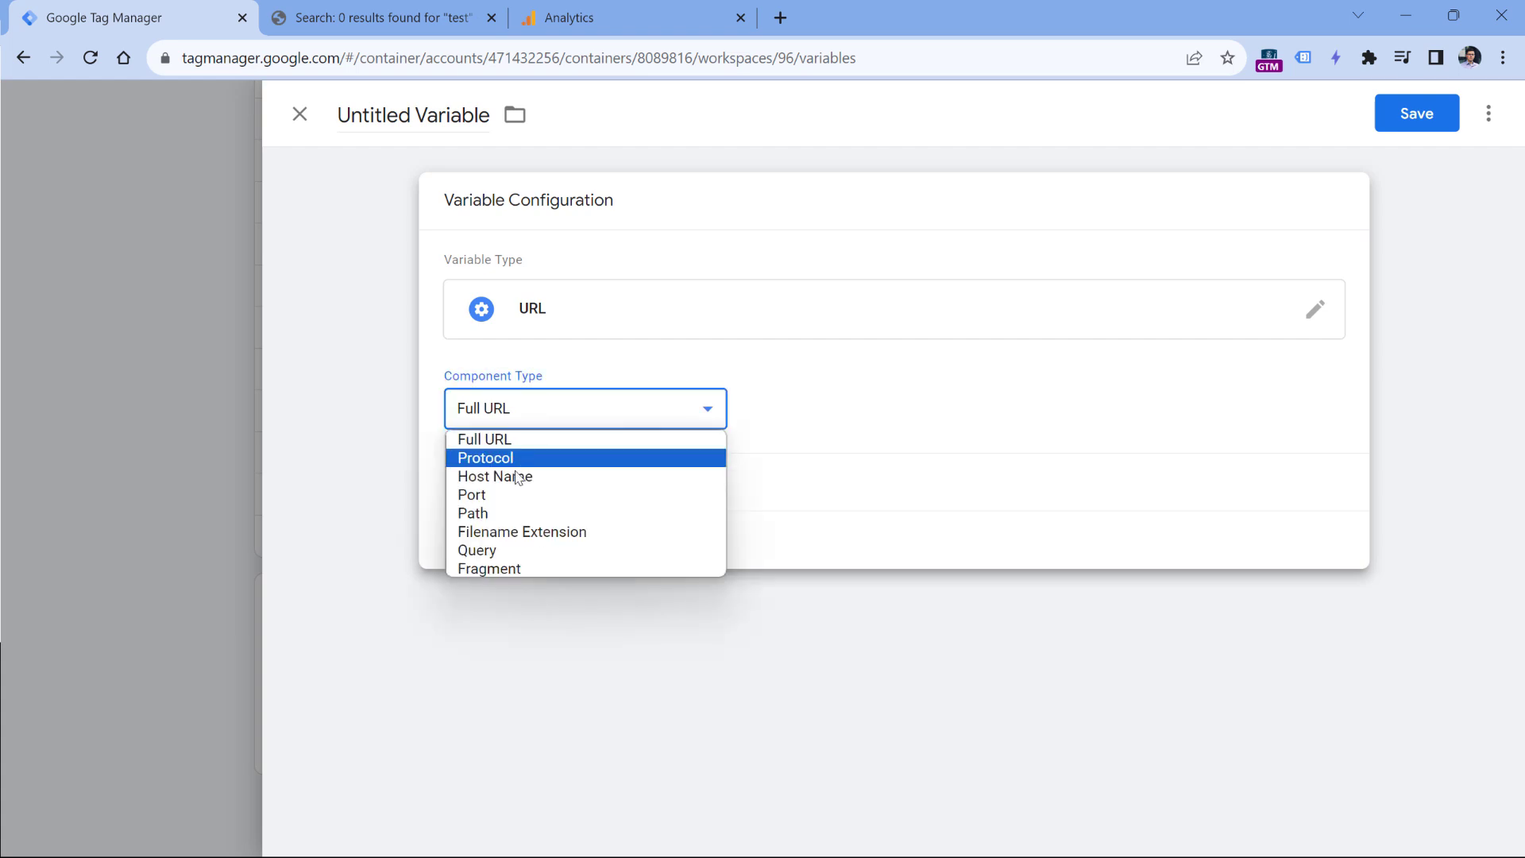
{"action": "left_click", "coordinate": [524, 552]}
{"action": "left_click", "coordinate": [505, 480]}
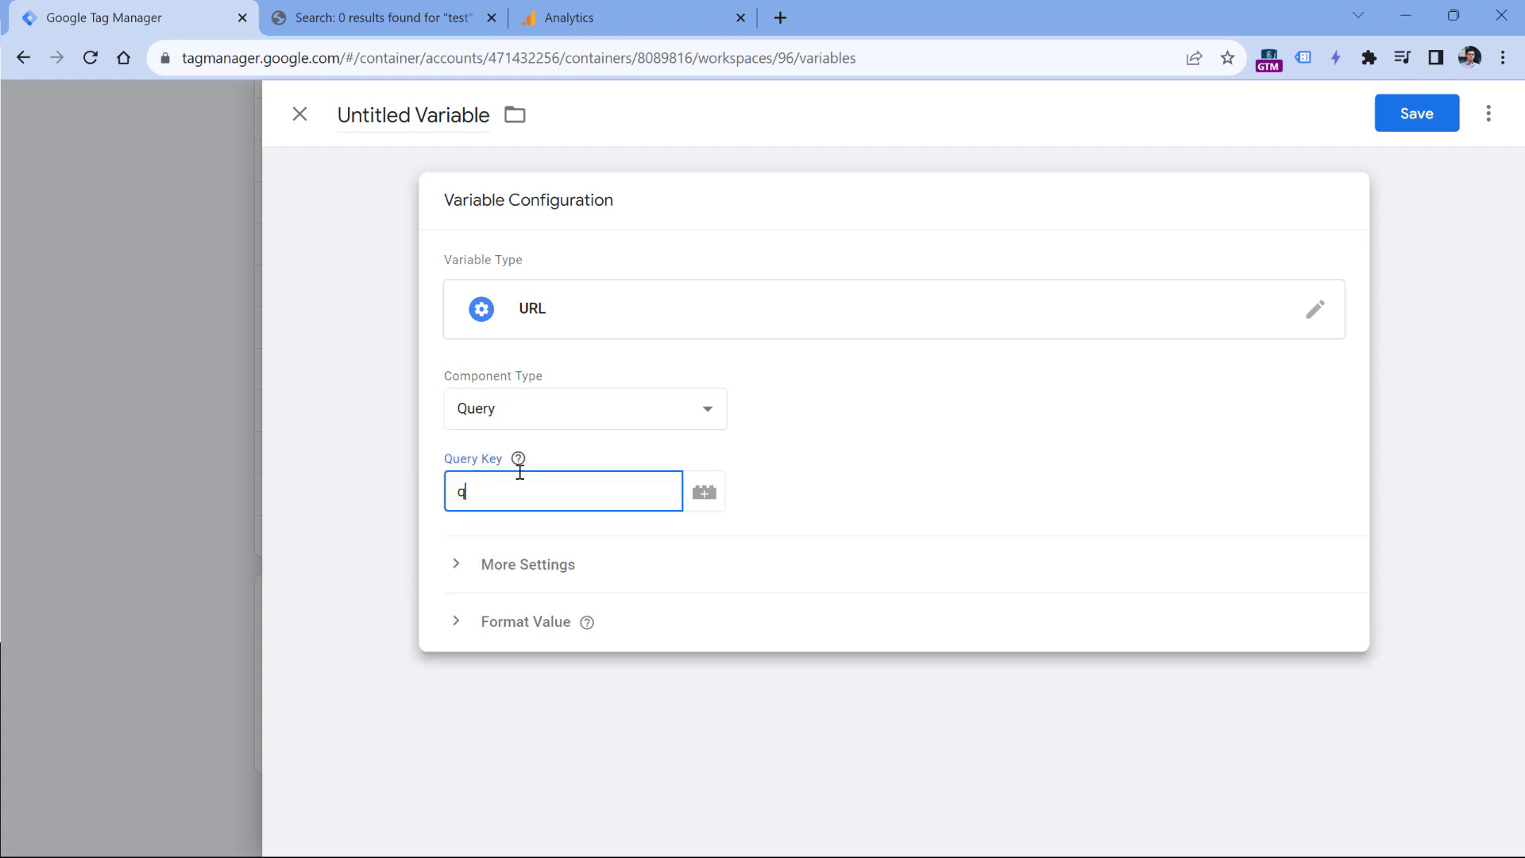
{"action": "left_click", "coordinate": [416, 114]}
{"action": "type", "text": "url "}
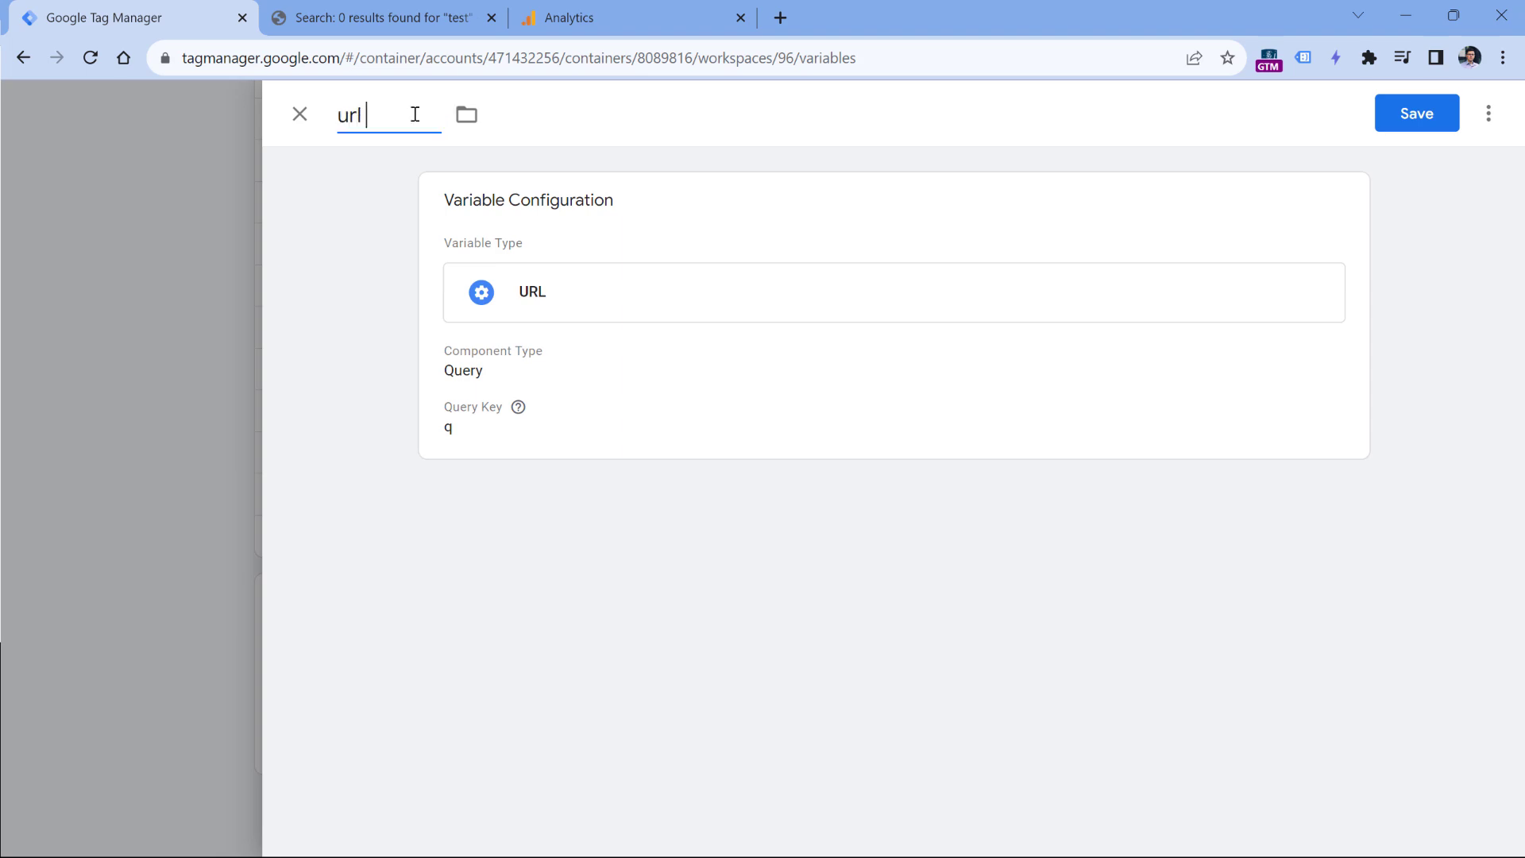
{"action": "type", "text": "- q"}
{"action": "left_click", "coordinate": [1407, 115]}
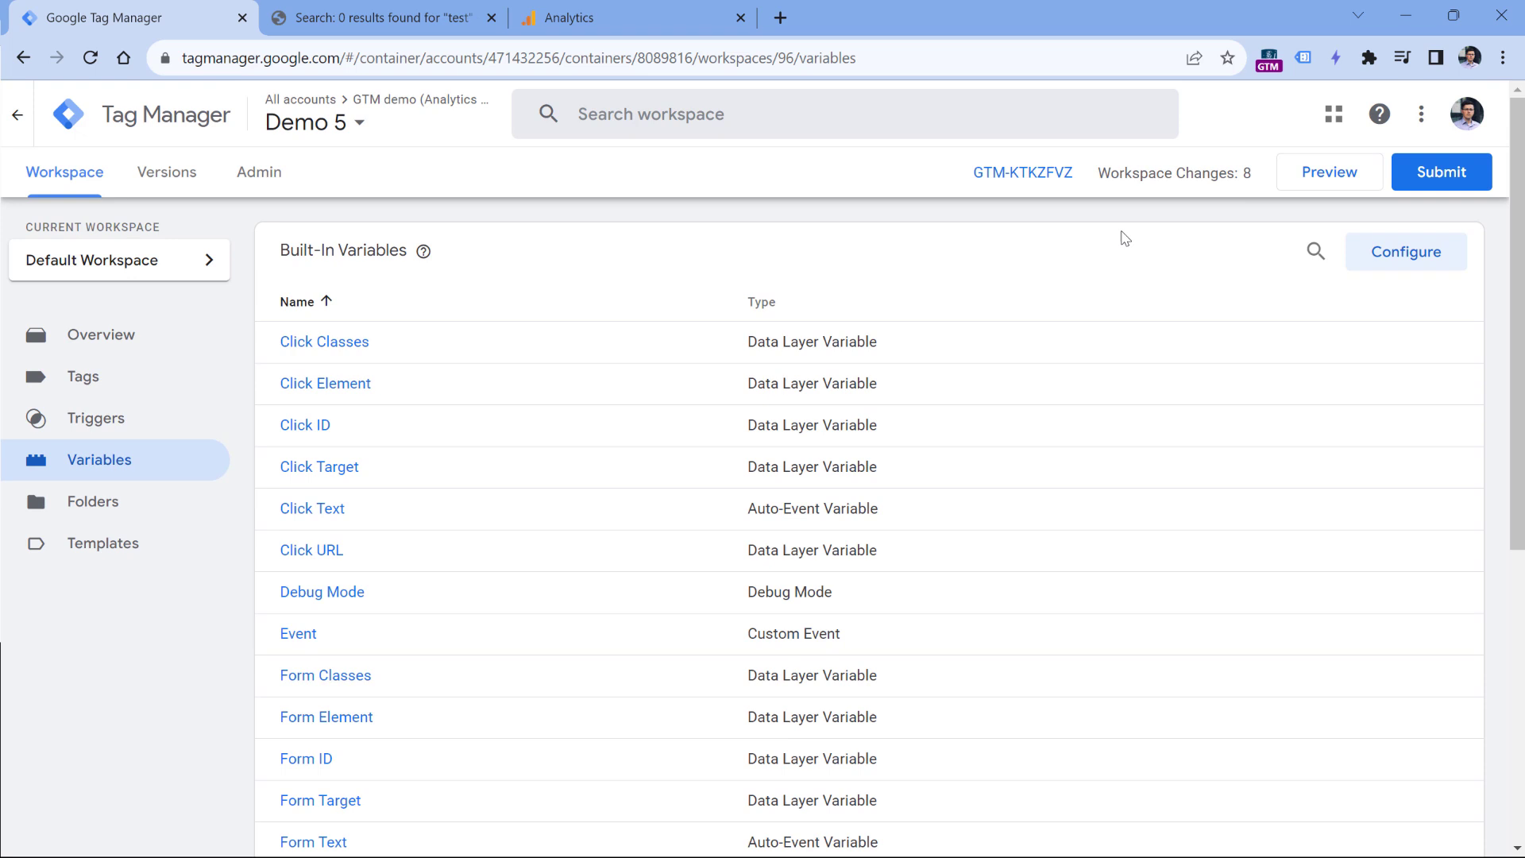
{"action": "left_click", "coordinate": [1331, 171]}
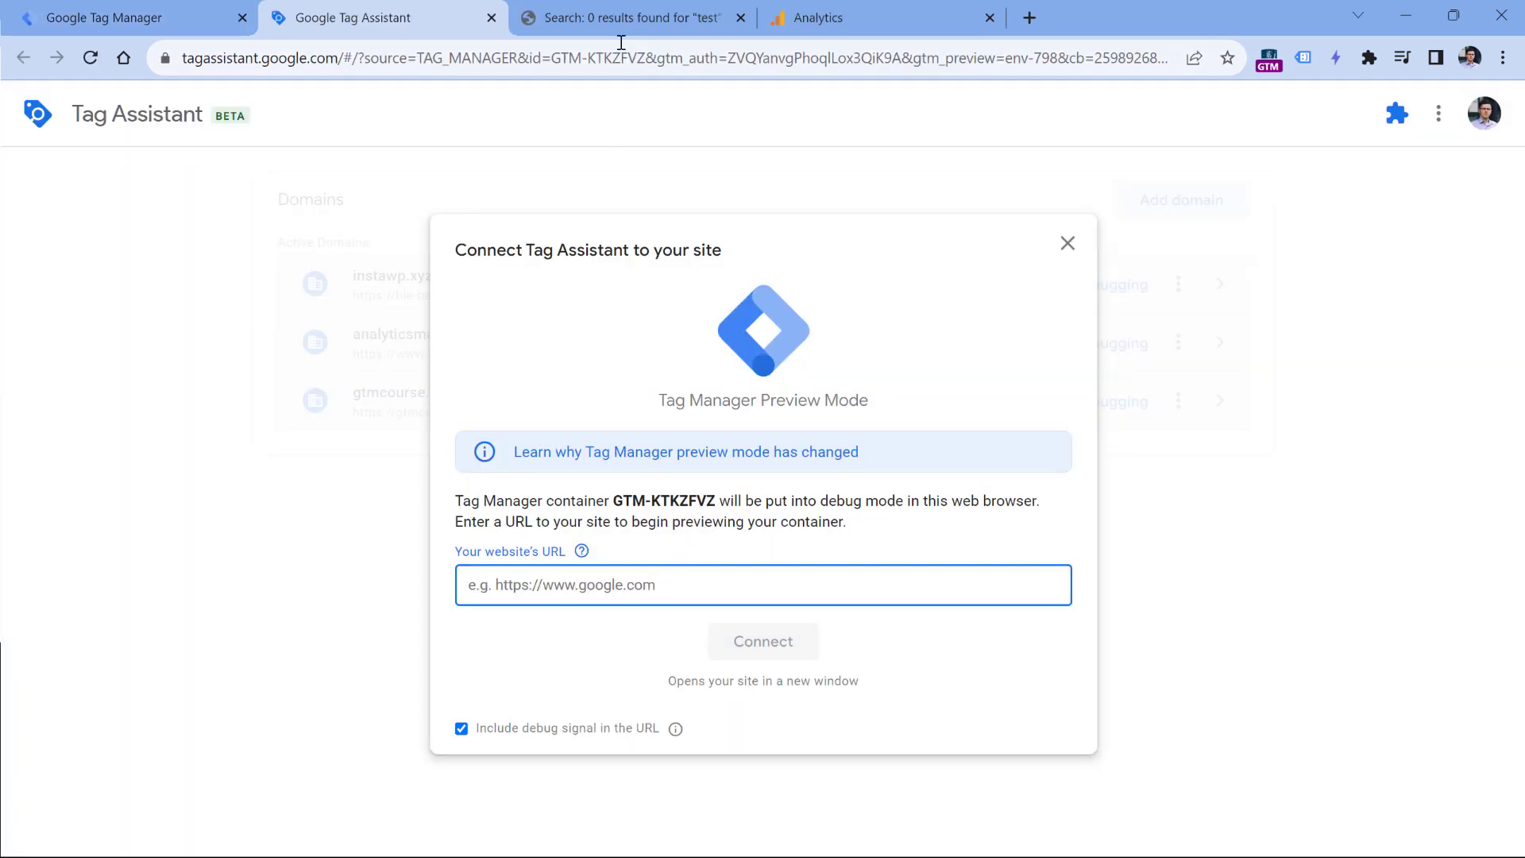
{"action": "left_click", "coordinate": [603, 19]}
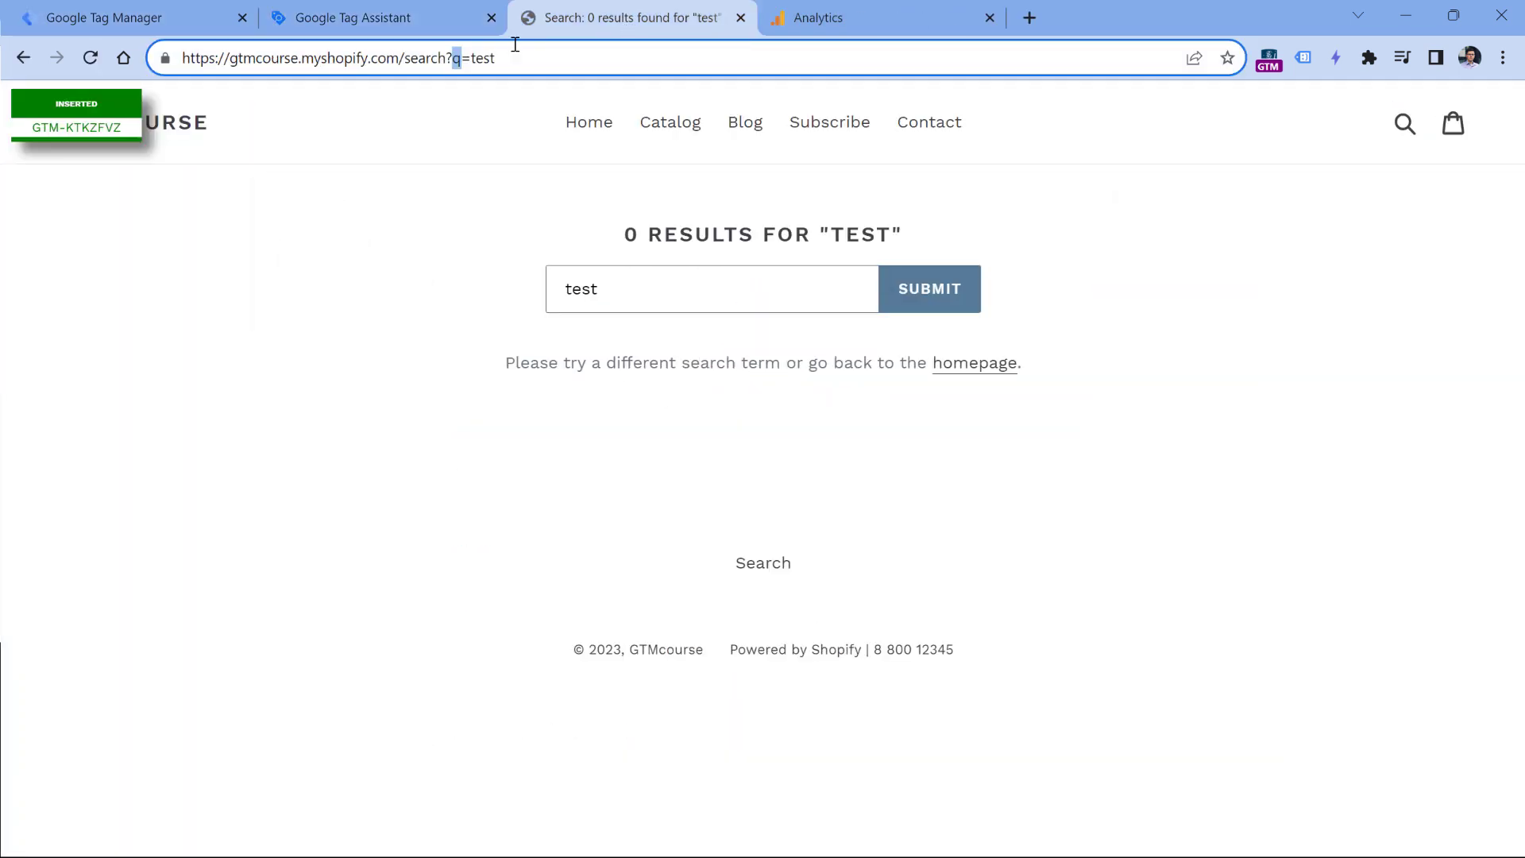
{"action": "triple_click", "coordinate": [413, 58]}
{"action": "key", "text": "ctrl+c"}
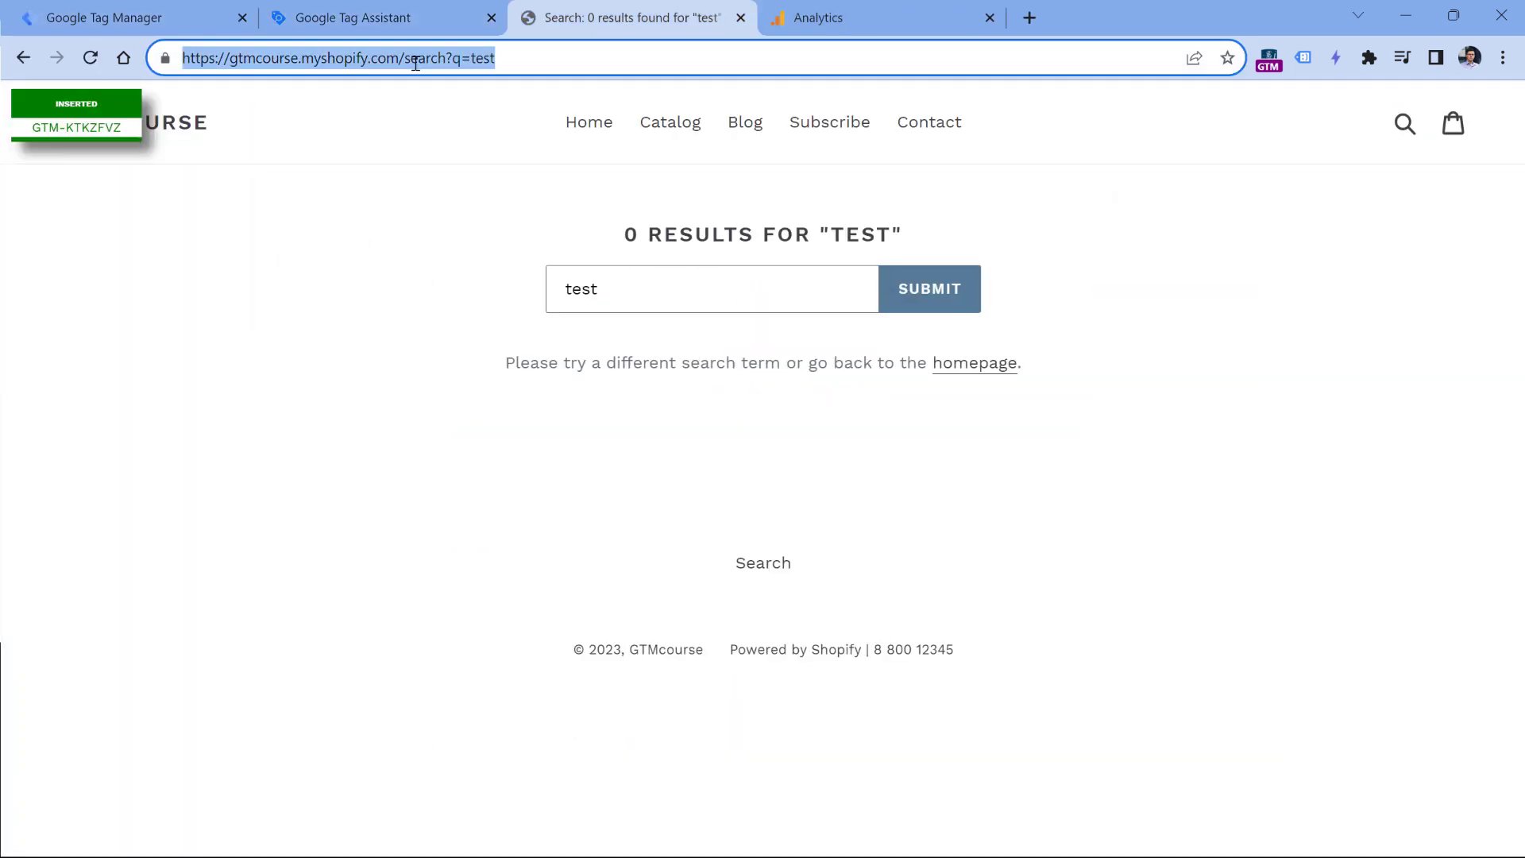
{"action": "left_click", "coordinate": [381, 26]}
{"action": "key", "text": "ctrl+v"}
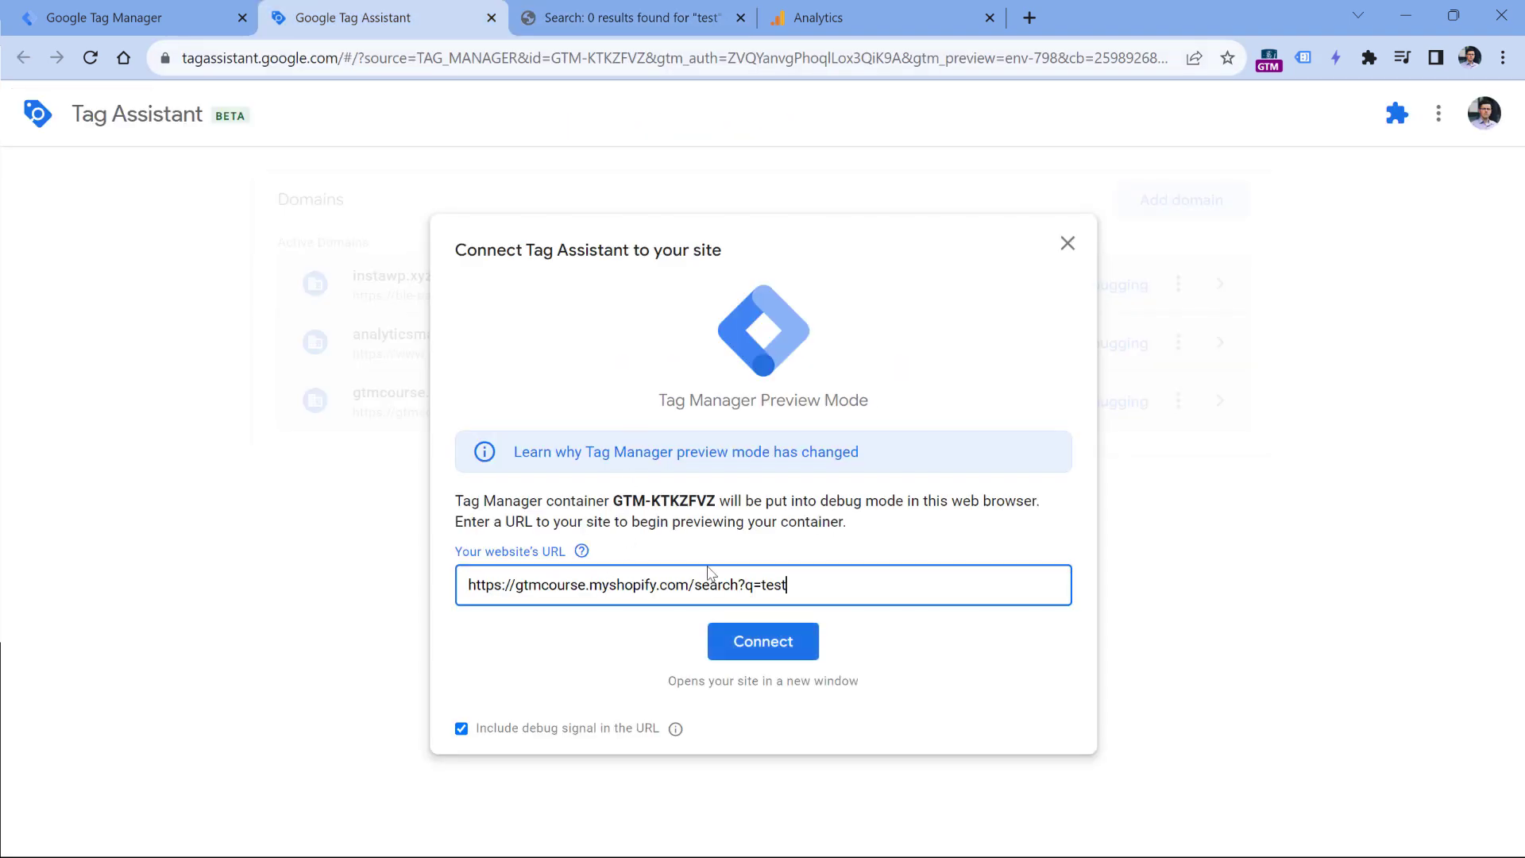
{"action": "left_click", "coordinate": [769, 650]}
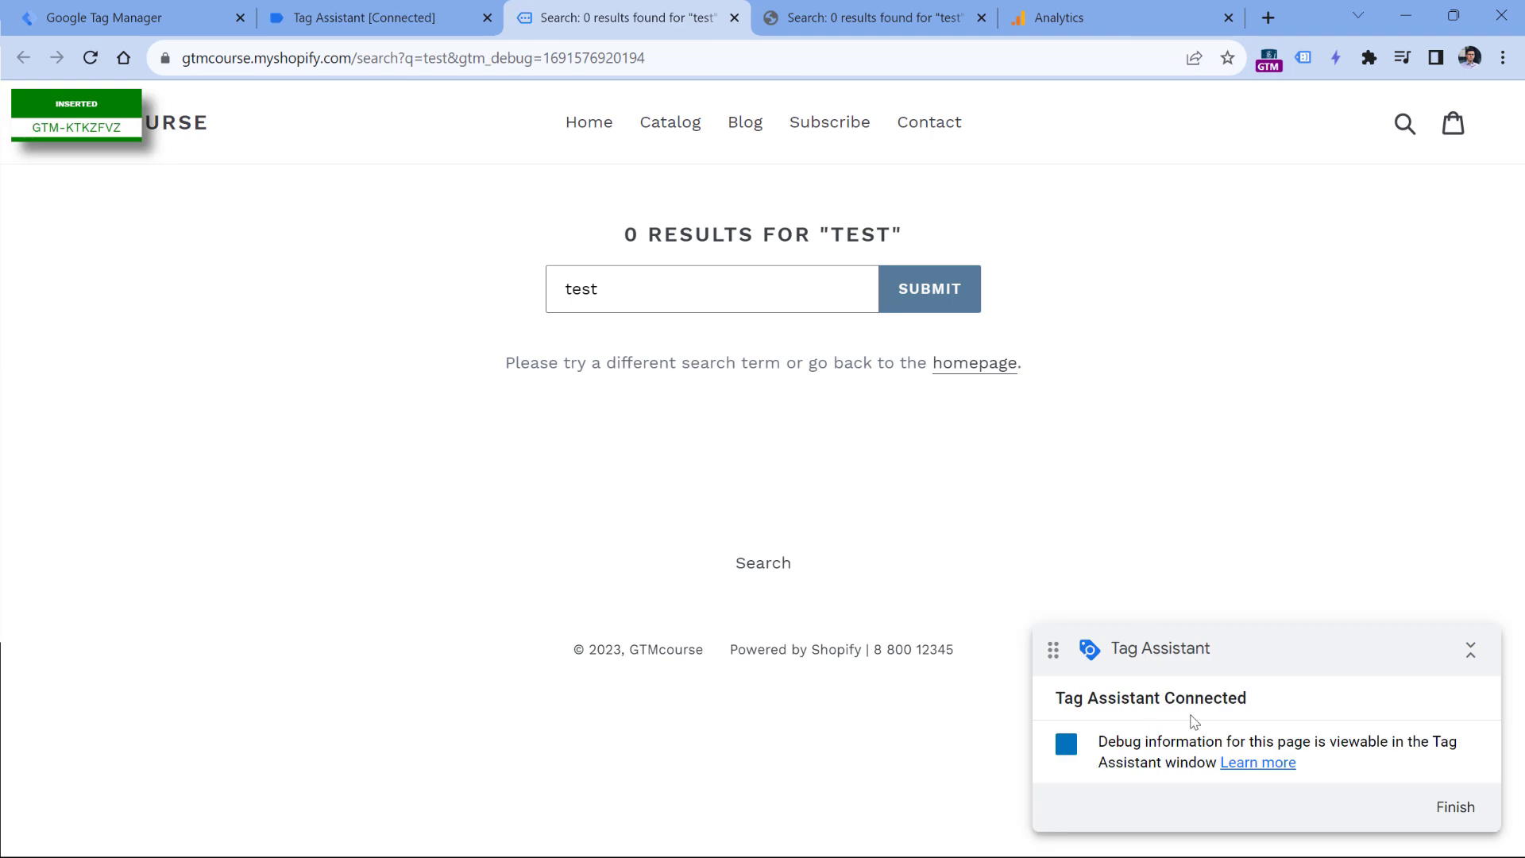
{"action": "left_click", "coordinate": [382, 20]}
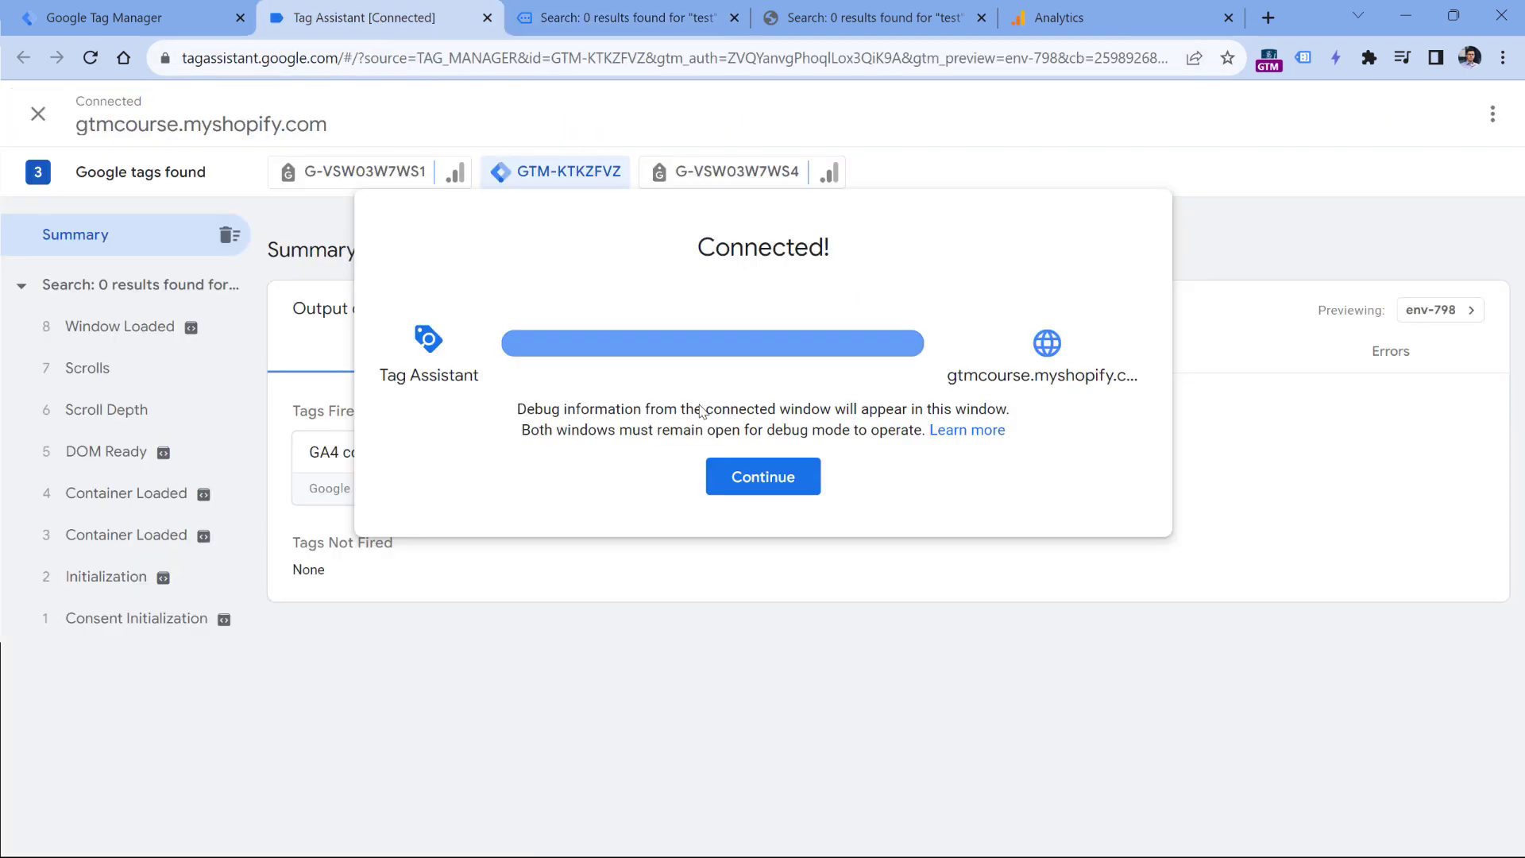
{"action": "left_click", "coordinate": [762, 476]}
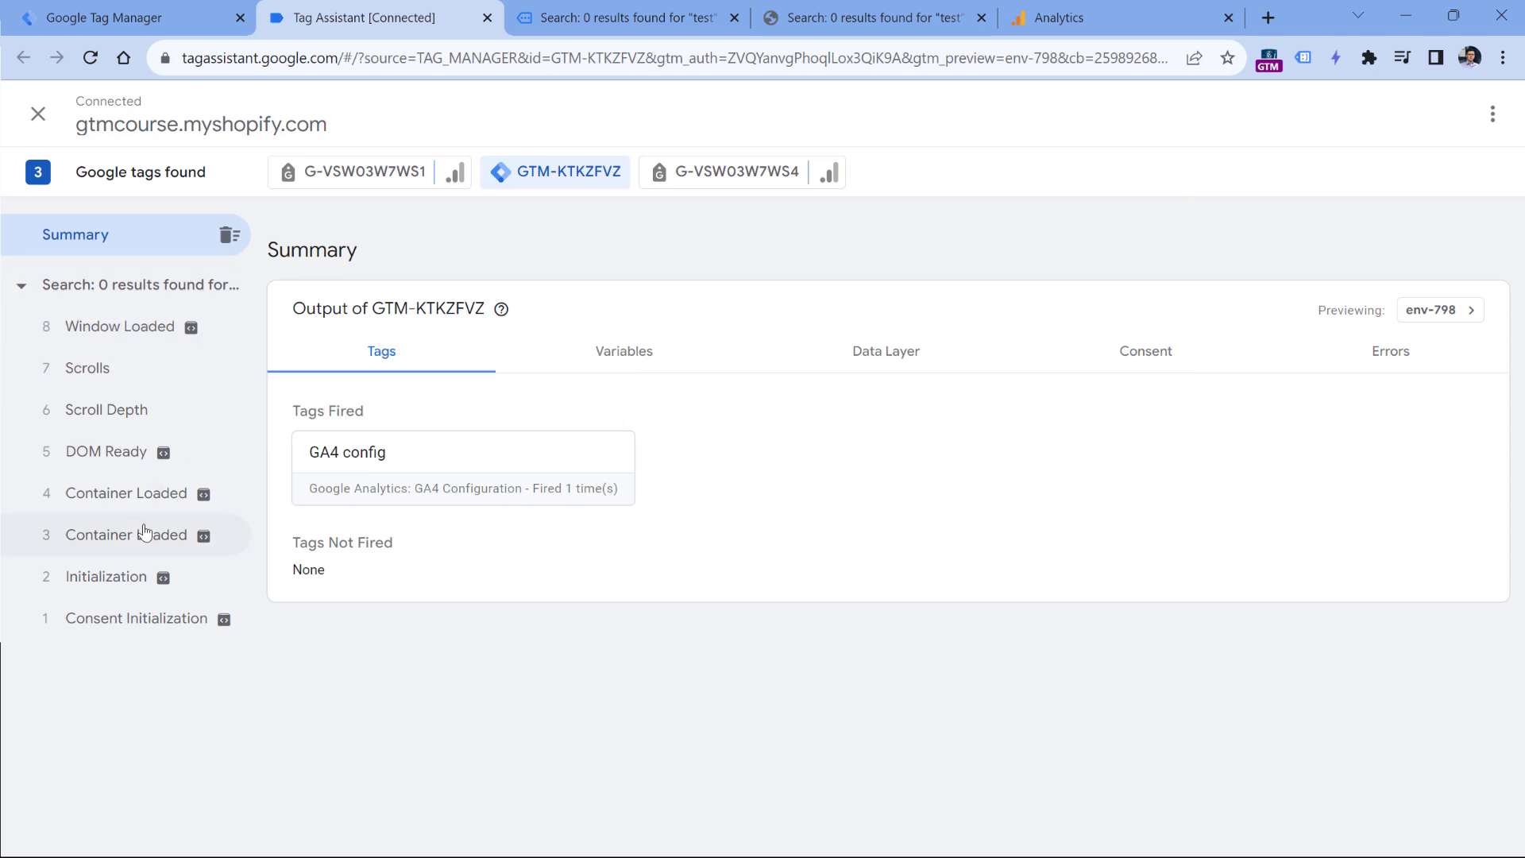
Inspect the value of the url - q variable at the search page's first Container Loaded event
{"action": "left_click", "coordinate": [121, 542]}
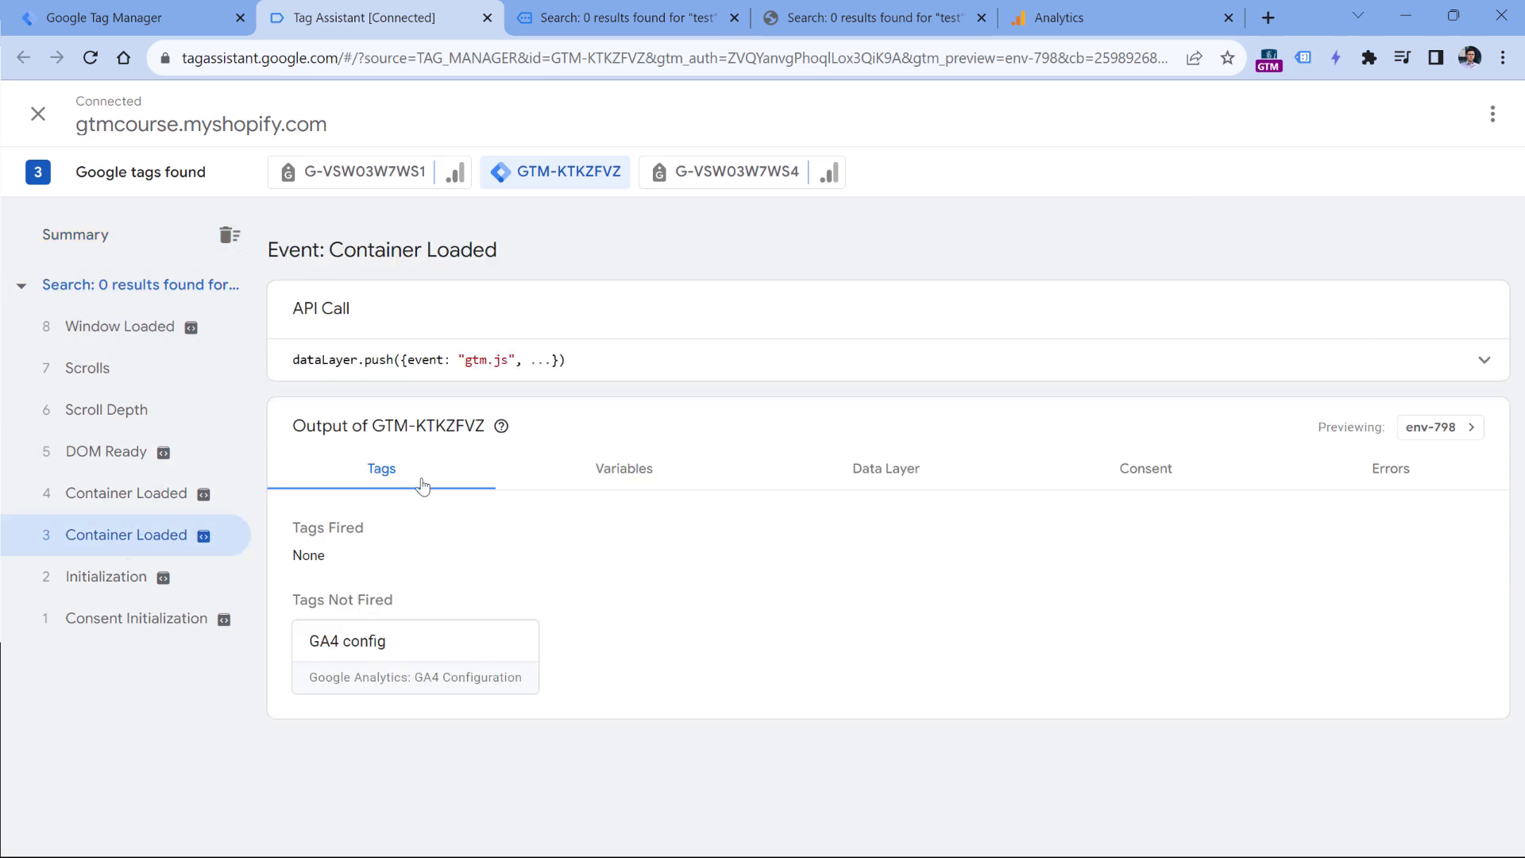
{"action": "left_click", "coordinate": [637, 477]}
{"action": "scroll", "coordinate": [397, 675], "scroll_direction": "down", "scroll_amount": 5}
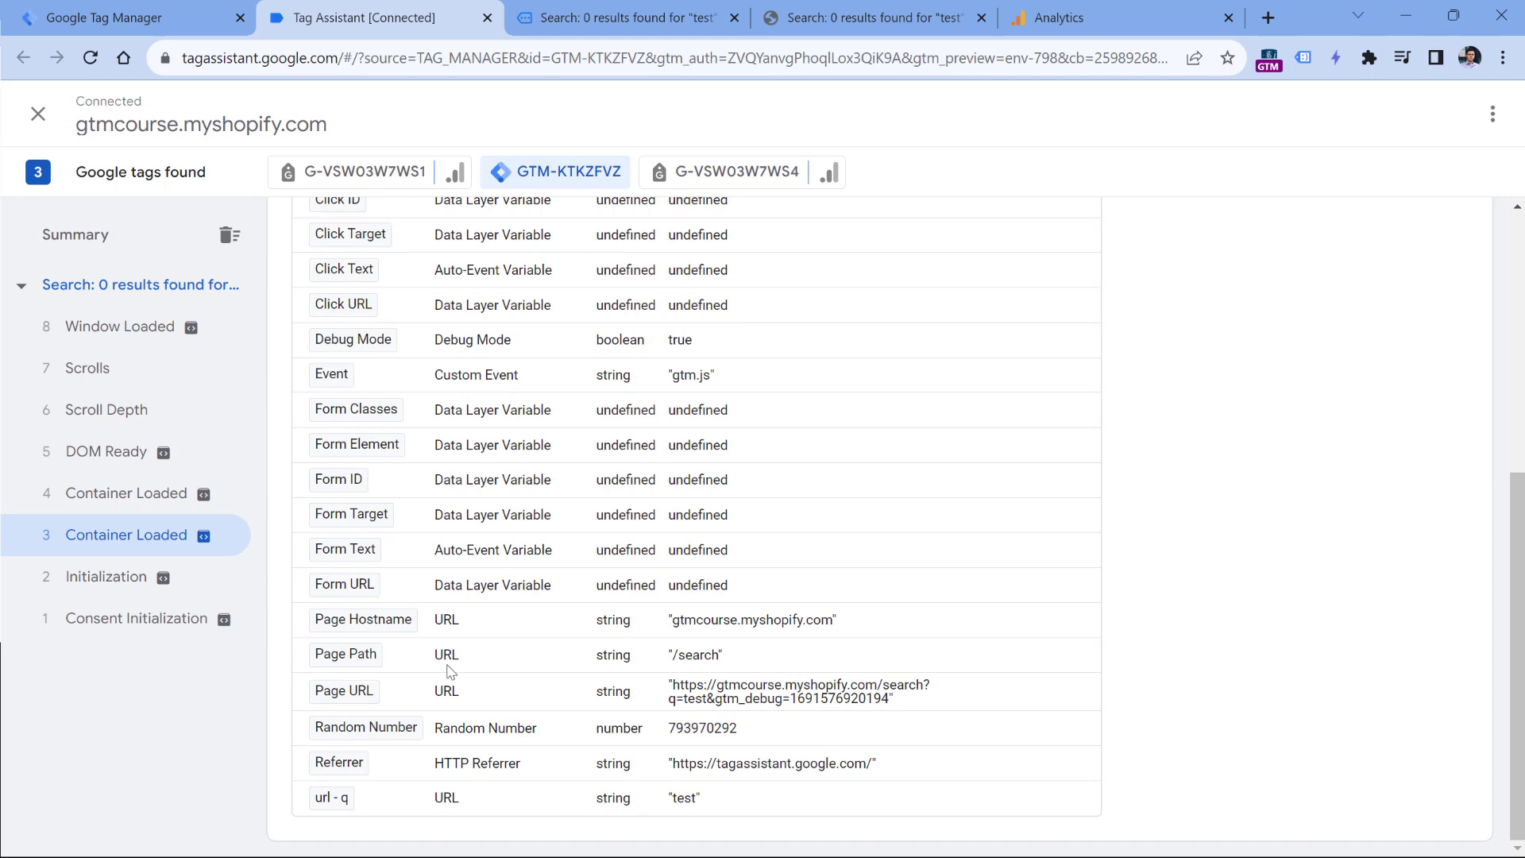
Visit the Catalog page in the previewed store and check the url - q variable at its Container Loaded event in Tag Assistant
{"action": "key", "text": "ctrl+Tab"}
{"action": "left_click", "coordinate": [670, 130]}
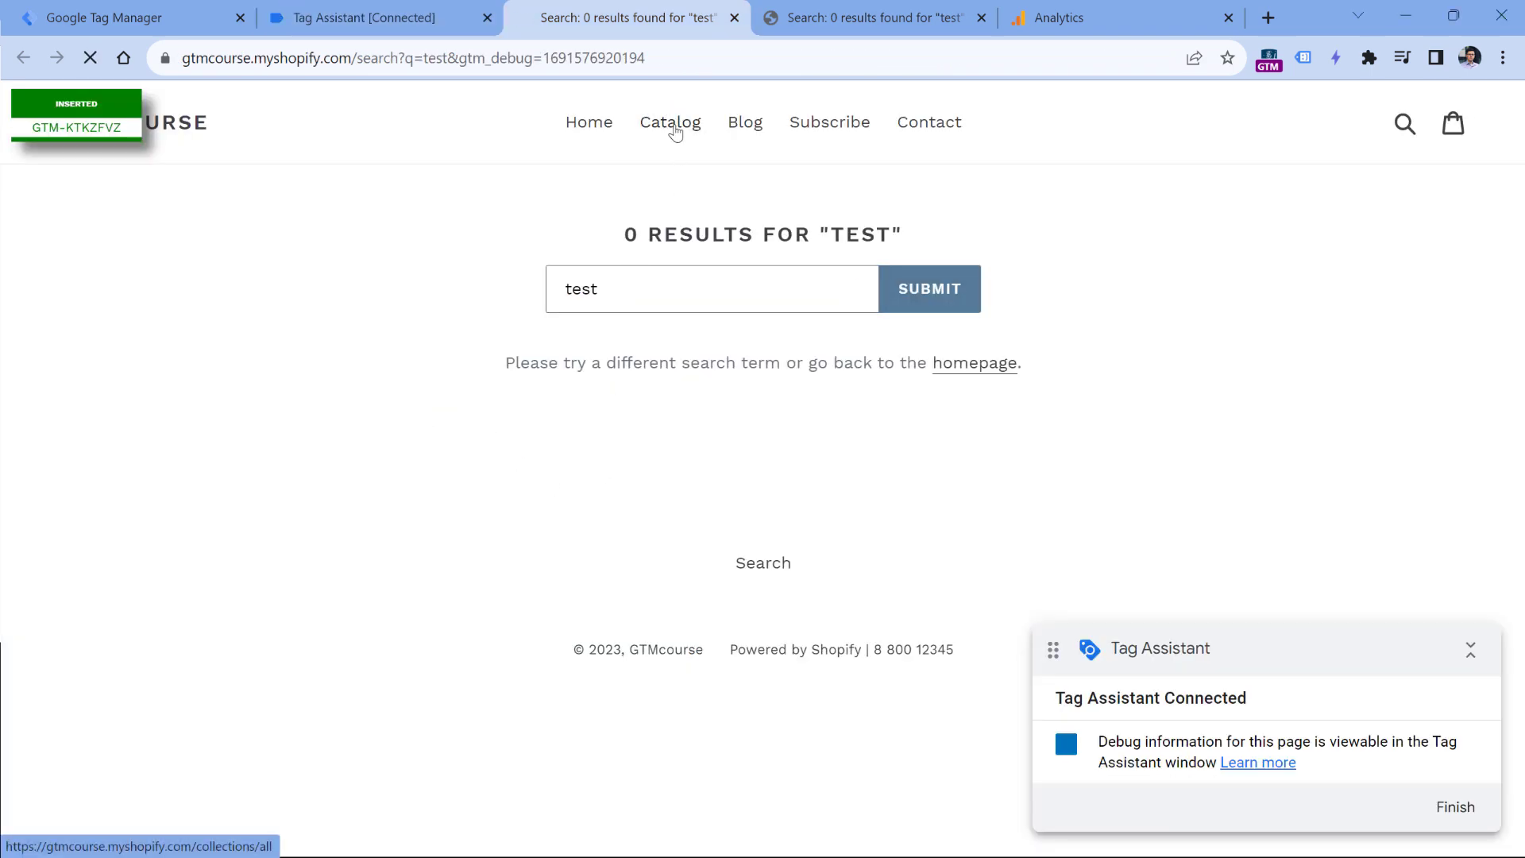
{"action": "left_click", "coordinate": [350, 16]}
{"action": "left_click", "coordinate": [104, 407]}
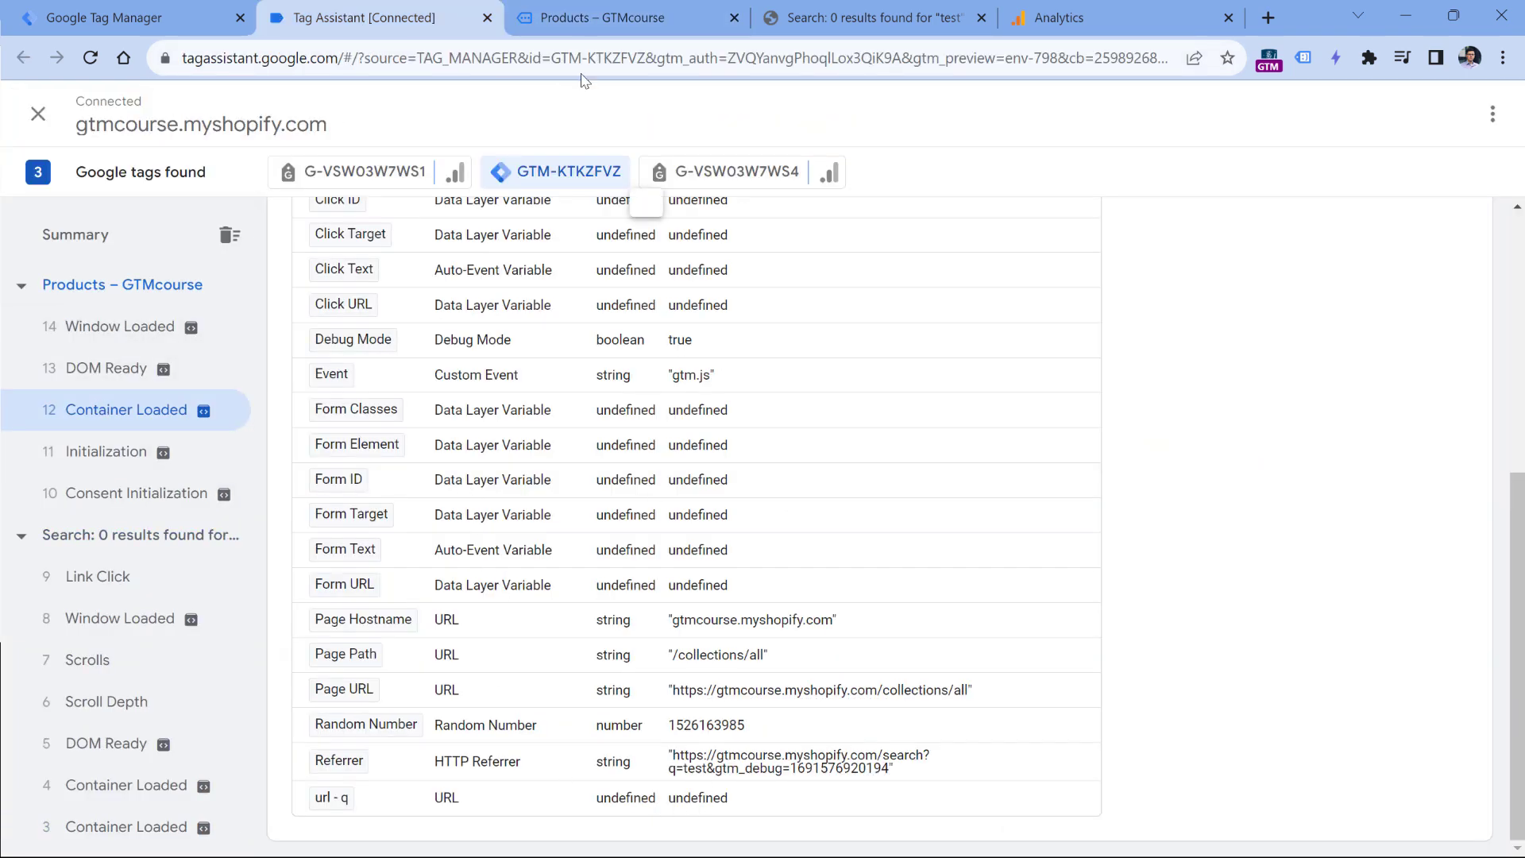
Switch back to Google Tag Manager and start a new trigger of type Page View - DOM Ready
{"action": "key", "text": "ctrl+shift+Tab"}
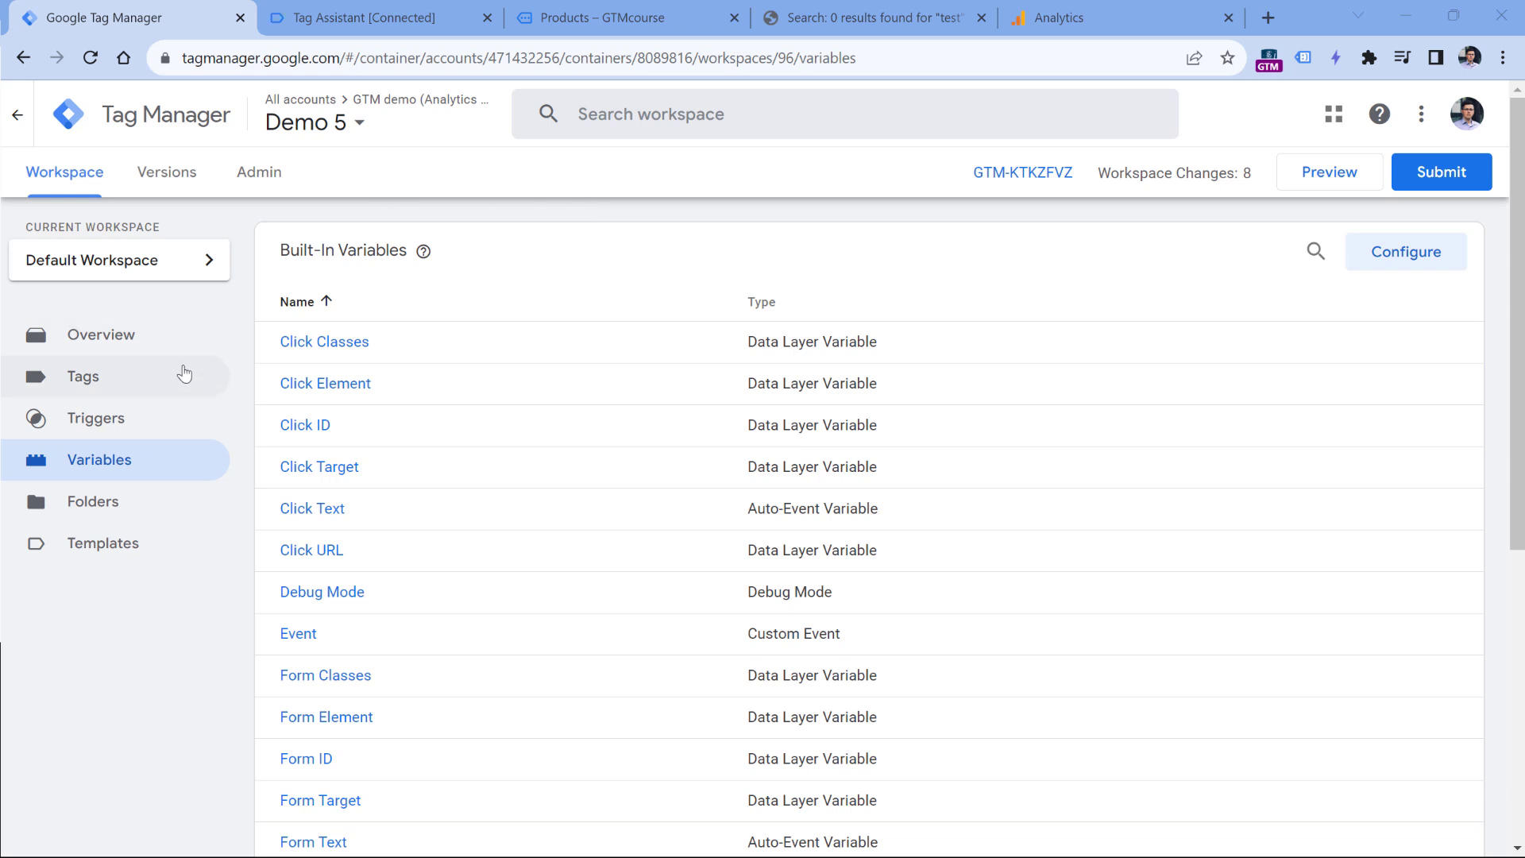
{"action": "left_click", "coordinate": [97, 424]}
{"action": "left_click", "coordinate": [1434, 256]}
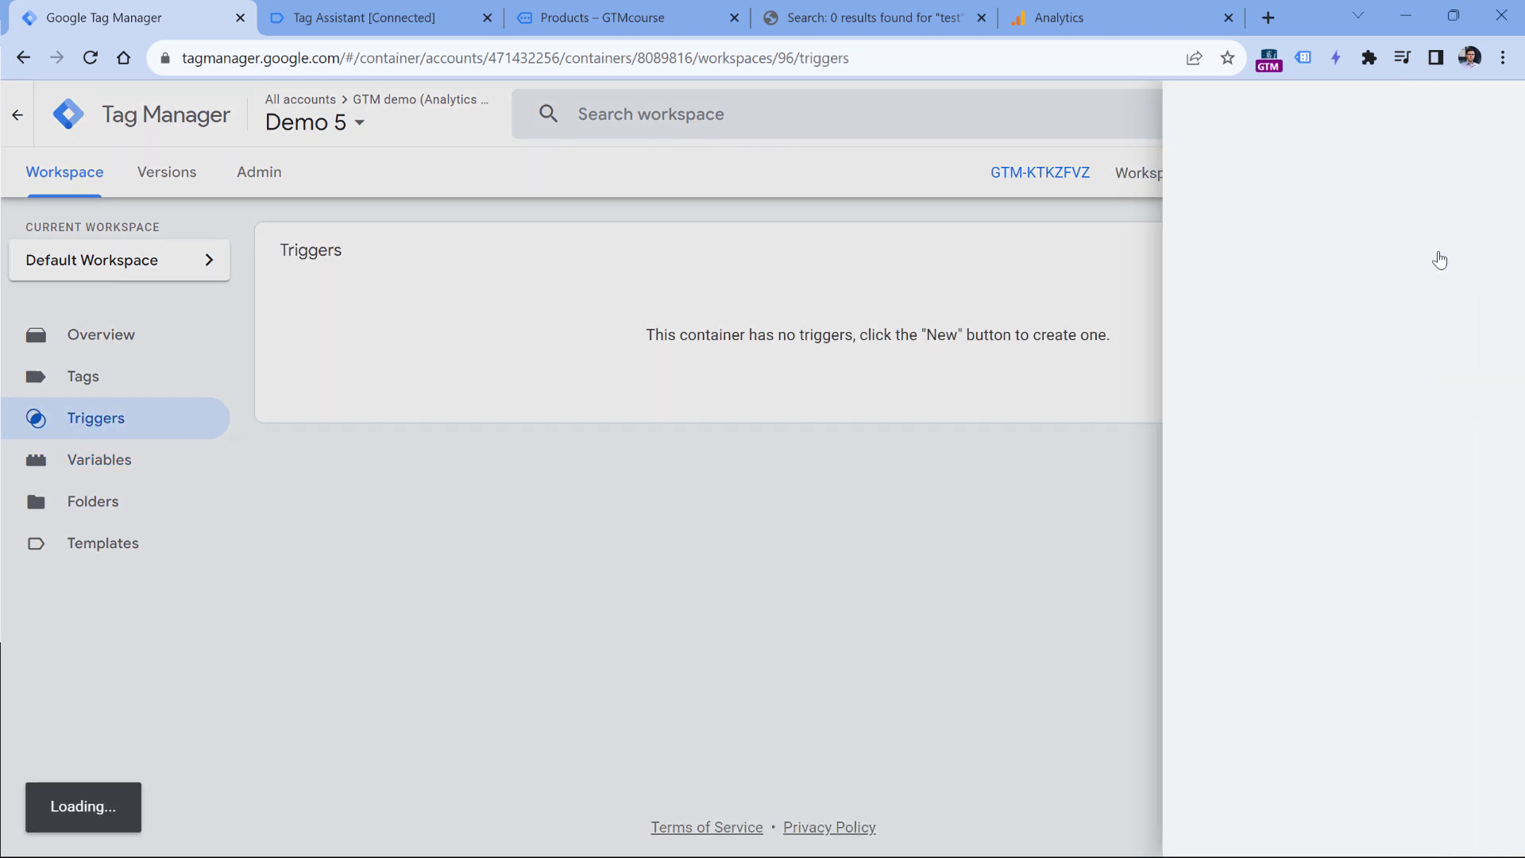
{"action": "left_click", "coordinate": [597, 298]}
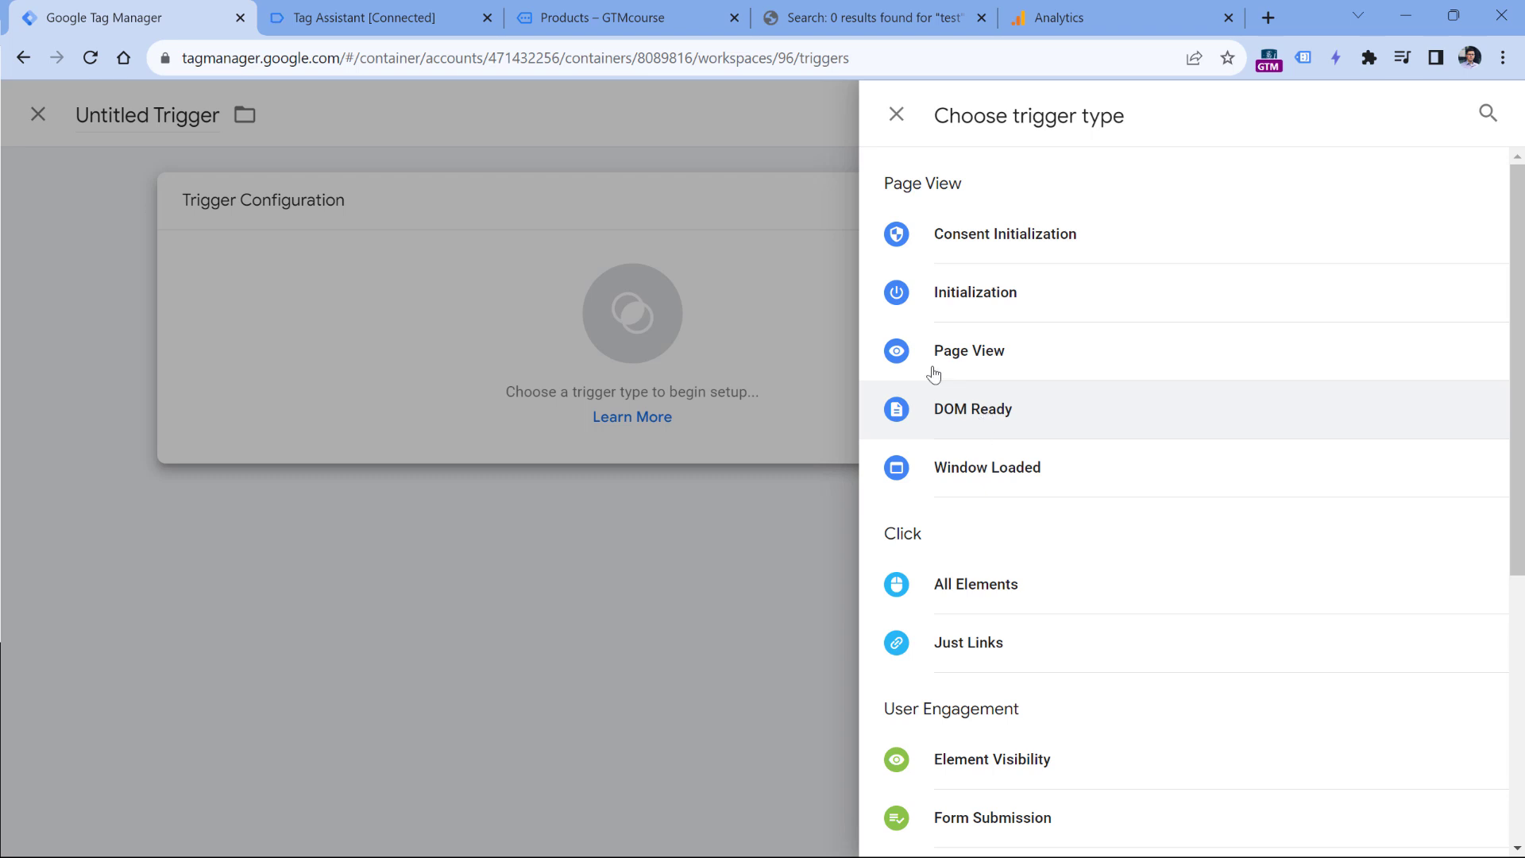
{"action": "left_click", "coordinate": [981, 421]}
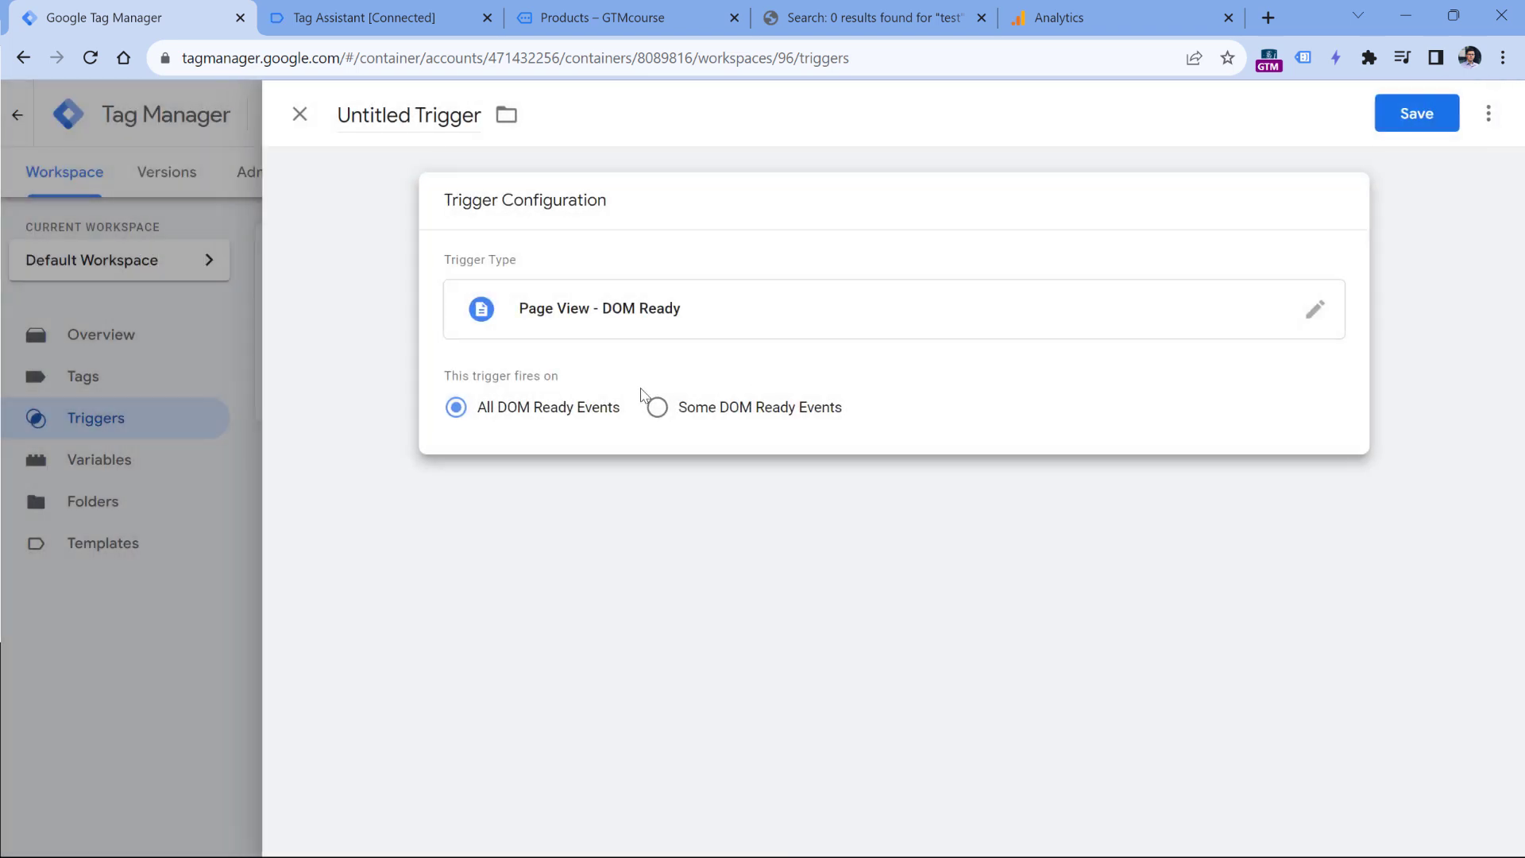
Limit the trigger to some DOM Ready events where url - q does not equal undefined
{"action": "left_click", "coordinate": [658, 409]}
{"action": "left_click", "coordinate": [585, 493]}
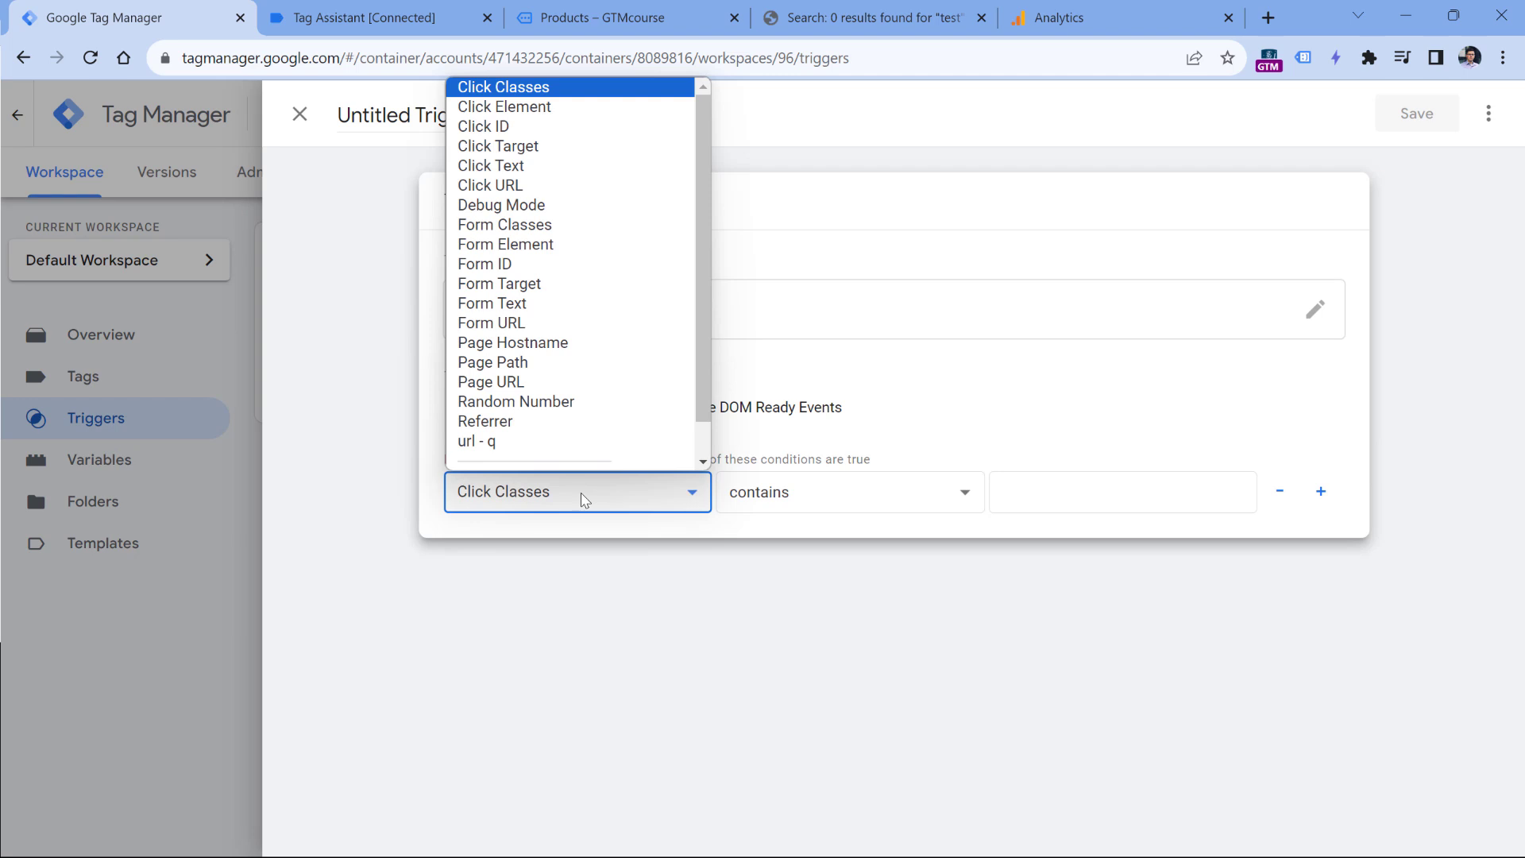
{"action": "left_click", "coordinate": [482, 449]}
{"action": "left_click", "coordinate": [756, 510]}
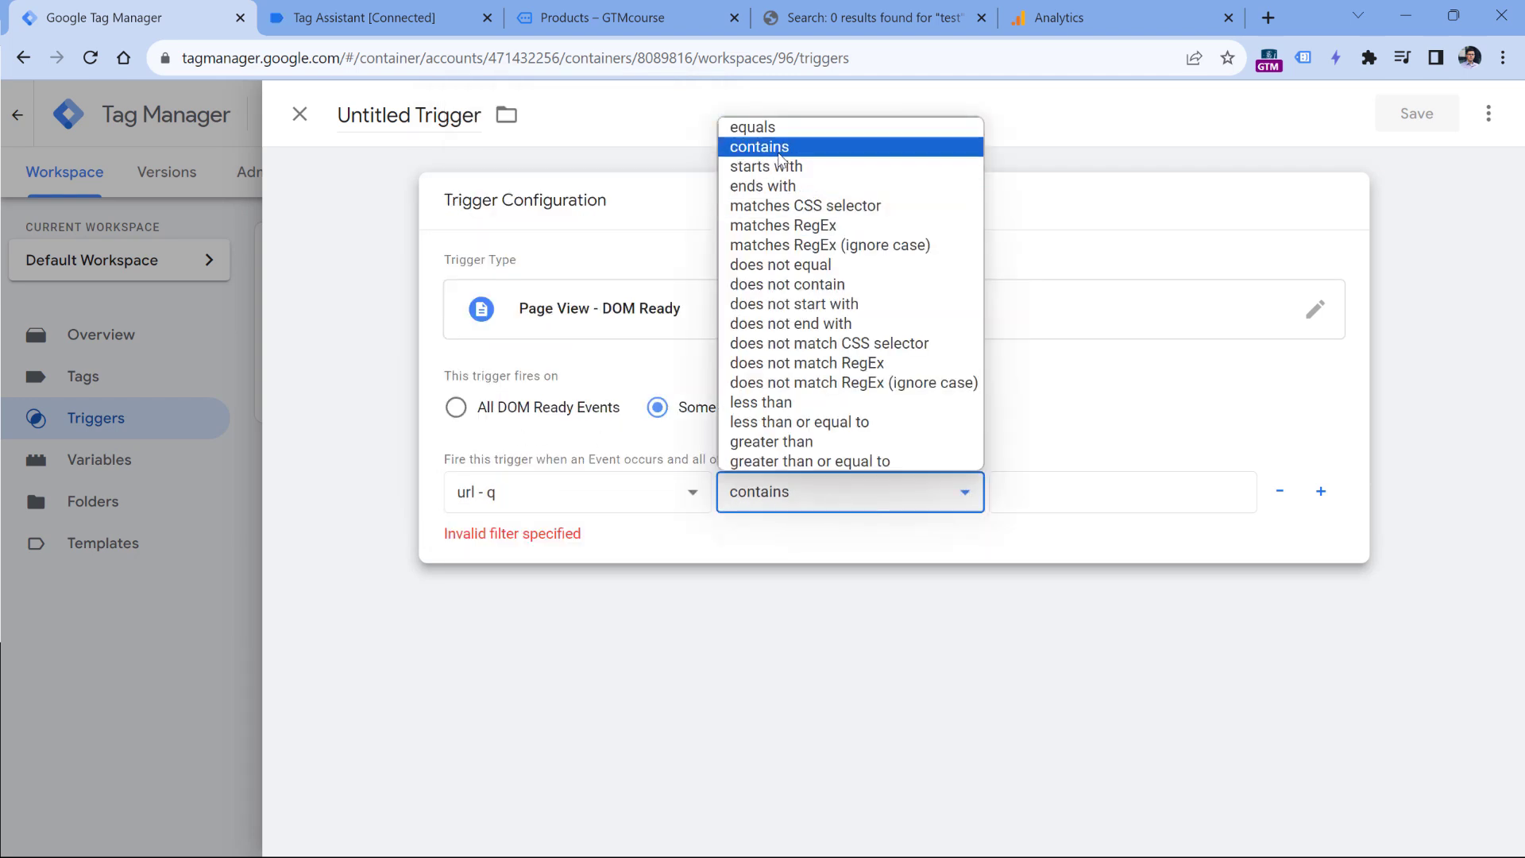
{"action": "left_click", "coordinate": [794, 264]}
{"action": "left_click", "coordinate": [1079, 493]}
{"action": "type", "text": "u"}
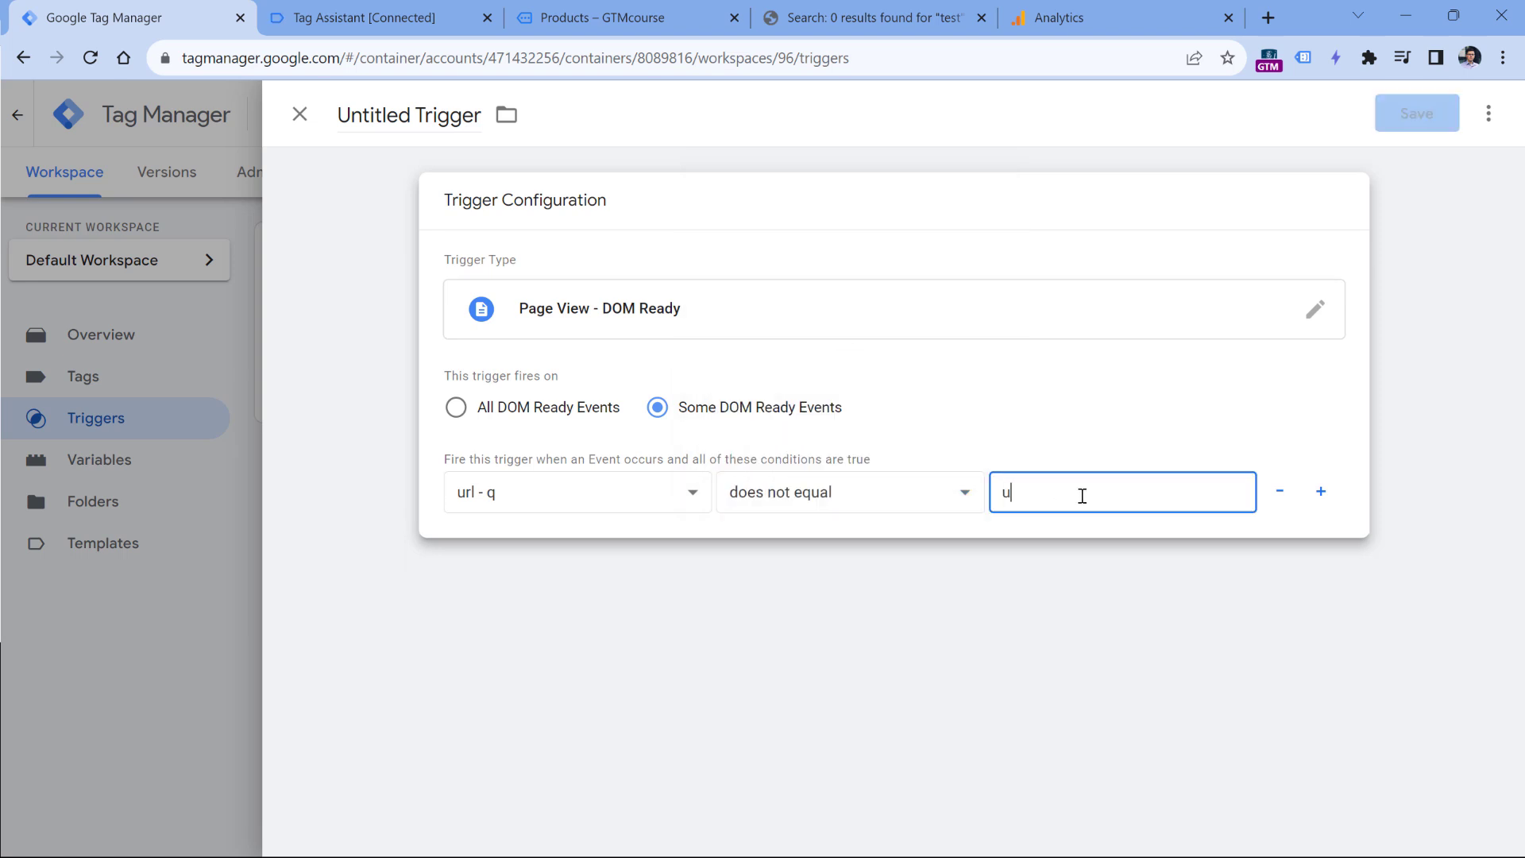
{"action": "type", "text": "ndefined"}
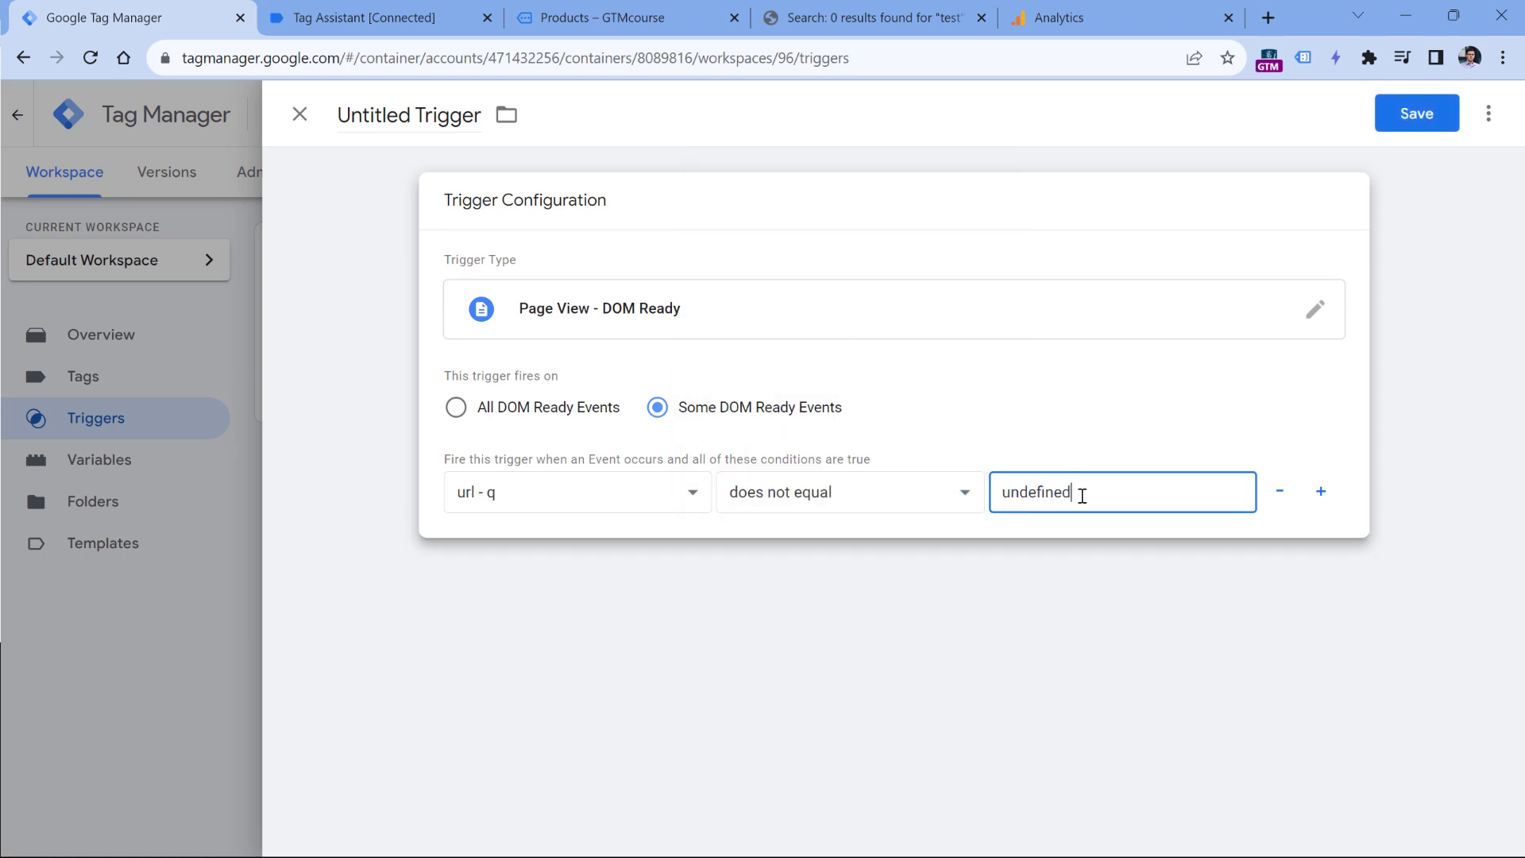
Name the trigger "DOM ready - site search" and save it
{"action": "left_click", "coordinate": [405, 117]}
{"action": "type", "text": "DOM ready"}
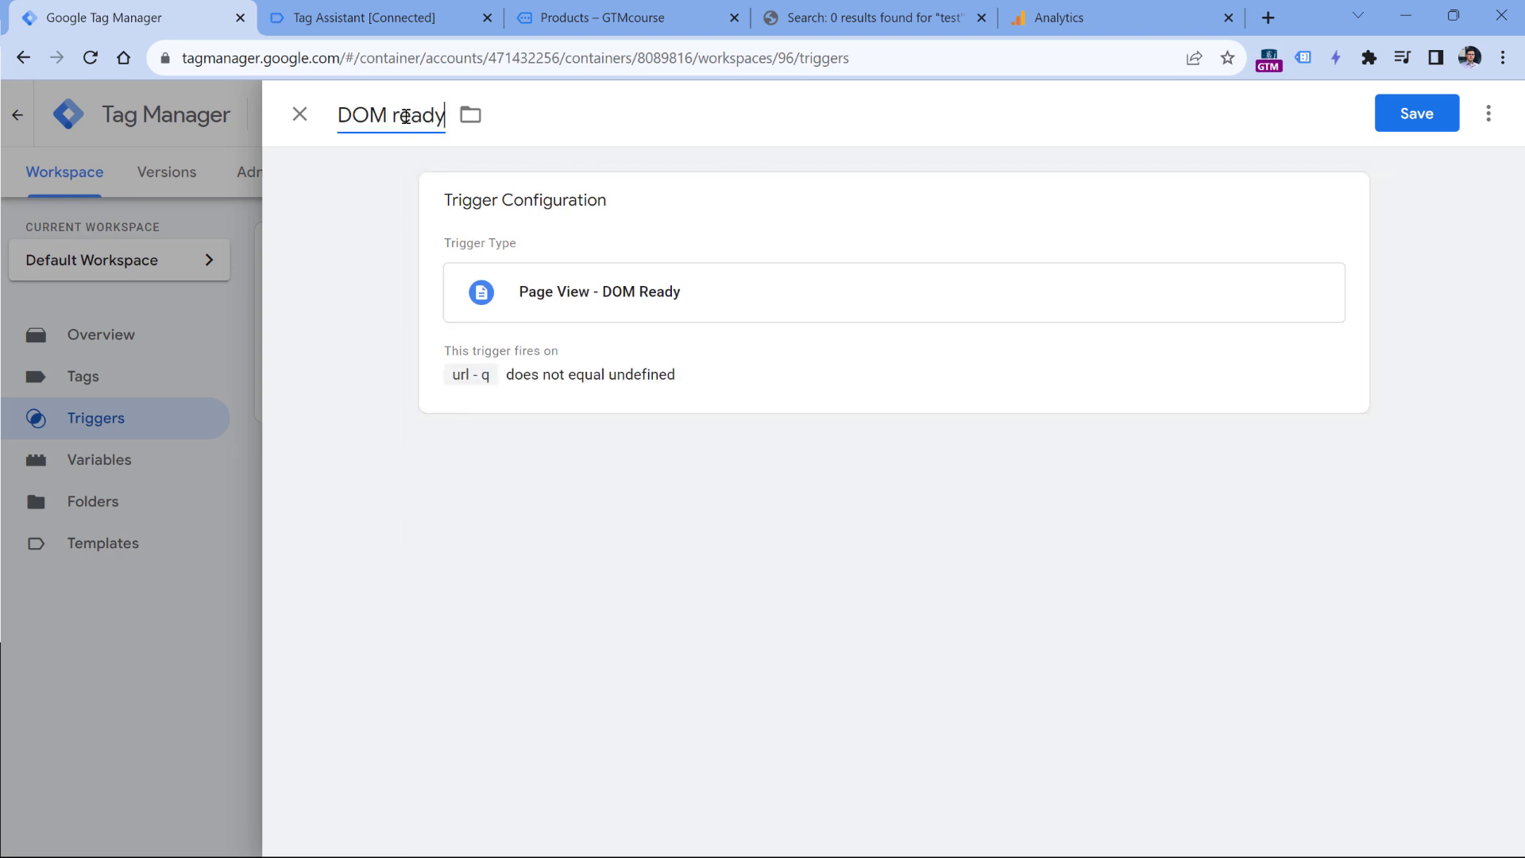
{"action": "type", "text": " - site search"}
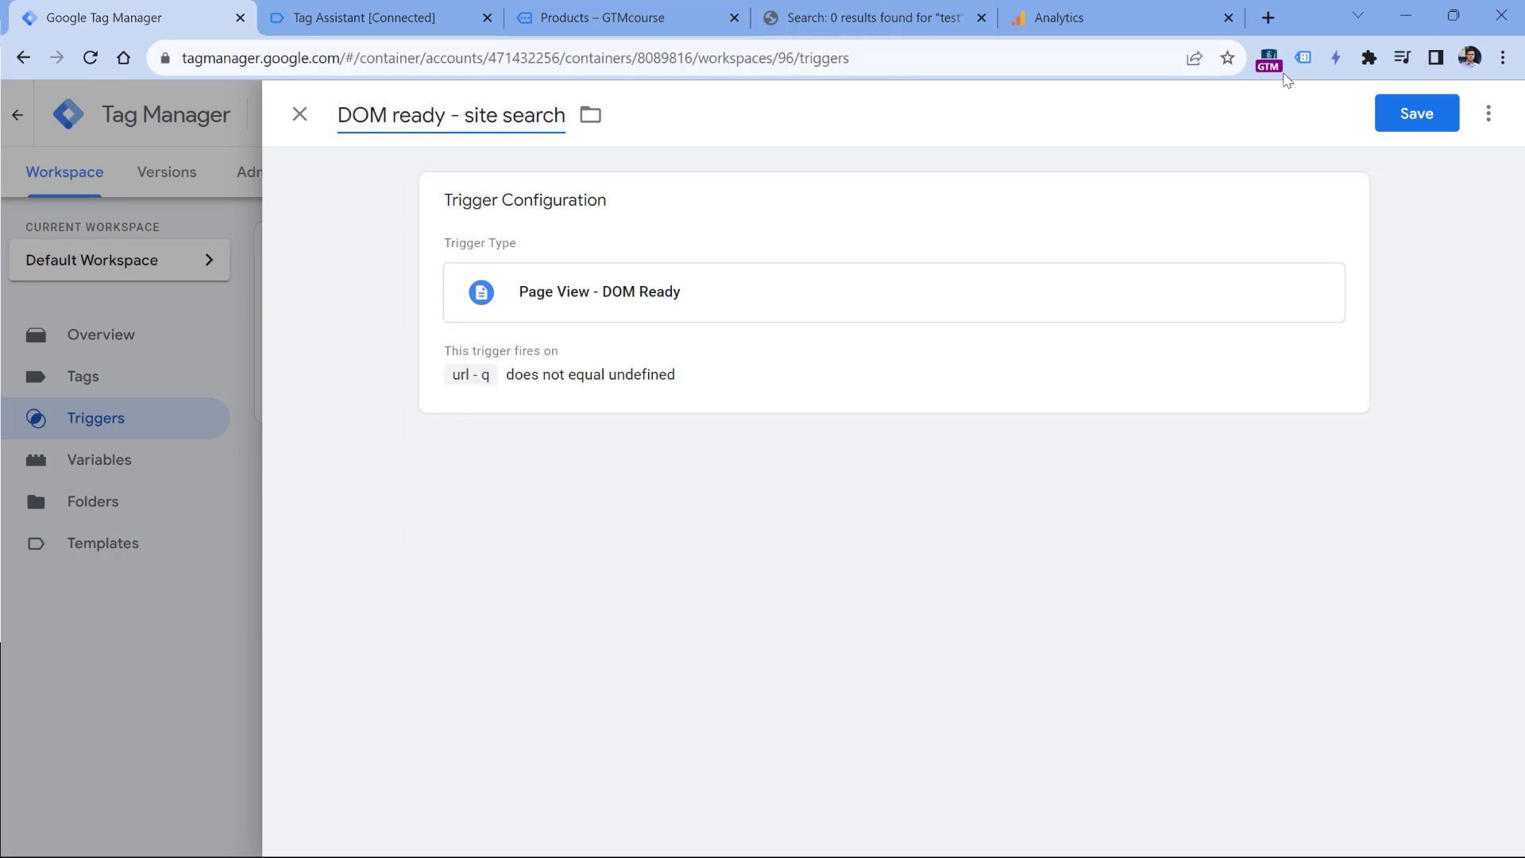
{"action": "left_click", "coordinate": [1419, 113]}
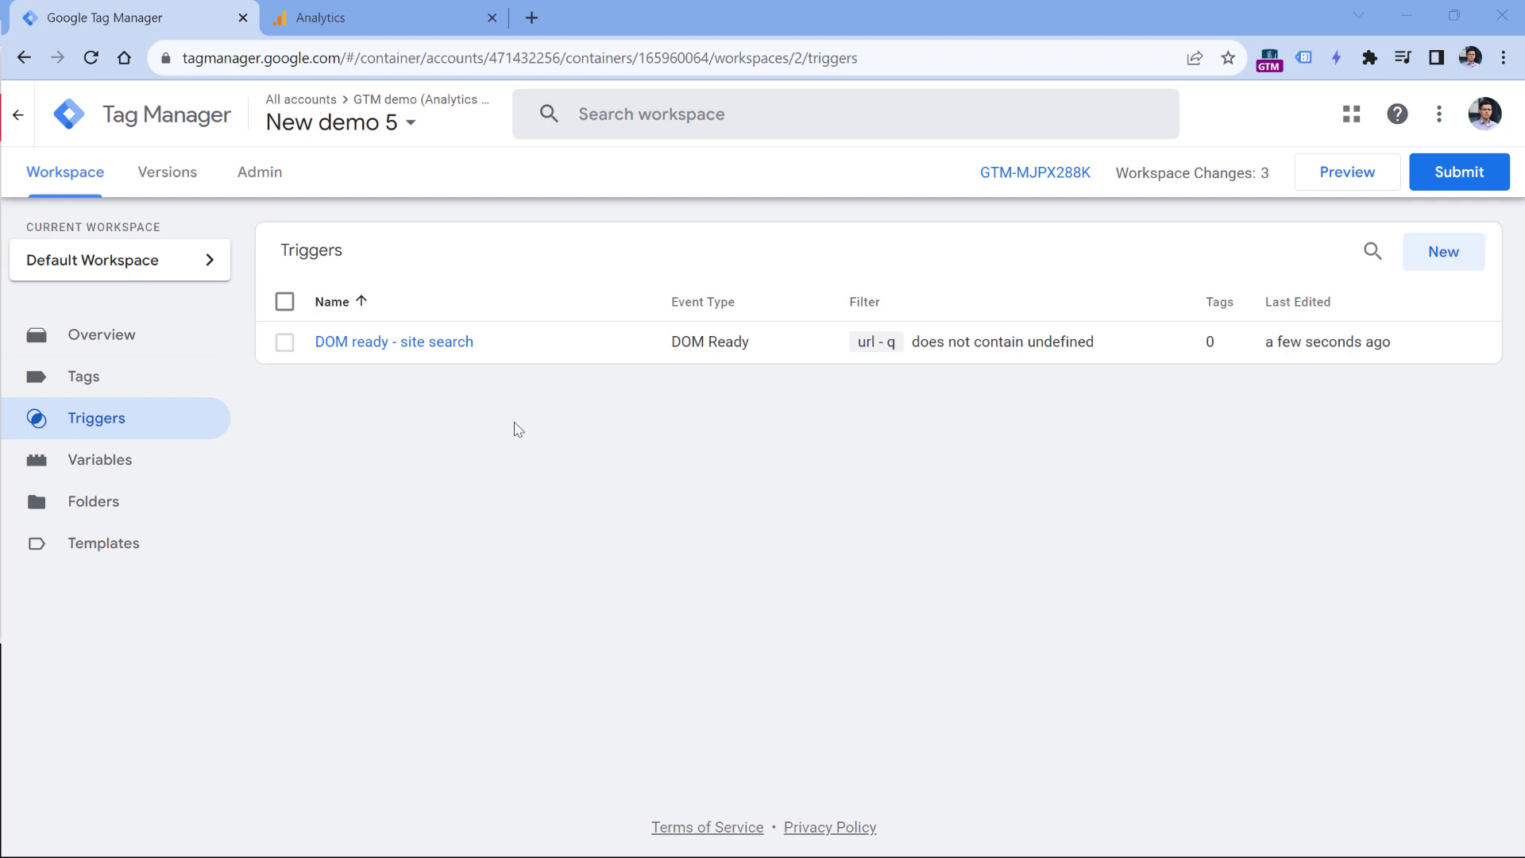
{"action": "left_click", "coordinate": [87, 381]}
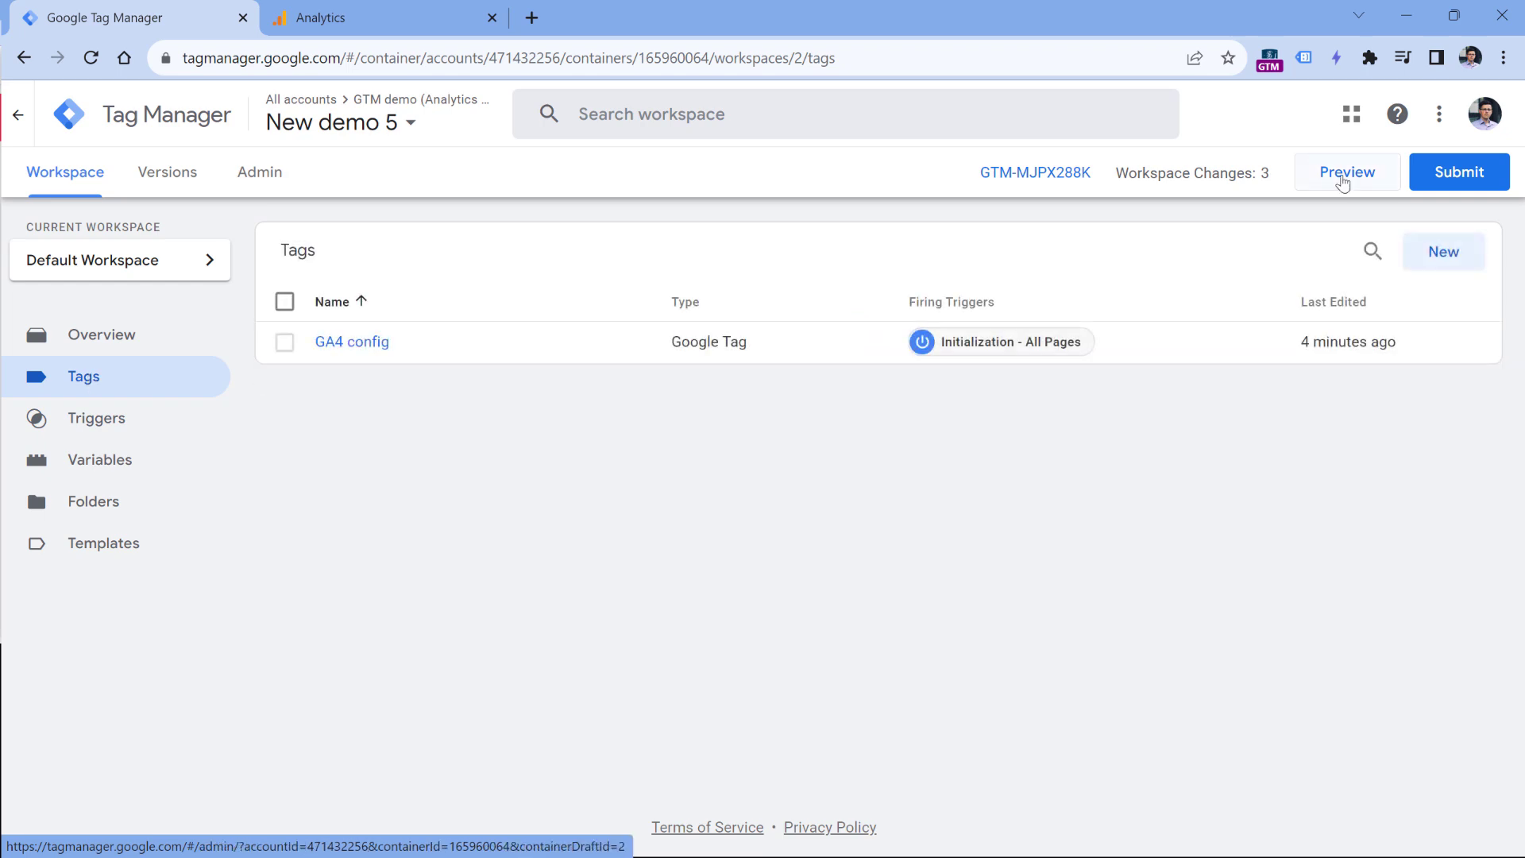
{"action": "left_click", "coordinate": [1445, 256]}
{"action": "left_click", "coordinate": [599, 343]}
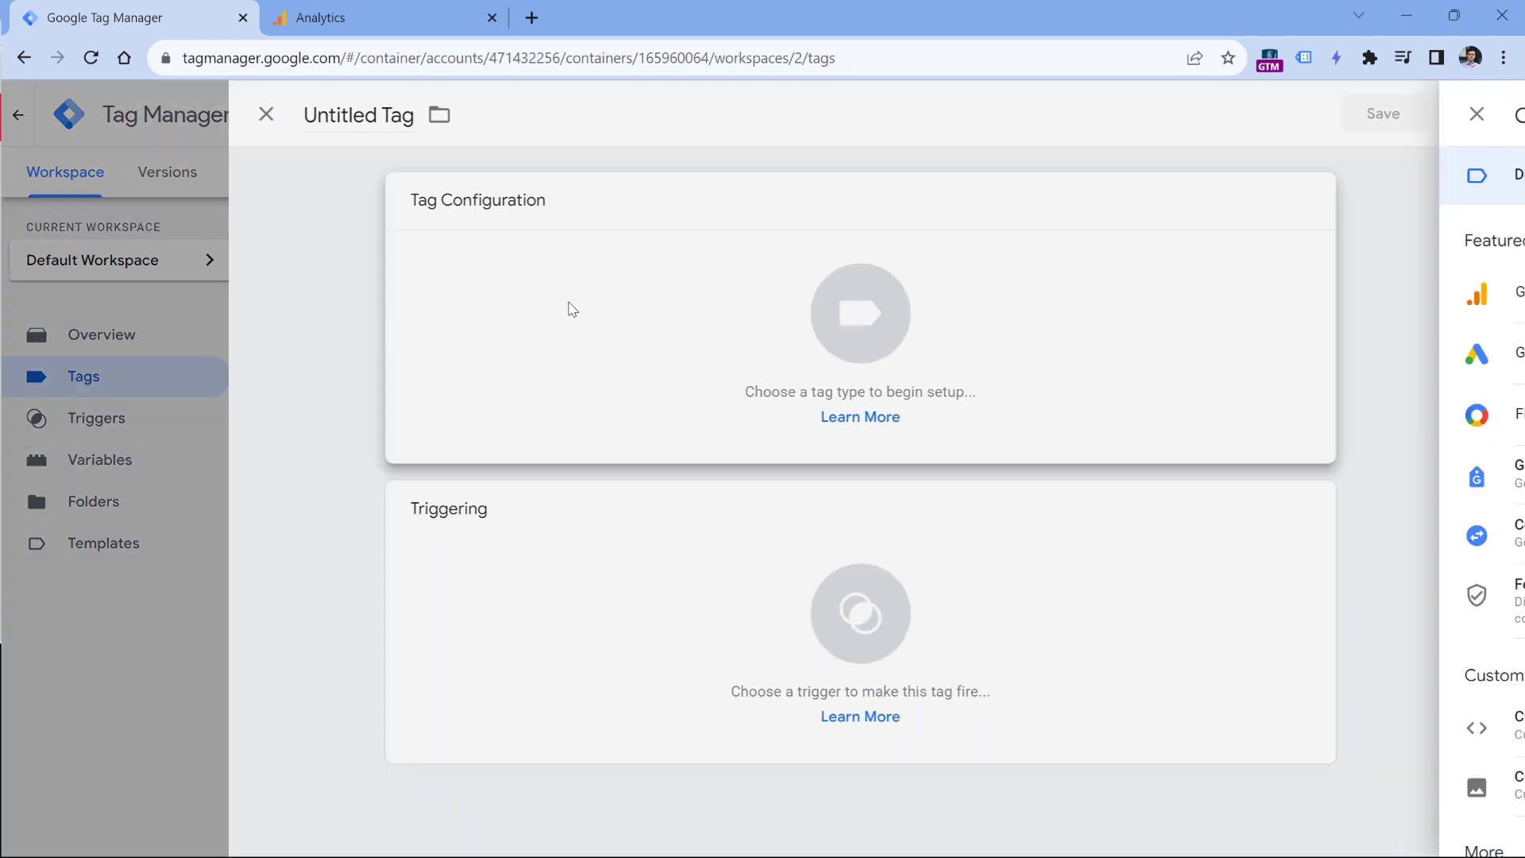
{"action": "left_click", "coordinate": [1035, 296]}
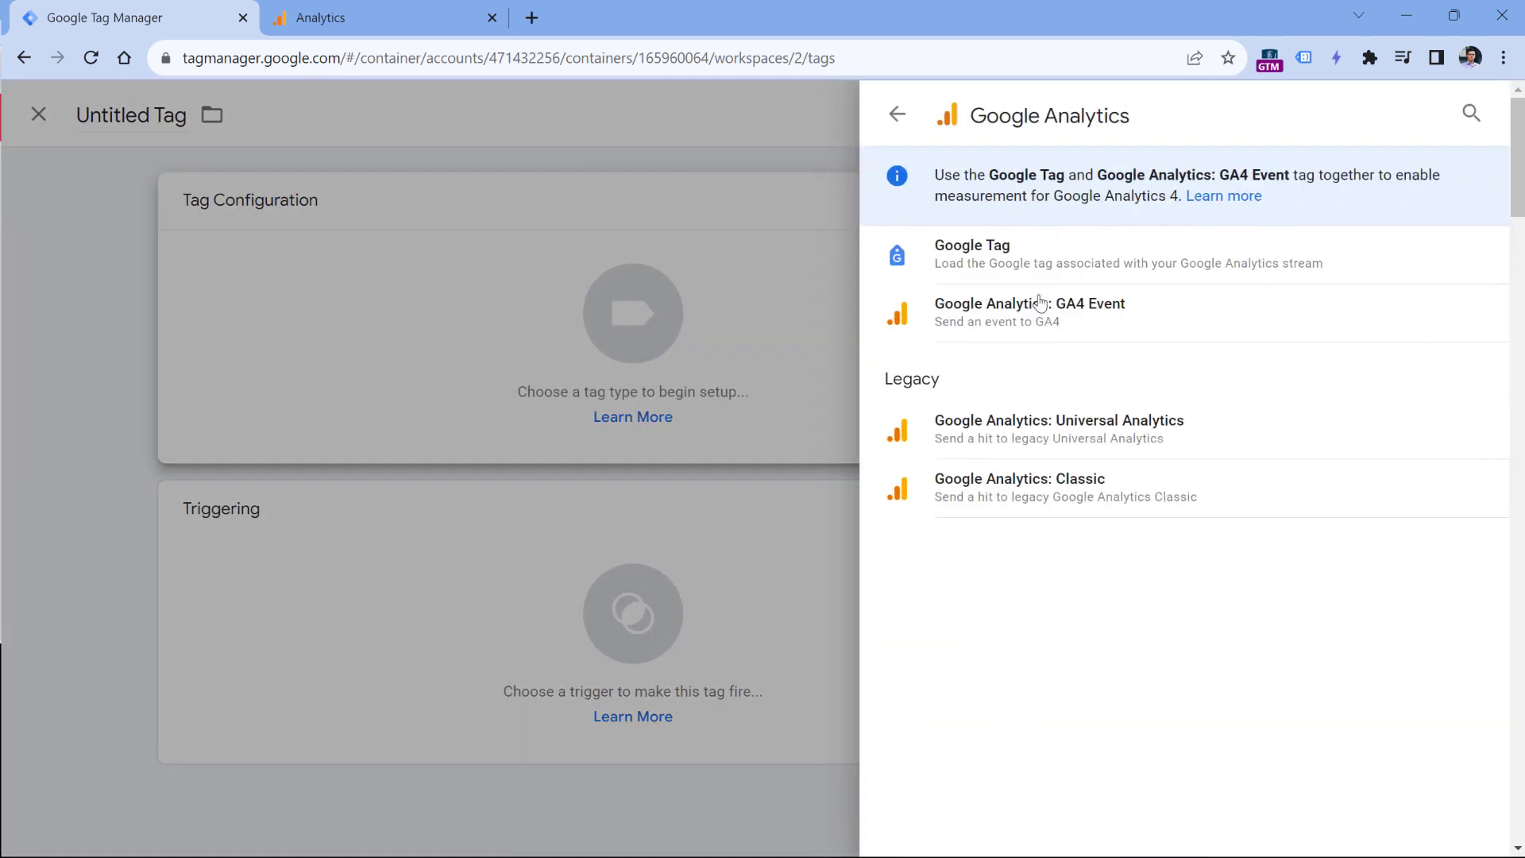
{"action": "left_click", "coordinate": [1032, 321]}
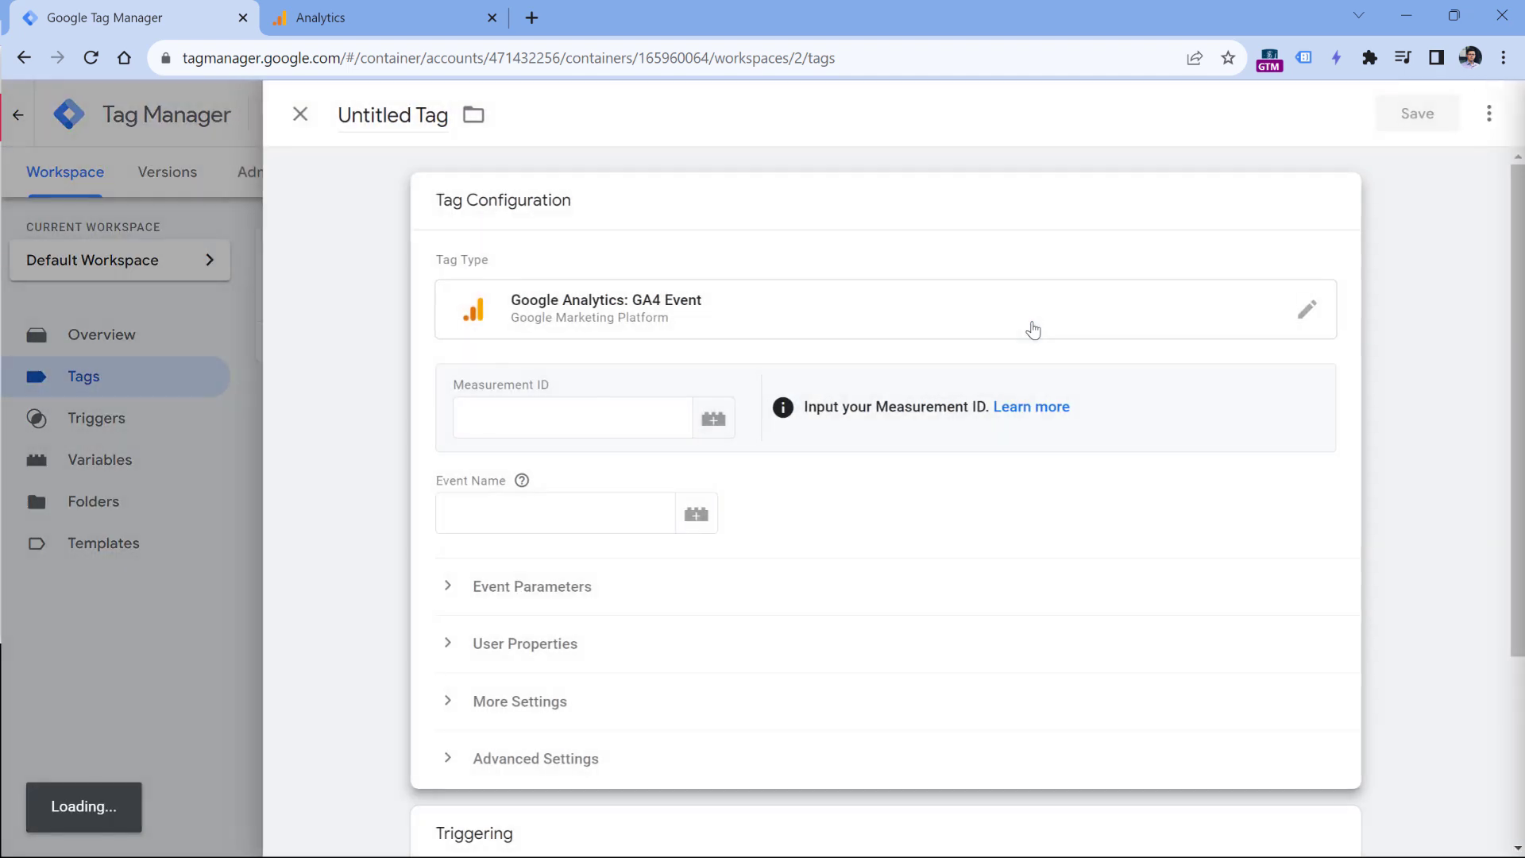
{"action": "left_click", "coordinate": [571, 418]}
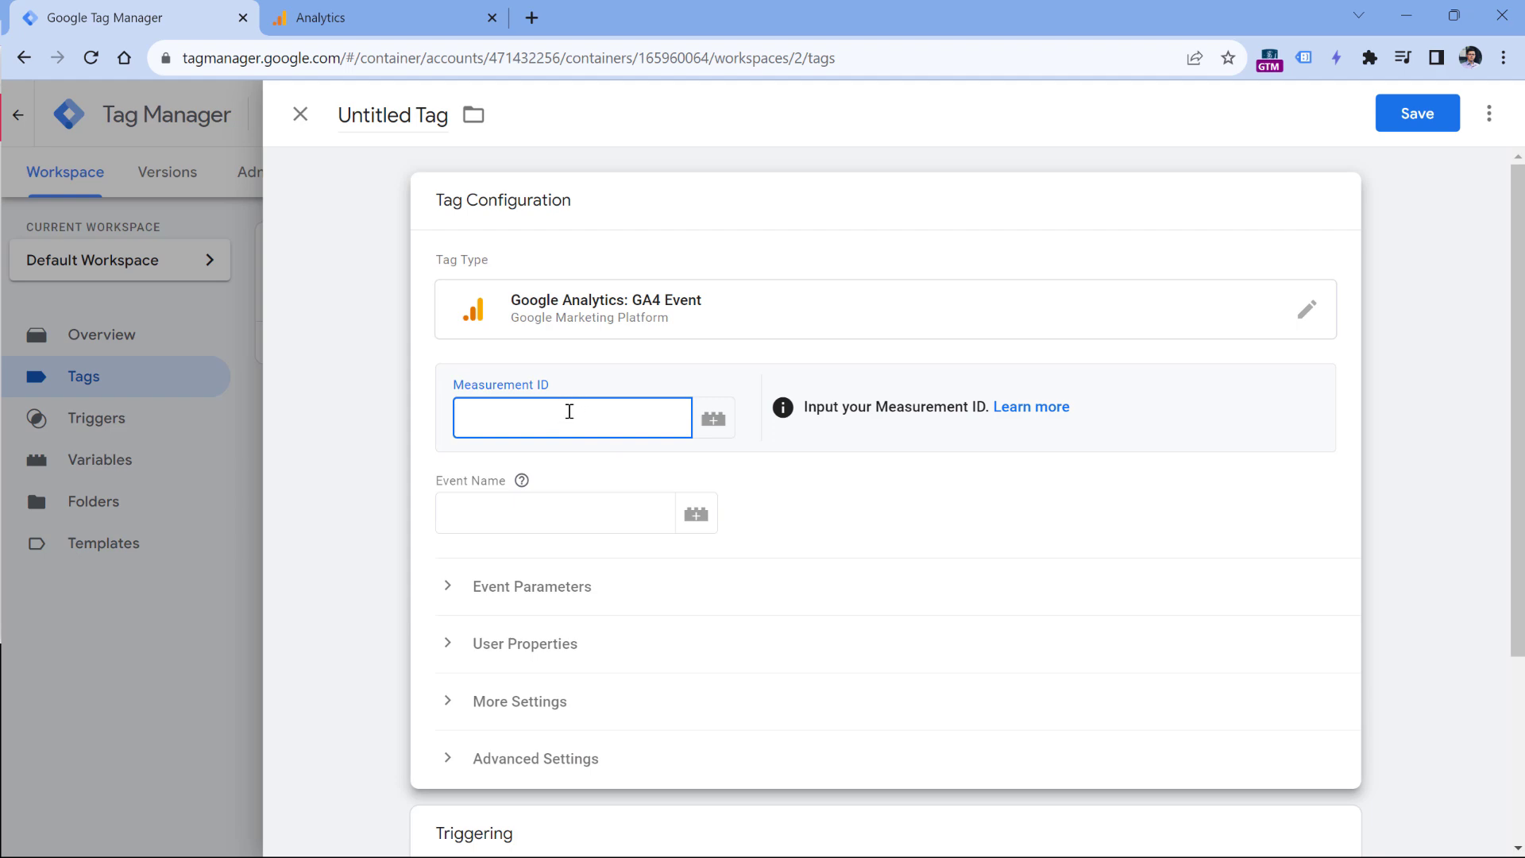
{"action": "left_click", "coordinate": [303, 120]}
{"action": "left_click", "coordinate": [940, 358]}
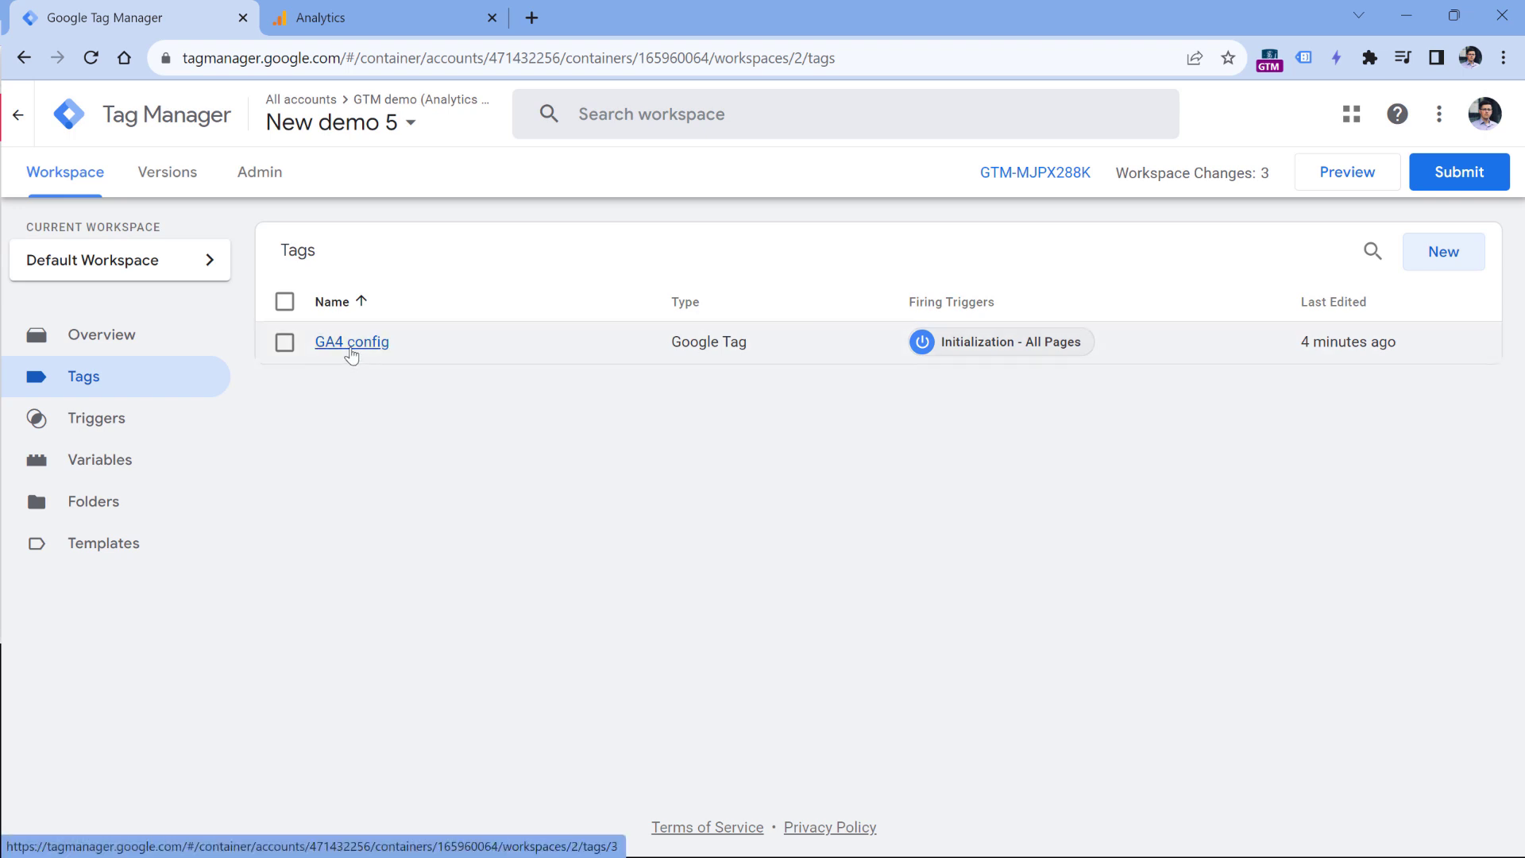
Copy the Tag ID from the GA4 config tag and close that tag without changing it
{"action": "left_click", "coordinate": [353, 346]}
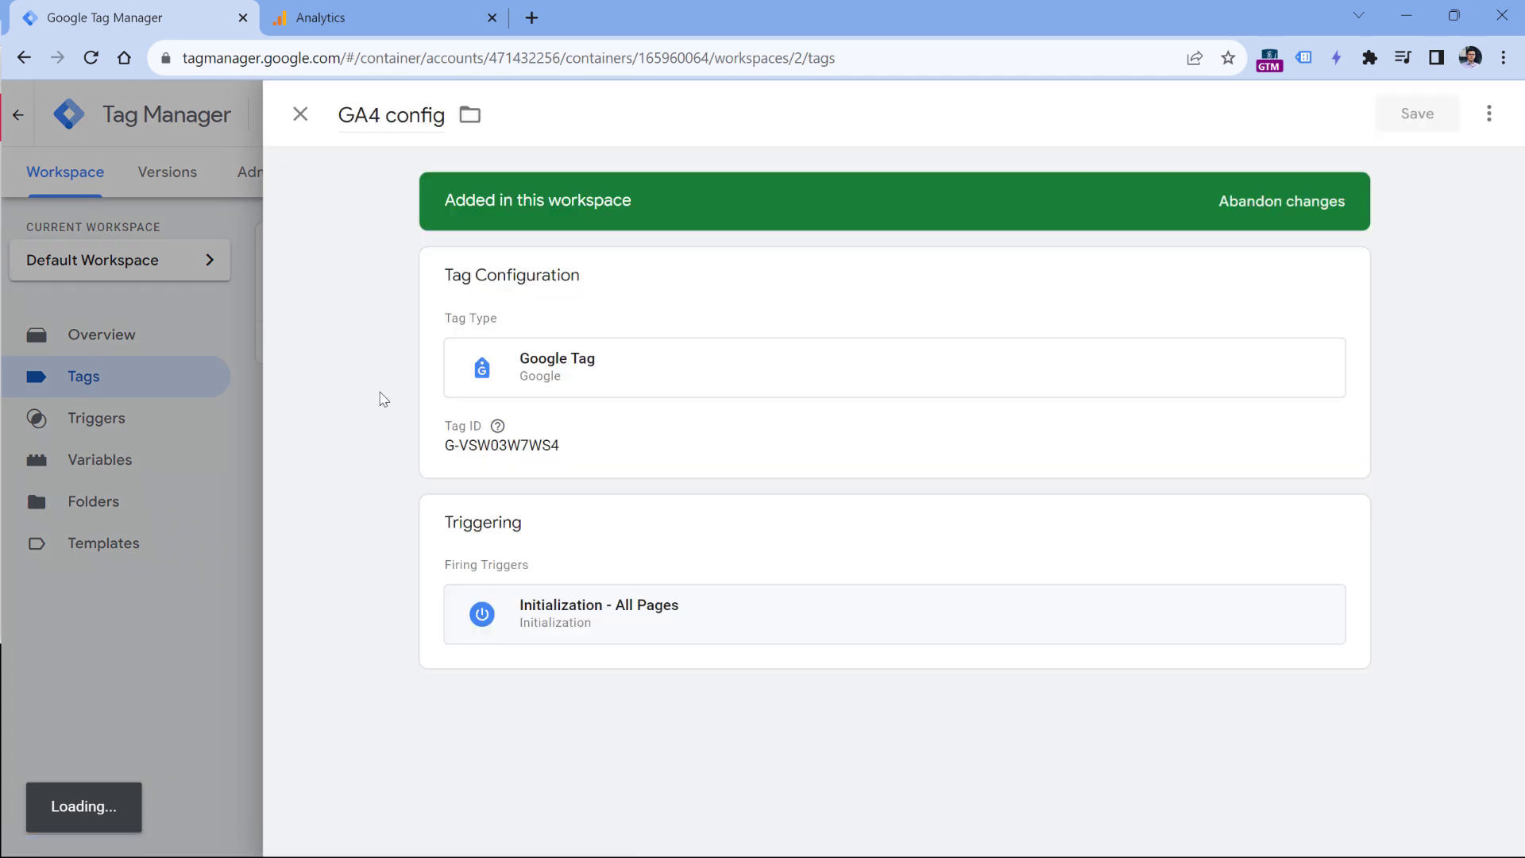
{"action": "left_click", "coordinate": [545, 436]}
{"action": "triple_click", "coordinate": [541, 482]}
{"action": "key", "text": "ctrl+c"}
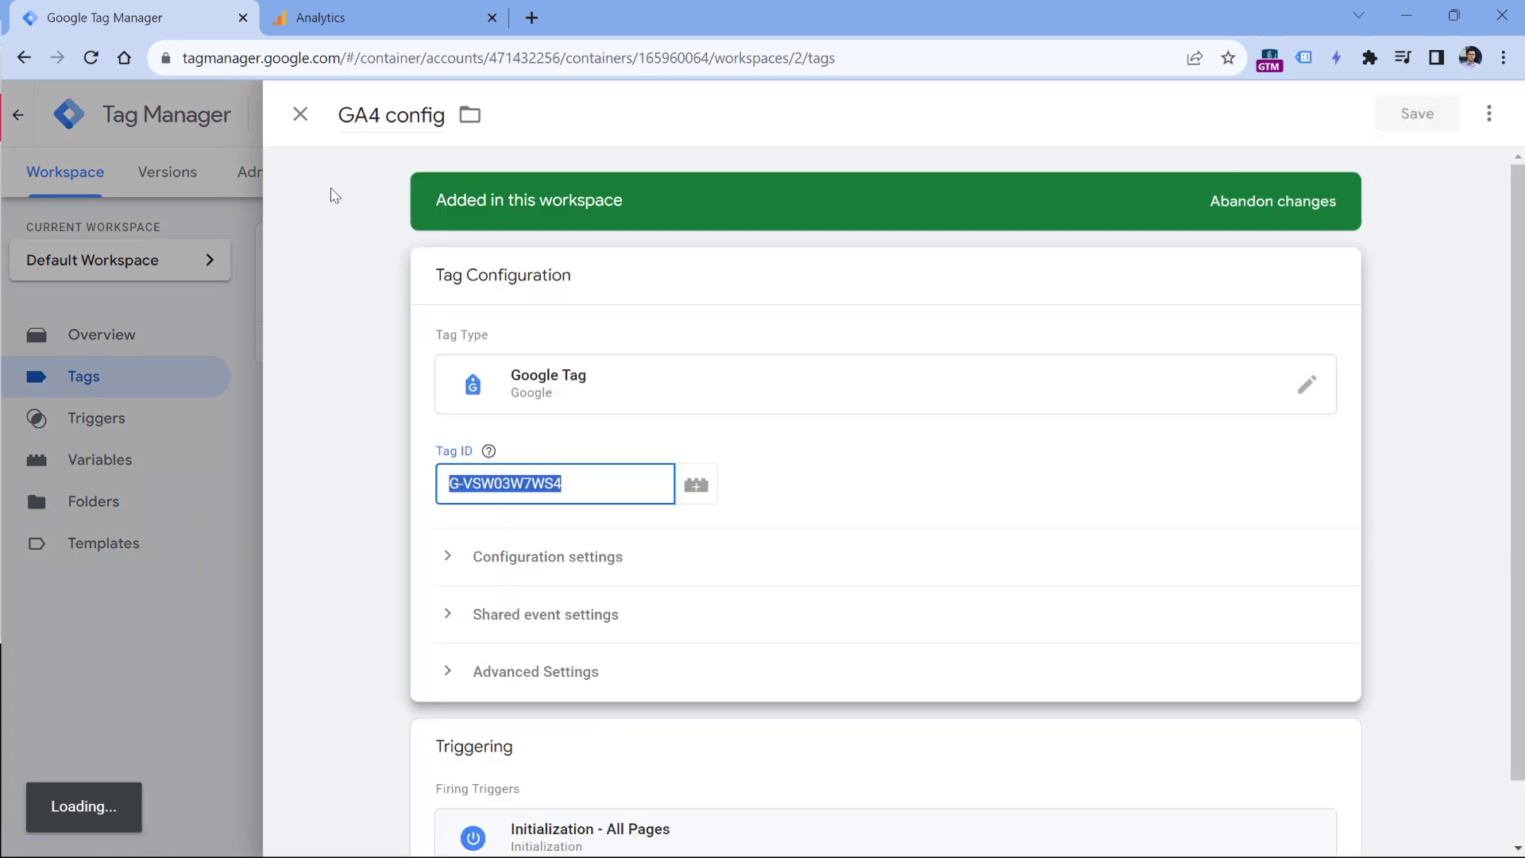
{"action": "left_click", "coordinate": [300, 113]}
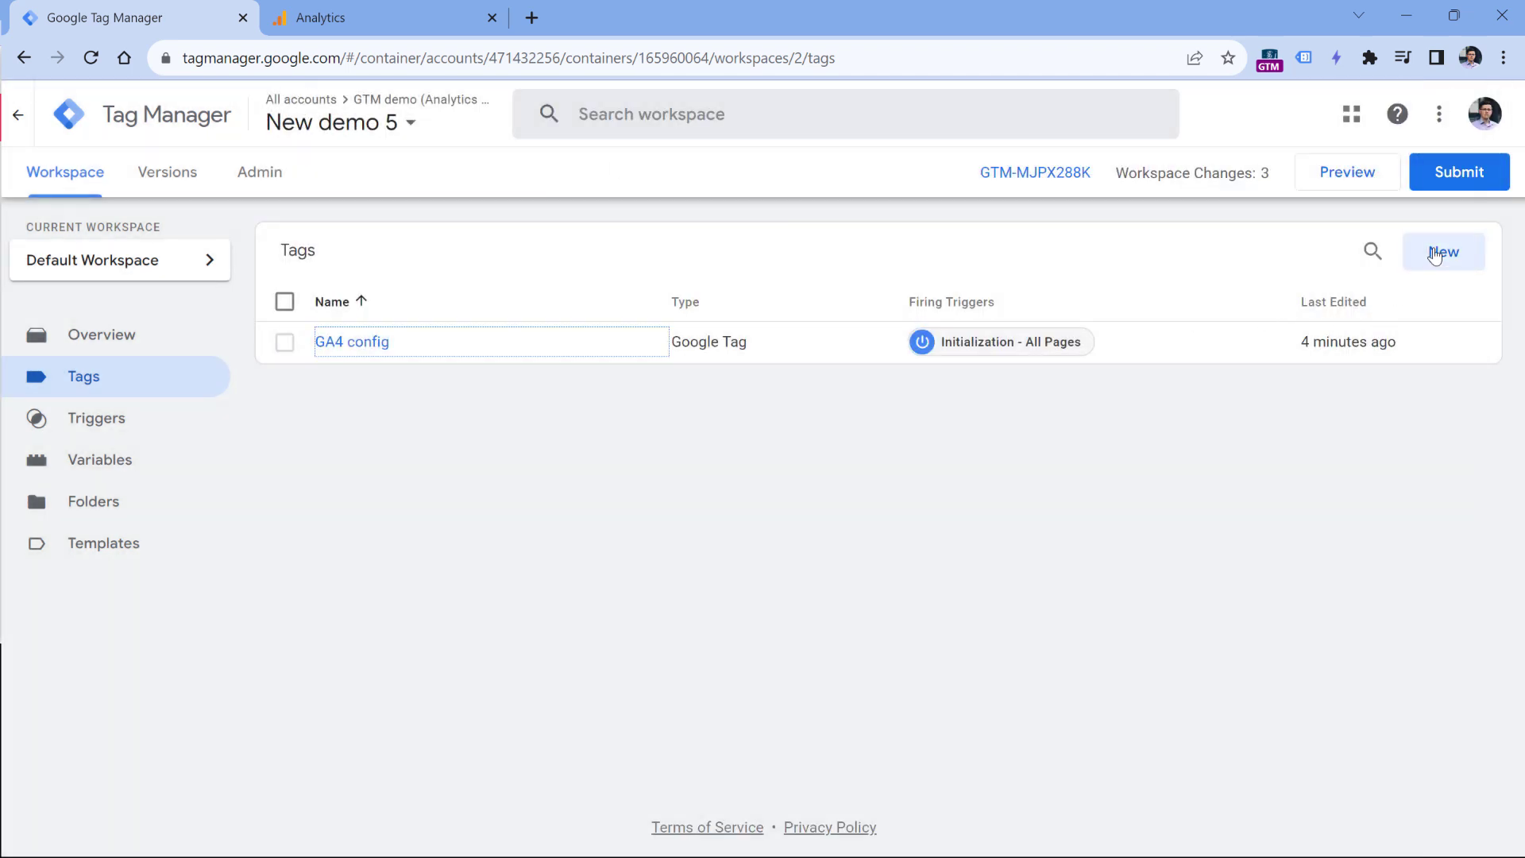
Create a new Google Analytics: GA4 Event tag and paste the copied ID G-VSW03W7WS4 as its Measurement ID
{"action": "left_click", "coordinate": [1445, 263]}
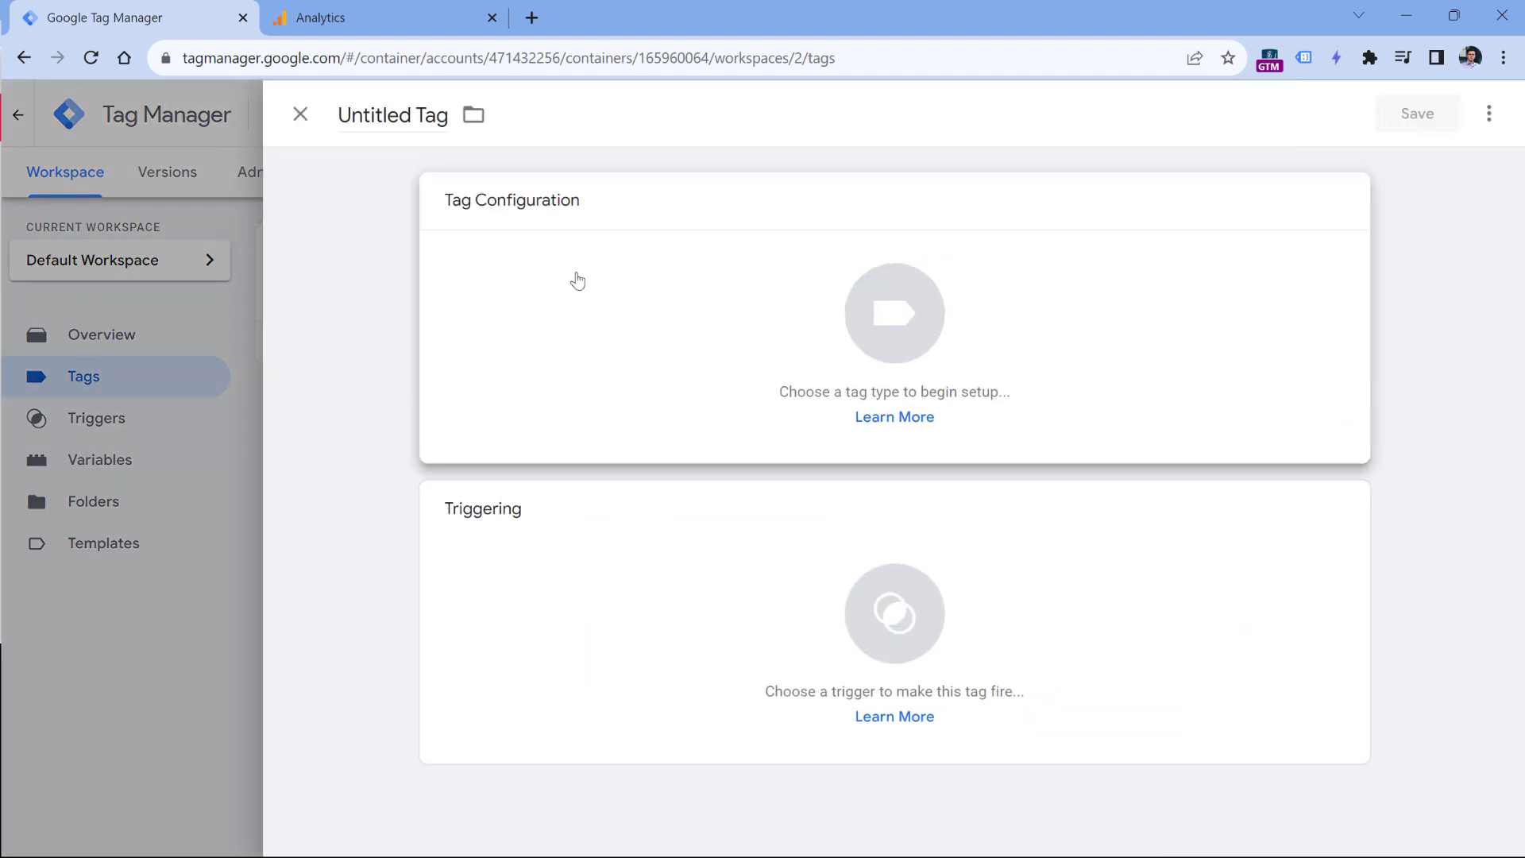
{"action": "left_click", "coordinate": [540, 302]}
{"action": "left_click", "coordinate": [1053, 291]}
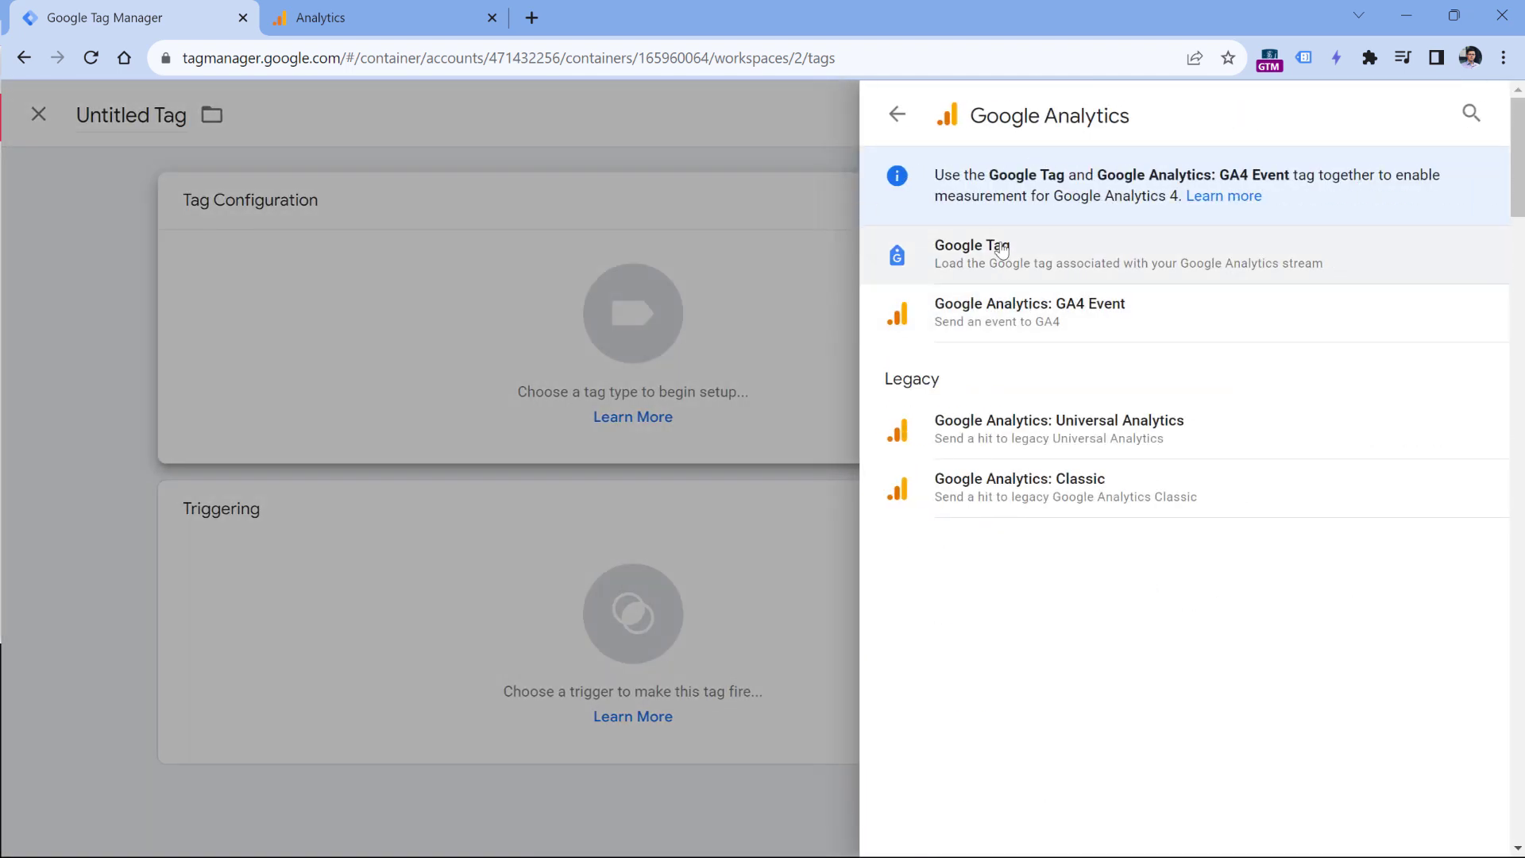
{"action": "left_click", "coordinate": [1036, 320]}
{"action": "left_click", "coordinate": [586, 422]}
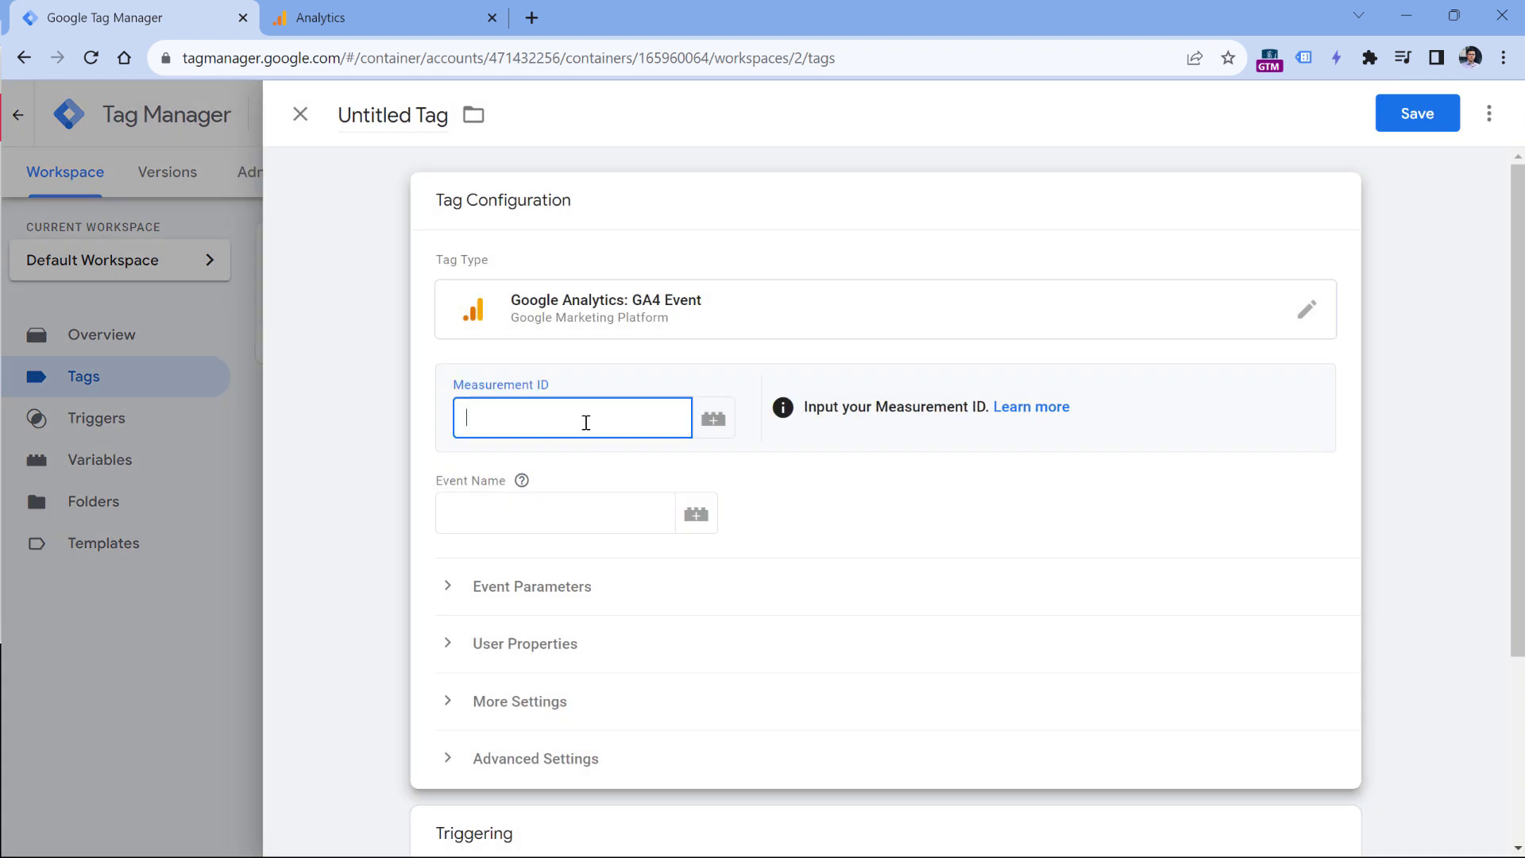
{"action": "key", "text": "ctrl+v"}
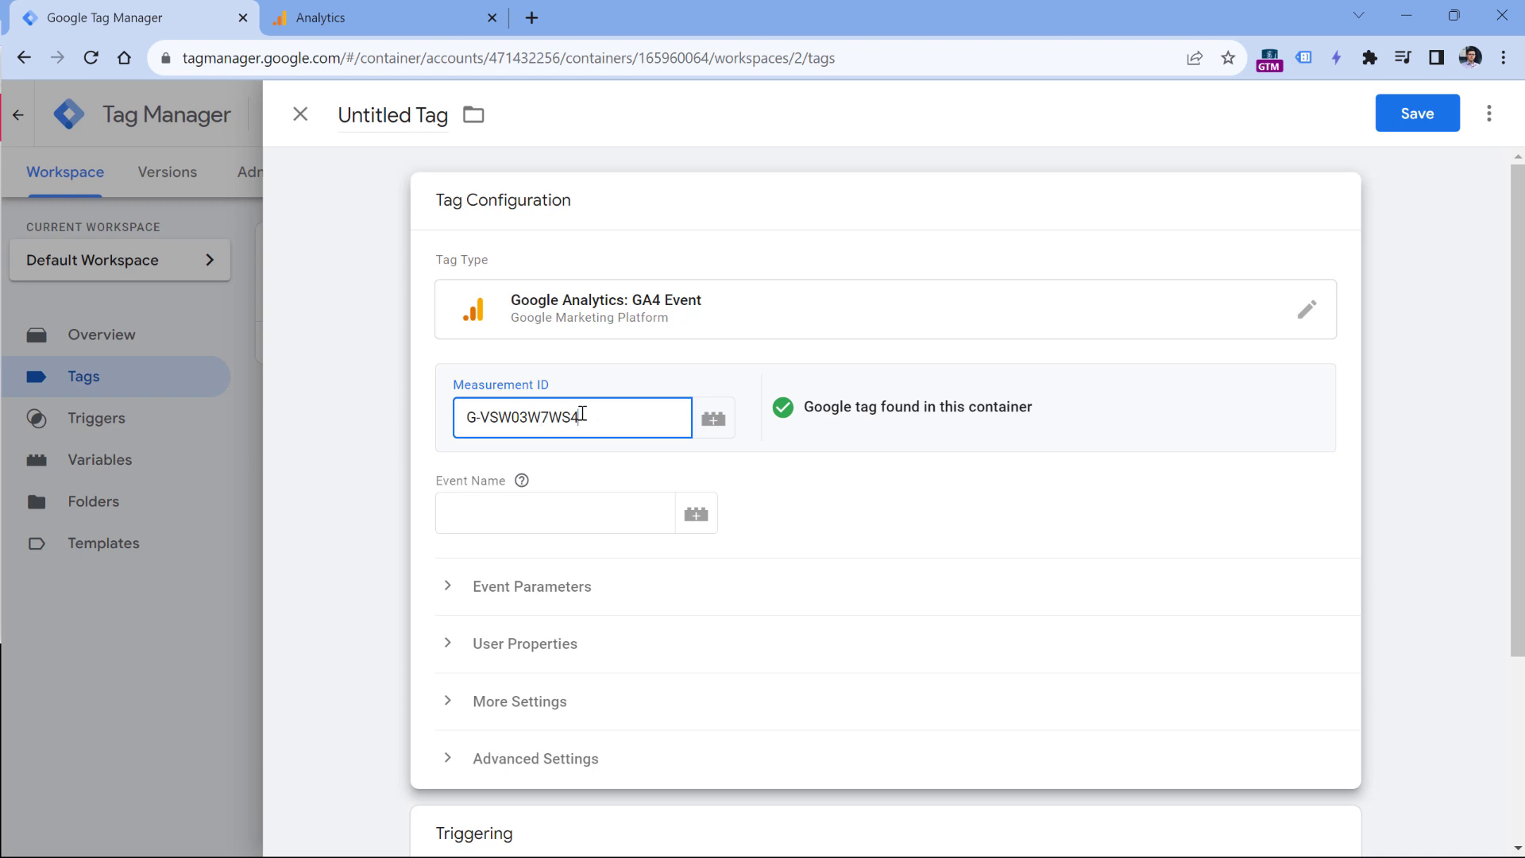
Copy and clear the tag's Measurement ID, and create a new Constant variable for that field with the value G-VSW03W7WS4
{"action": "left_click_drag", "start_coordinate": [585, 416], "coordinate": [469, 413]}
{"action": "key", "text": "ctrl+c"}
{"action": "key", "text": "BackSpace"}
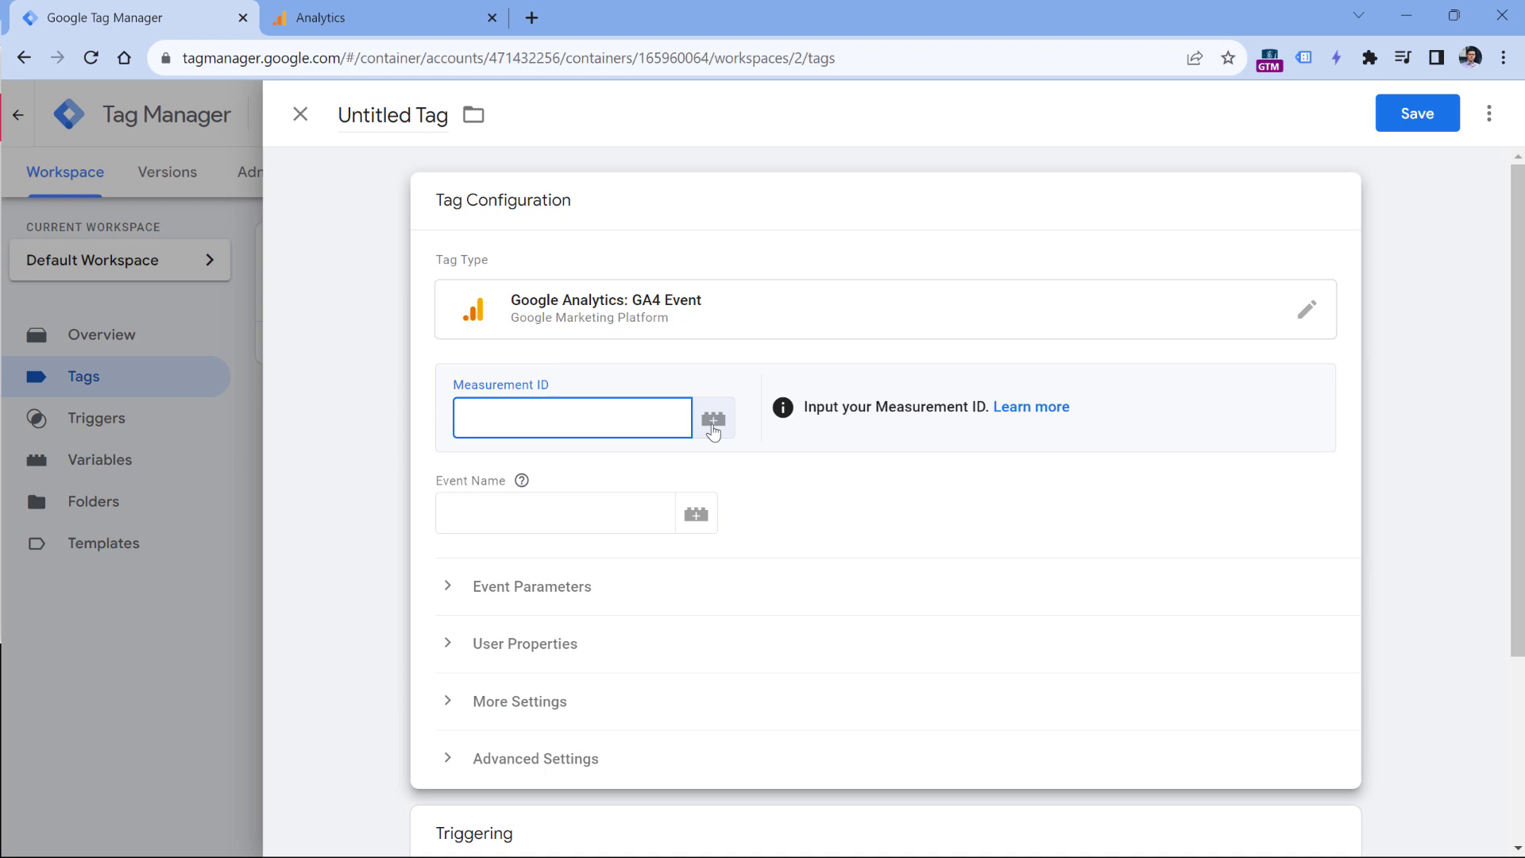
{"action": "left_click", "coordinate": [712, 421]}
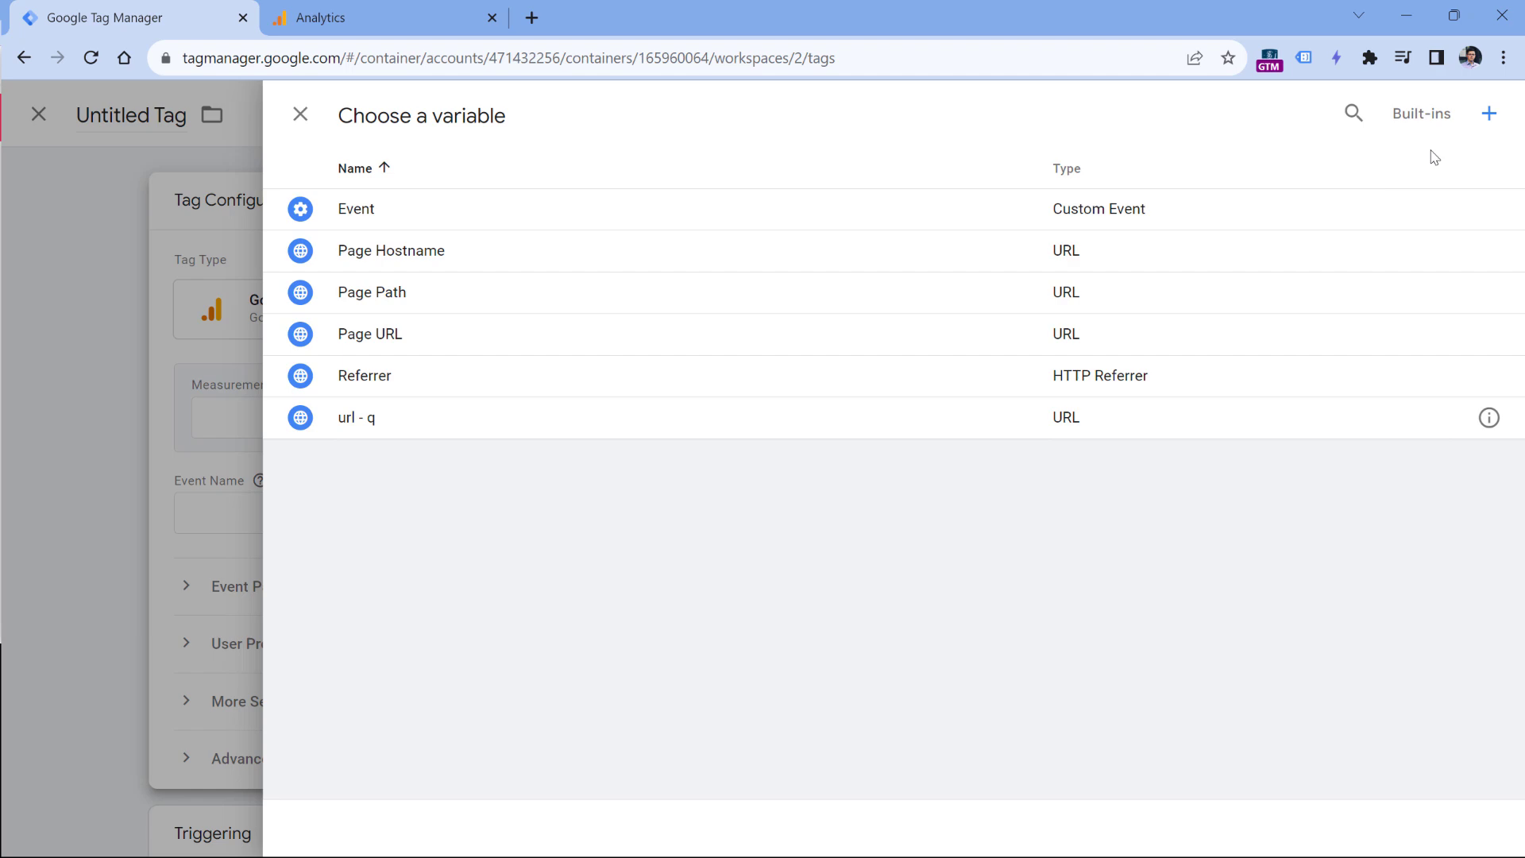
{"action": "left_click", "coordinate": [1490, 116]}
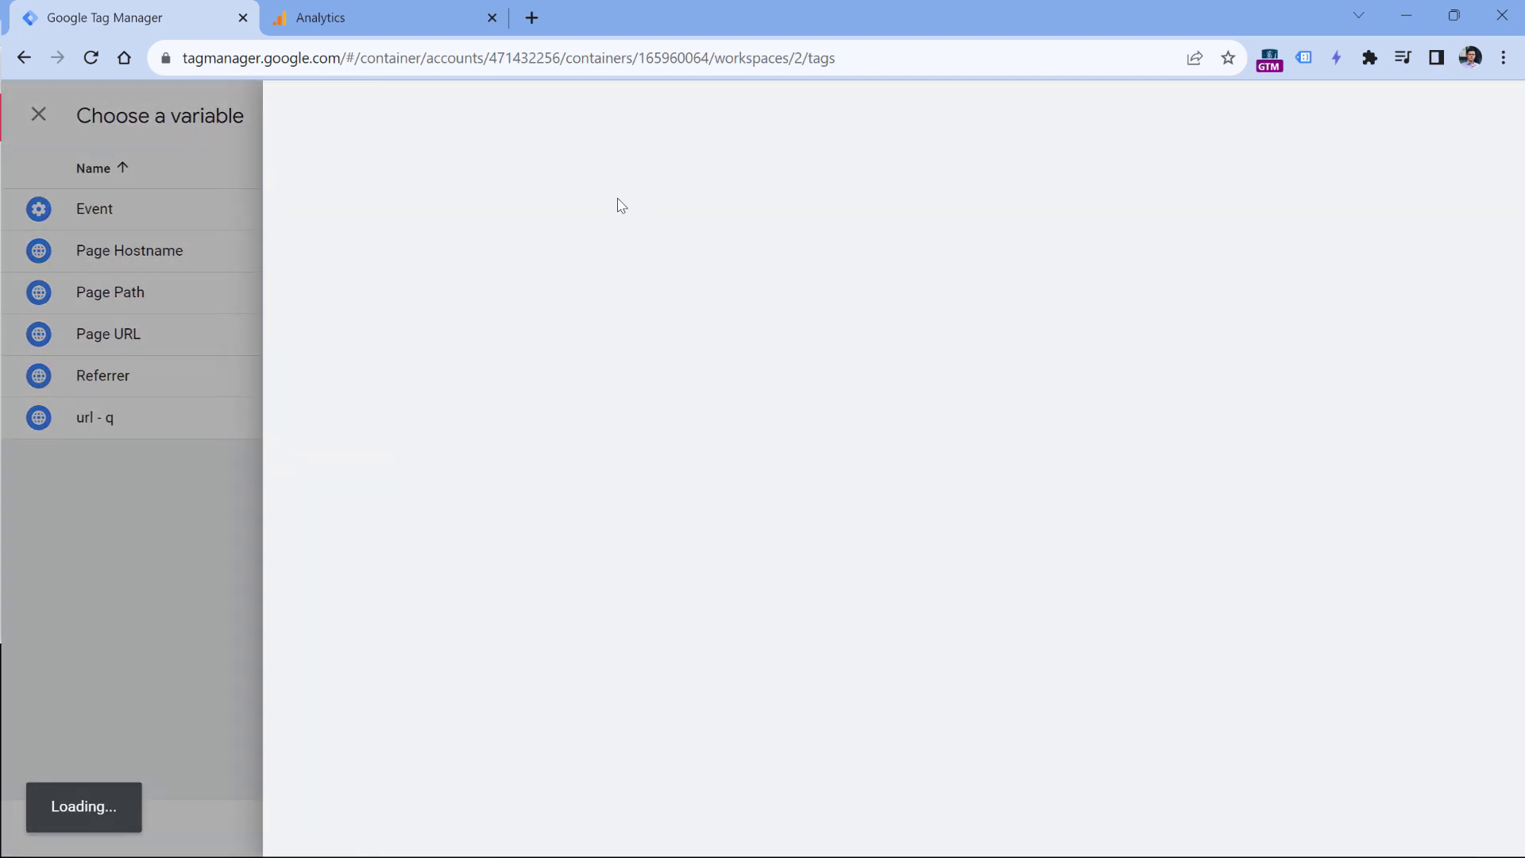
{"action": "left_click", "coordinate": [565, 302]}
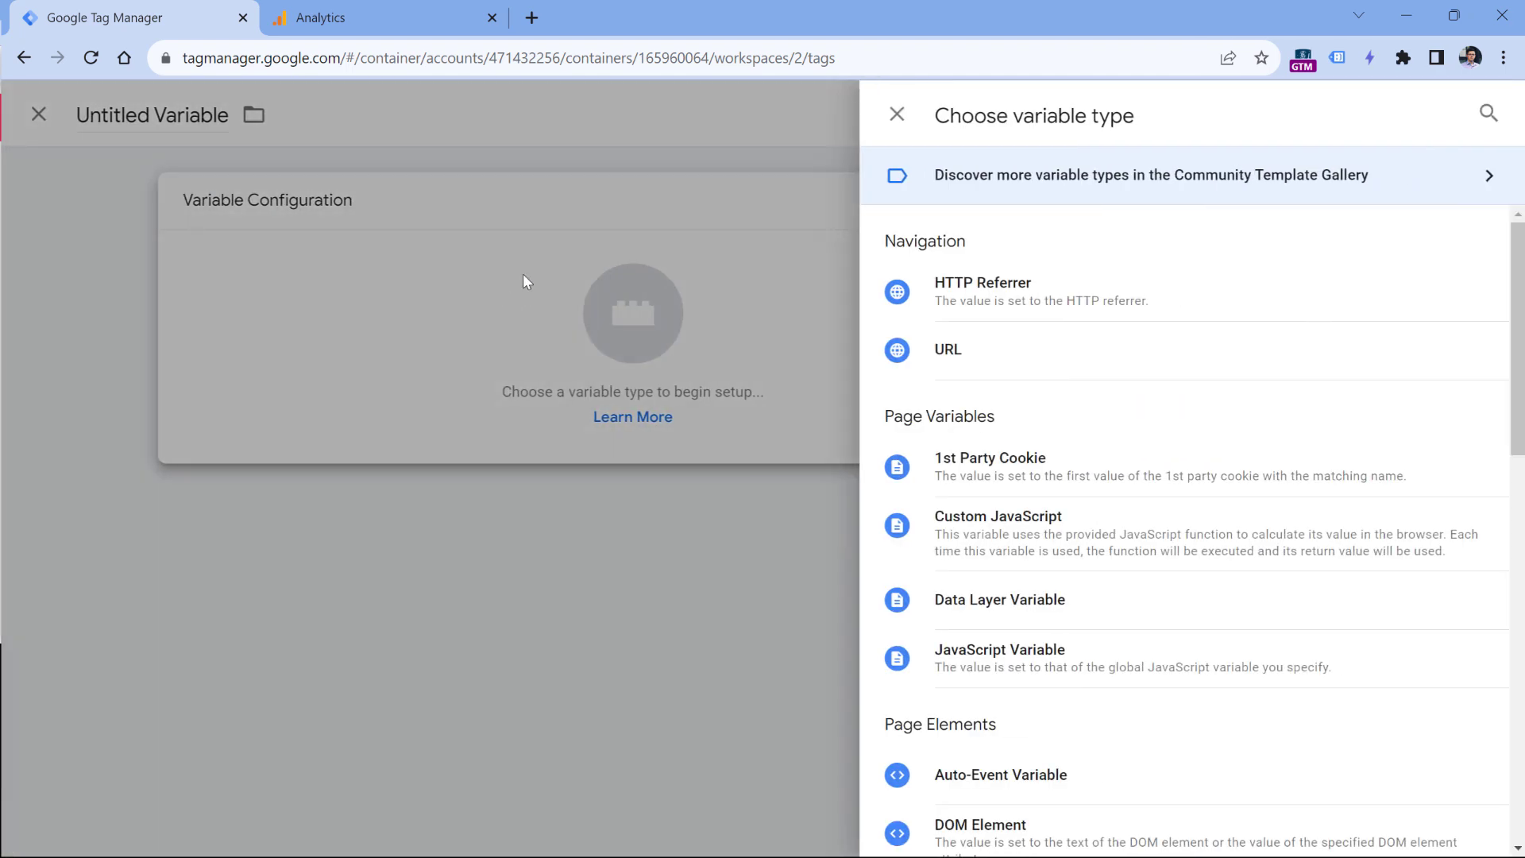
{"action": "scroll", "coordinate": [1038, 279], "scroll_direction": "down", "scroll_amount": 6}
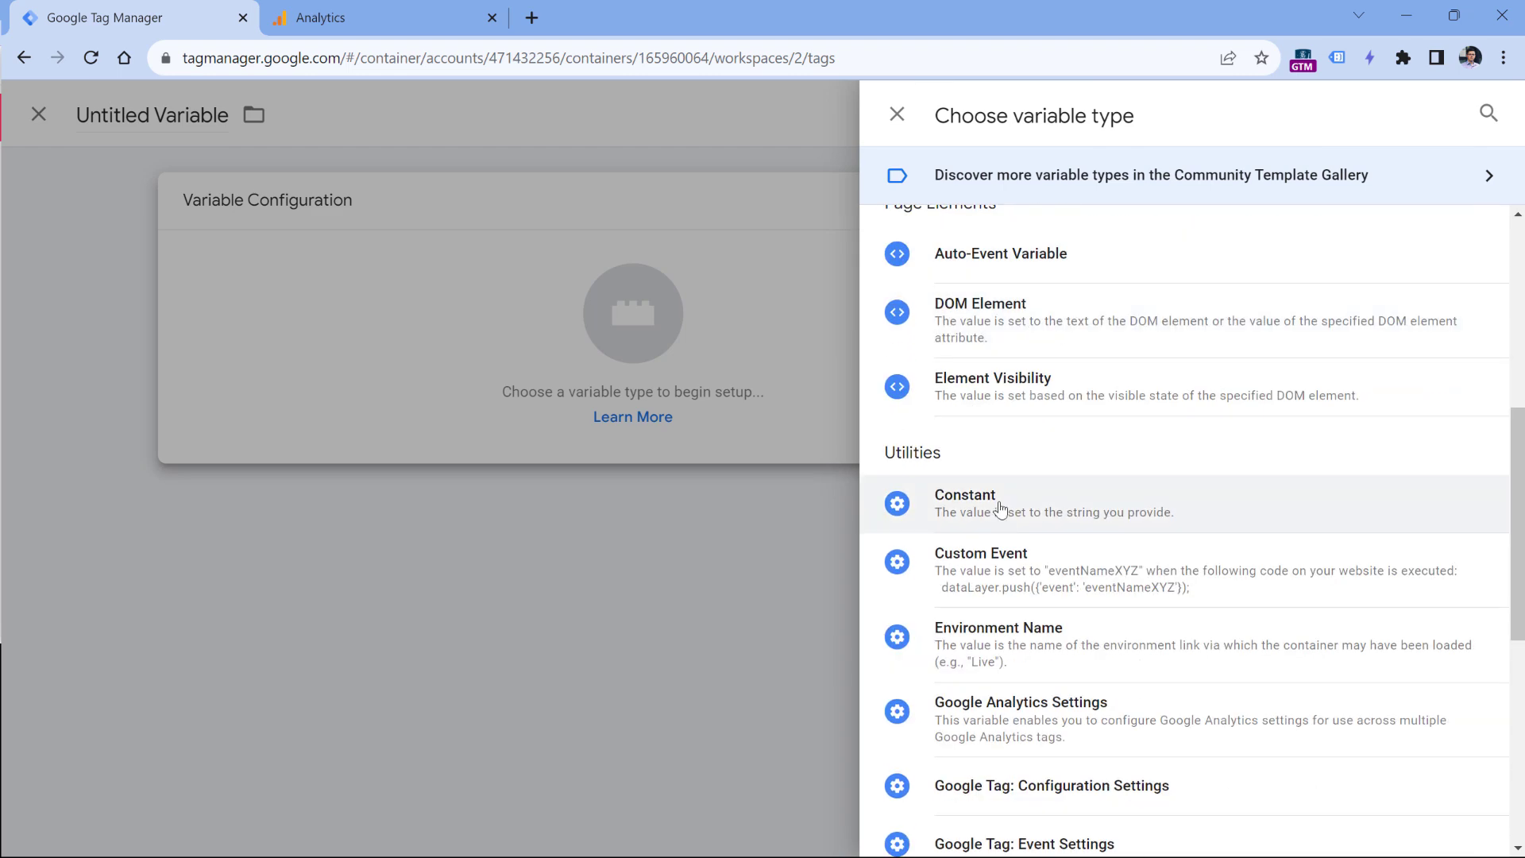
{"action": "left_click", "coordinate": [997, 509]}
{"action": "left_click", "coordinate": [531, 408]}
{"action": "key", "text": "ctrl+v"}
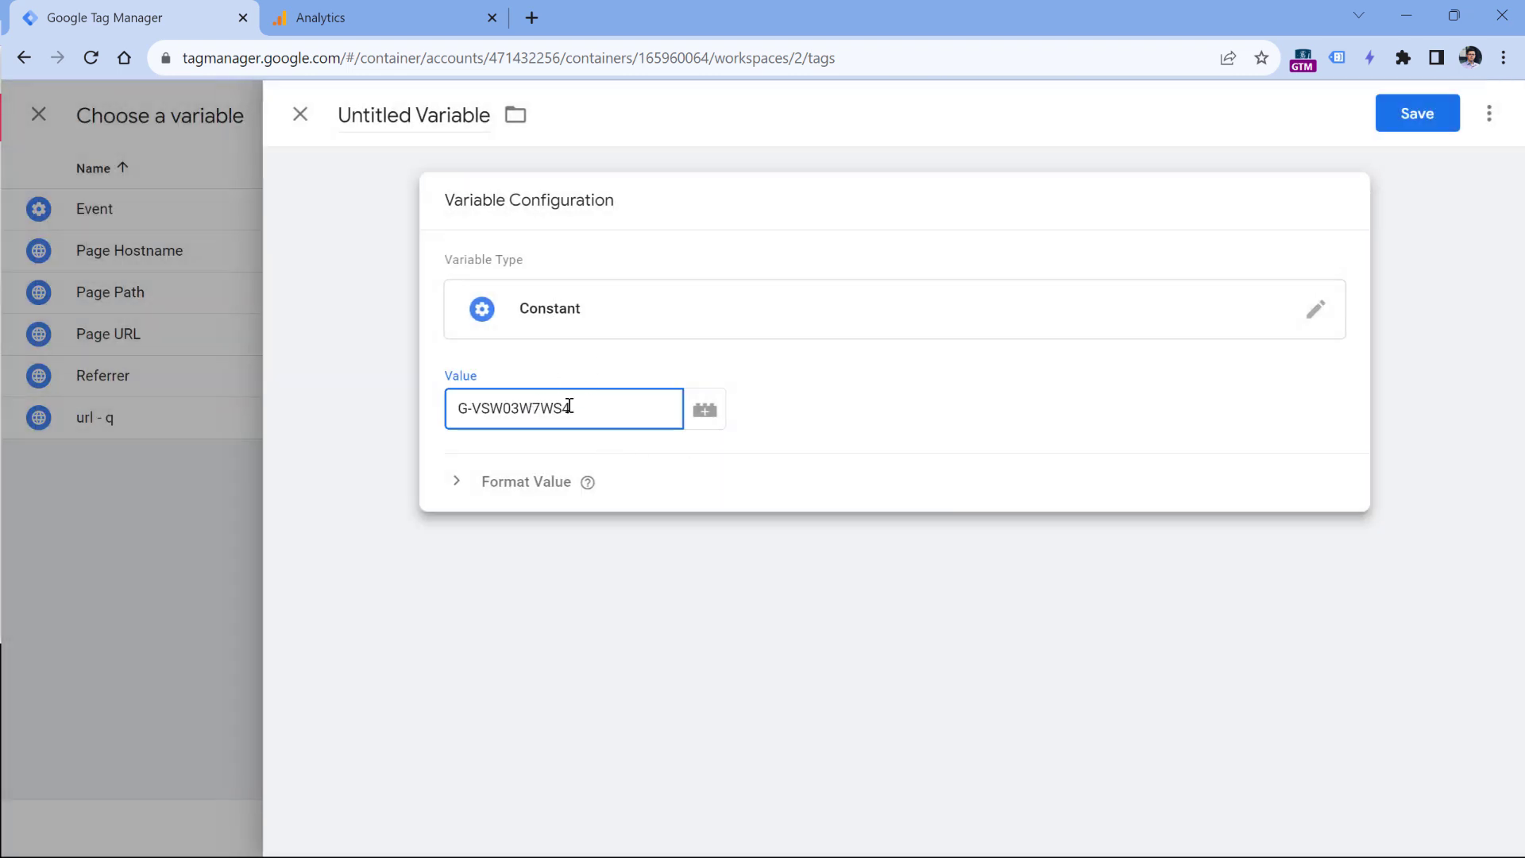
Name the constant variable "GA4 measurement id - G-VSW03W7WS4" and save it into the event tag's Measurement ID
{"action": "triple_click", "coordinate": [395, 120]}
{"action": "type", "text": "GA4 "}
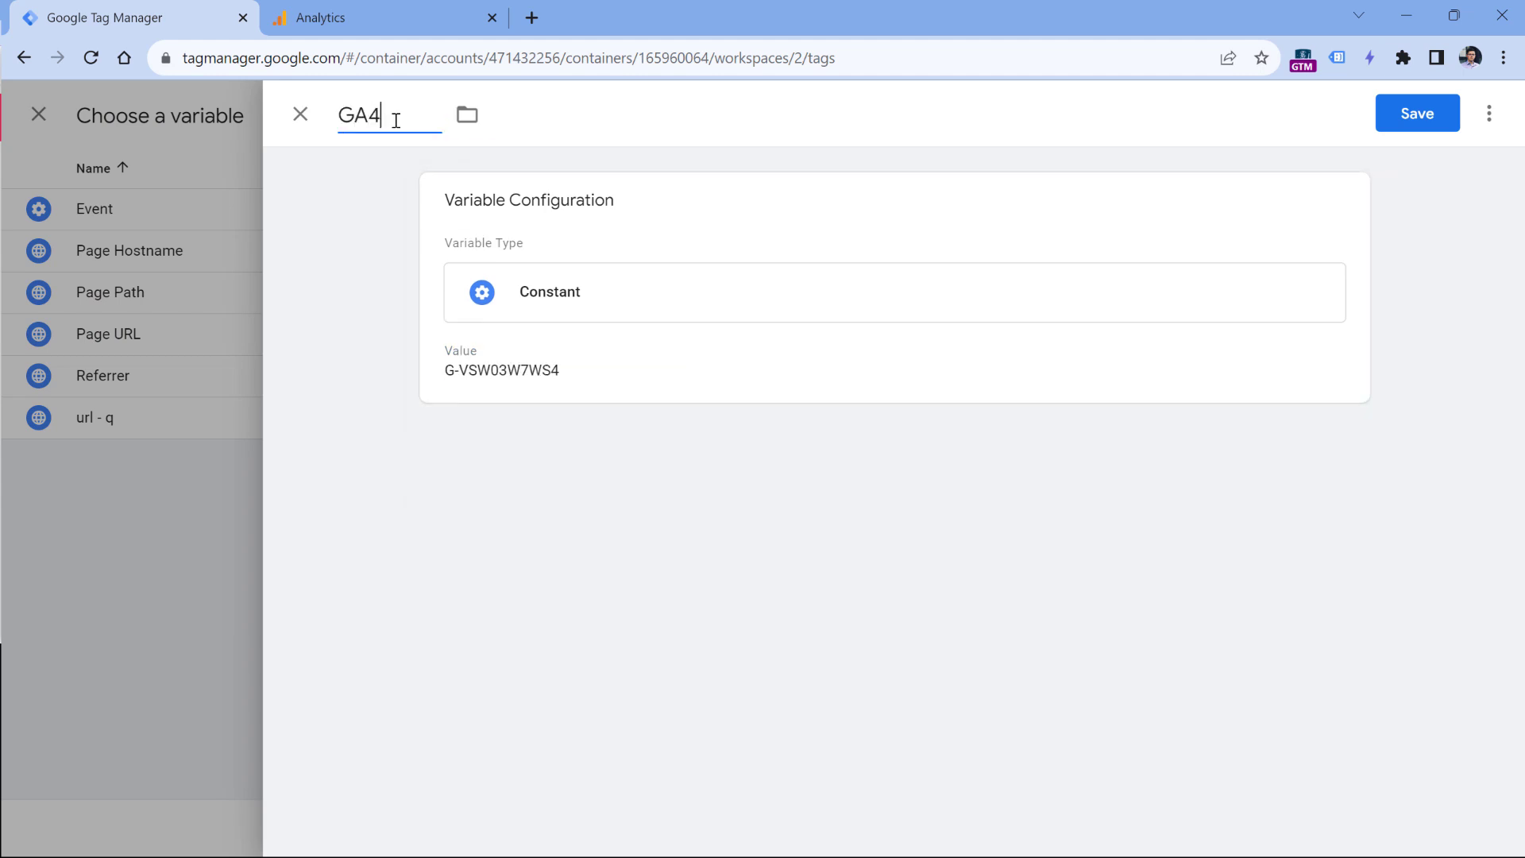
{"action": "type", "text": "measurement id -"}
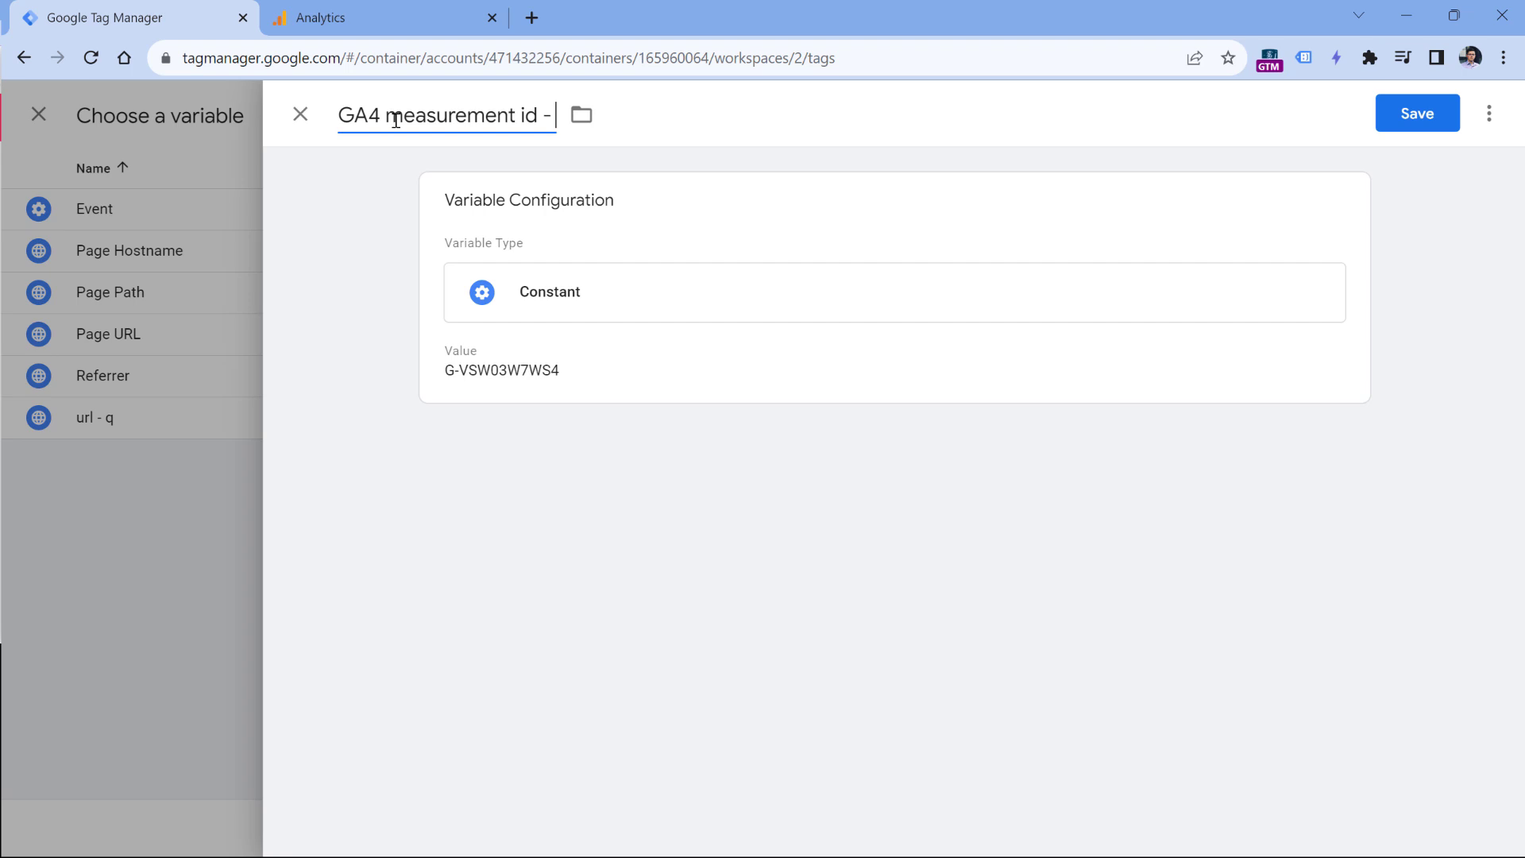
{"action": "type", "text": "G-VSW03W7WS4"}
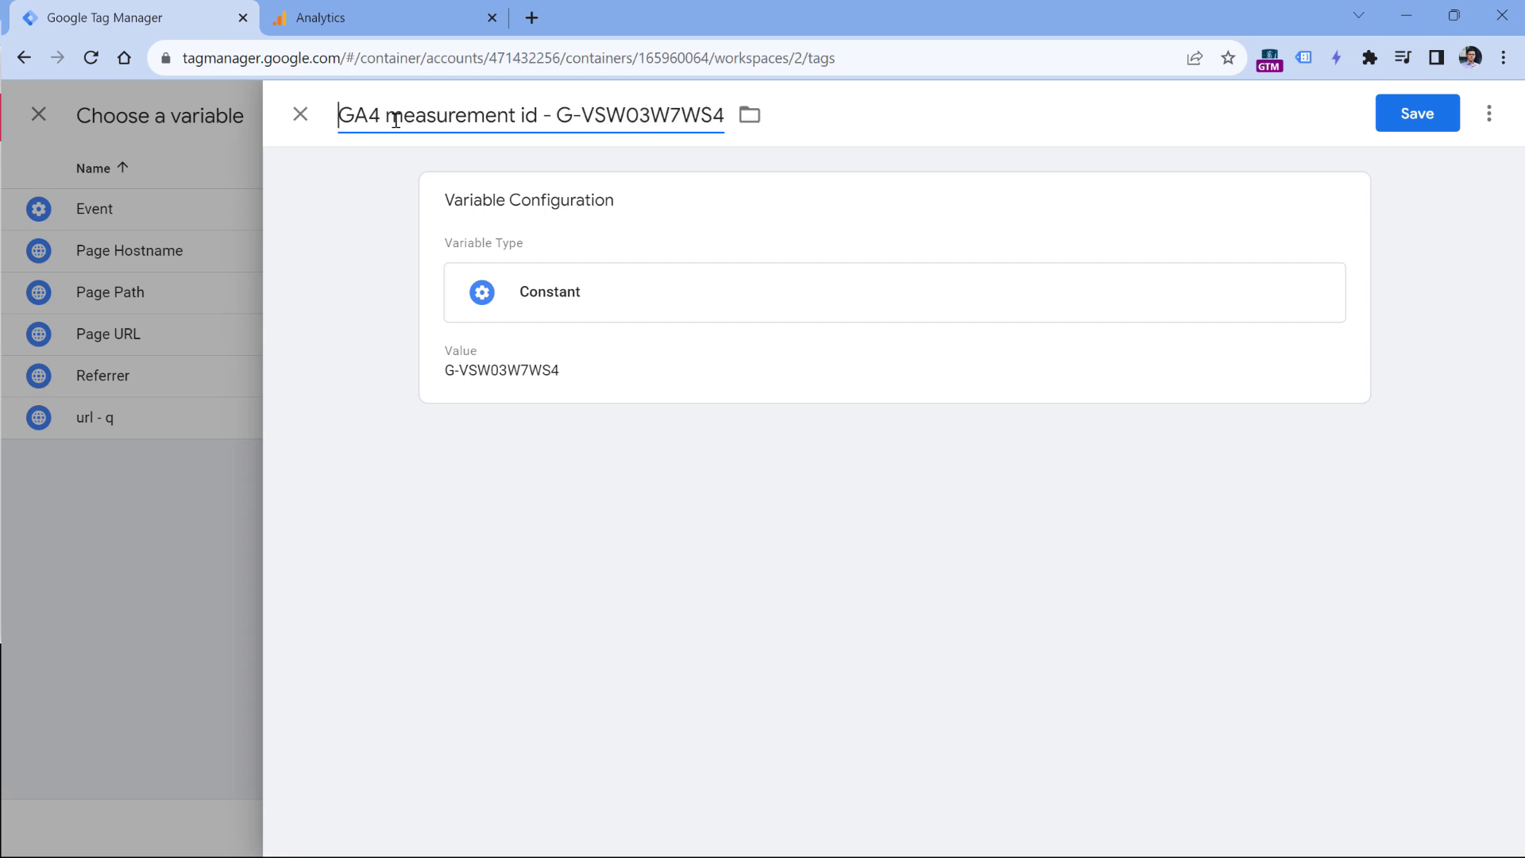
{"action": "left_click", "coordinate": [1389, 119]}
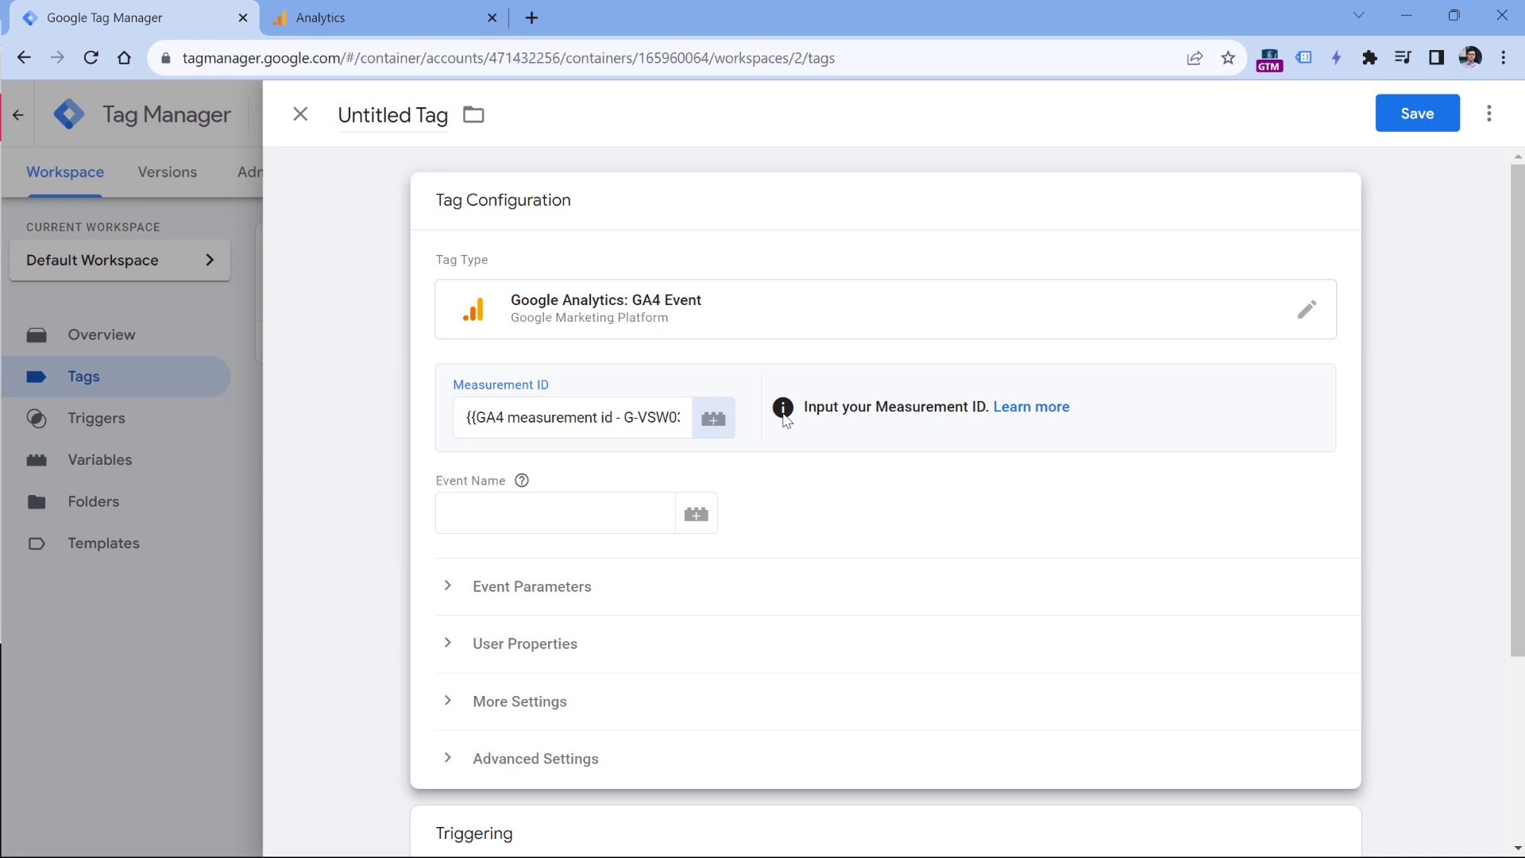
{"action": "left_click", "coordinate": [569, 417]}
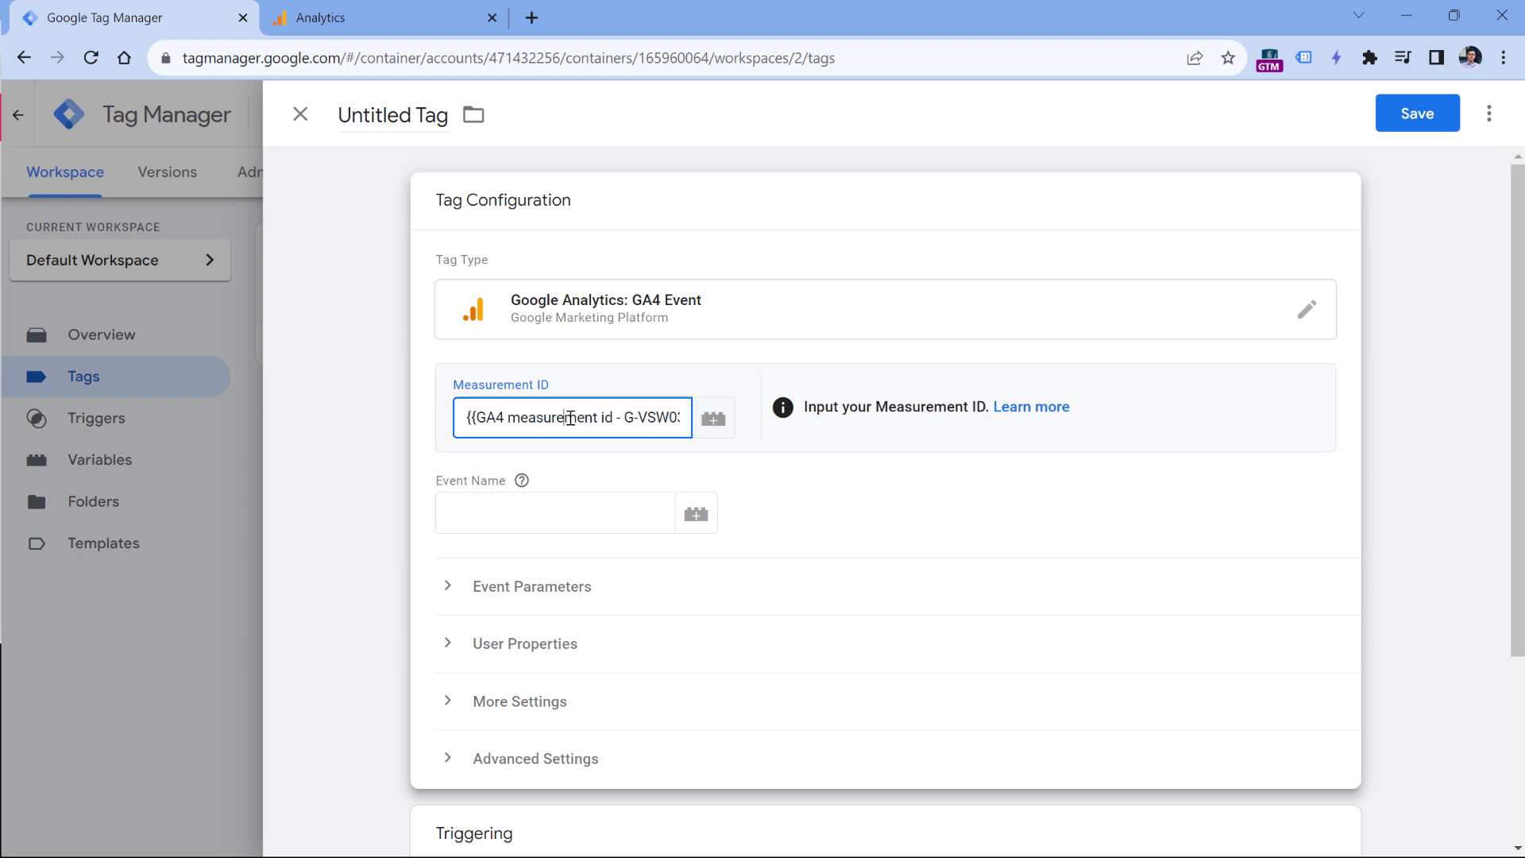
Keep {{GA4 measurement id - G-VSW03W7WS4}} as the tag's Measurement ID and set the Event Name to view_search_results
{"action": "key", "text": "ctrl+a"}
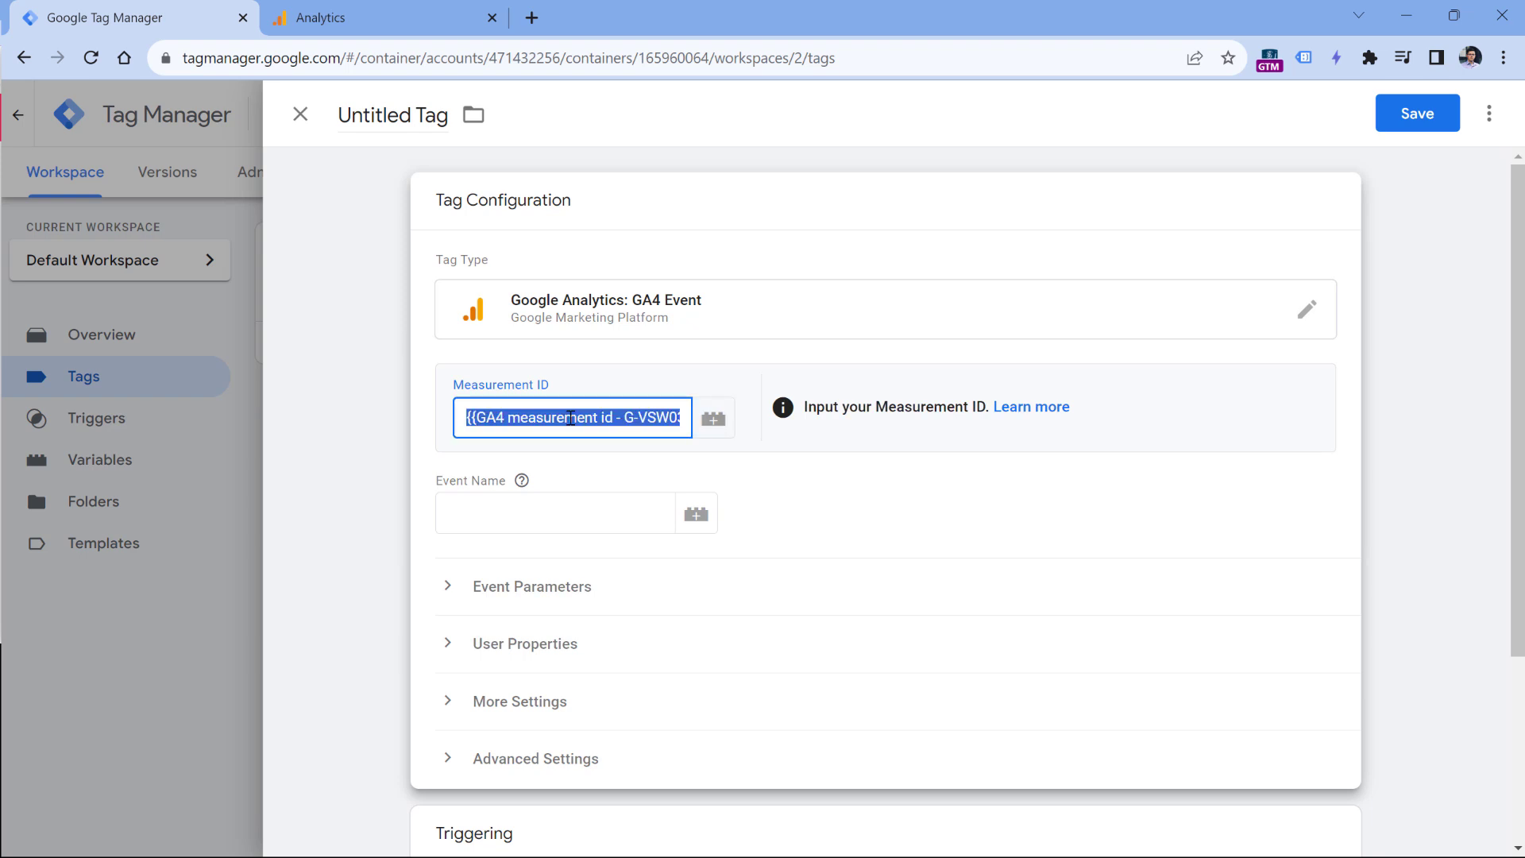
{"action": "key", "text": "BackSpace"}
{"action": "type", "text": "{{measurement id - G-VSW03W7WS4}}"}
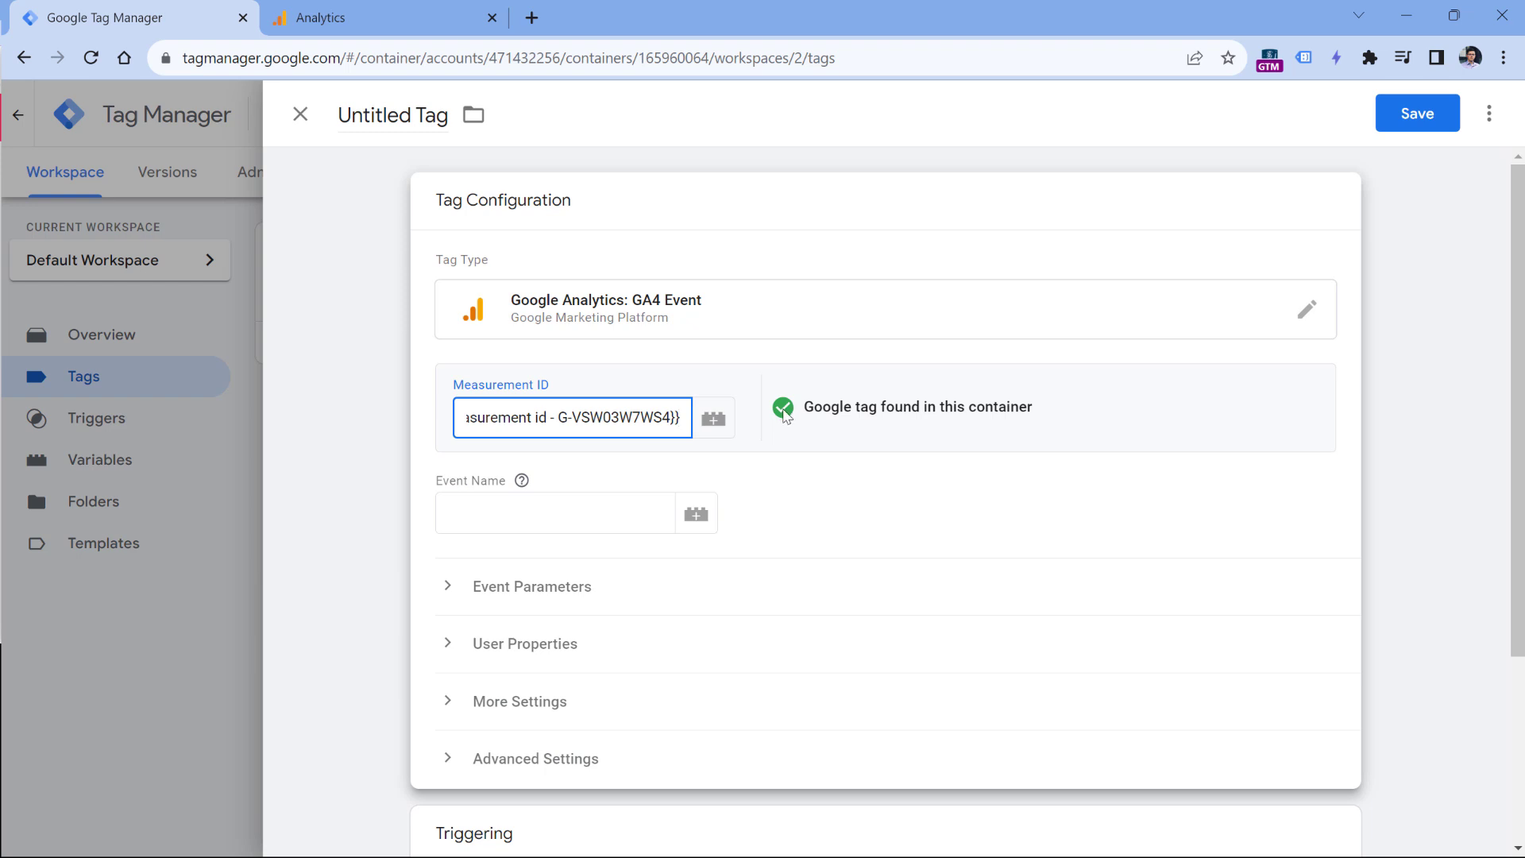
{"action": "left_click", "coordinate": [568, 510]}
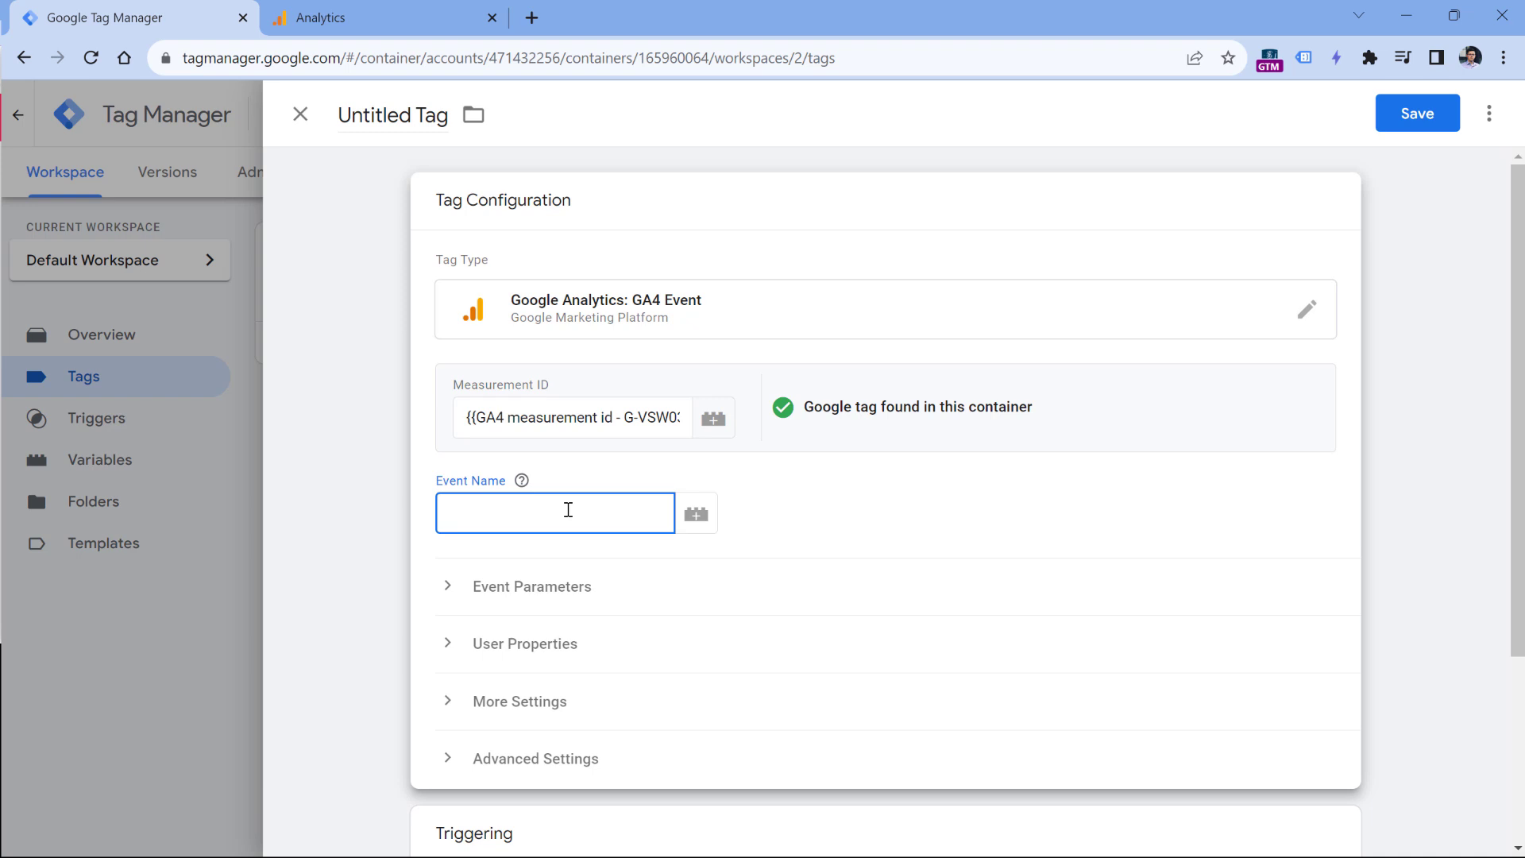
{"action": "type", "text": "view_search_results"}
Add an event parameter named search_term to the tag, using the url - q variable as its value
{"action": "left_click", "coordinate": [525, 600]}
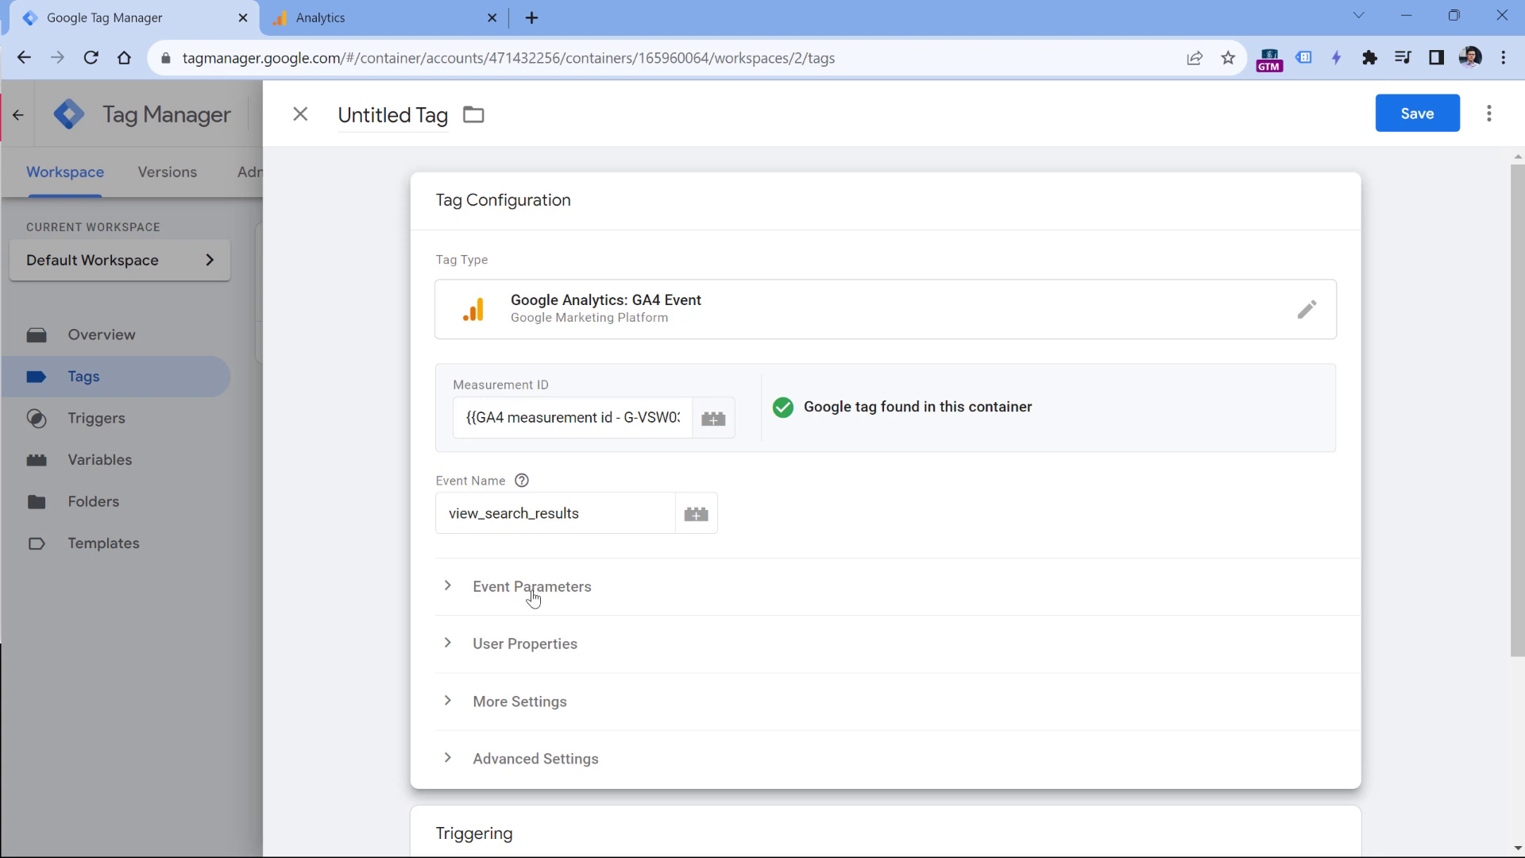
{"action": "left_click", "coordinate": [530, 597]}
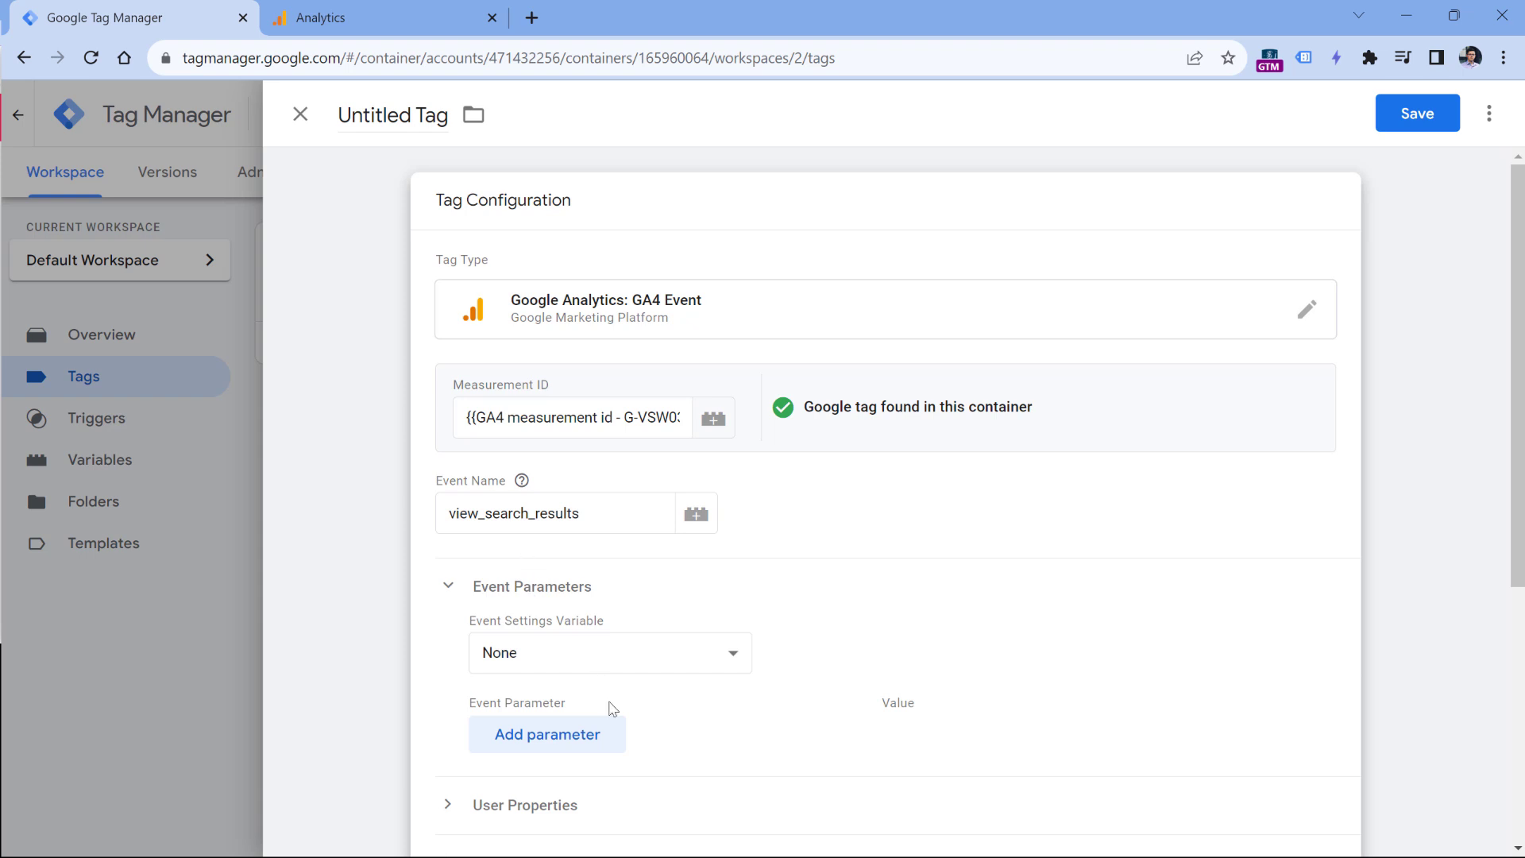
{"action": "left_click", "coordinate": [554, 734]}
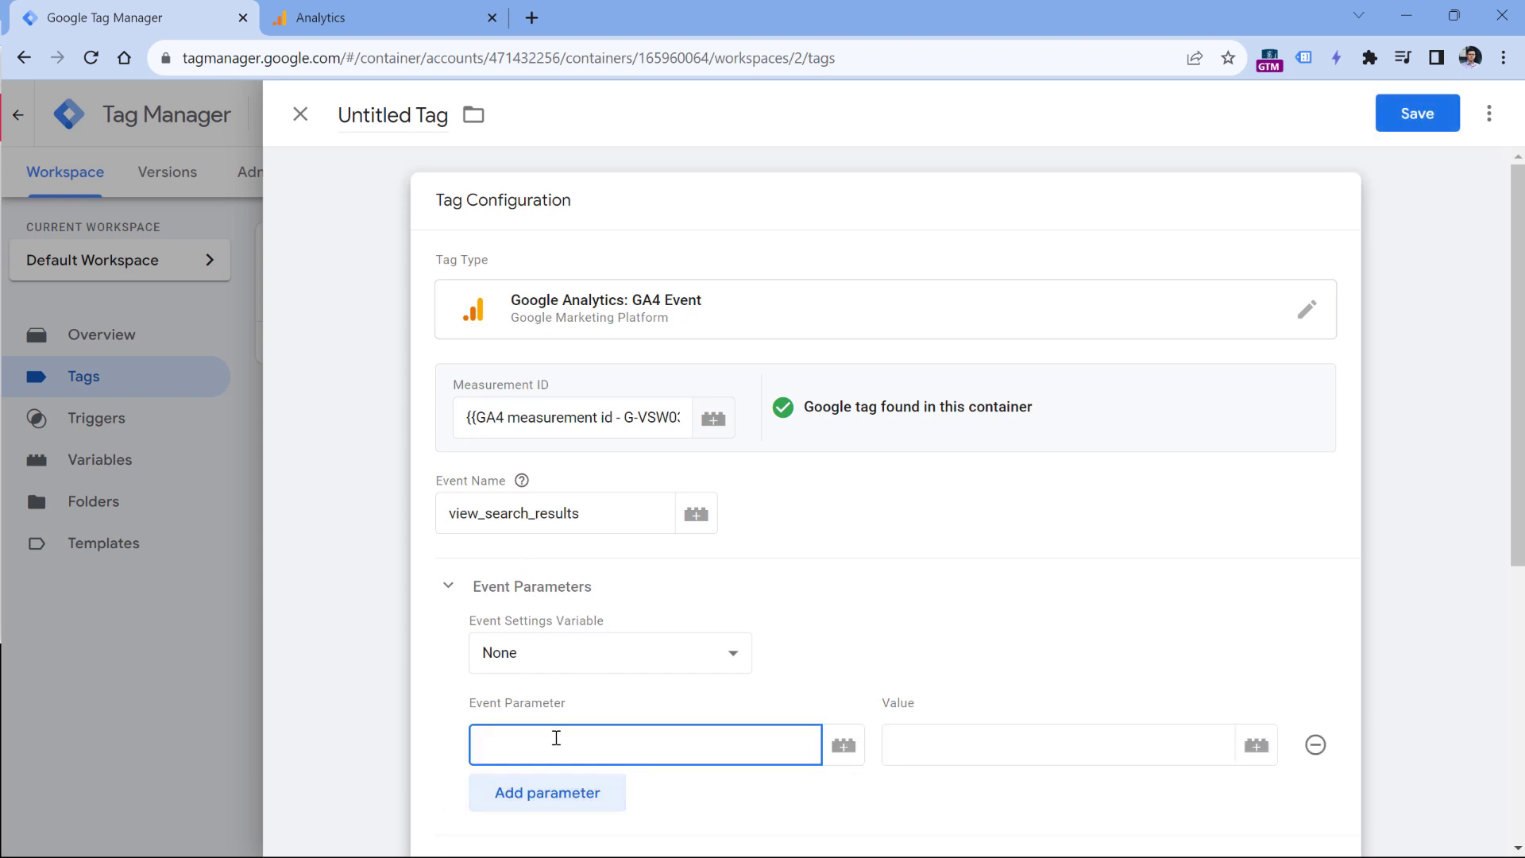
{"action": "type", "text": "search"}
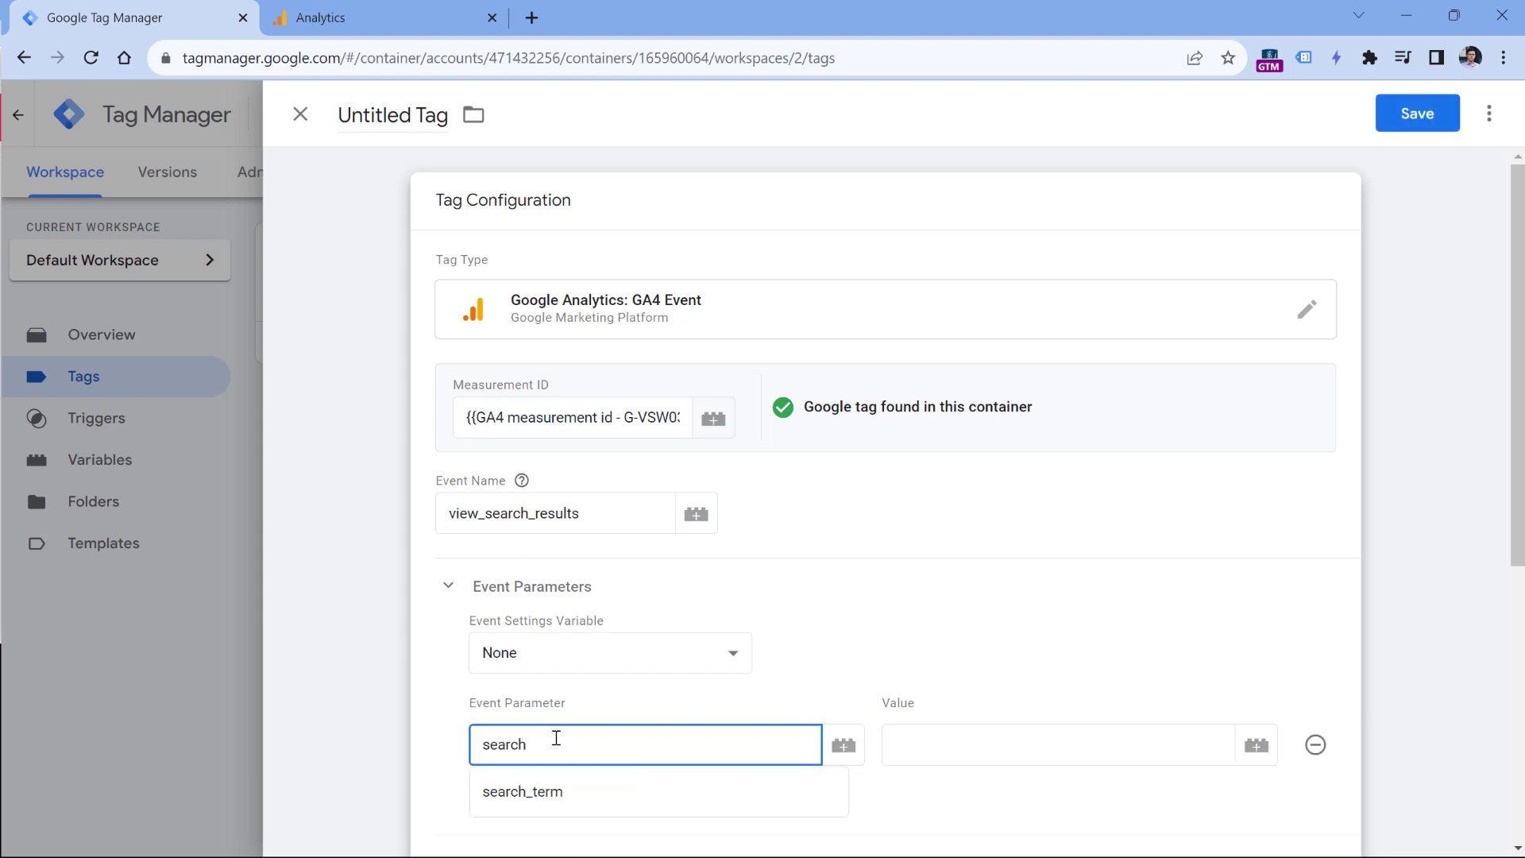
{"action": "type", "text": "_term"}
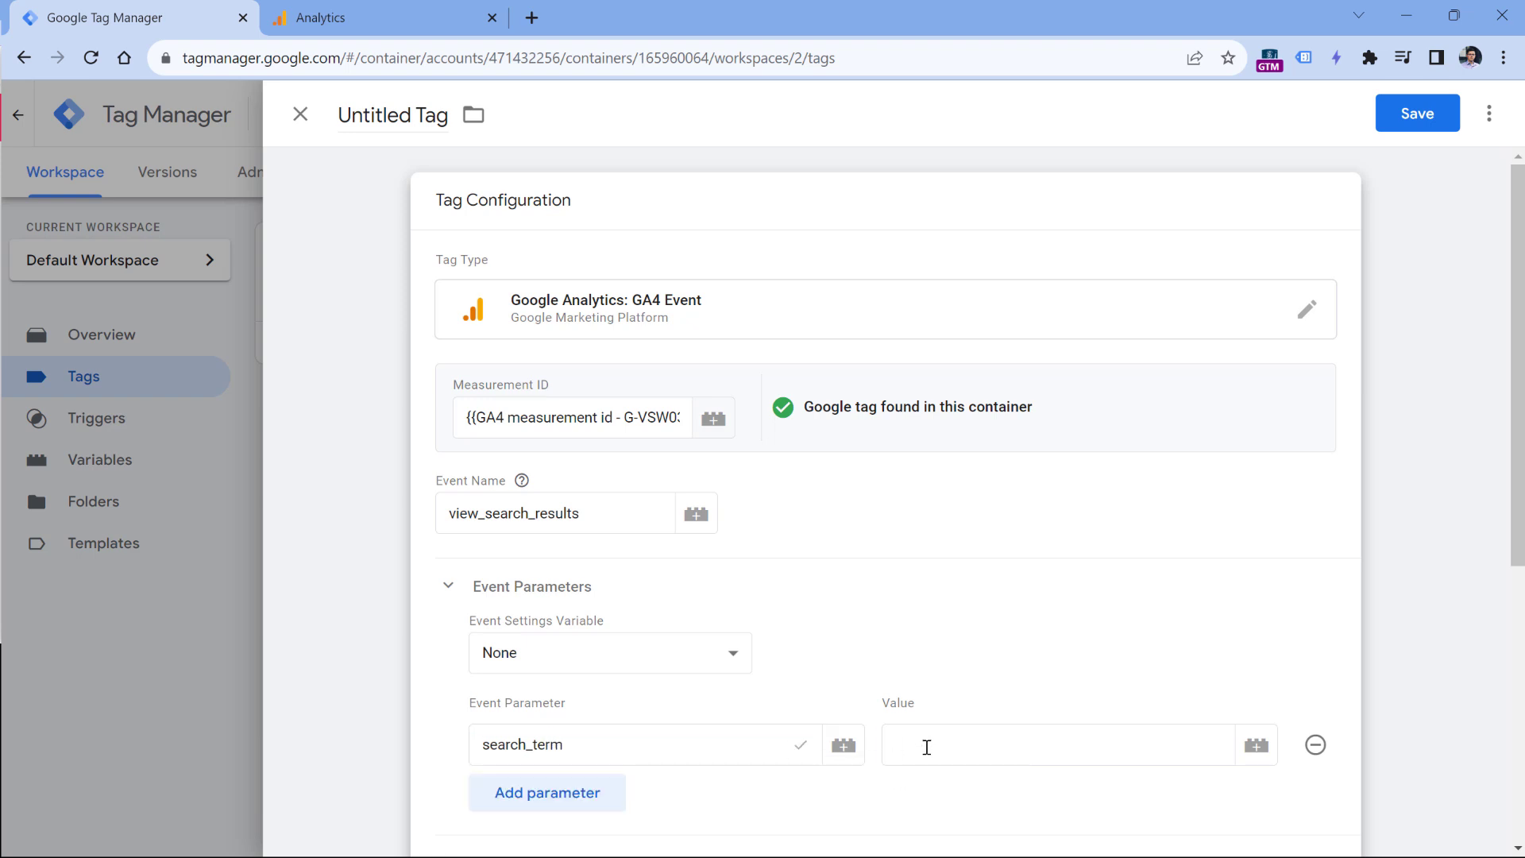
{"action": "left_click", "coordinate": [926, 746]}
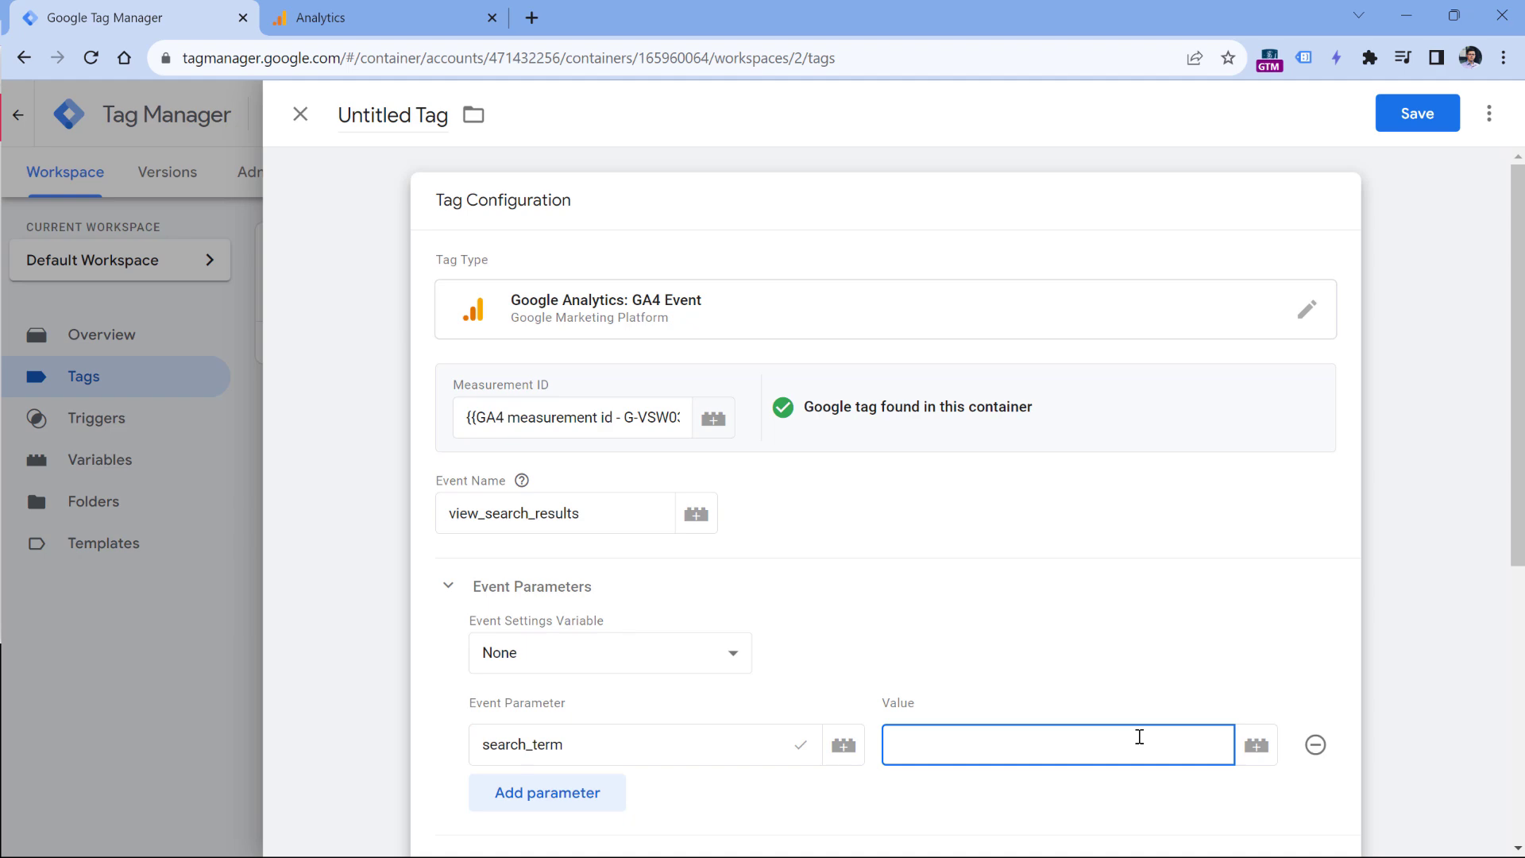
{"action": "left_click", "coordinate": [1255, 745]}
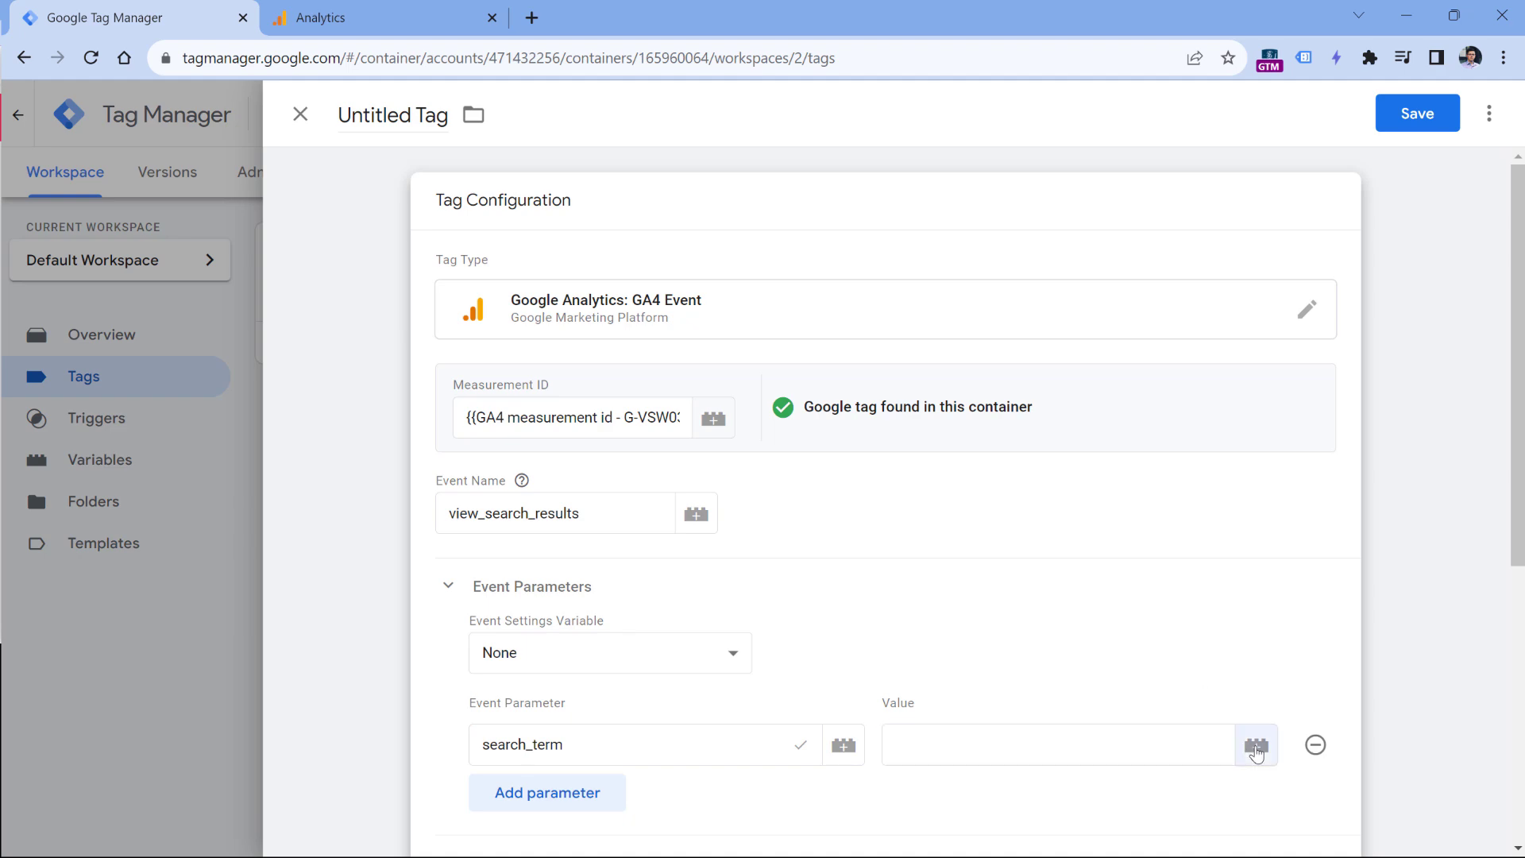
{"action": "left_click", "coordinate": [351, 460]}
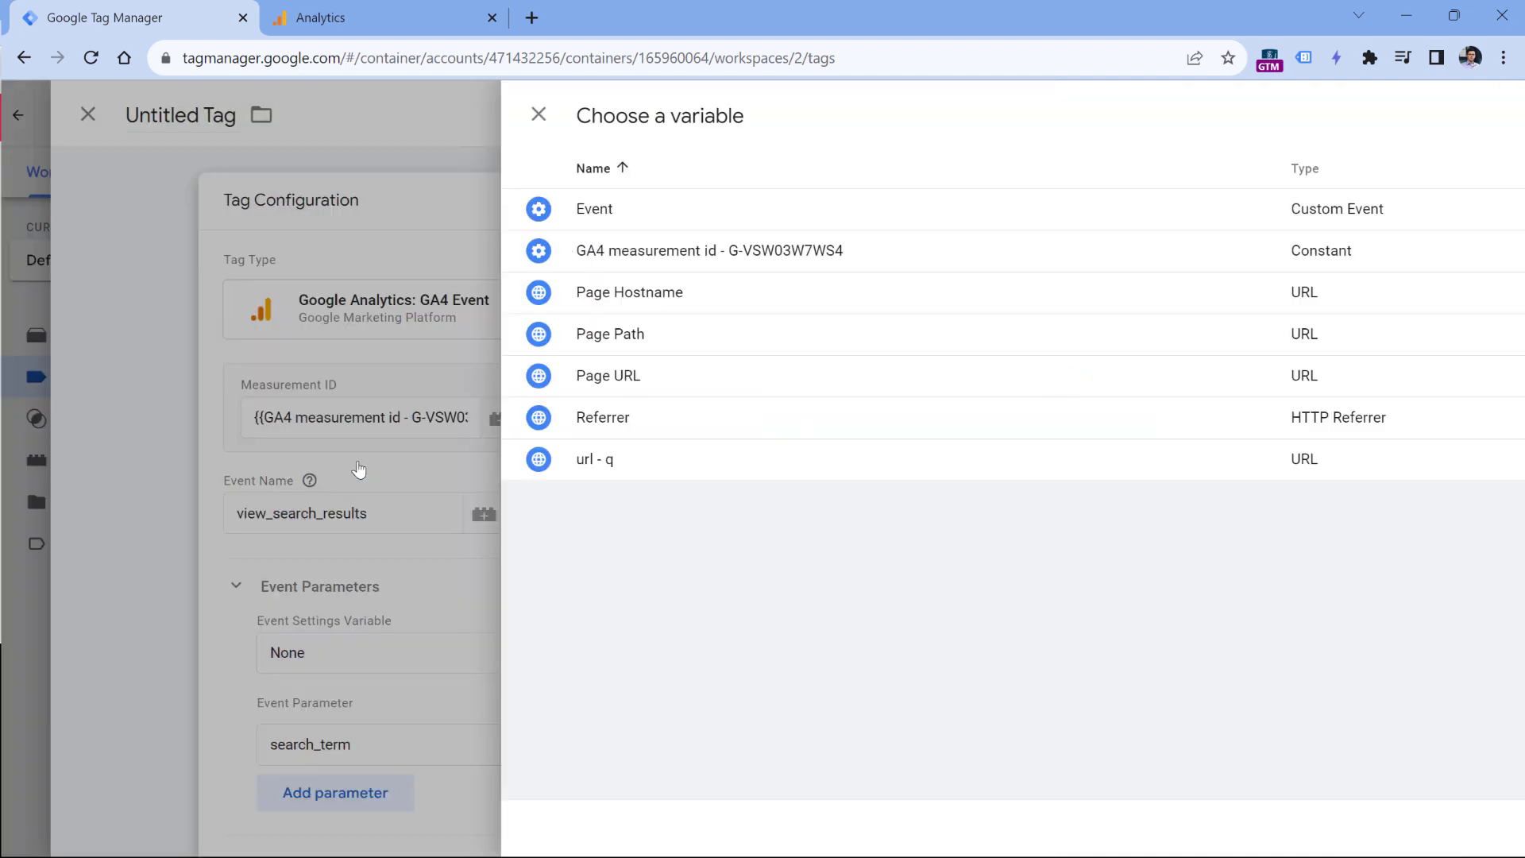
Assign the "DOM ready - site search" trigger to the event tag
{"action": "scroll", "coordinate": [715, 461], "scroll_direction": "down", "scroll_amount": 6}
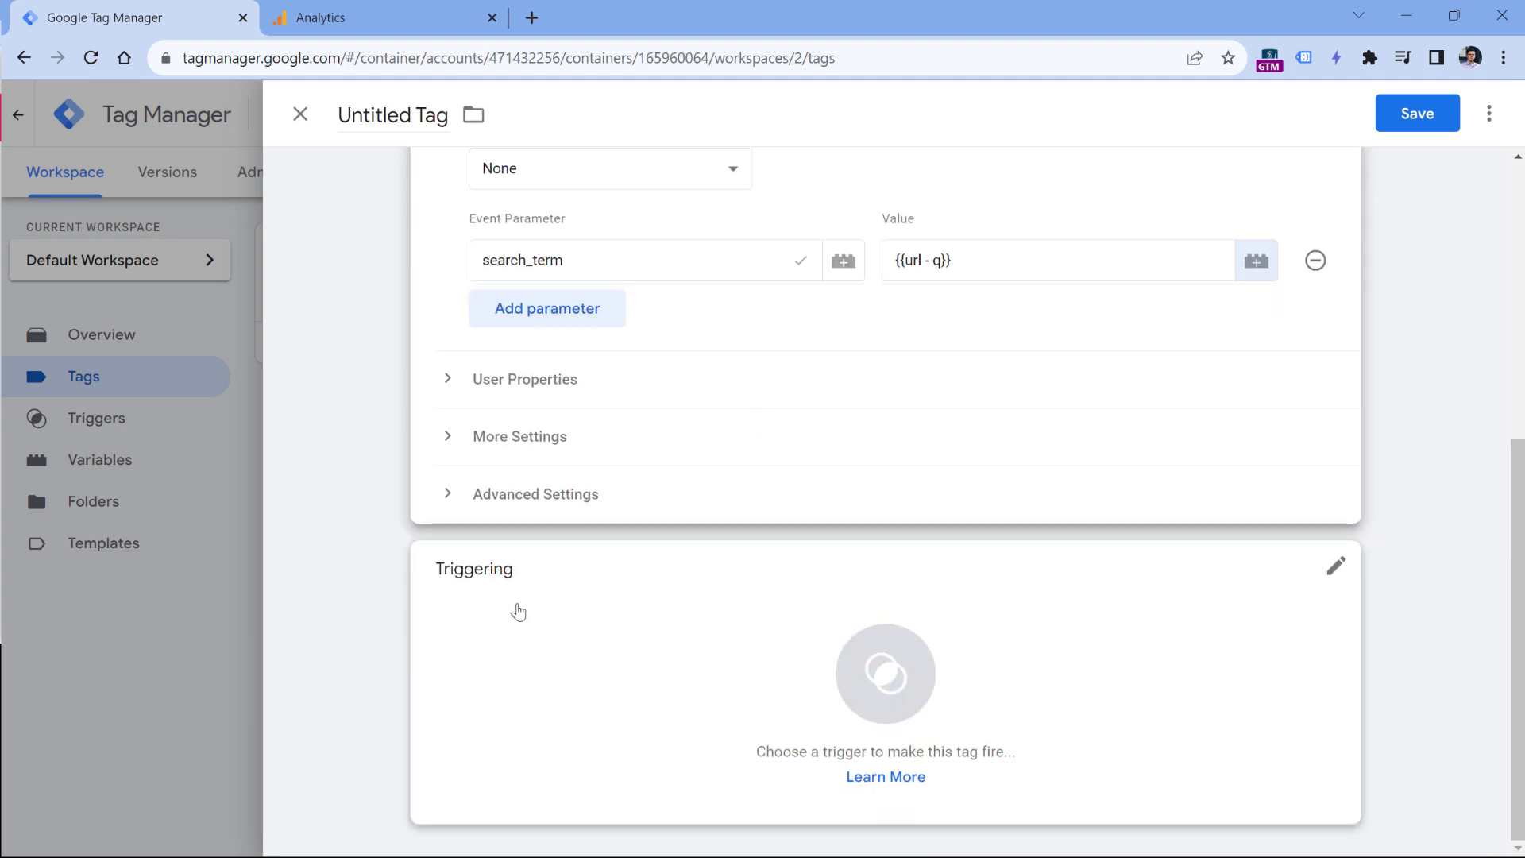
{"action": "left_click", "coordinate": [528, 616]}
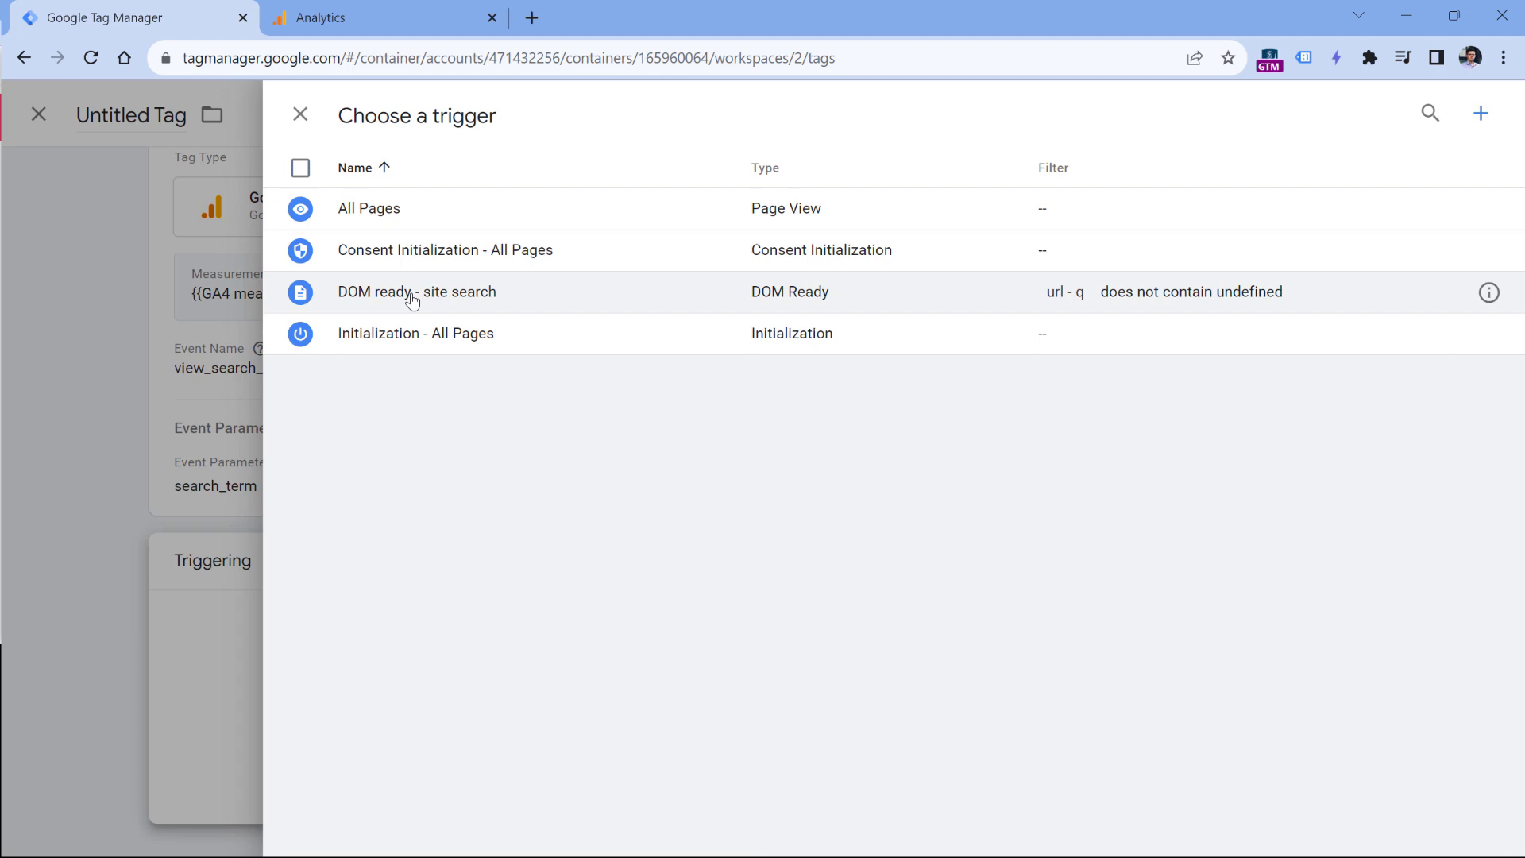
{"action": "left_click", "coordinate": [411, 295]}
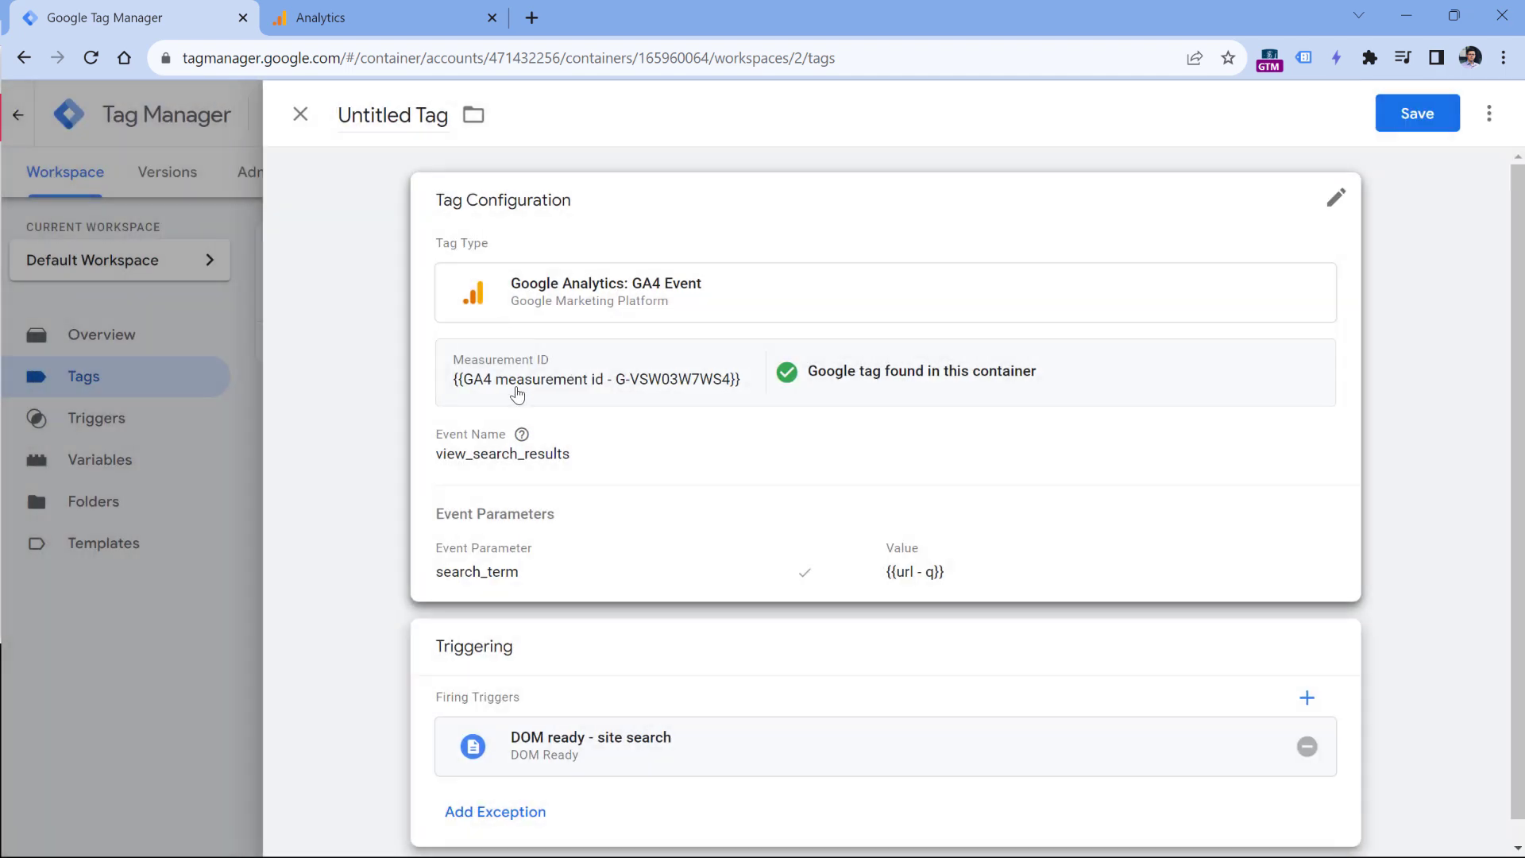
Name the tag "GA4 event - view_search_results" and save it
{"action": "type", "text": "GA4 "}
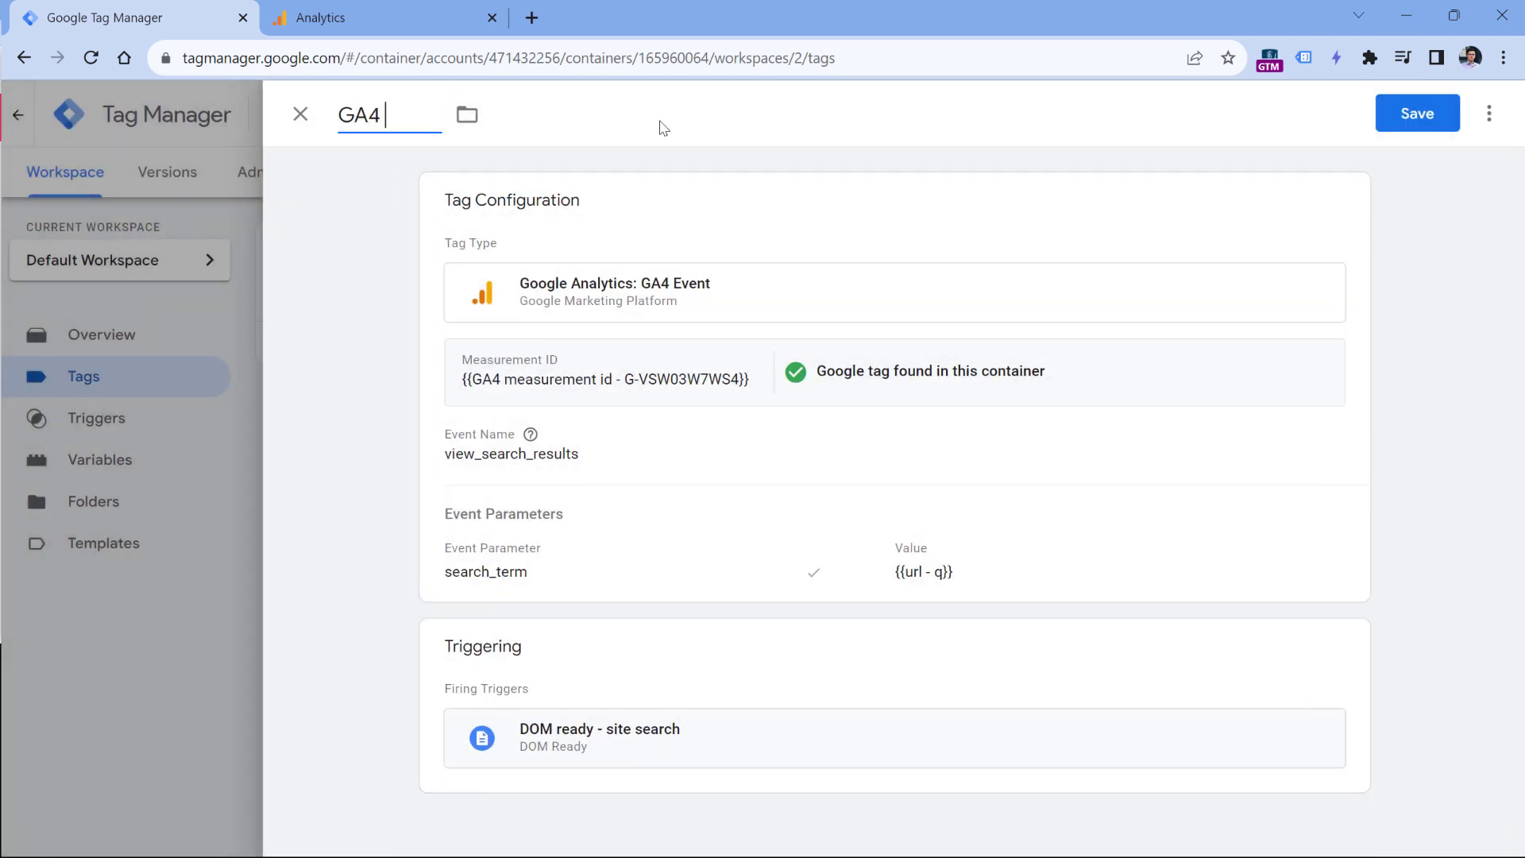
{"action": "type", "text": "event - view_search_results"}
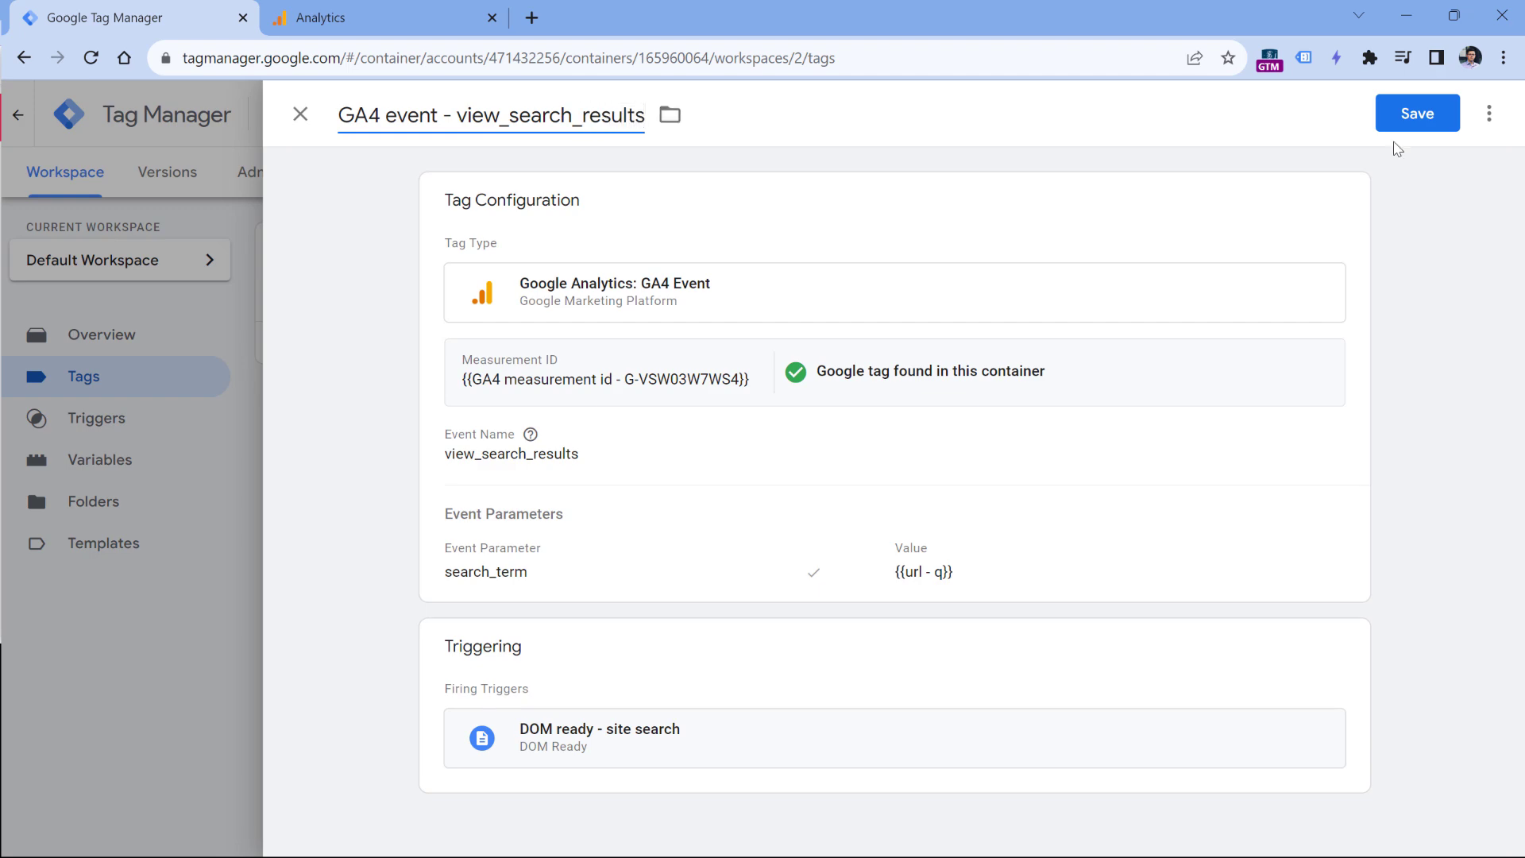
{"action": "left_click", "coordinate": [1423, 121]}
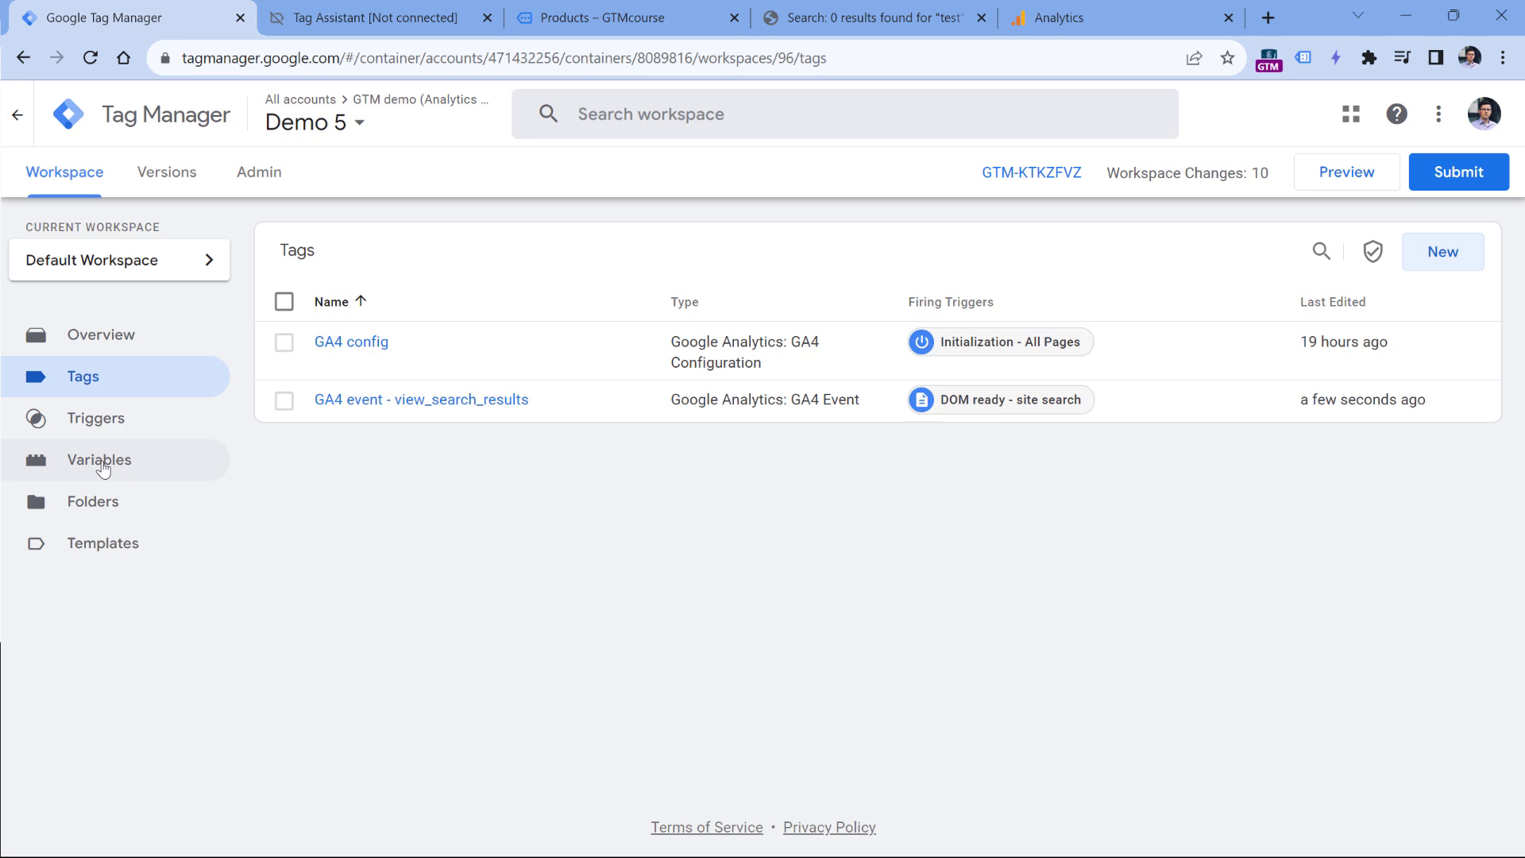
Look at the search query parameter in the shop's search results URL and return to Tag Manager
{"action": "left_click", "coordinate": [863, 17]}
{"action": "left_click", "coordinate": [751, 60]}
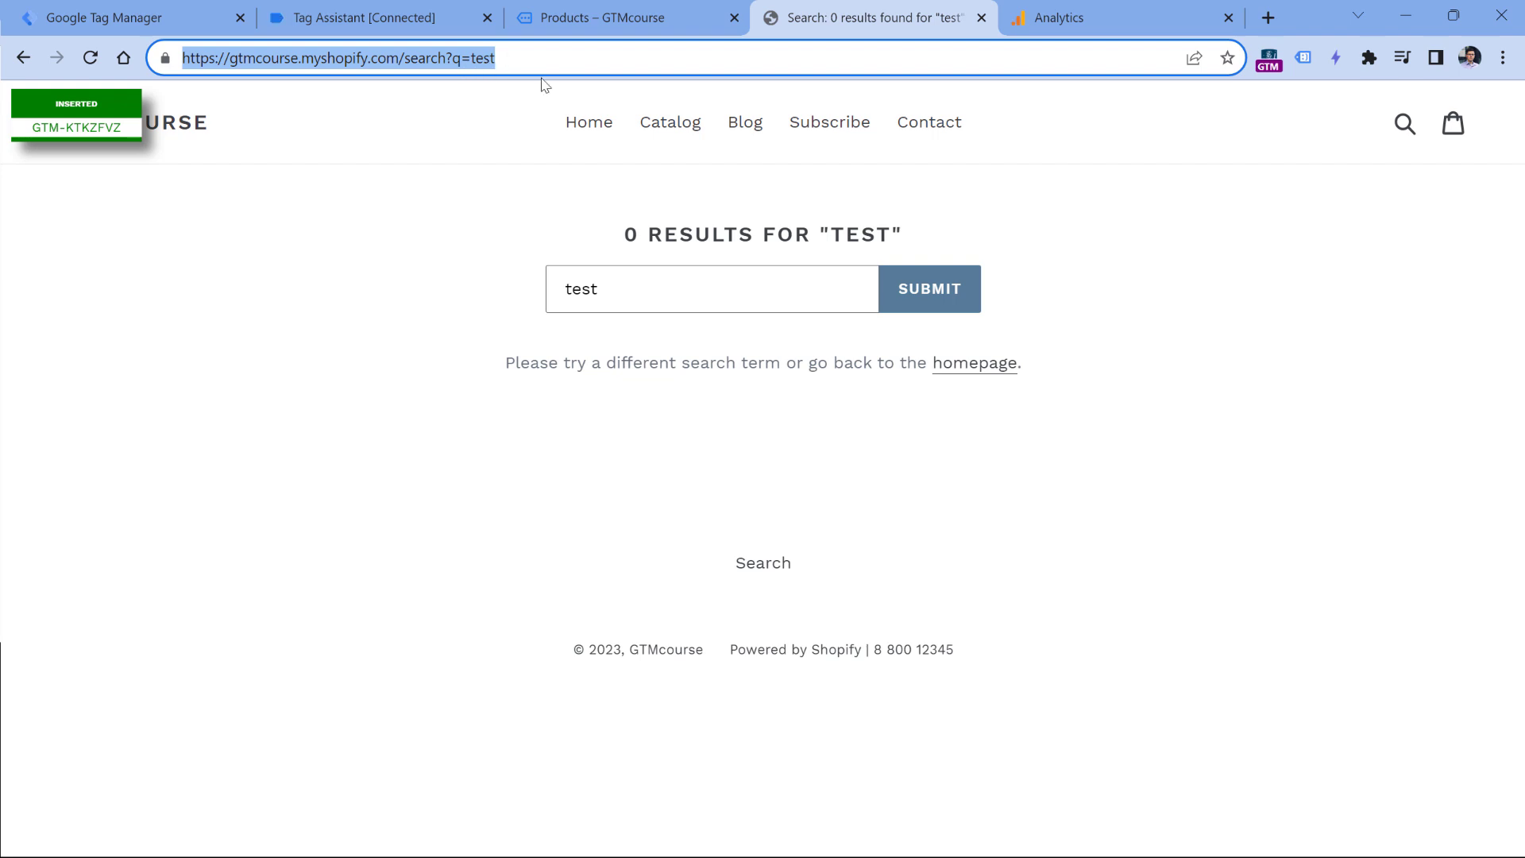
{"action": "left_click", "coordinate": [131, 17]}
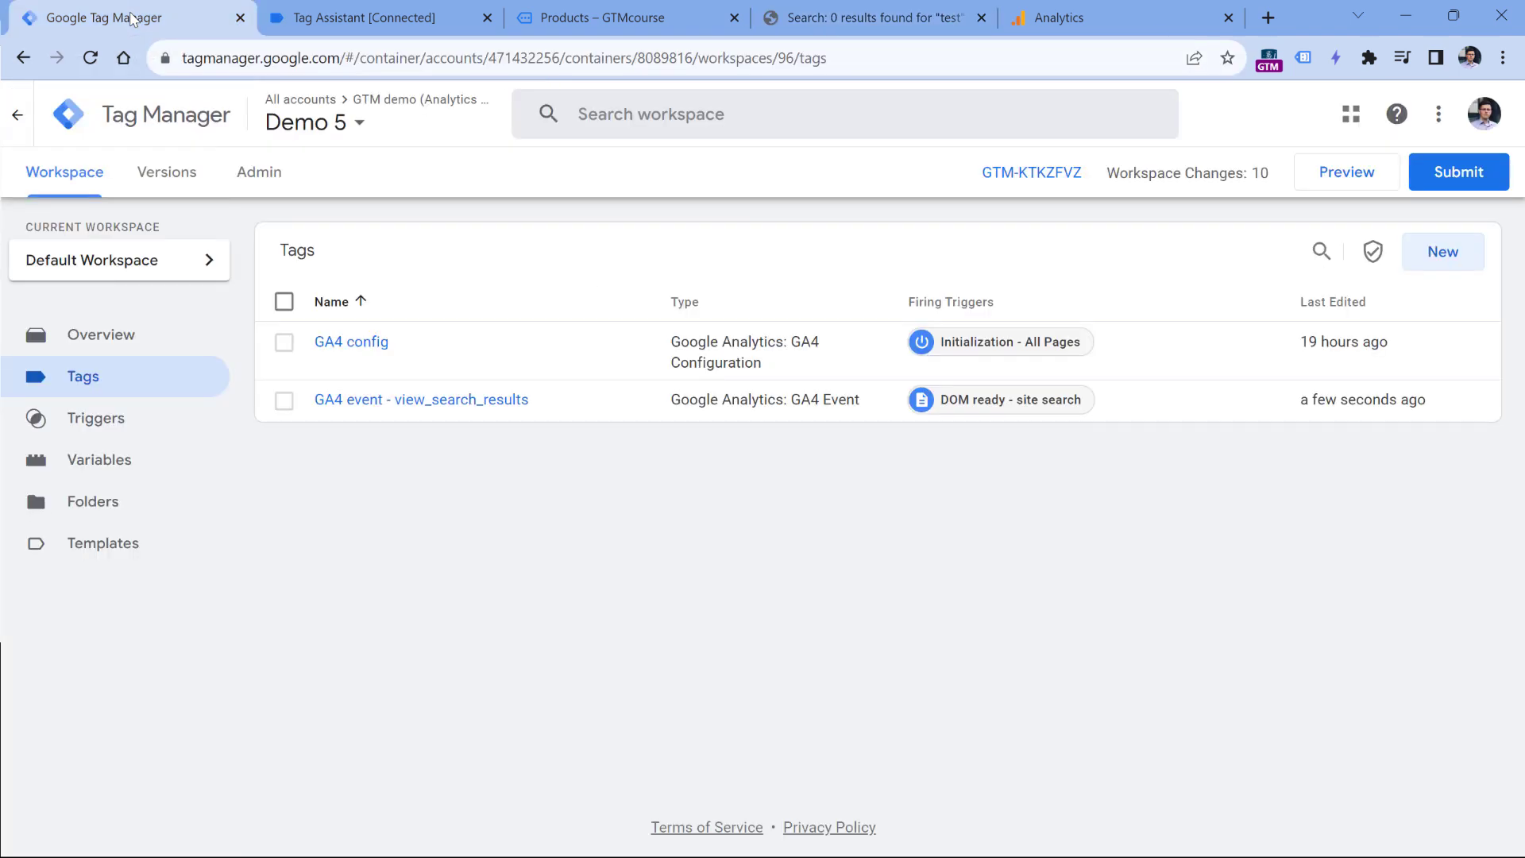
Format the value of the url - q variable by changing its case to Lowercase, and save the variable
{"action": "left_click", "coordinate": [112, 459]}
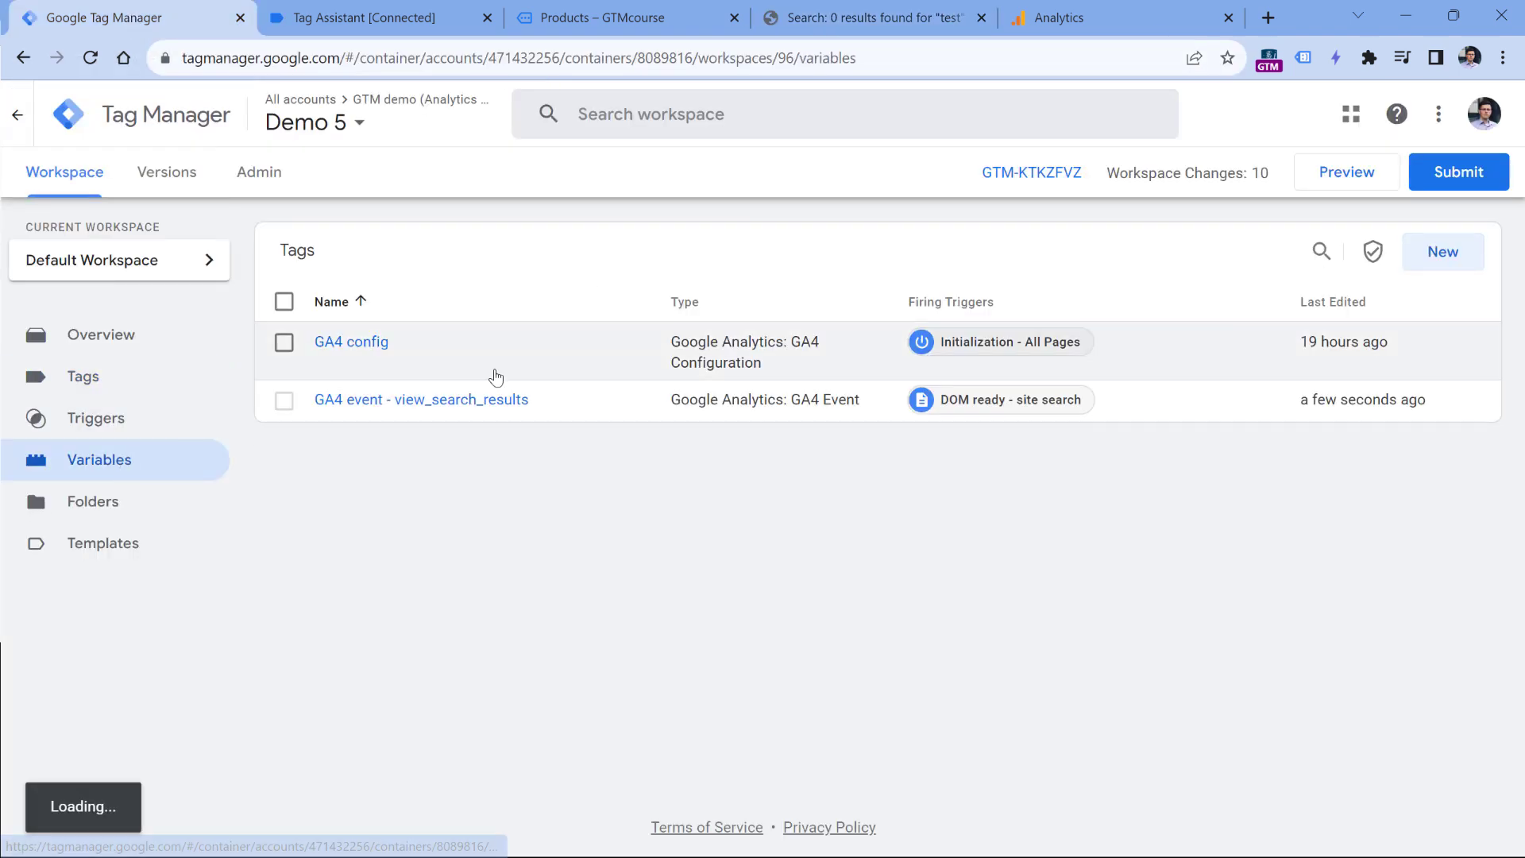
{"action": "scroll", "coordinate": [341, 727], "scroll_direction": "down", "scroll_amount": 10}
{"action": "left_click", "coordinate": [332, 758]}
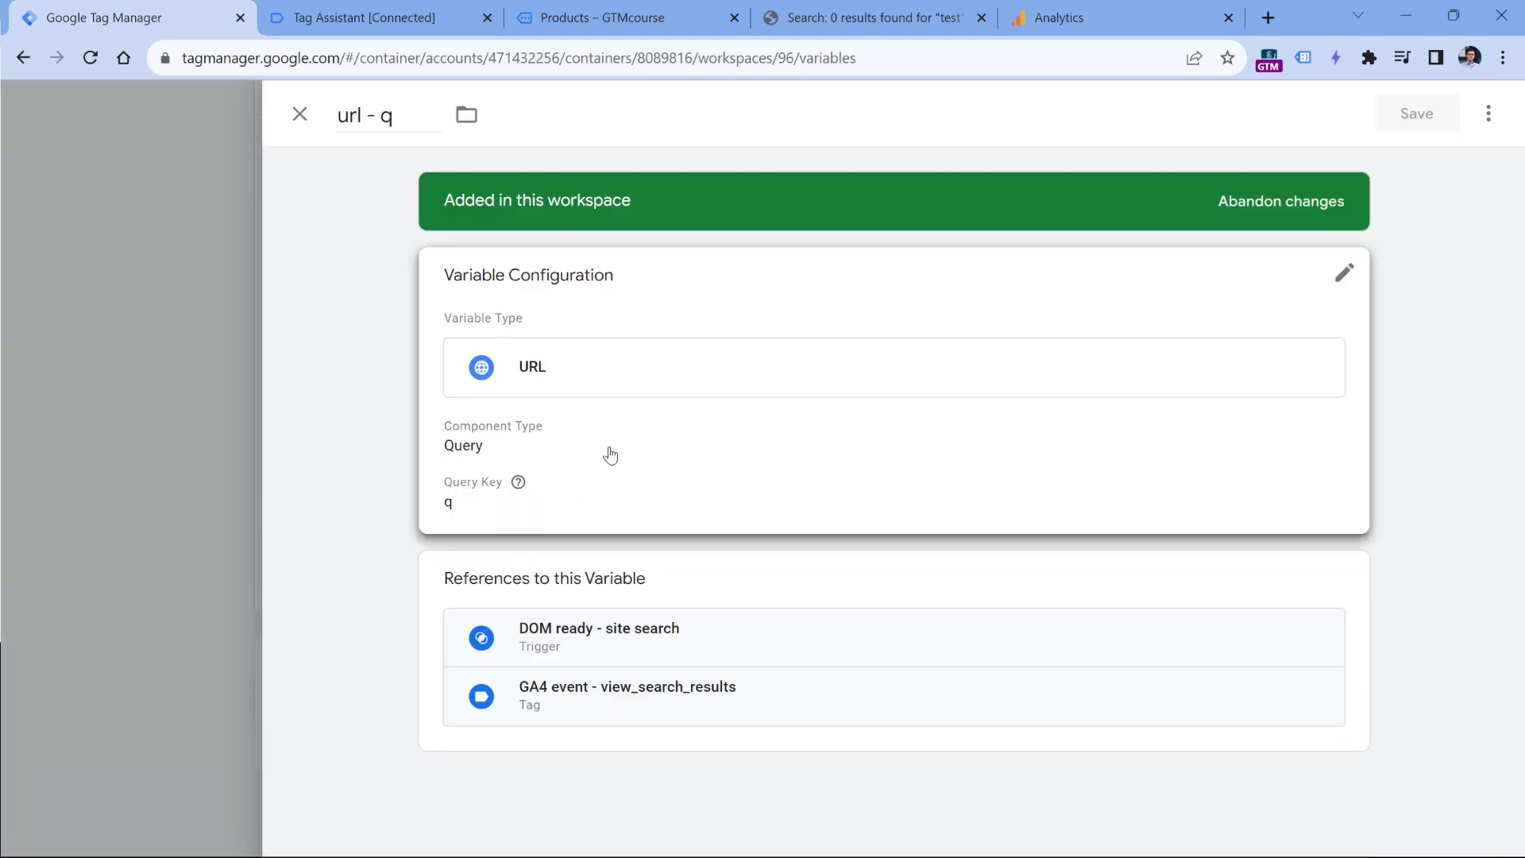
{"action": "left_click", "coordinate": [609, 452]}
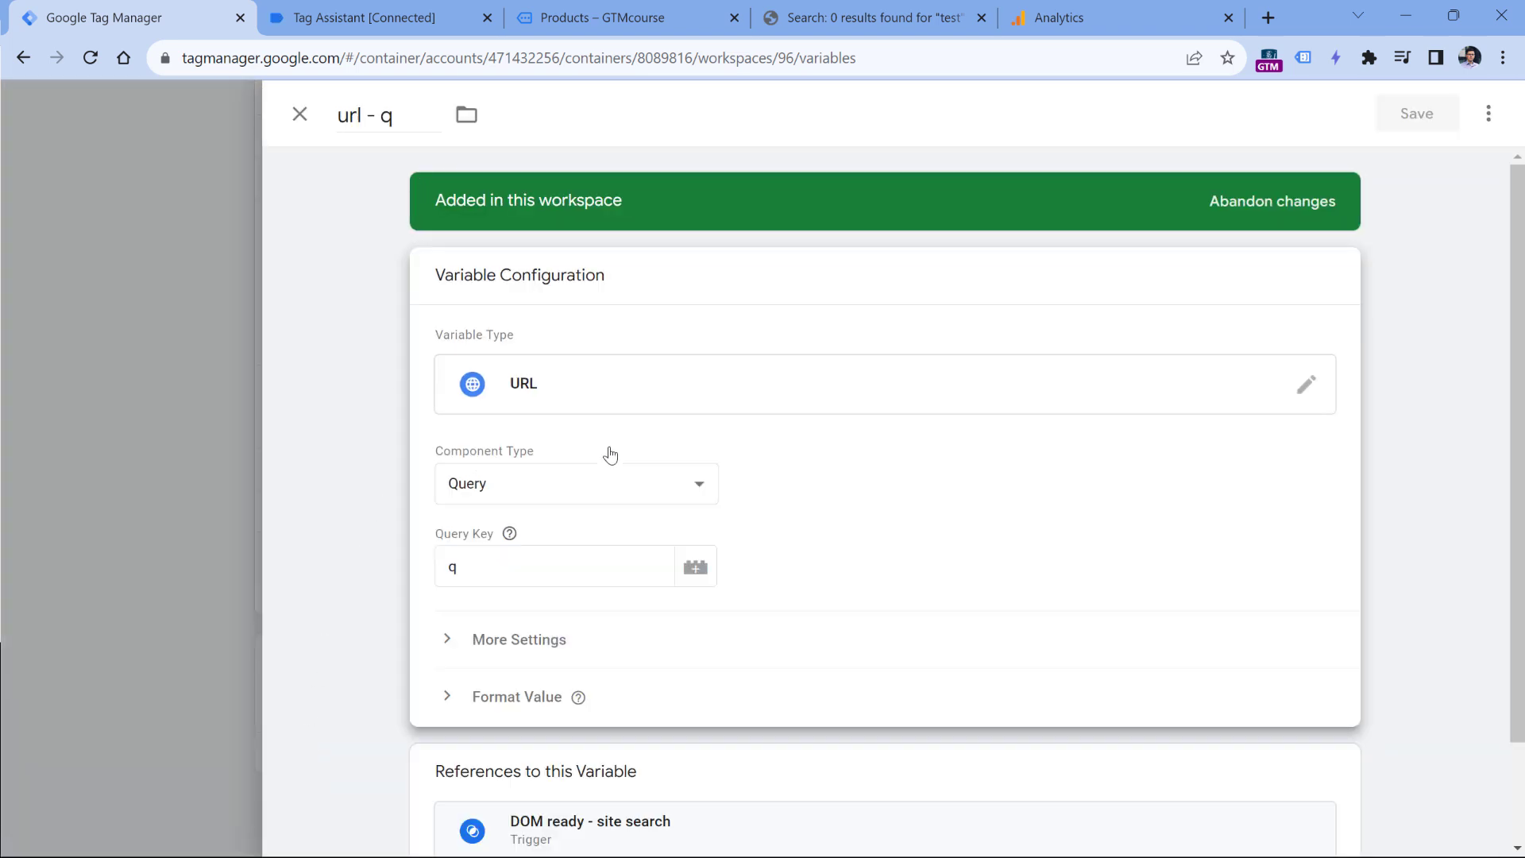
{"action": "left_click", "coordinate": [510, 603]}
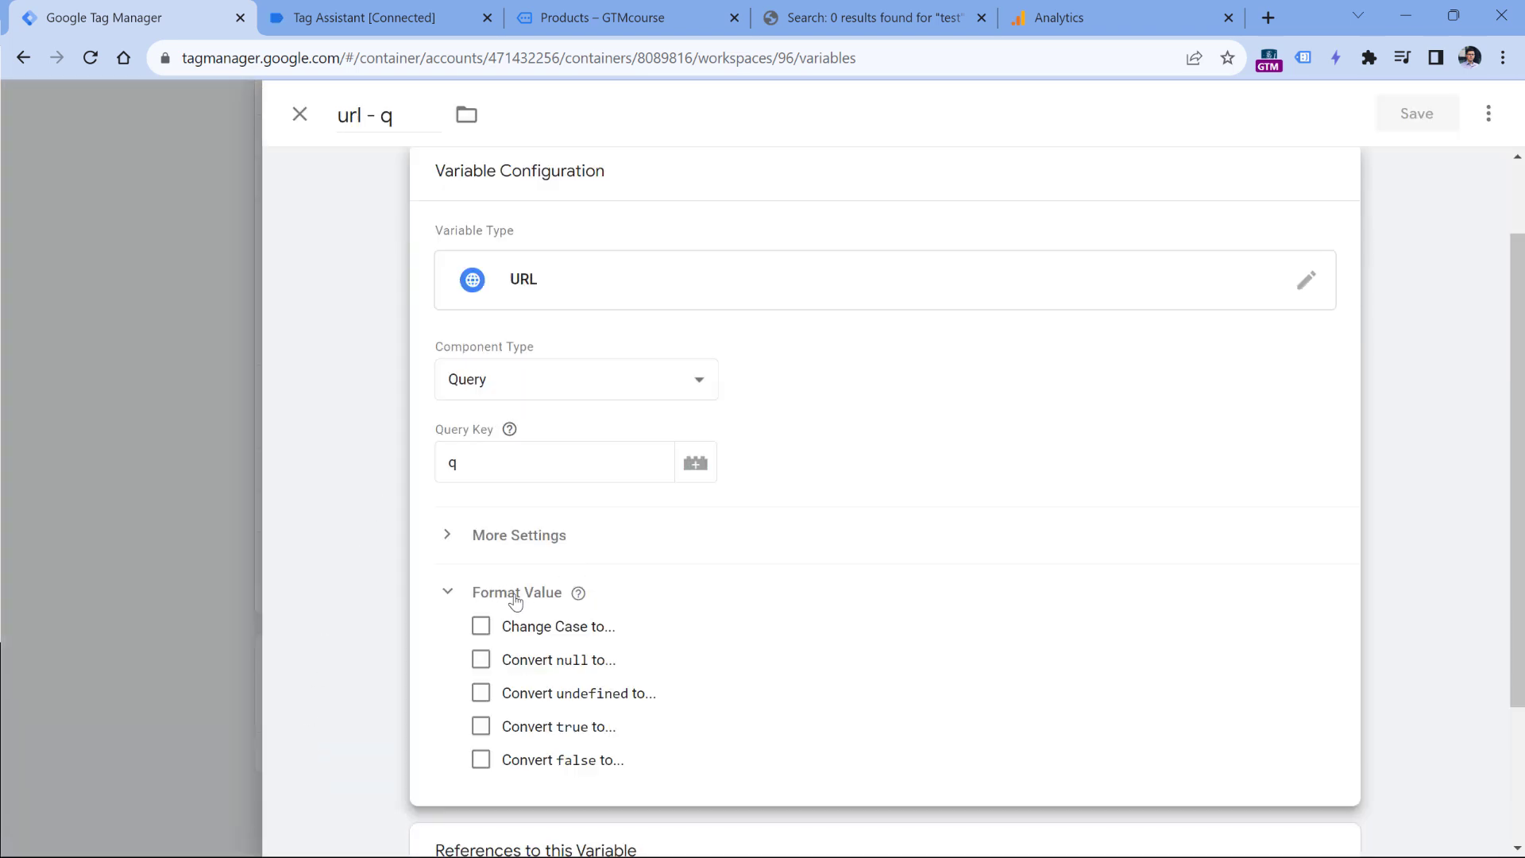
{"action": "left_click", "coordinate": [481, 626]}
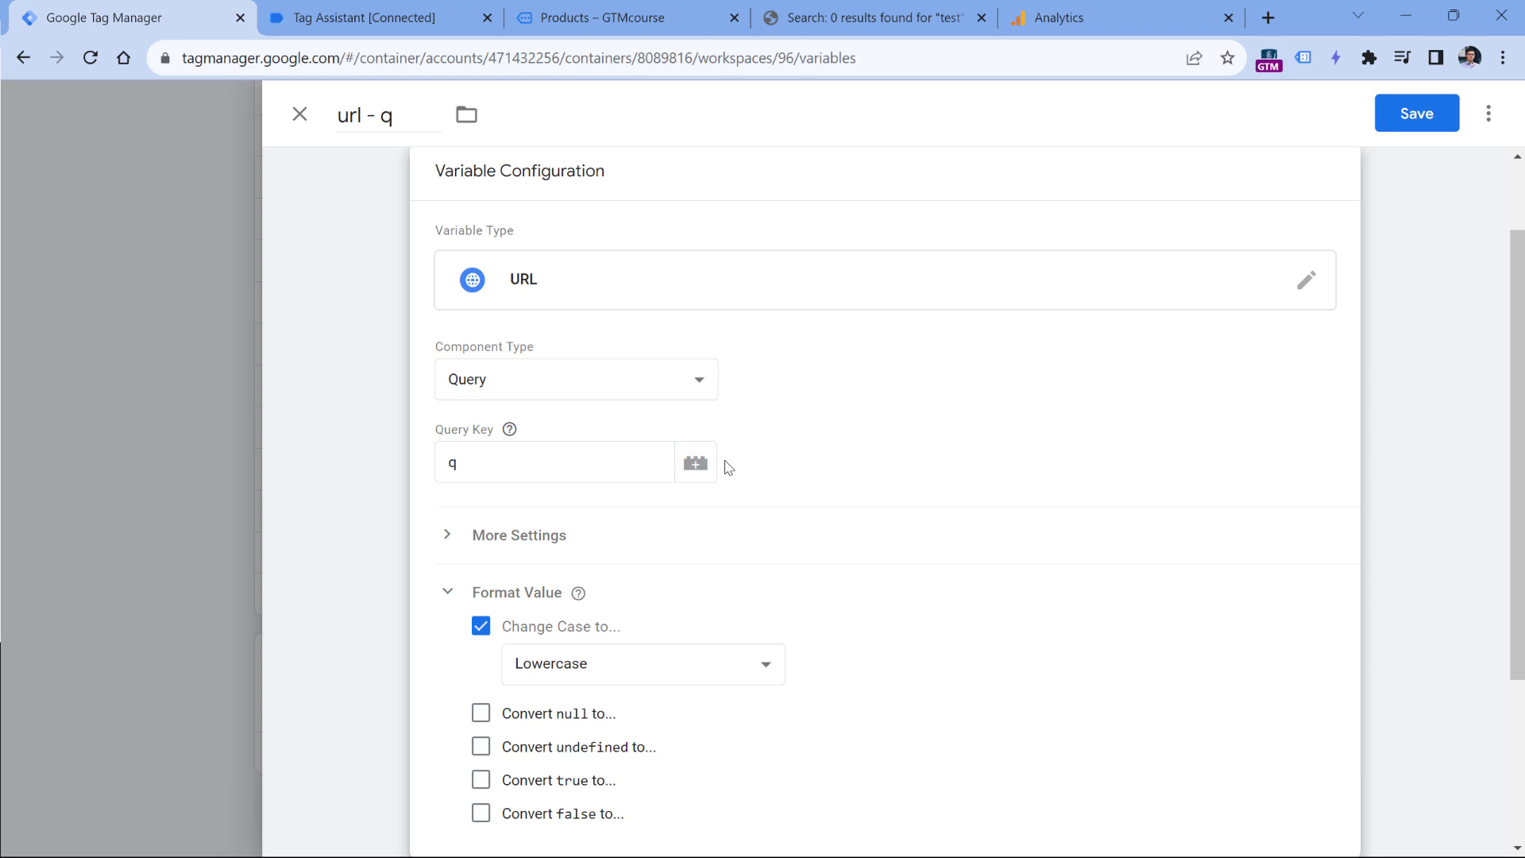
{"action": "left_click", "coordinate": [782, 22]}
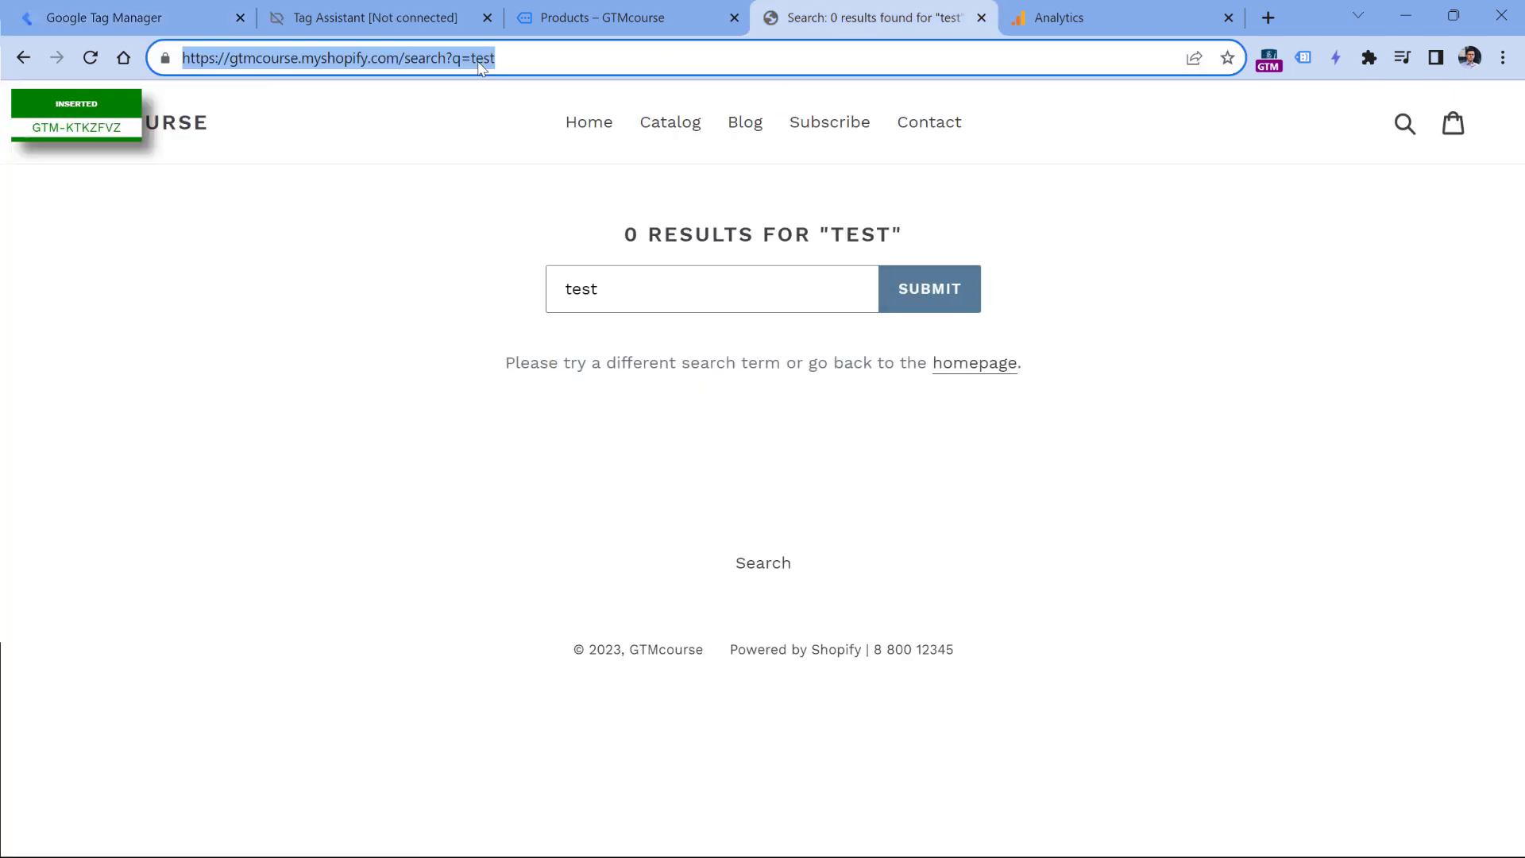
{"action": "key", "text": "ctrl+1"}
{"action": "left_click", "coordinate": [1417, 113]}
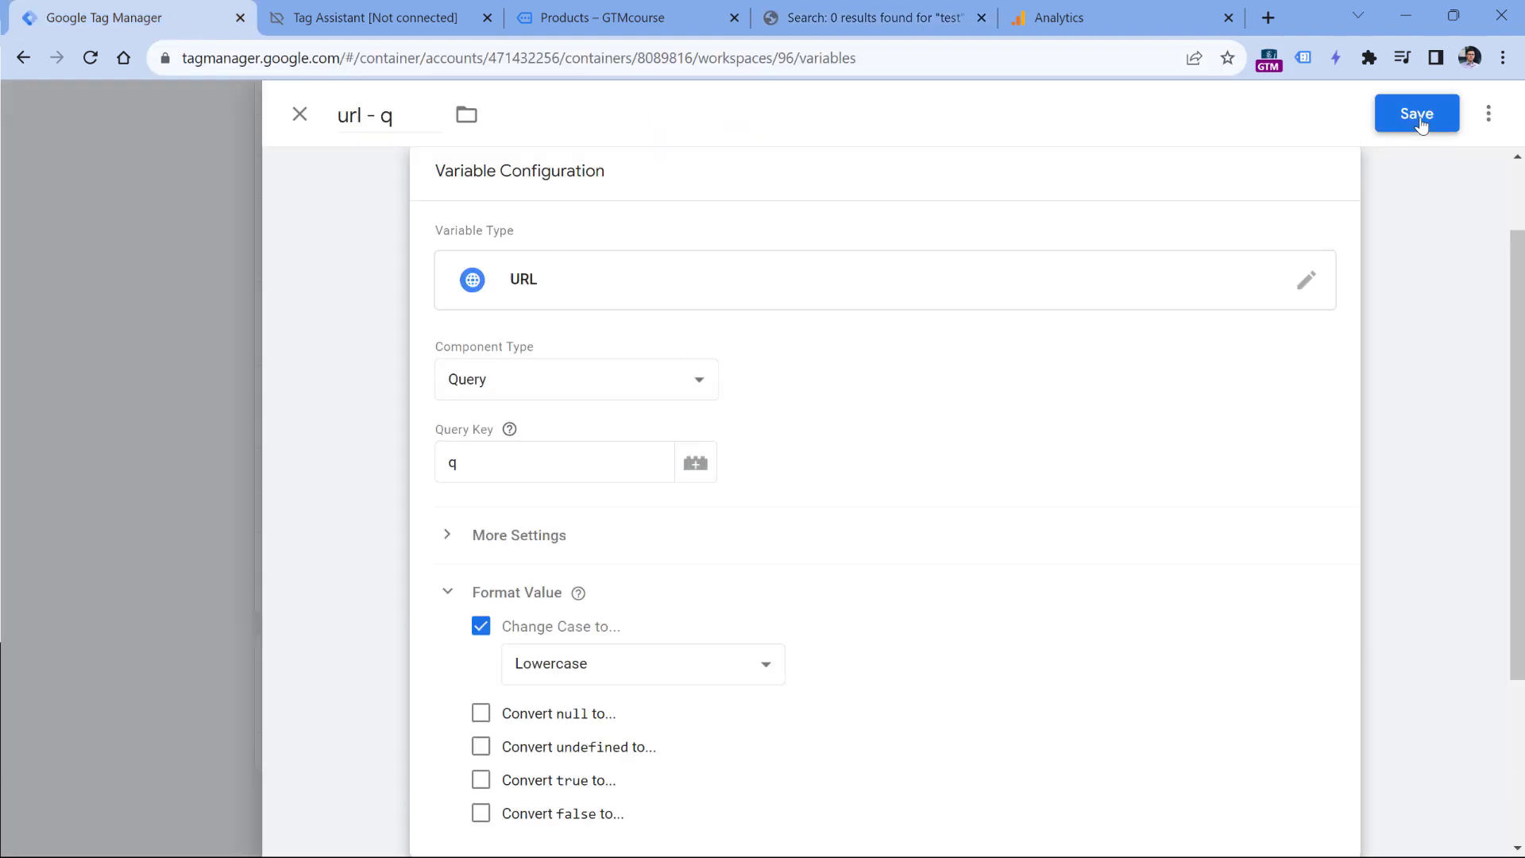
Preview the container and connect Tag Assistant to the gtmcourse.myshopify.com search results page
{"action": "scroll", "coordinate": [718, 408], "scroll_direction": "up", "scroll_amount": 5}
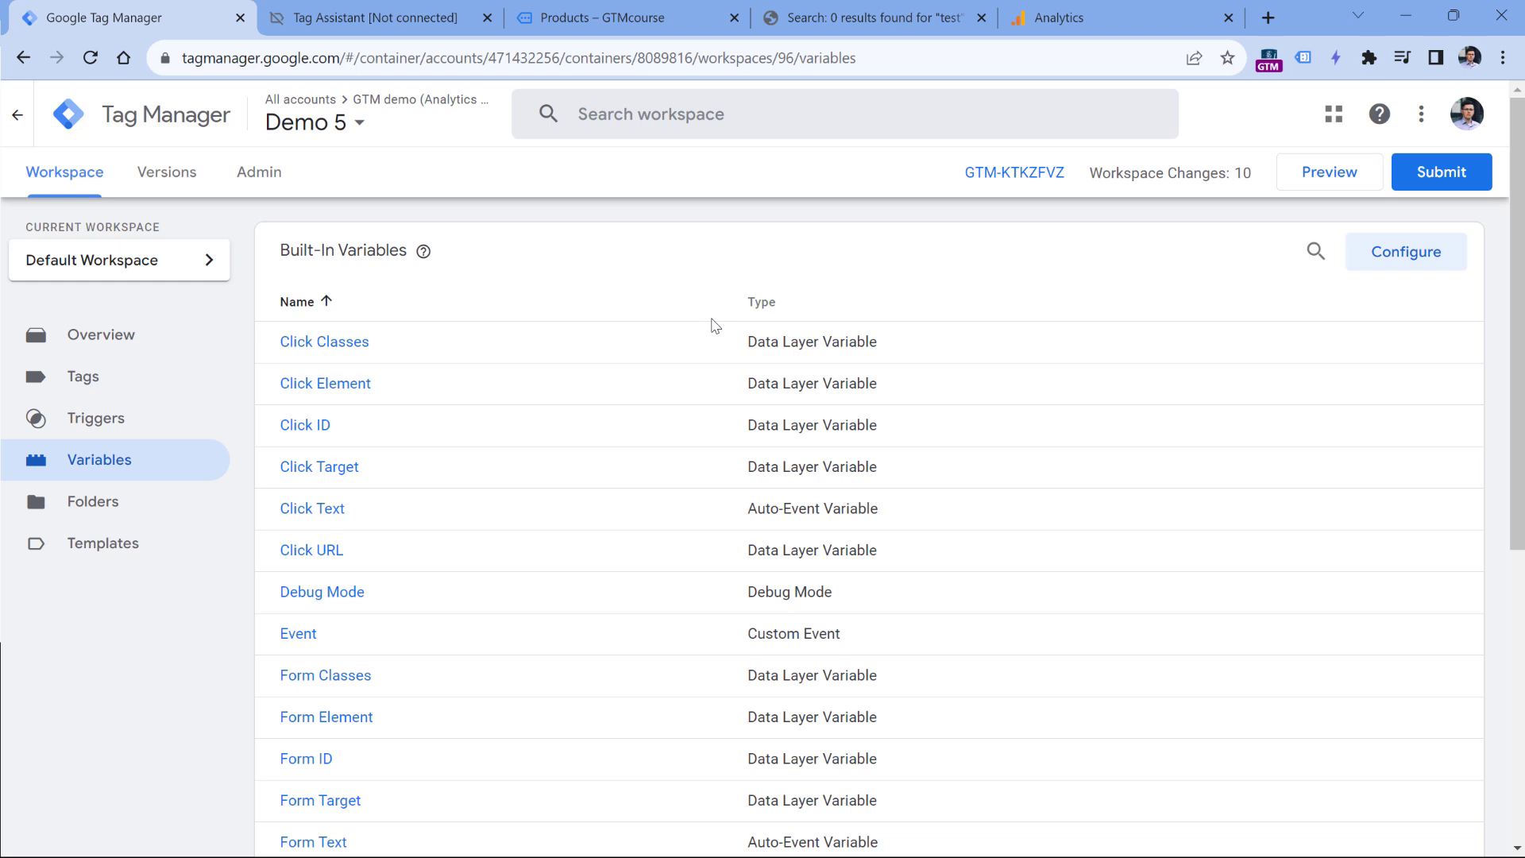
{"action": "left_click", "coordinate": [1328, 176]}
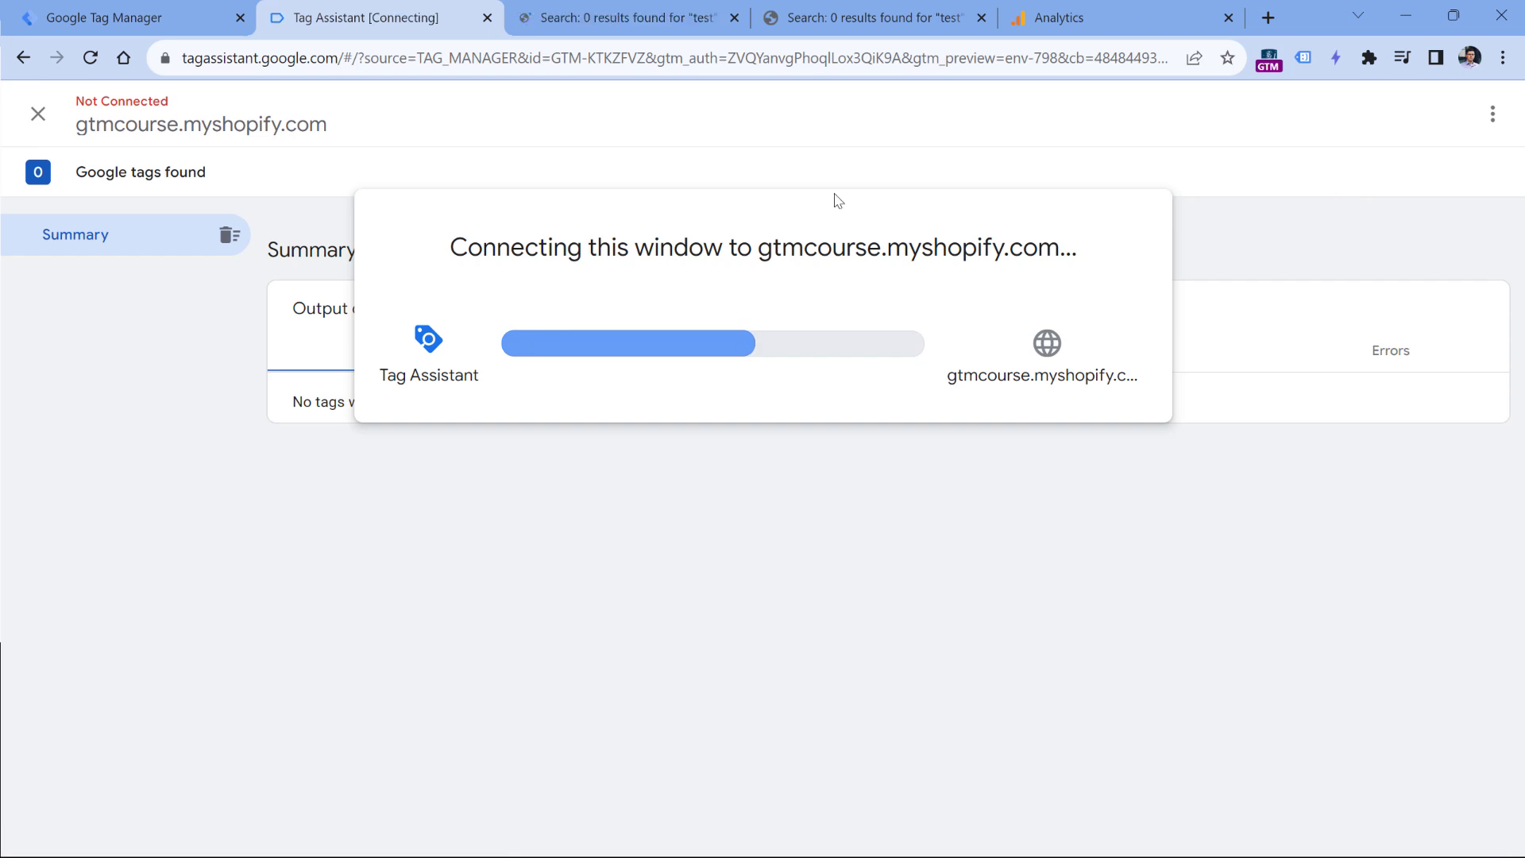
{"action": "left_click", "coordinate": [761, 477]}
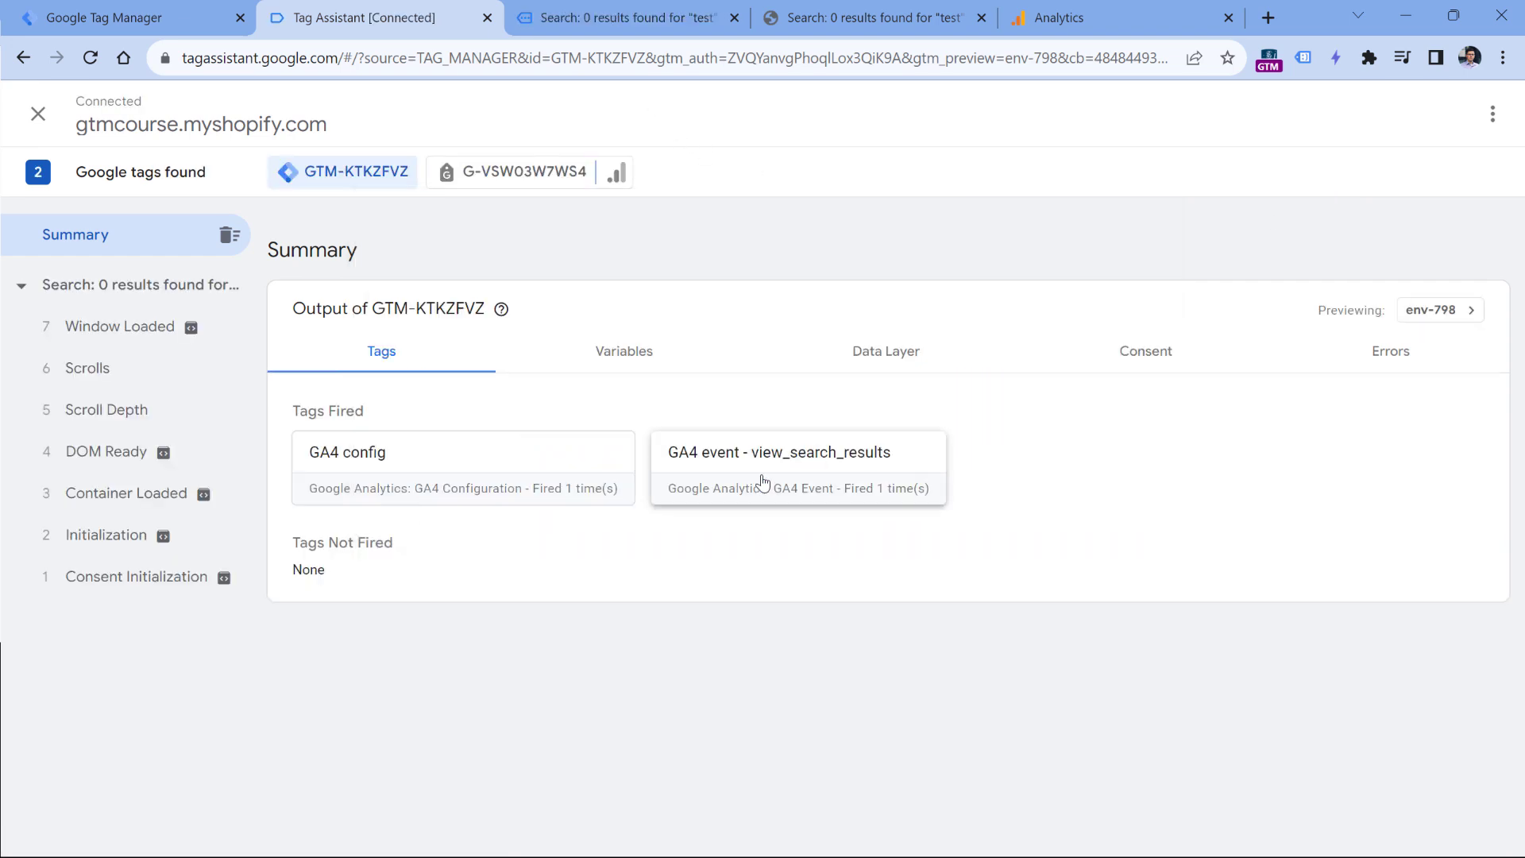
Inspect the view_search_results tag under the DOM Ready event, displaying variables as values to check its search_term parameter
{"action": "left_click", "coordinate": [107, 463]}
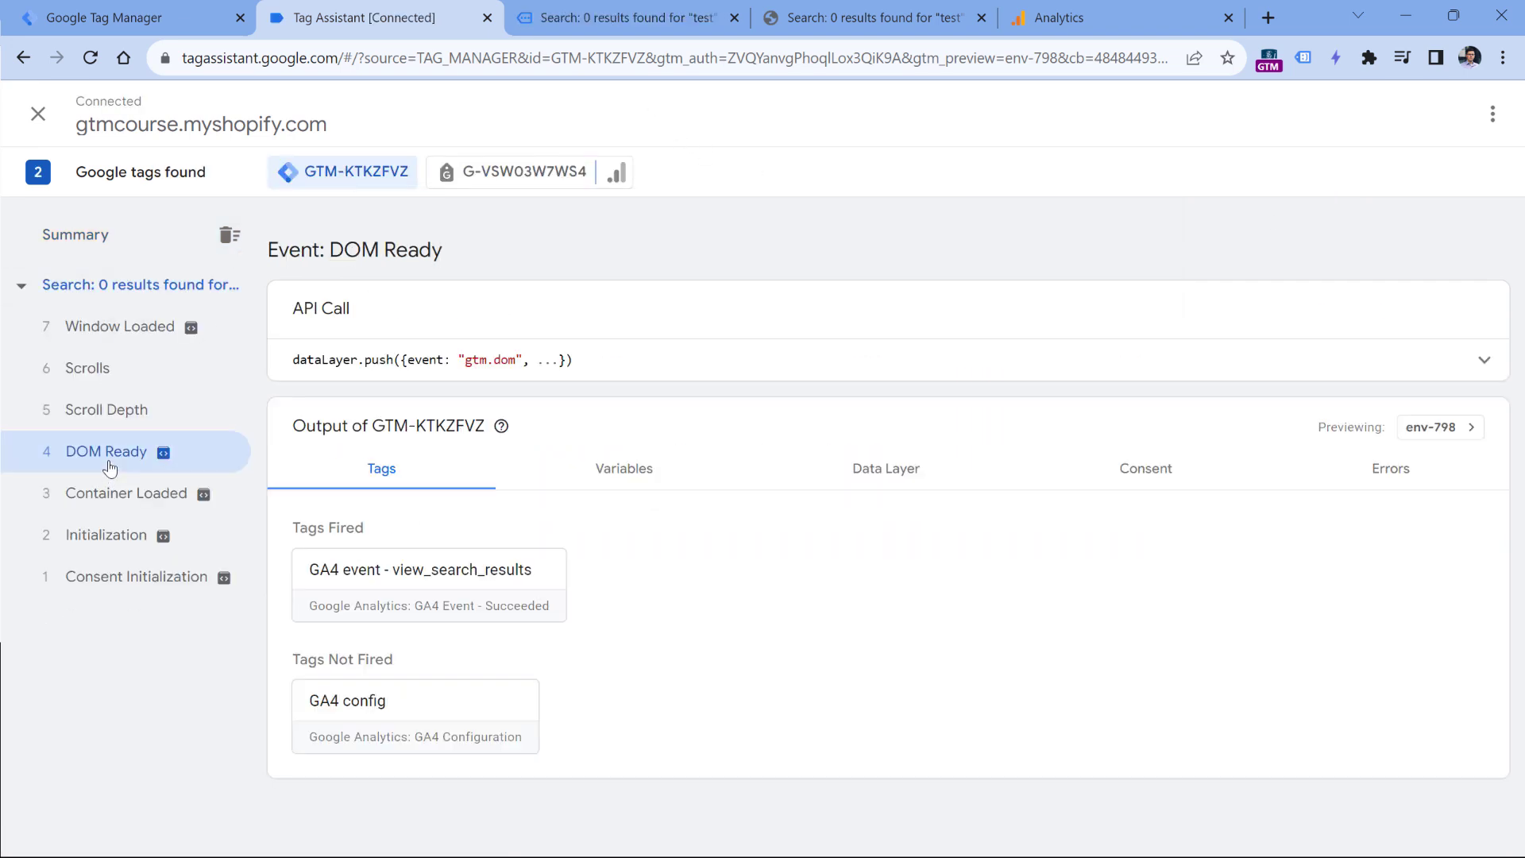
{"action": "left_click", "coordinate": [428, 585]}
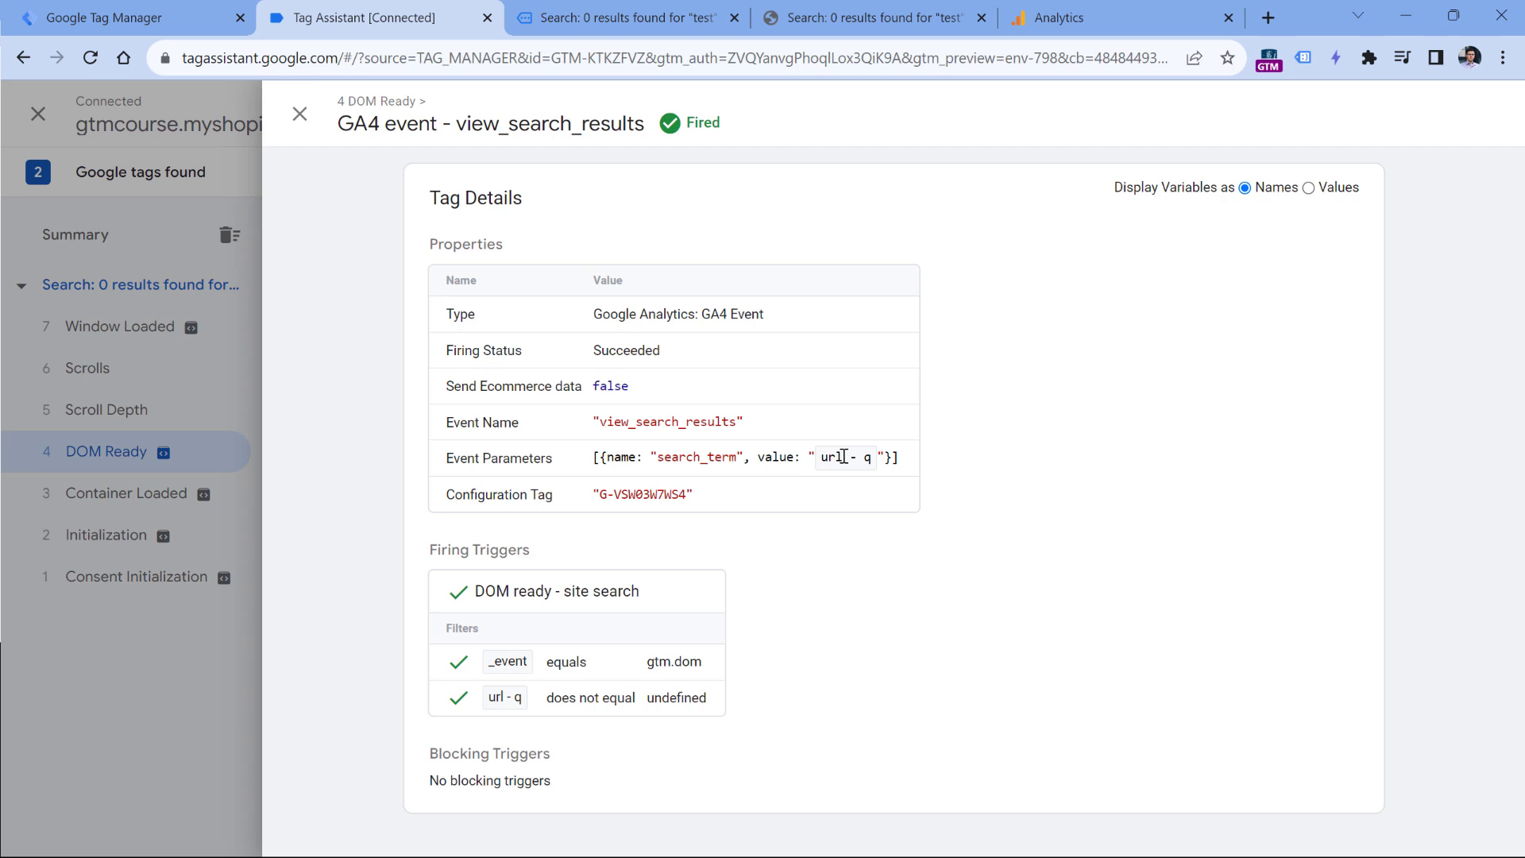
{"action": "left_click", "coordinate": [1308, 188]}
{"action": "double_click", "coordinate": [830, 459]}
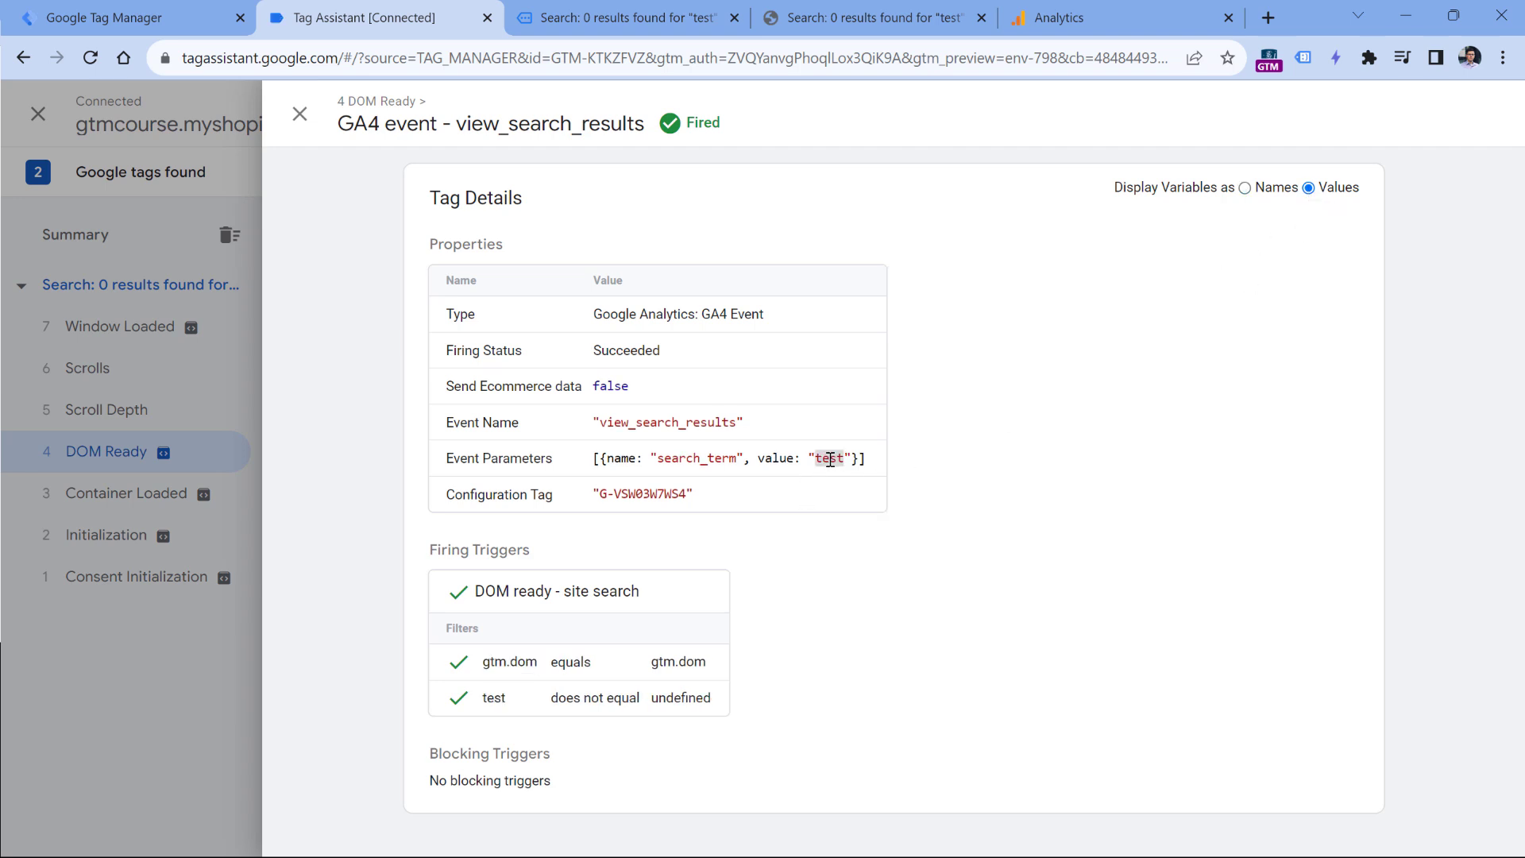
Switch to Google Analytics and open DebugView in the property's admin settings
{"action": "left_click", "coordinate": [1127, 24]}
{"action": "left_click", "coordinate": [256, 114]}
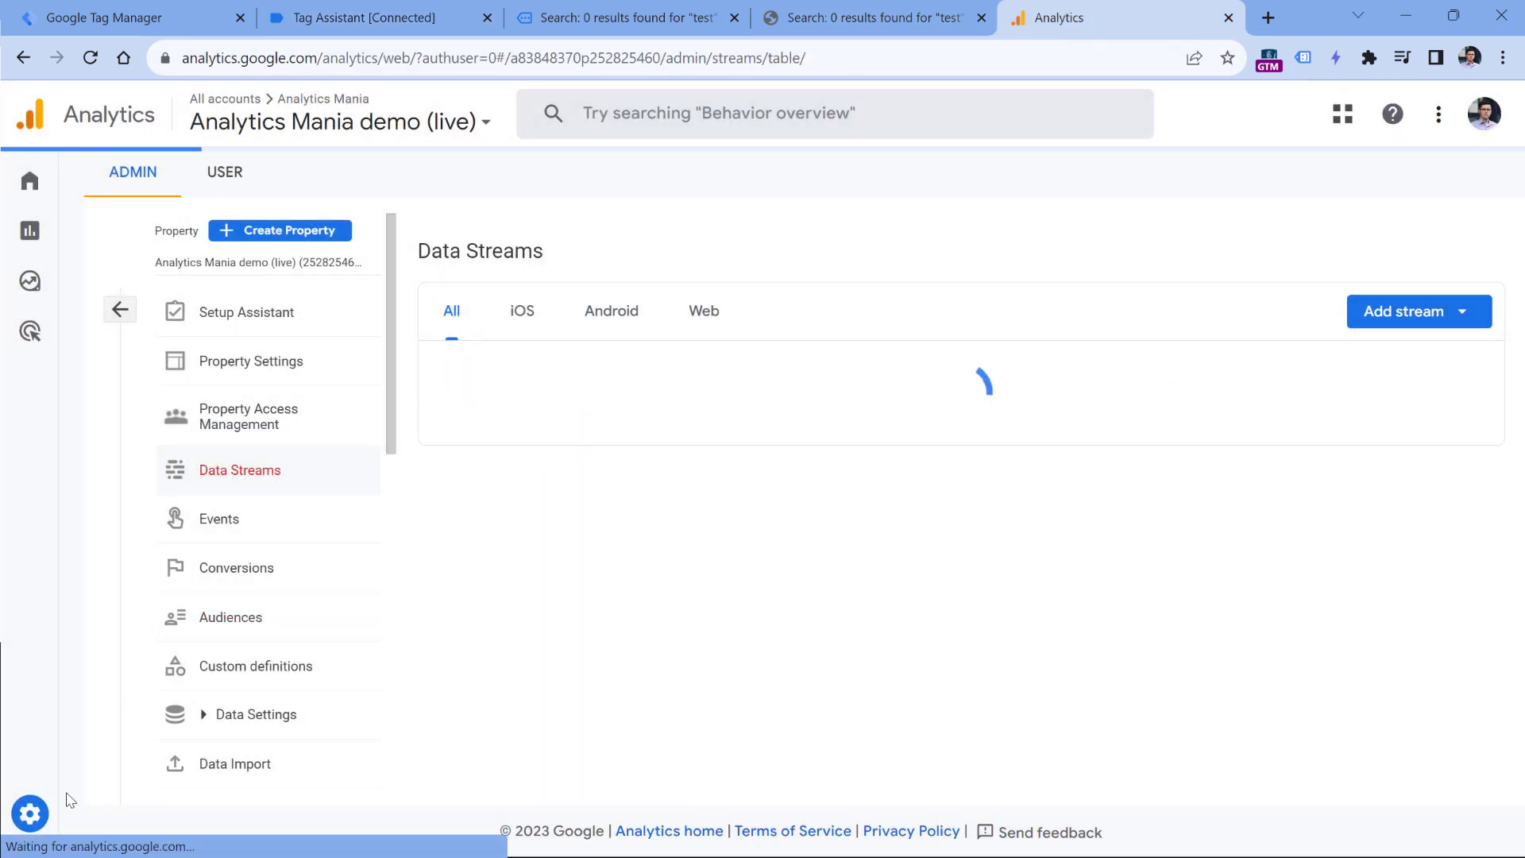
{"action": "scroll", "coordinate": [294, 437], "scroll_direction": "down", "scroll_amount": 4}
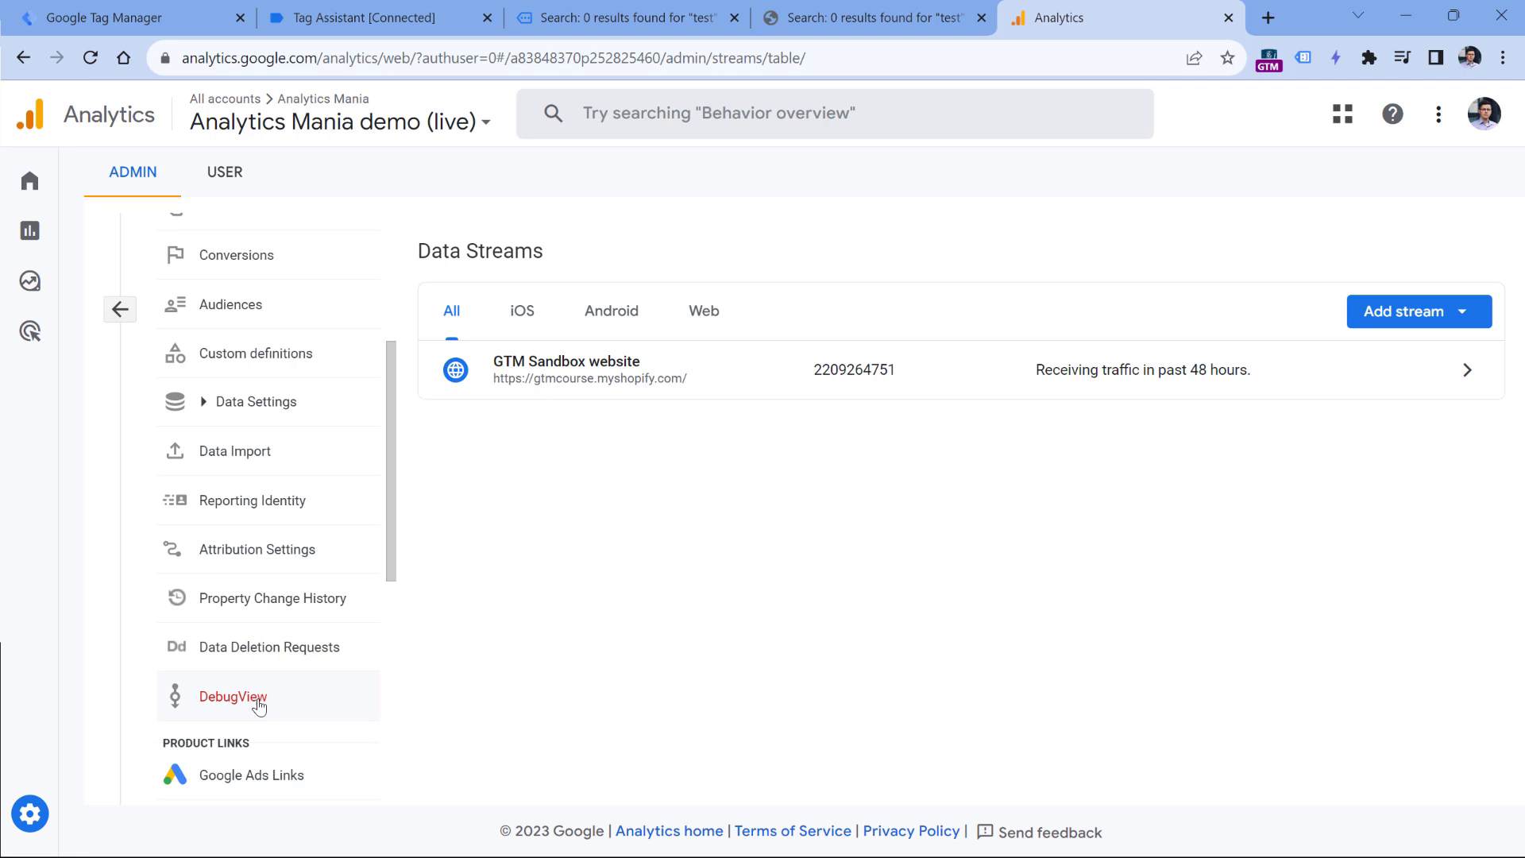
{"action": "left_click", "coordinate": [239, 696]}
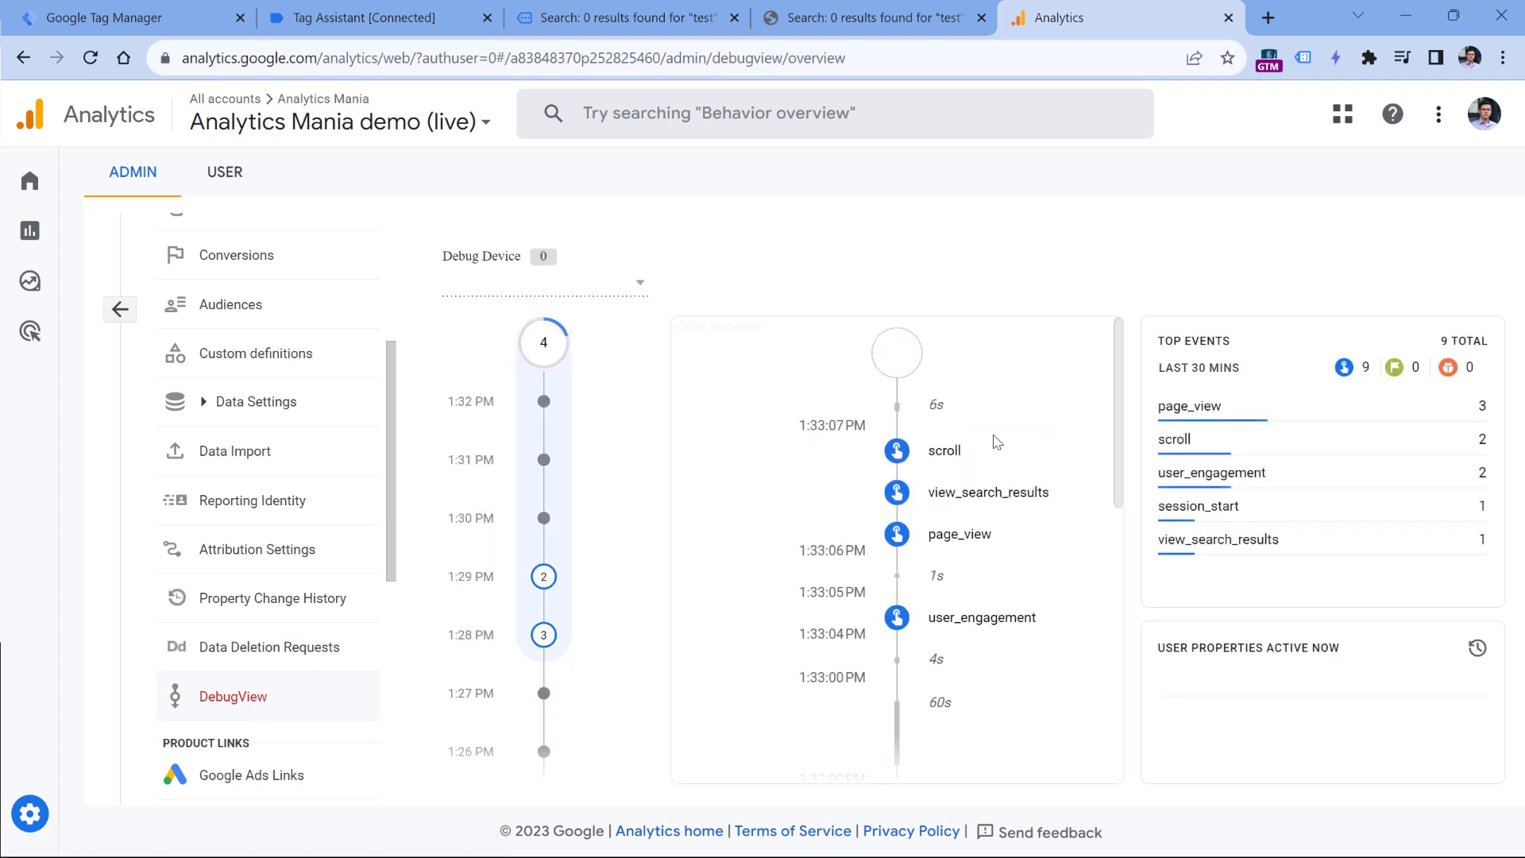
Open the view_search_results event in DebugView and check the value of its search_term parameter
{"action": "left_click", "coordinate": [985, 503]}
{"action": "scroll", "coordinate": [913, 529], "scroll_direction": "down", "scroll_amount": 5}
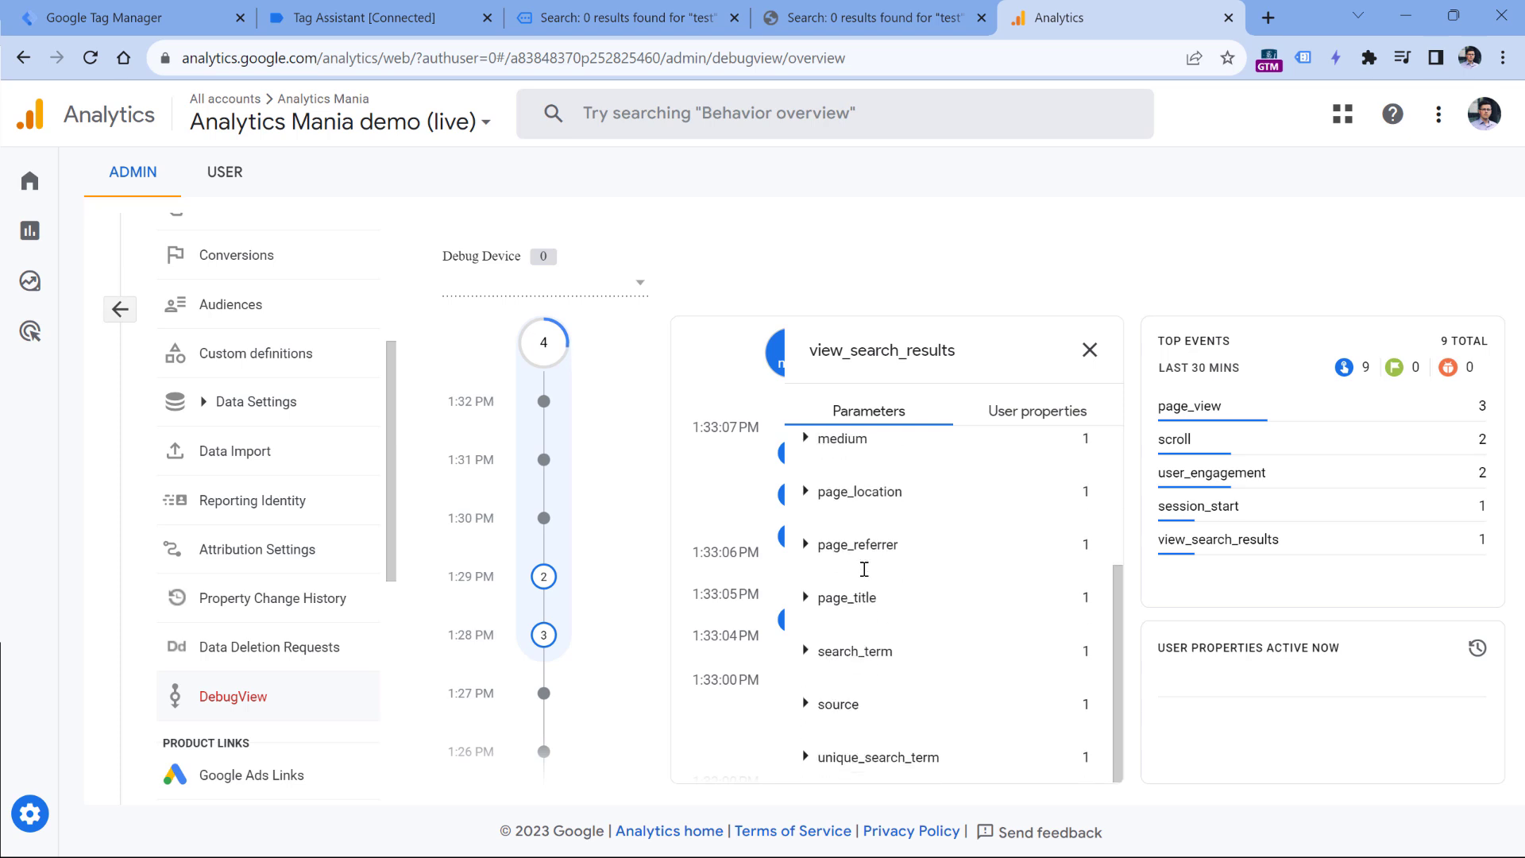
{"action": "left_click", "coordinate": [810, 679]}
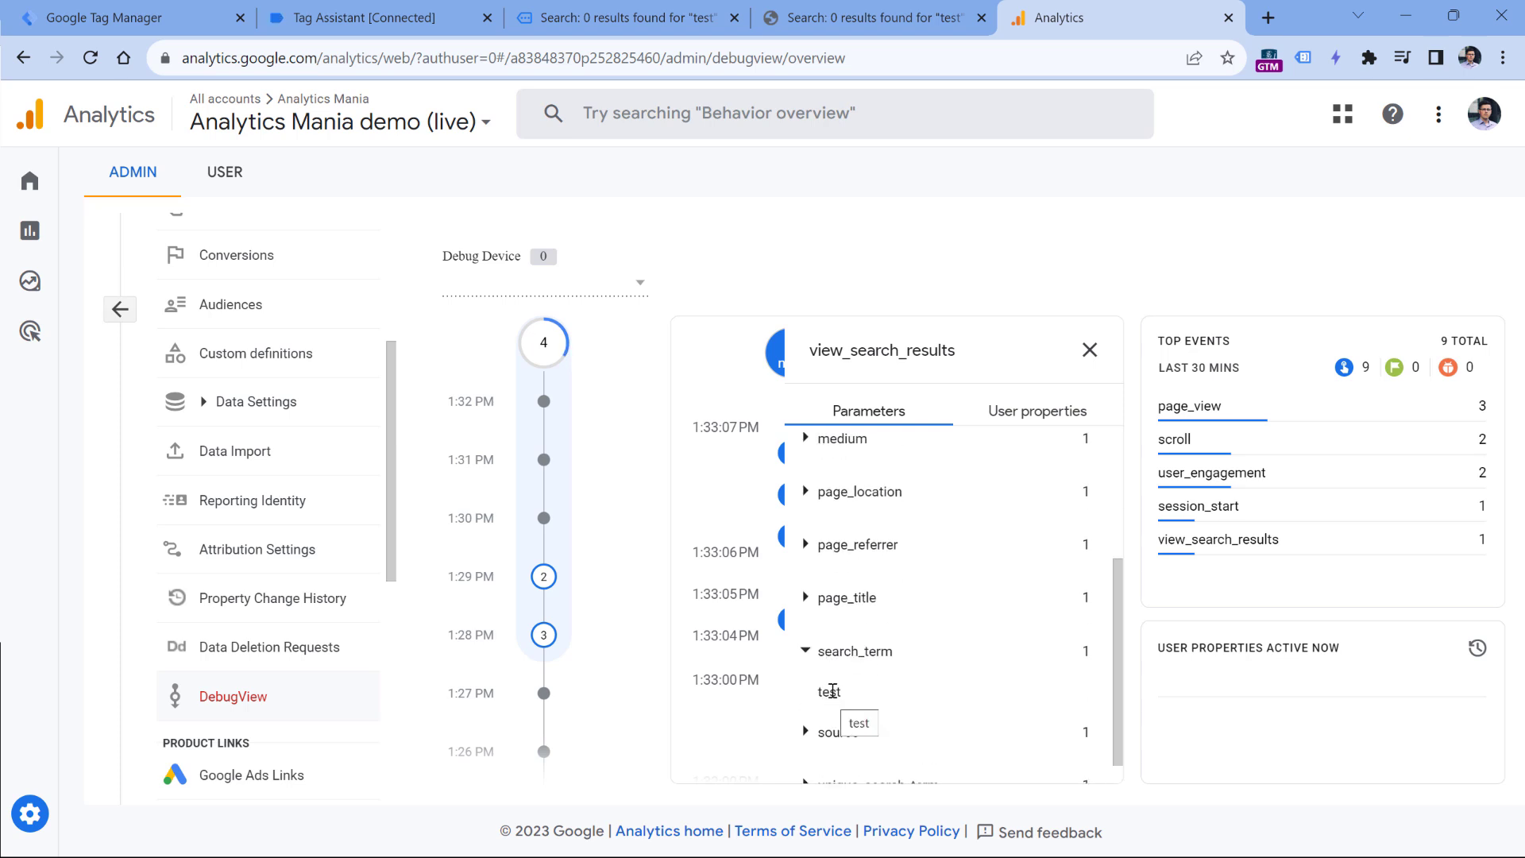
Inspect the results heading on the gtmcourse.myshopify.com search page in the developer tools and expand its h1 element
{"action": "key", "text": "ctrl+3"}
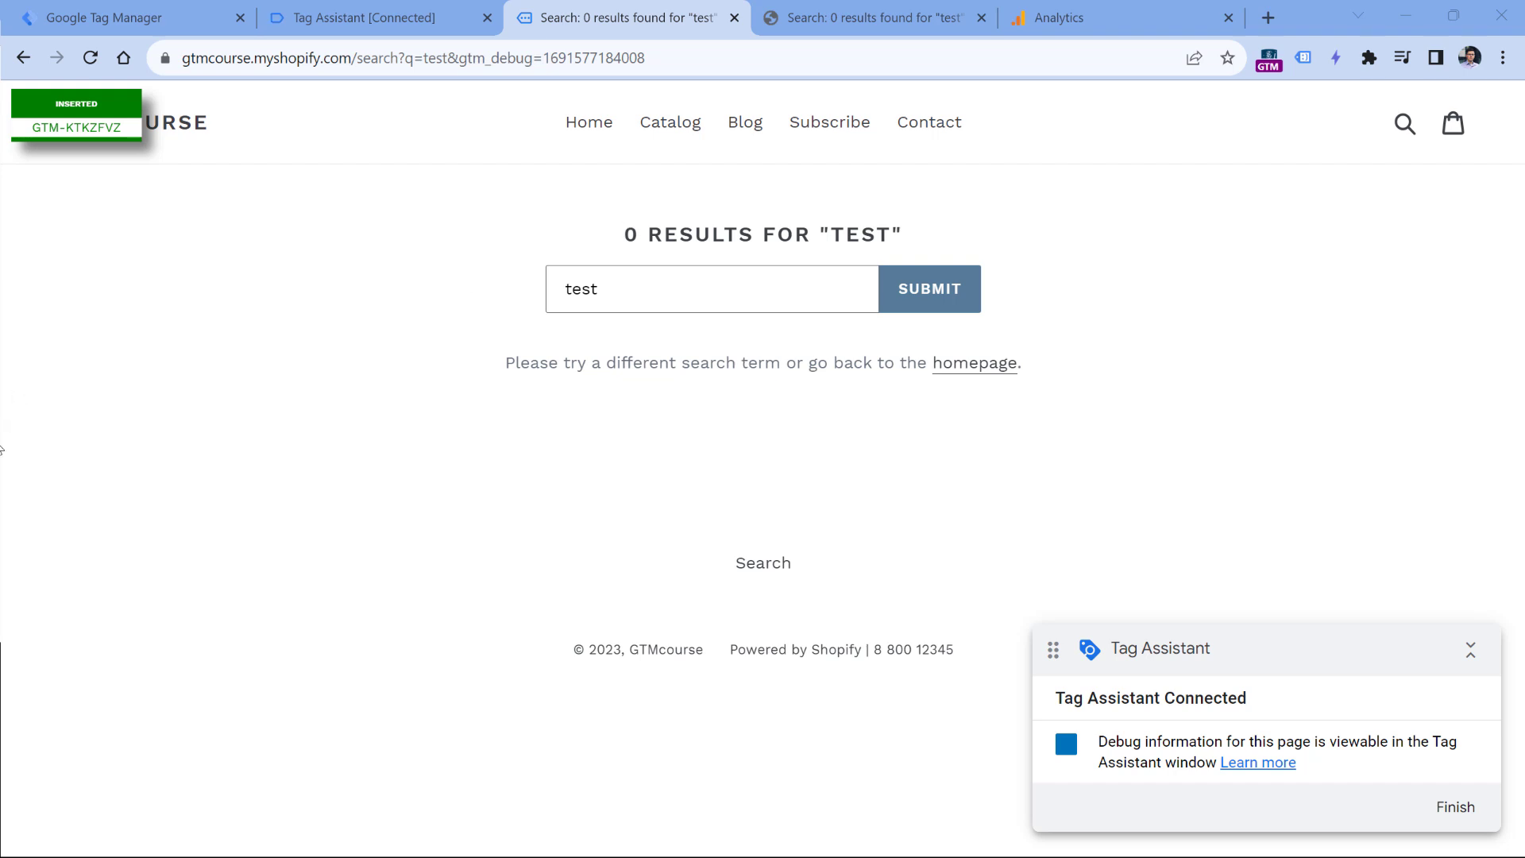
{"action": "right_click", "coordinate": [661, 234]}
{"action": "left_click", "coordinate": [720, 578]}
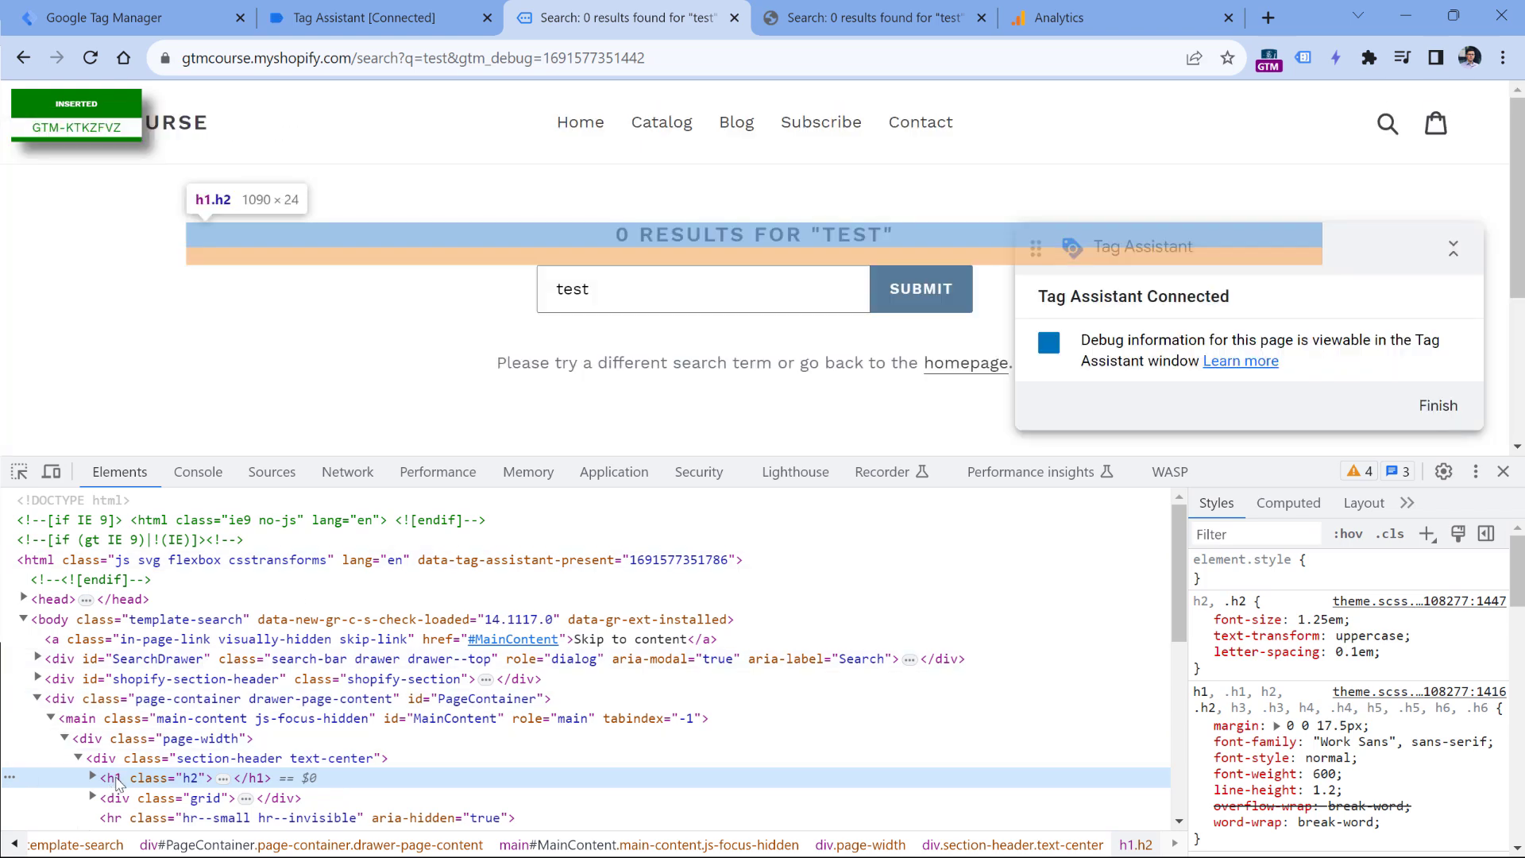
{"action": "key", "text": "ctrl+minus"}
{"action": "key", "text": "ctrl+plus"}
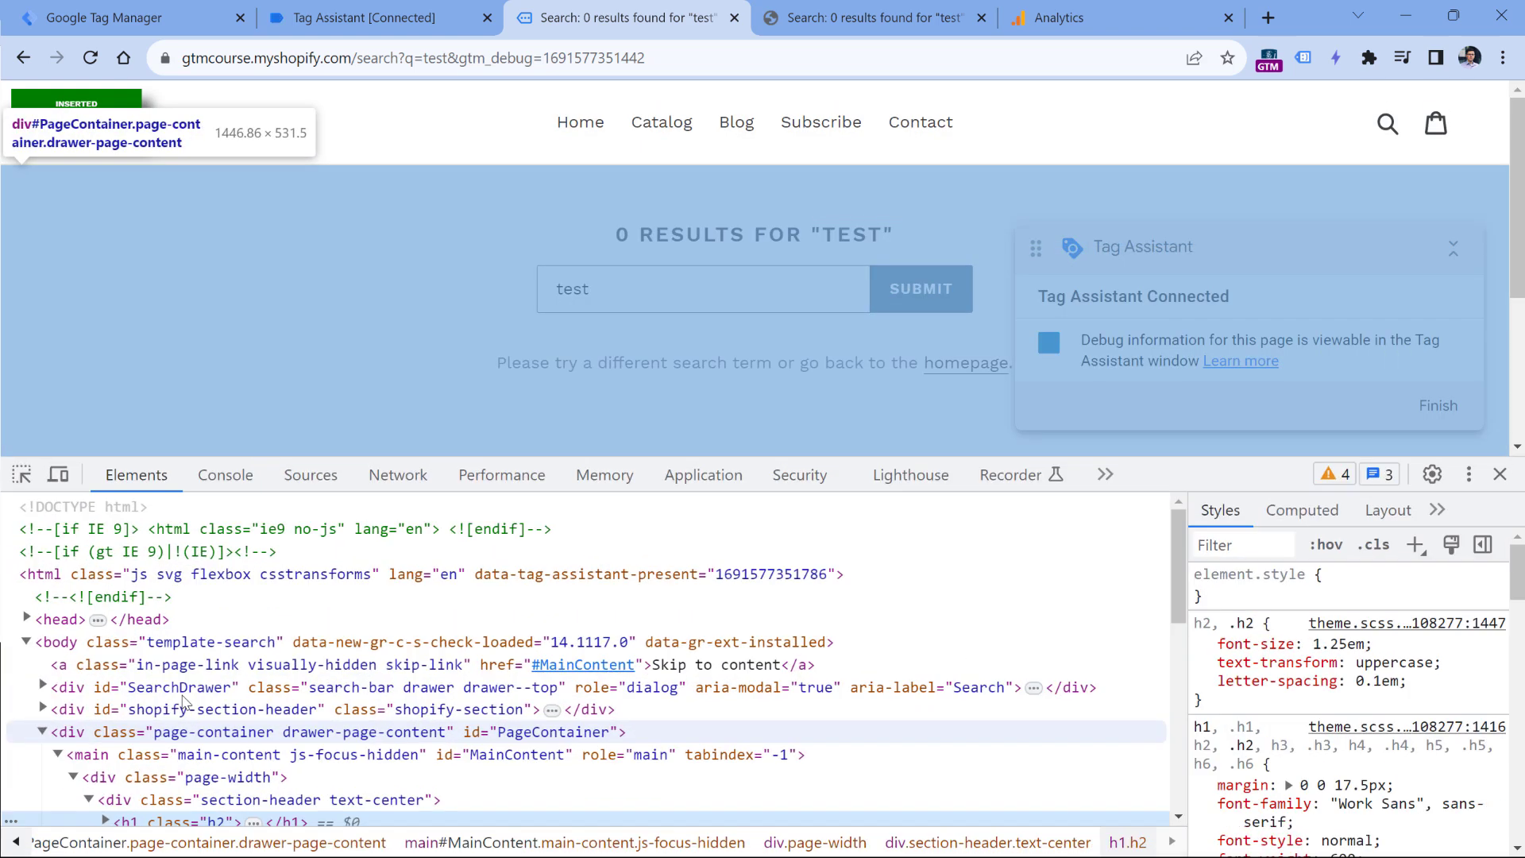
{"action": "left_click", "coordinate": [105, 717]}
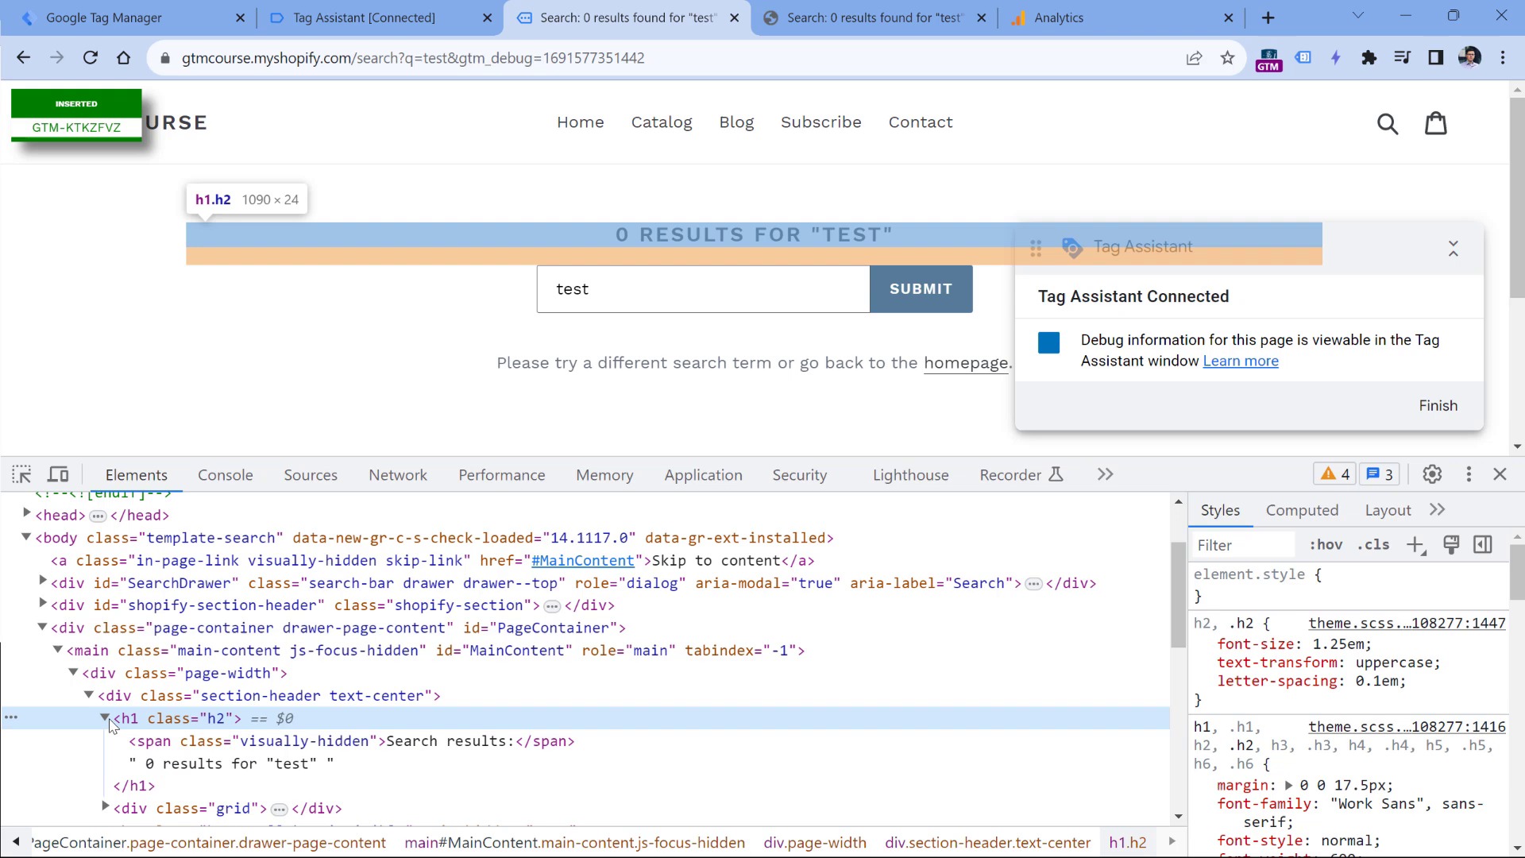
Switch to Google Tag Manager and create a new user-defined variable of type DOM Element
{"action": "left_click", "coordinate": [137, 20]}
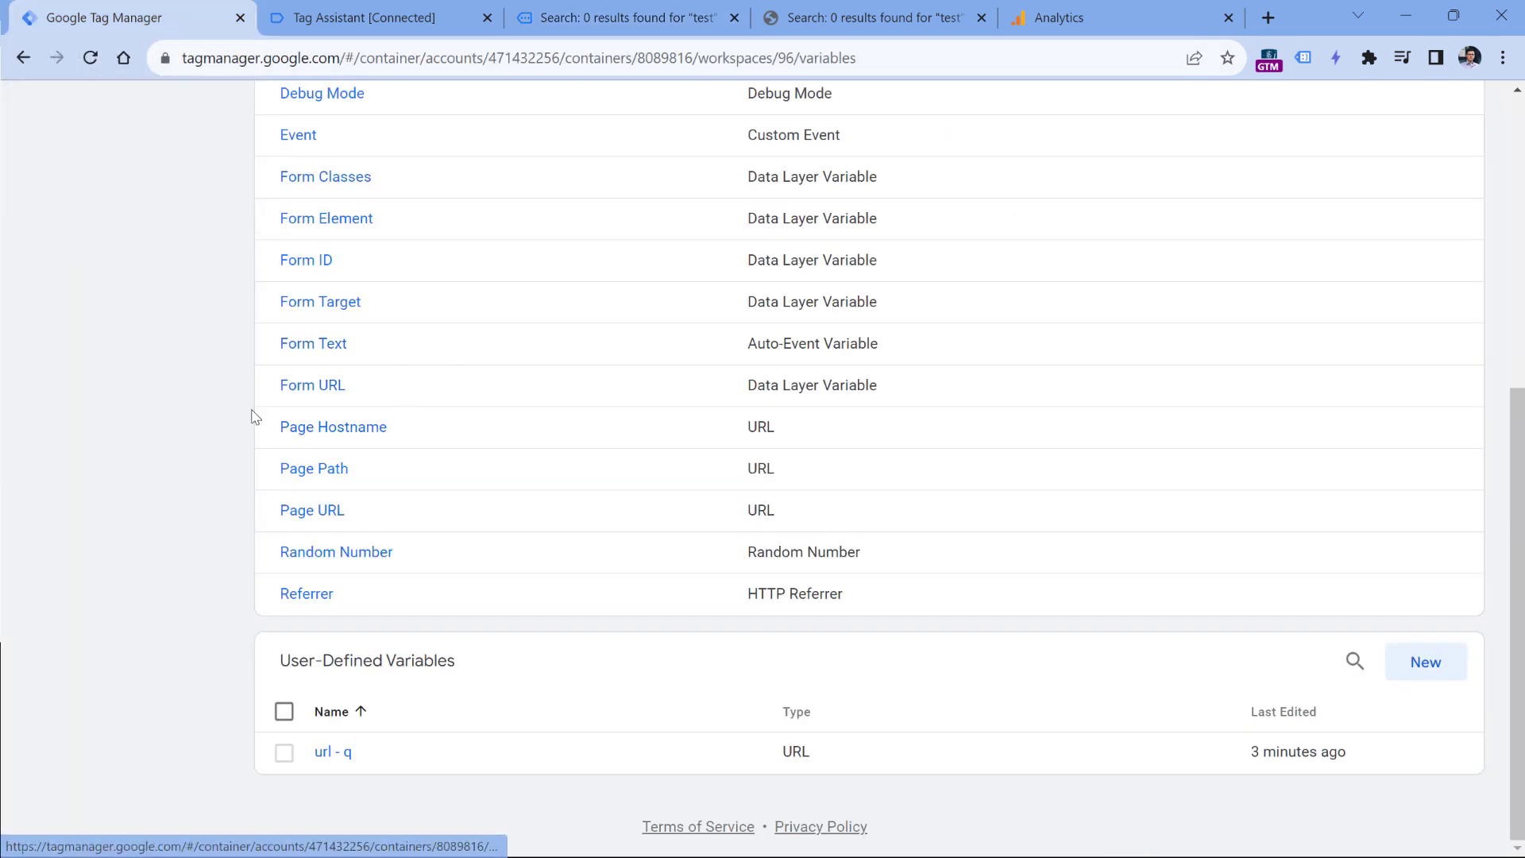
{"action": "scroll", "coordinate": [285, 428], "scroll_direction": "up", "scroll_amount": 6}
{"action": "scroll", "coordinate": [282, 429], "scroll_direction": "down", "scroll_amount": 10}
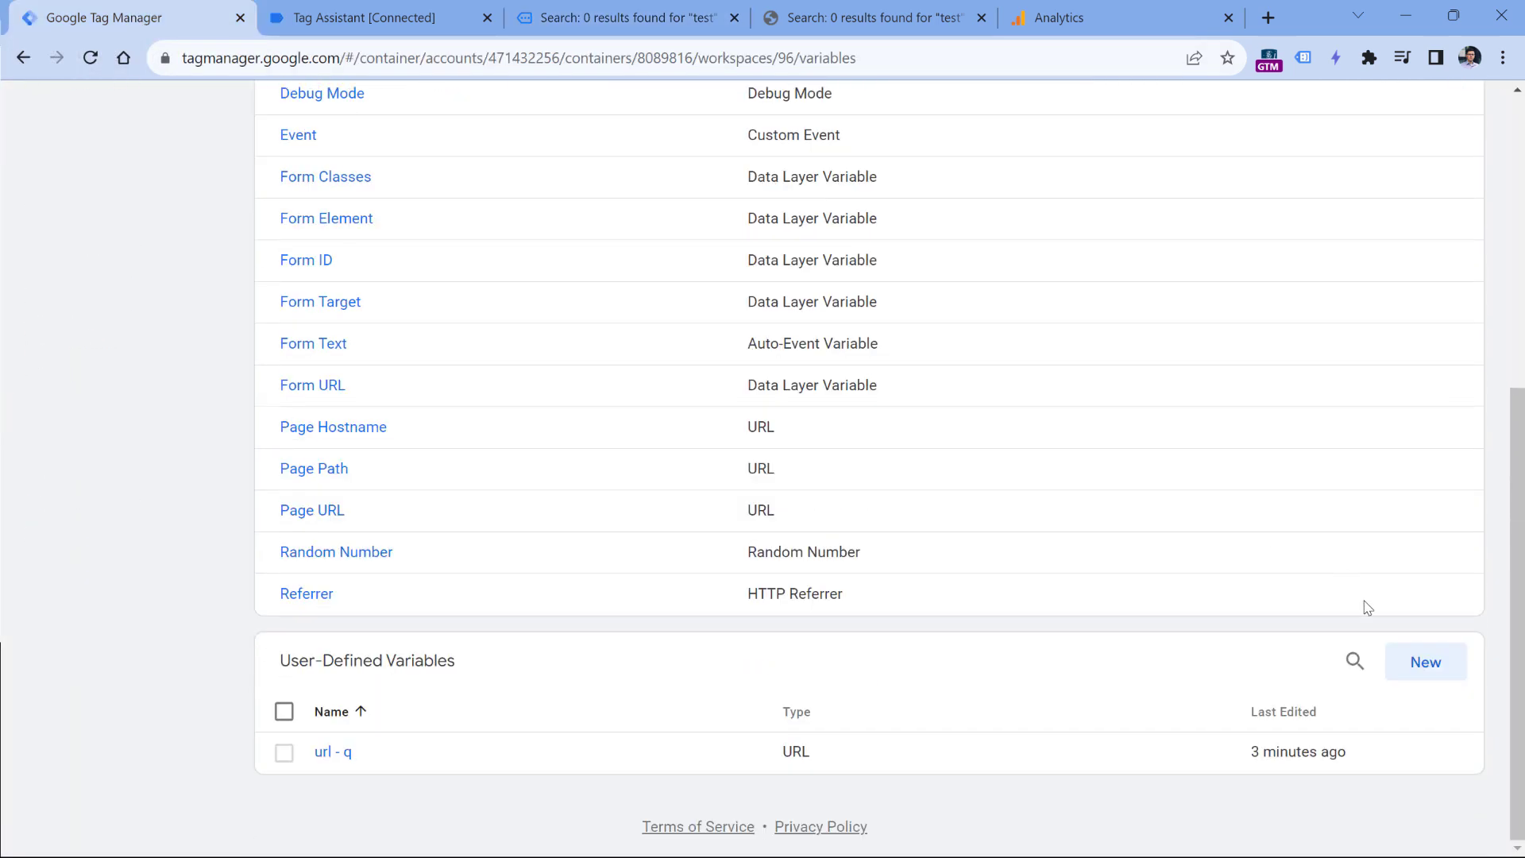
{"action": "left_click", "coordinate": [1425, 668]}
{"action": "left_click", "coordinate": [572, 327]}
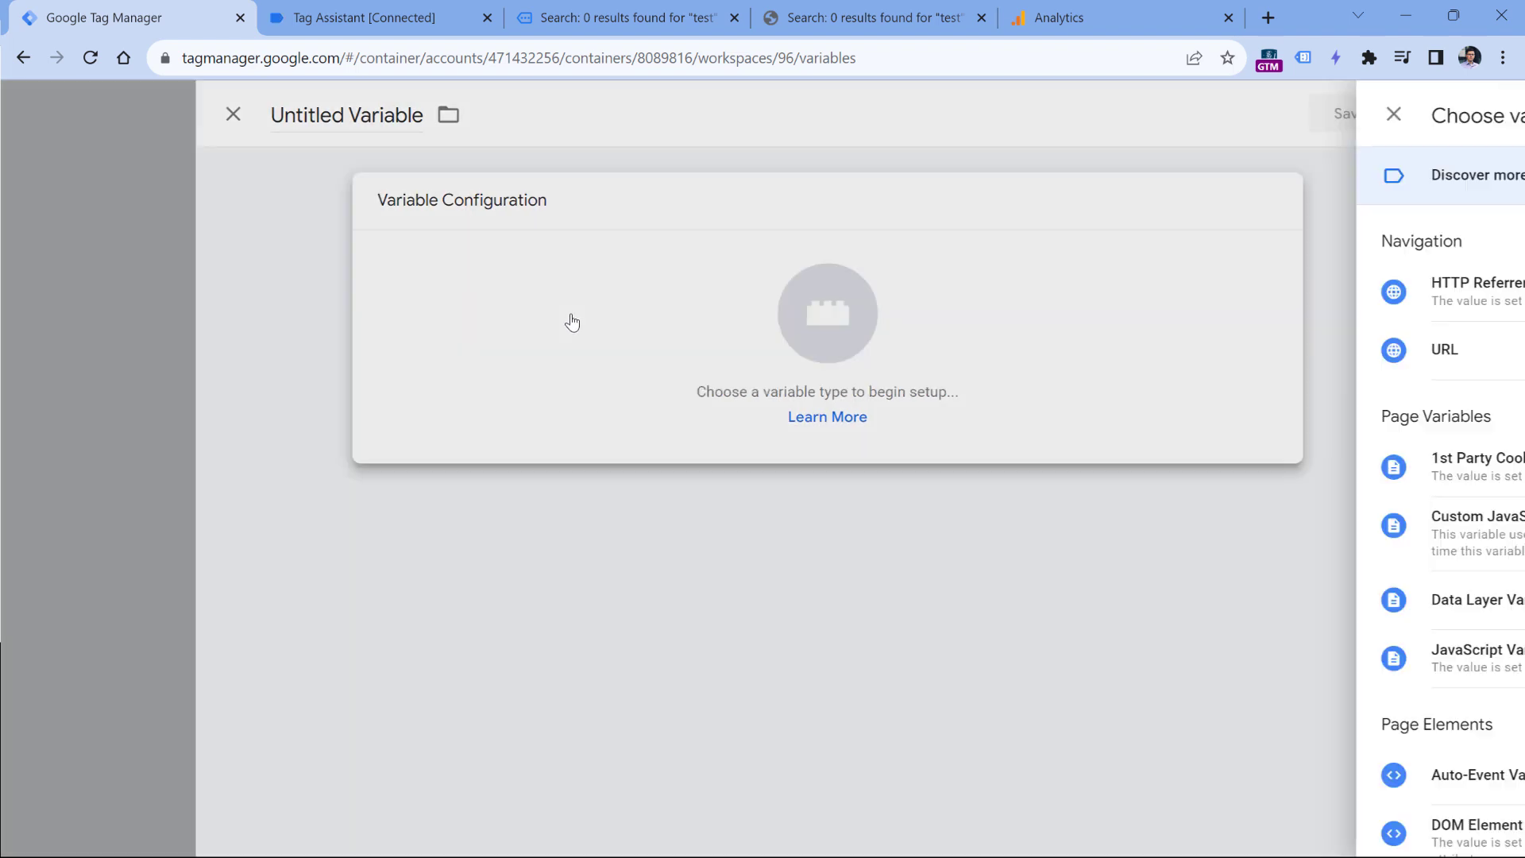
{"action": "scroll", "coordinate": [1032, 391], "scroll_direction": "down", "scroll_amount": 3}
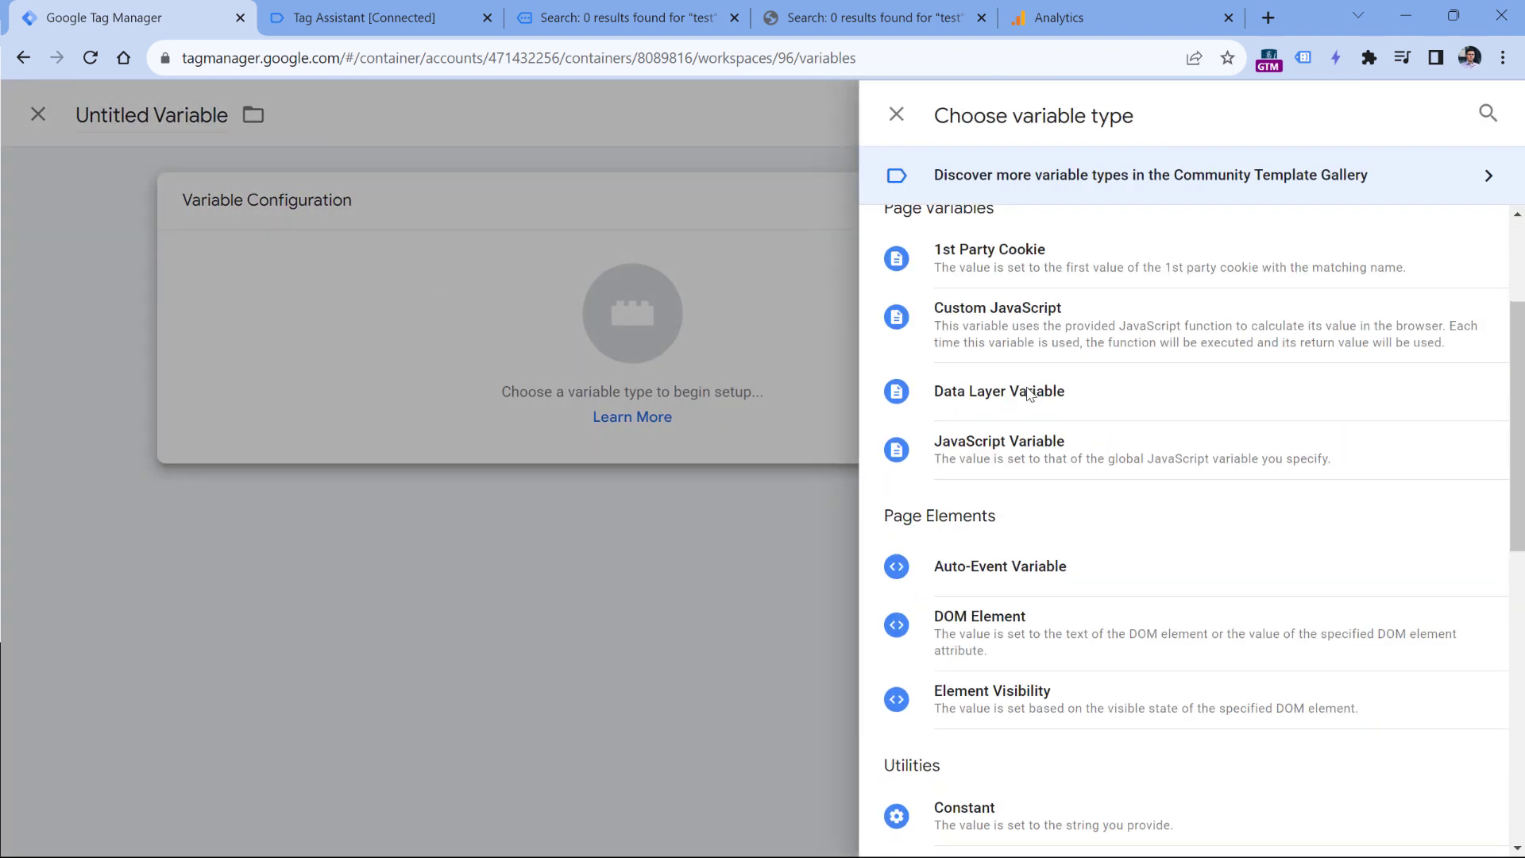
{"action": "left_click", "coordinate": [1003, 623]}
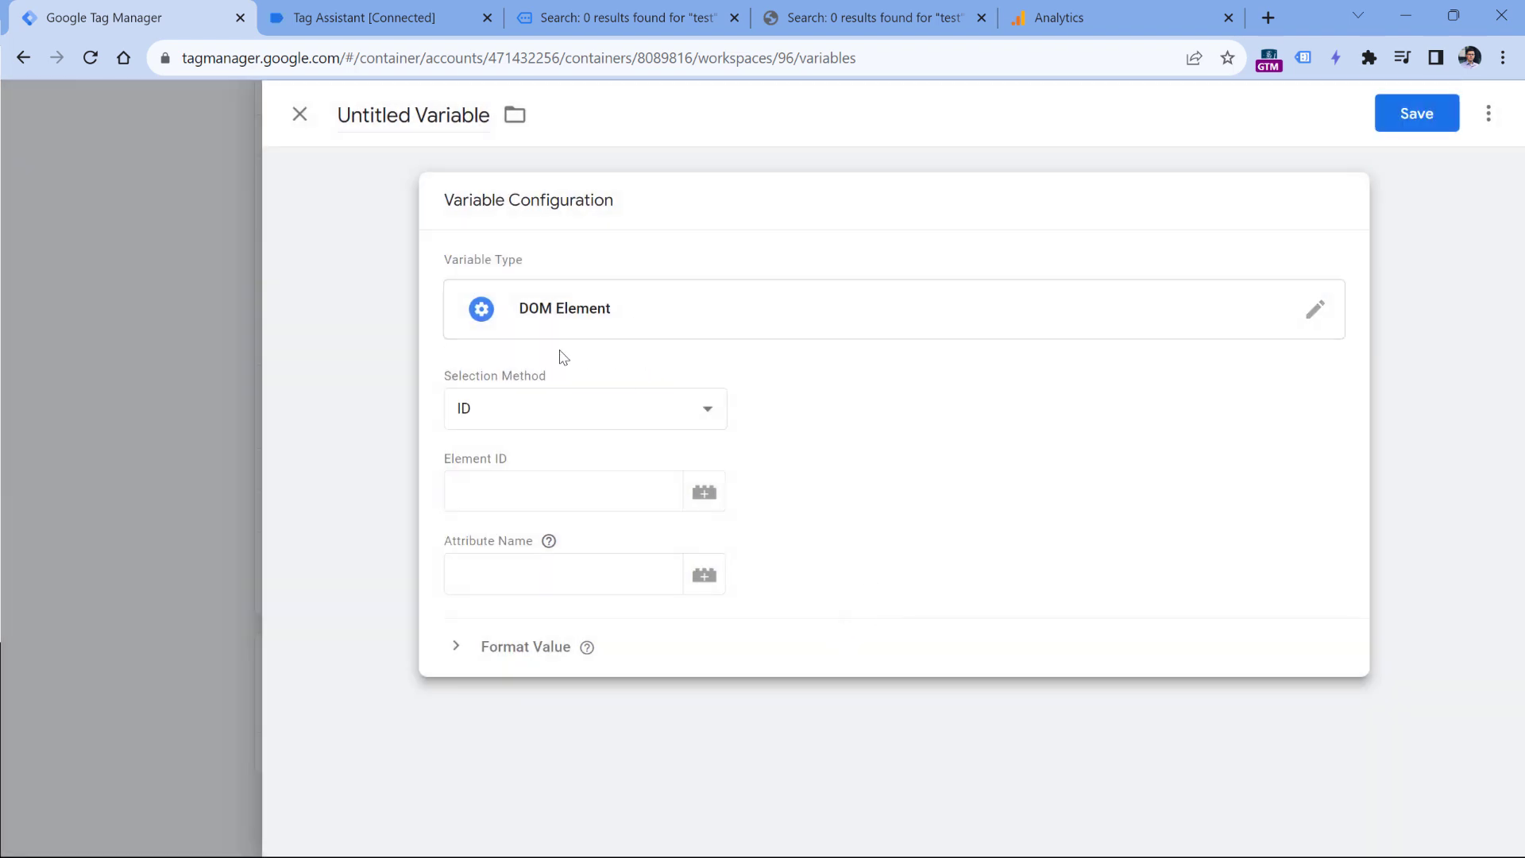
Check the heading's h1 element on the search page, and set the DOM Element variable's selection method to CSS Selector
{"action": "left_click", "coordinate": [603, 22]}
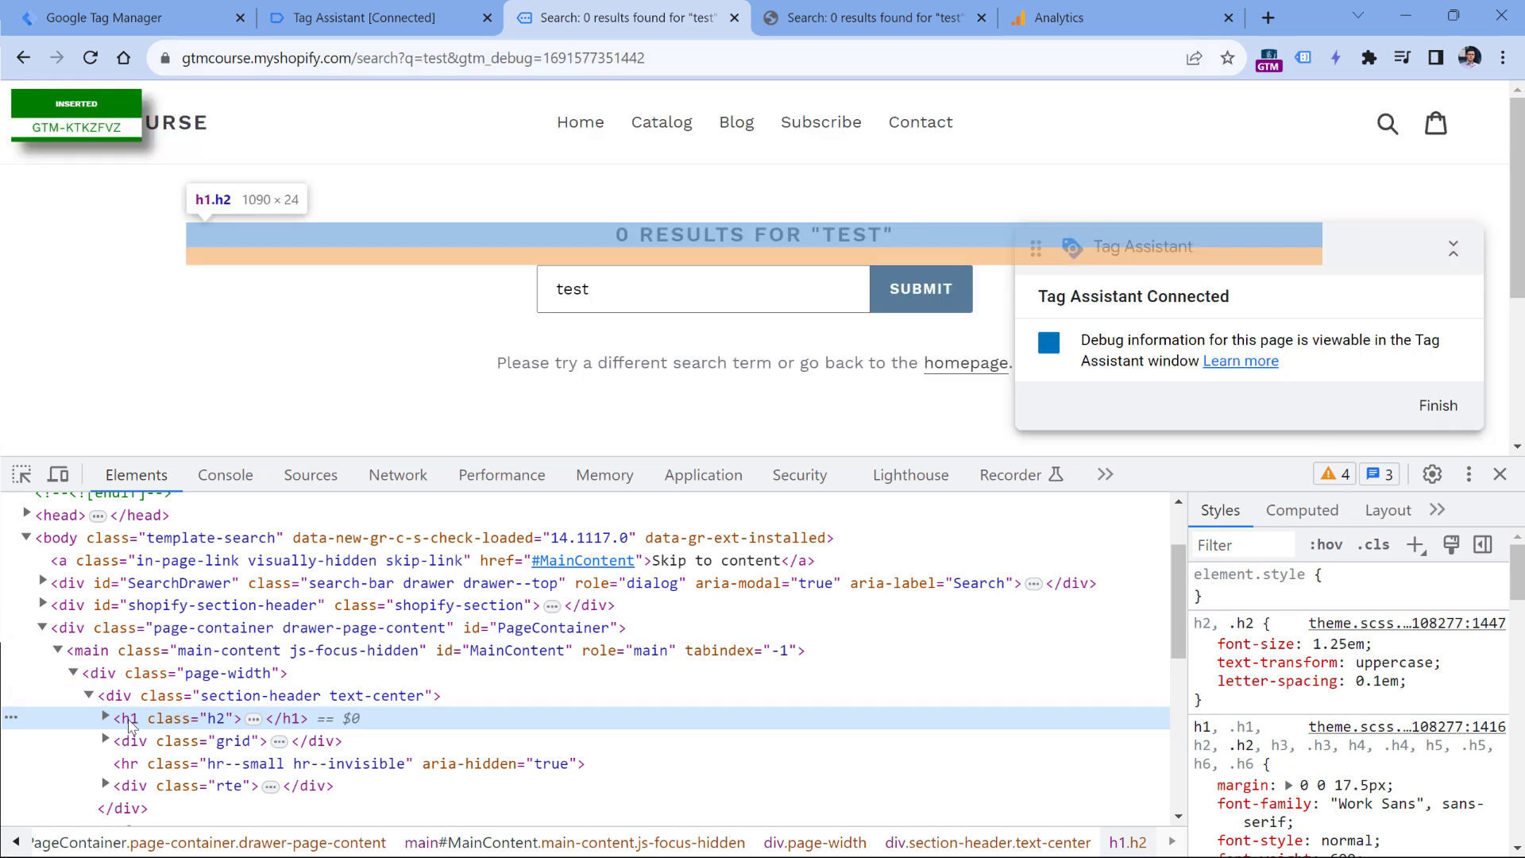
{"action": "left_click", "coordinate": [146, 16]}
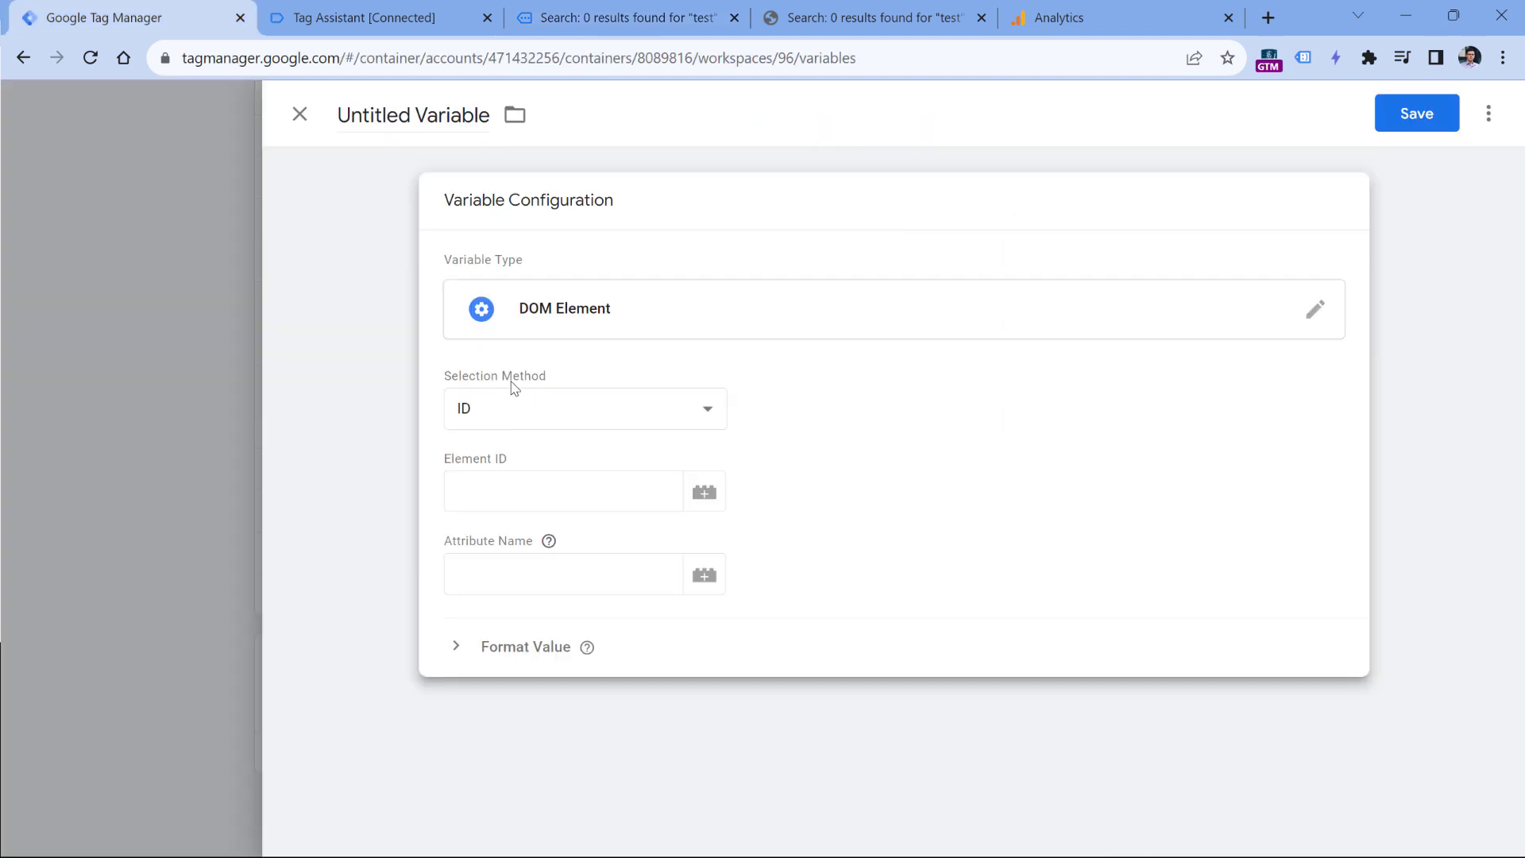
{"action": "left_click", "coordinate": [498, 413]}
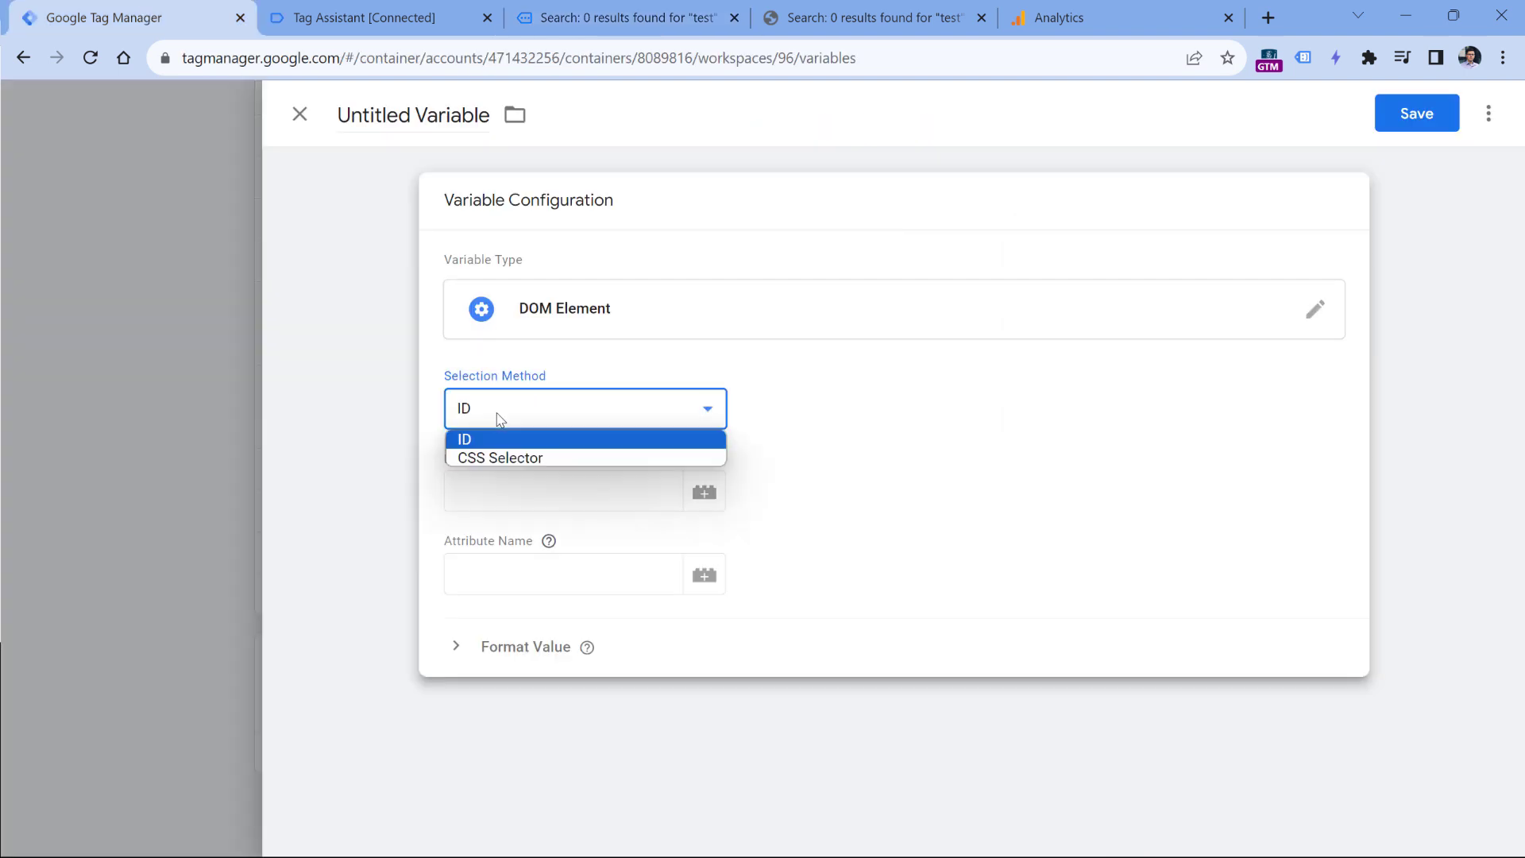
{"action": "left_click", "coordinate": [492, 459]}
Look up the heading's tag and class on the search page, and enter h1.h2 as the variable's element selector
{"action": "left_click", "coordinate": [627, 18]}
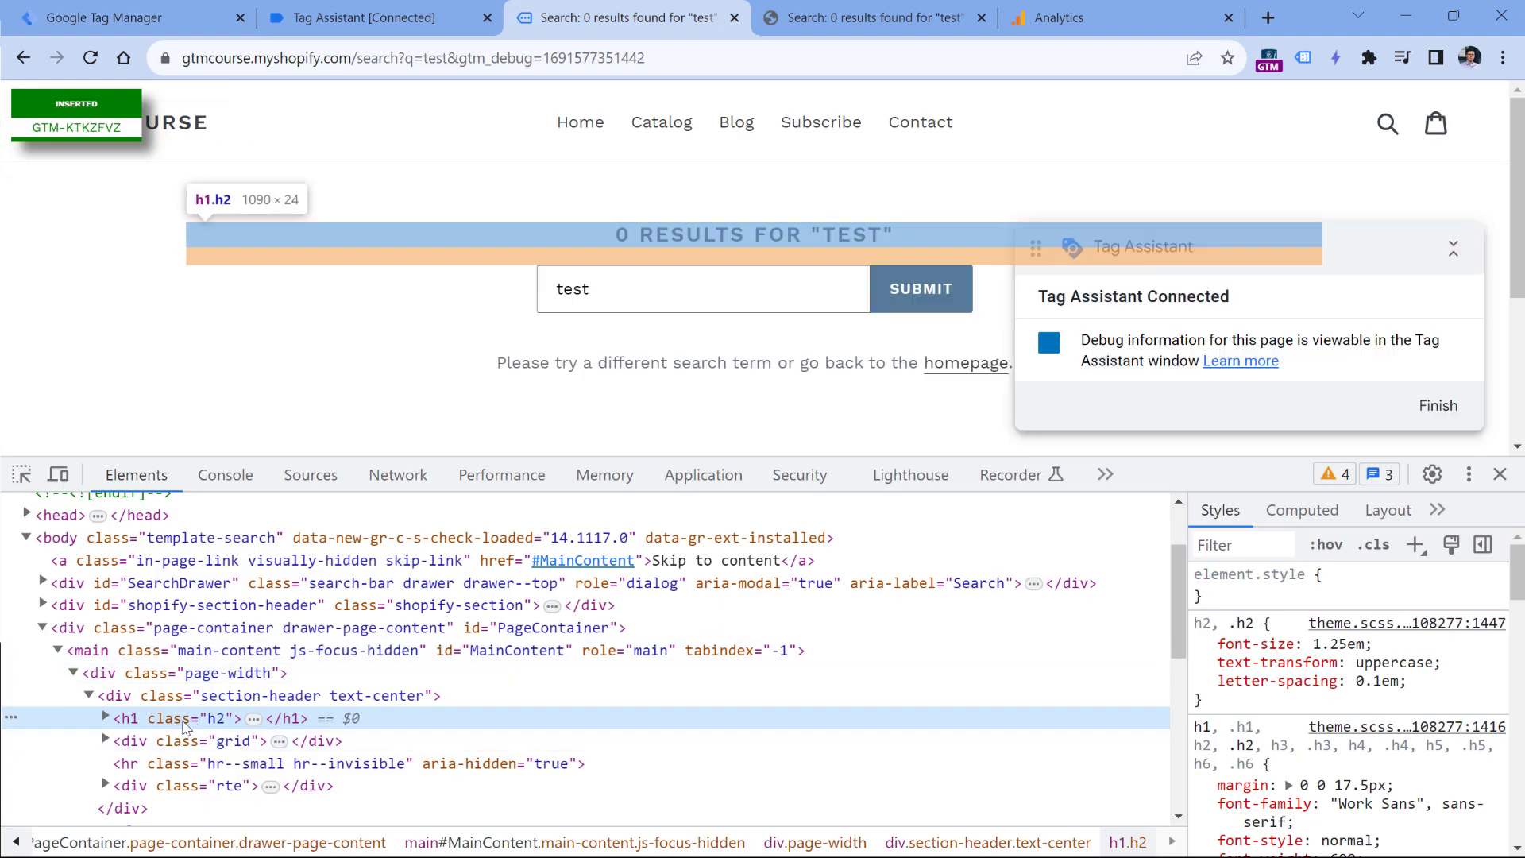
{"action": "left_click", "coordinate": [127, 18]}
{"action": "left_click", "coordinate": [500, 492]}
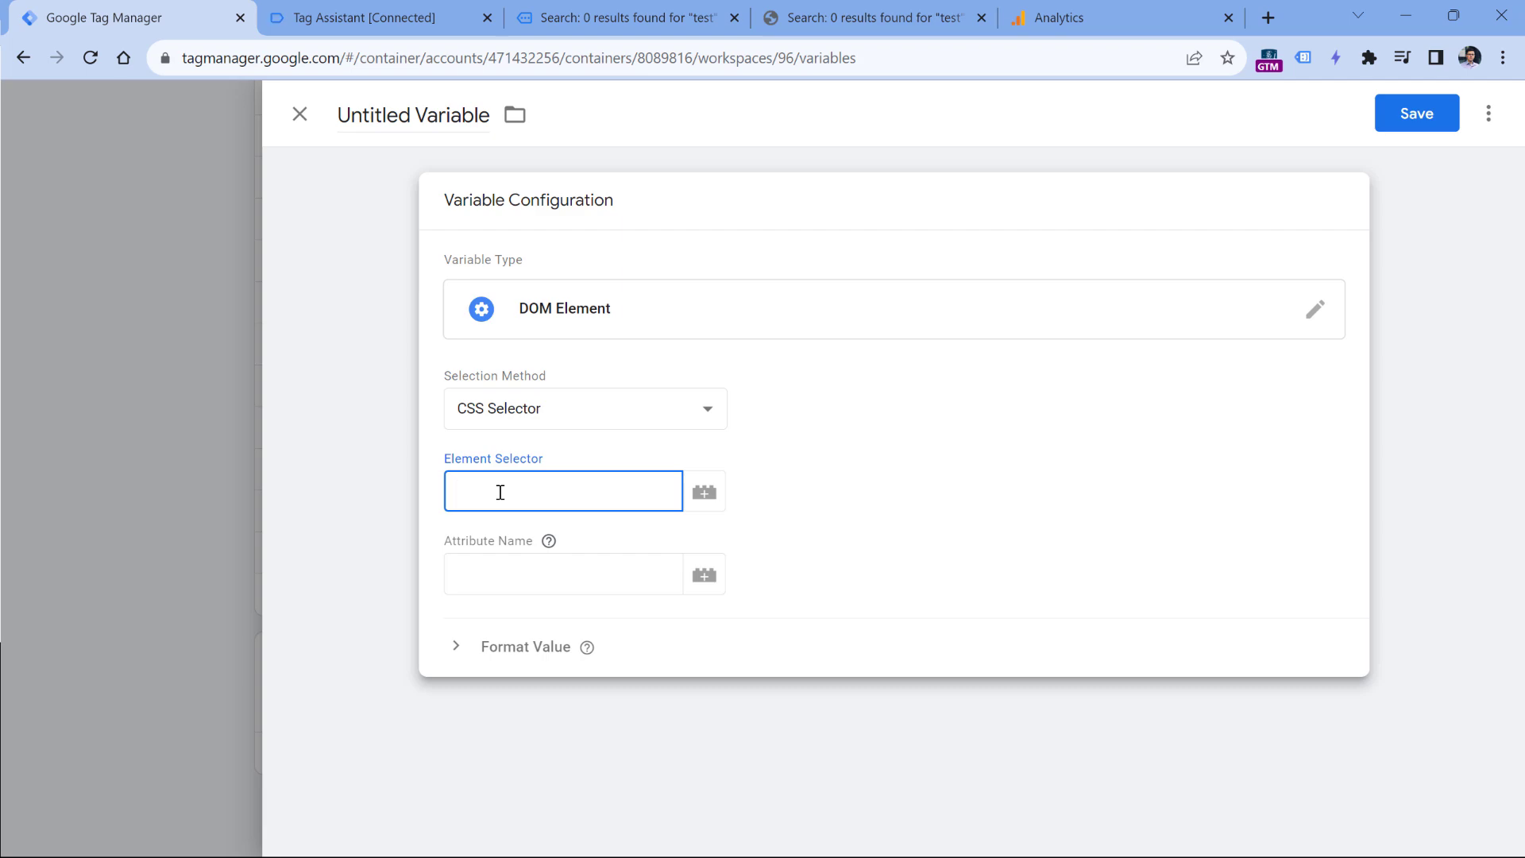
{"action": "type", "text": "1"}
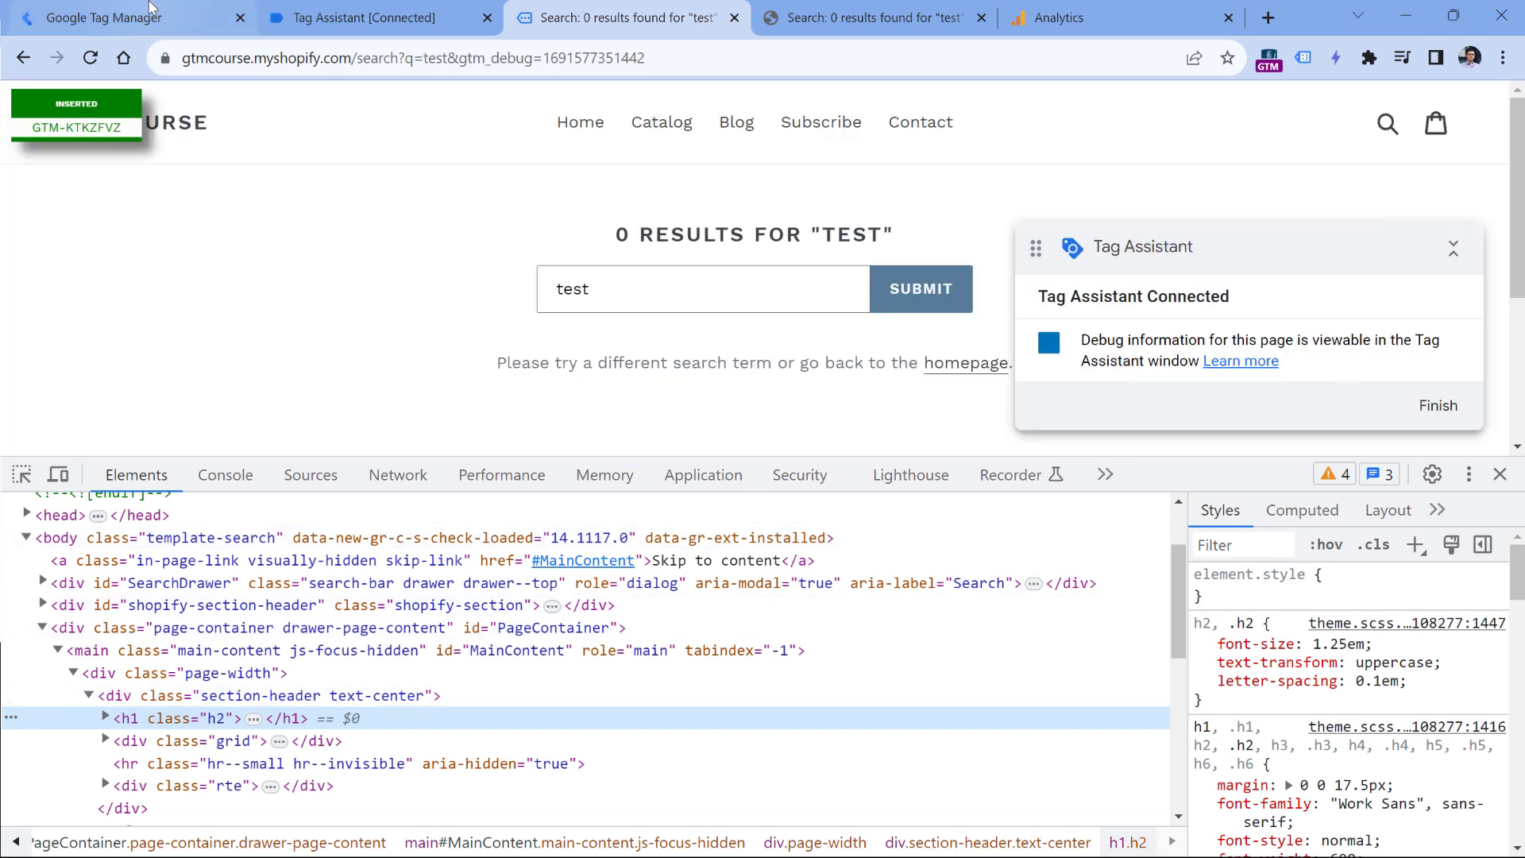
{"action": "left_click", "coordinate": [149, 16]}
{"action": "type", "text": "."}
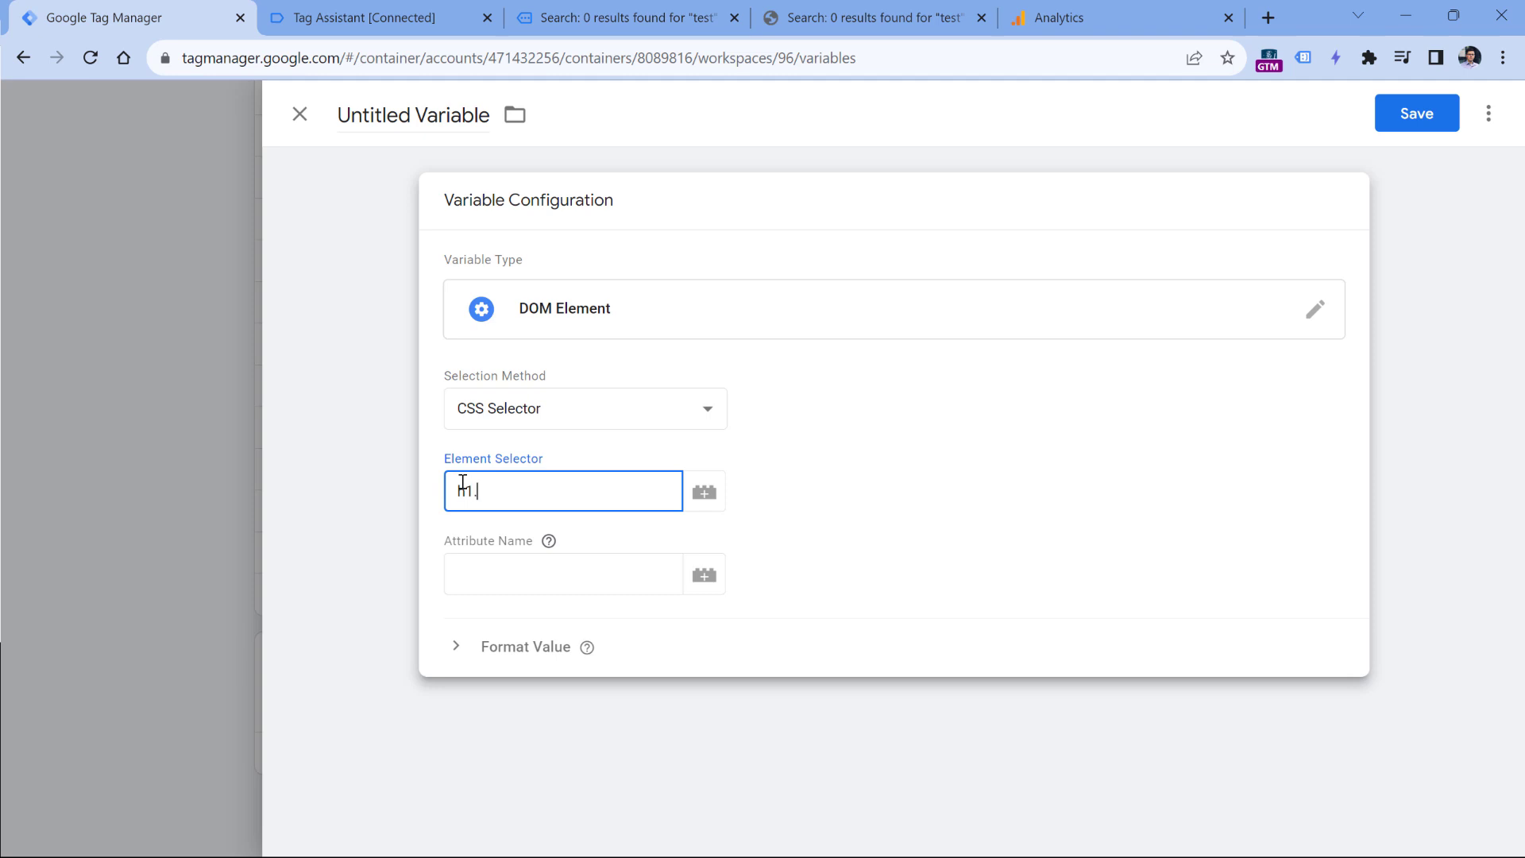
{"action": "type", "text": "h2"}
{"action": "double_click", "coordinate": [476, 492]}
{"action": "left_click_drag", "start_coordinate": [476, 493], "coordinate": [505, 492]}
Name the variable "DOM - heading" and save it
{"action": "left_click", "coordinate": [425, 116]}
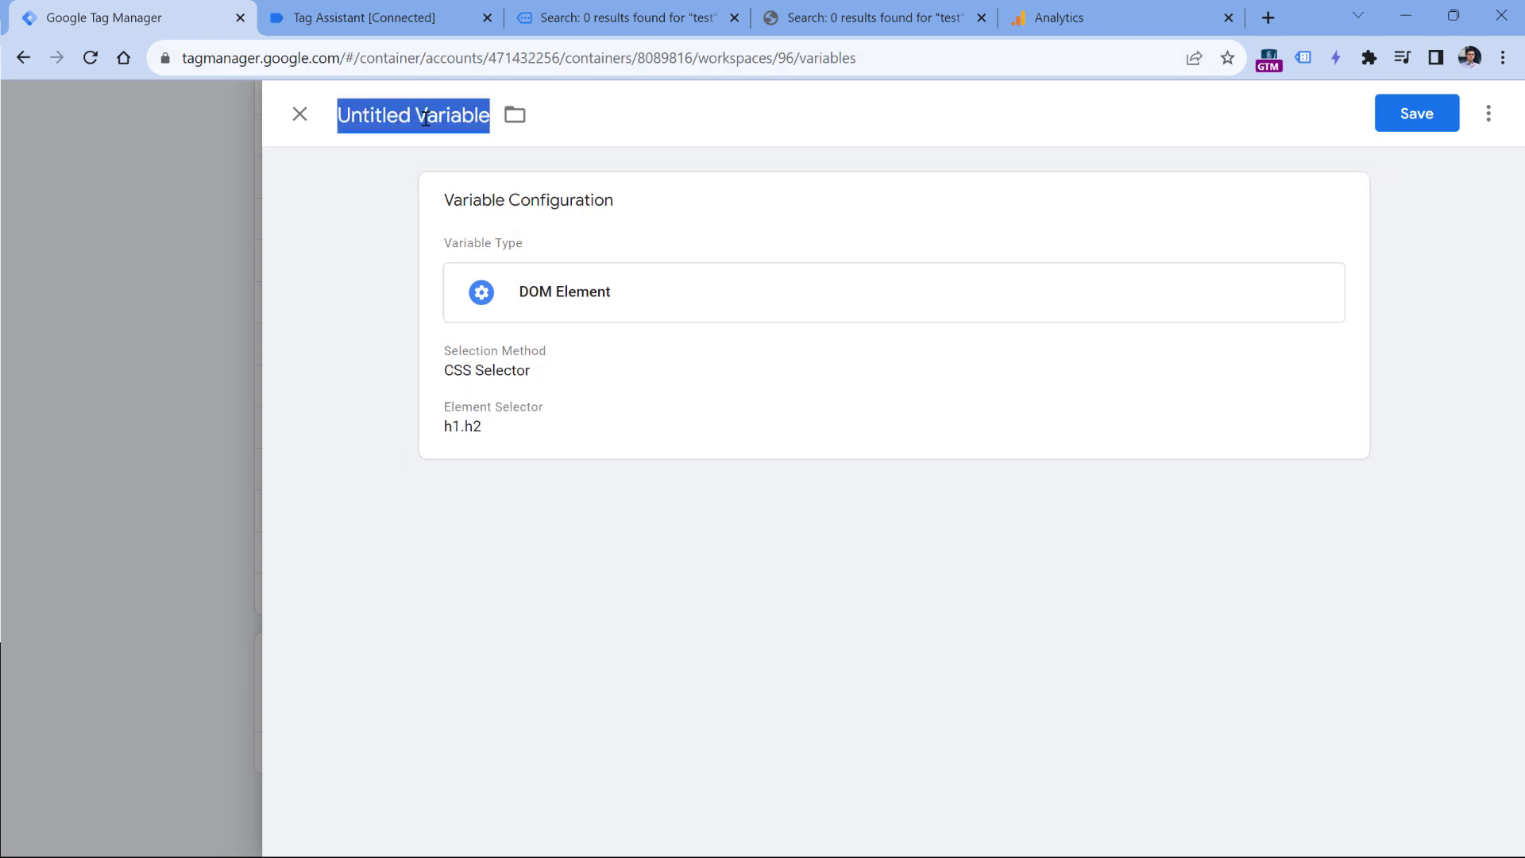
{"action": "type", "text": "DOM - heading"}
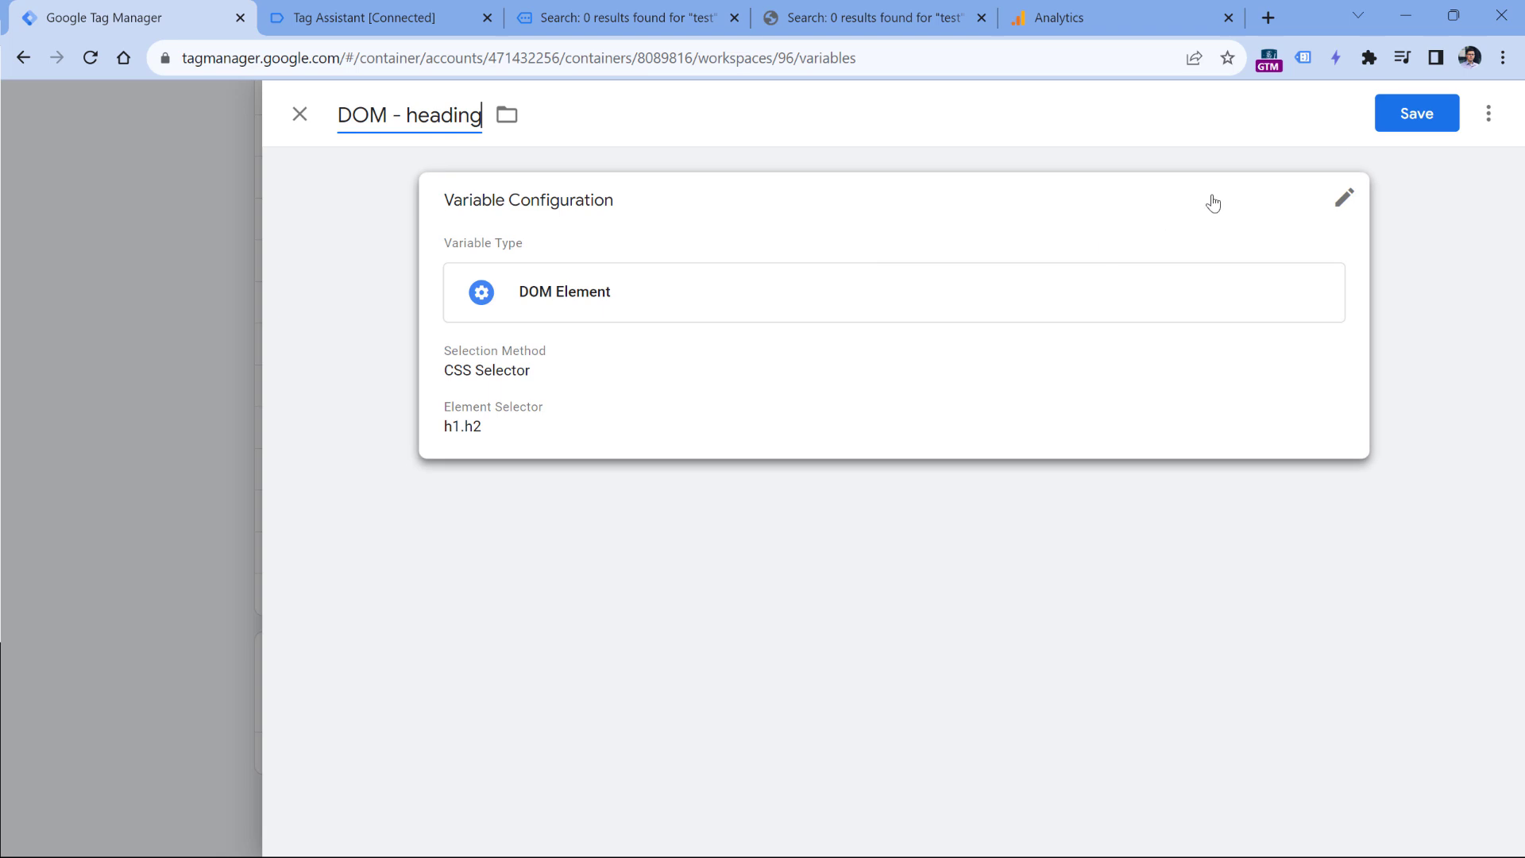
{"action": "left_click", "coordinate": [1413, 113]}
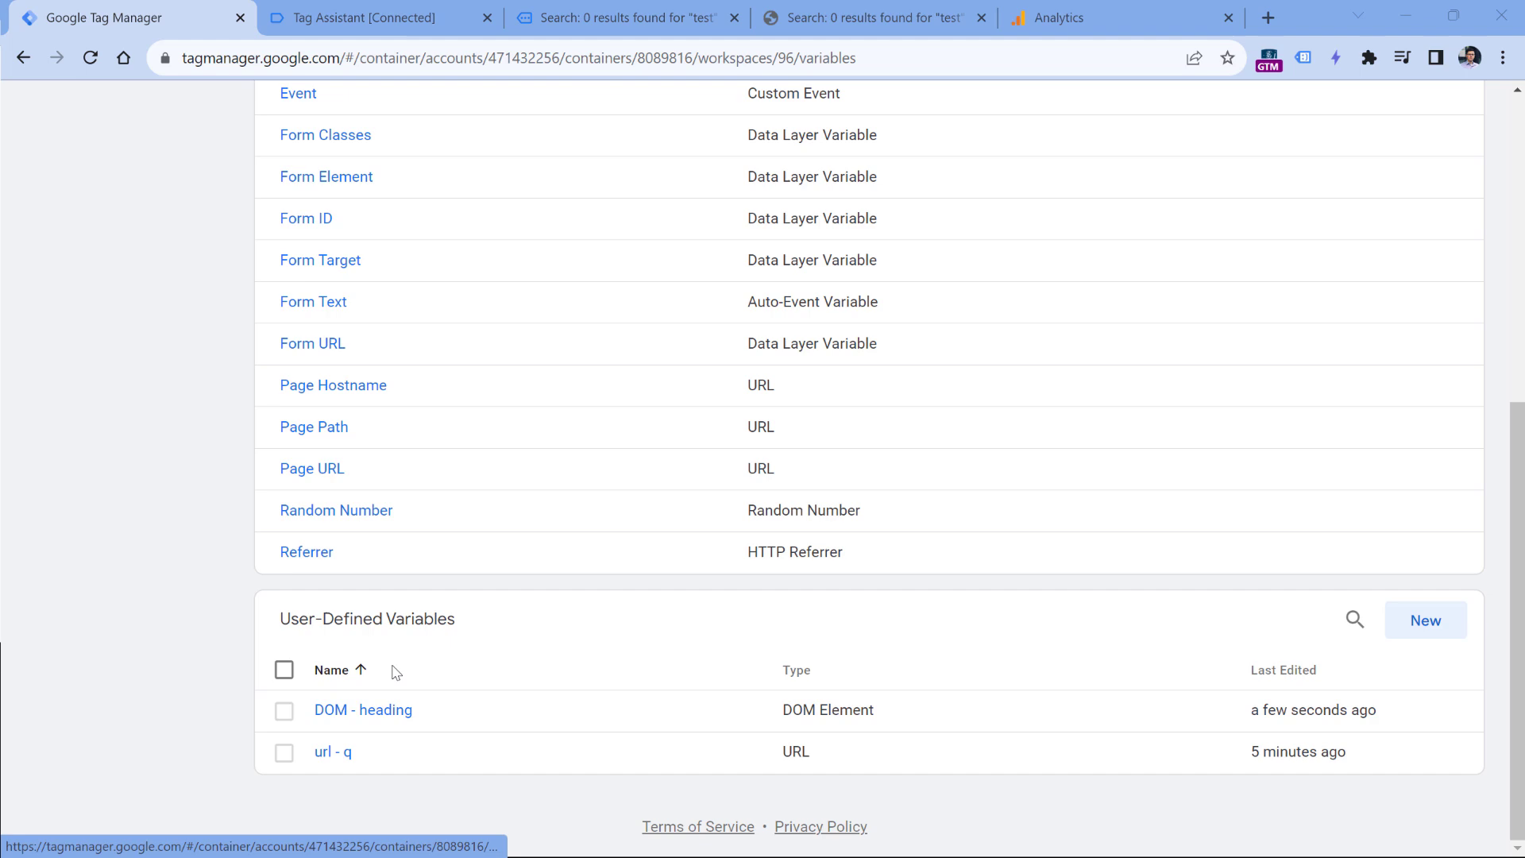
Review the results heading text on the search results page
{"action": "left_click", "coordinate": [556, 18]}
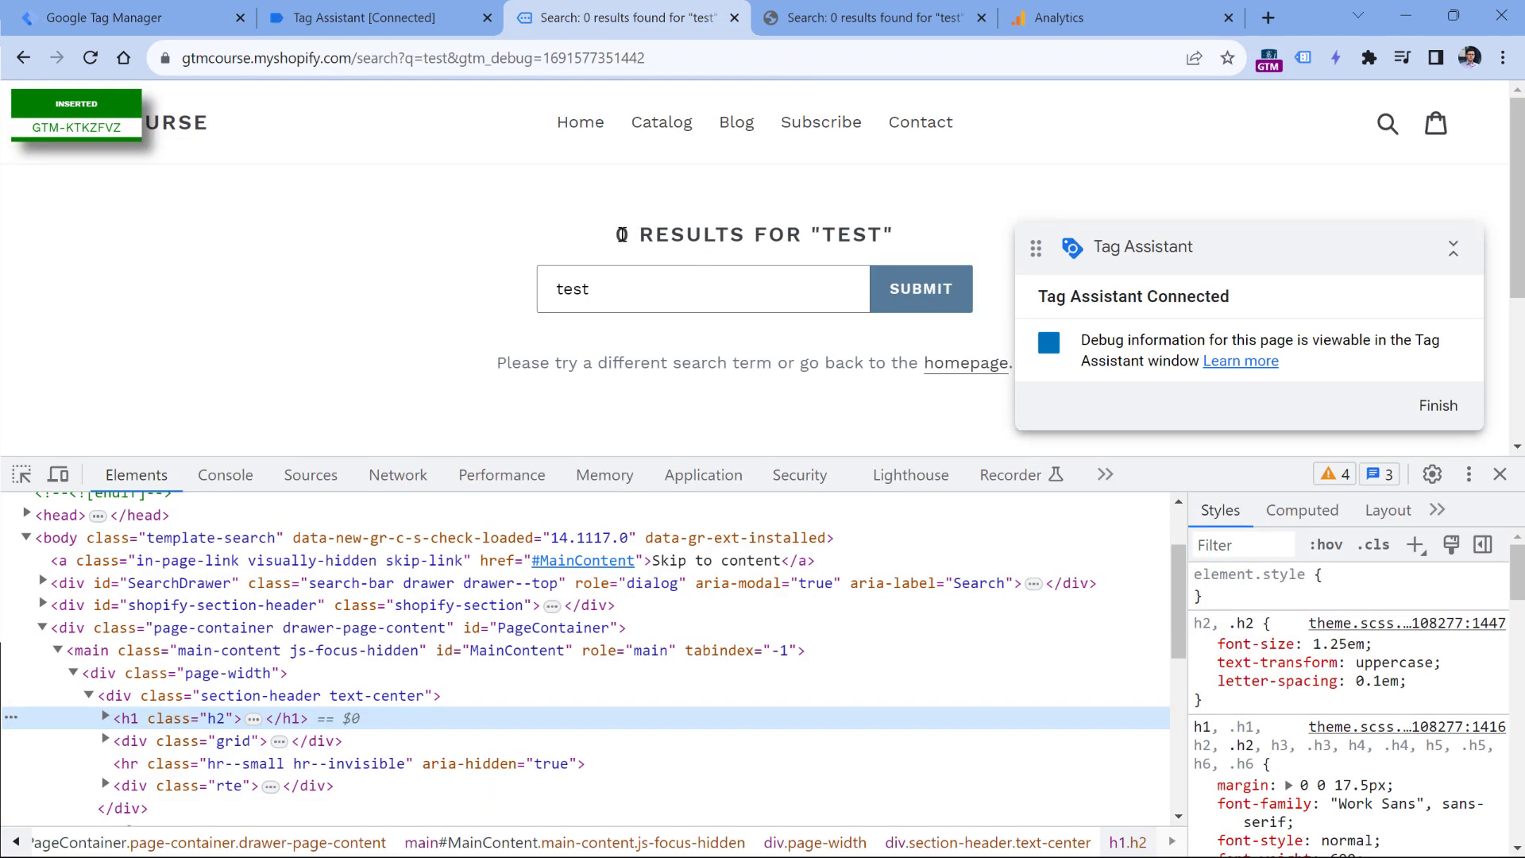
{"action": "left_click_drag", "start_coordinate": [619, 234], "coordinate": [744, 235]}
{"action": "left_click", "coordinate": [707, 307]}
Preview the container and check the DOM - heading variable's value under the DOM Ready event in Tag Assistant
{"action": "key", "text": "ctrl+1"}
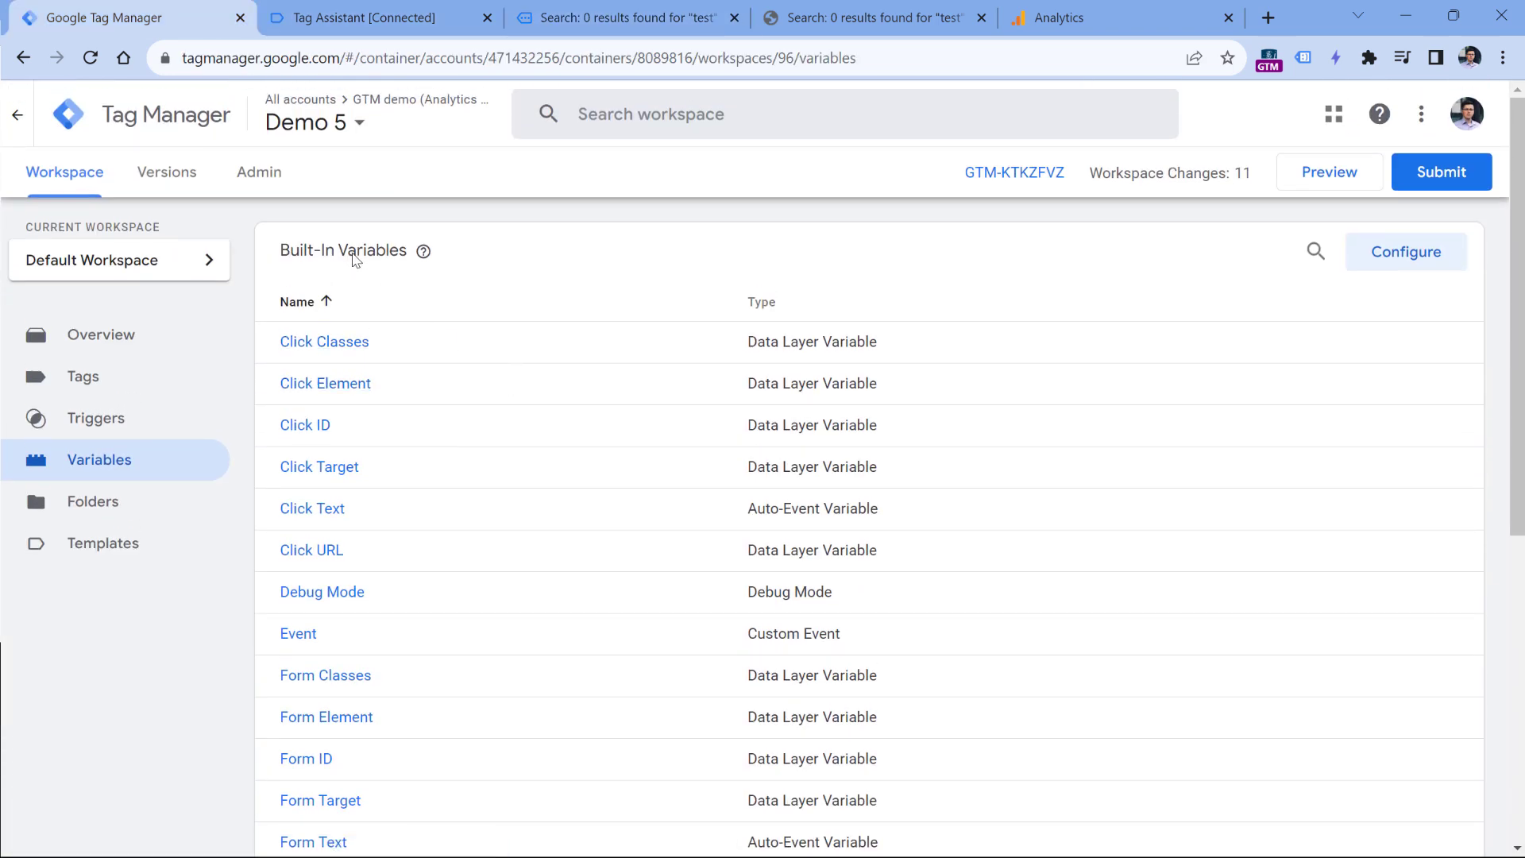
{"action": "left_click", "coordinate": [1325, 181]}
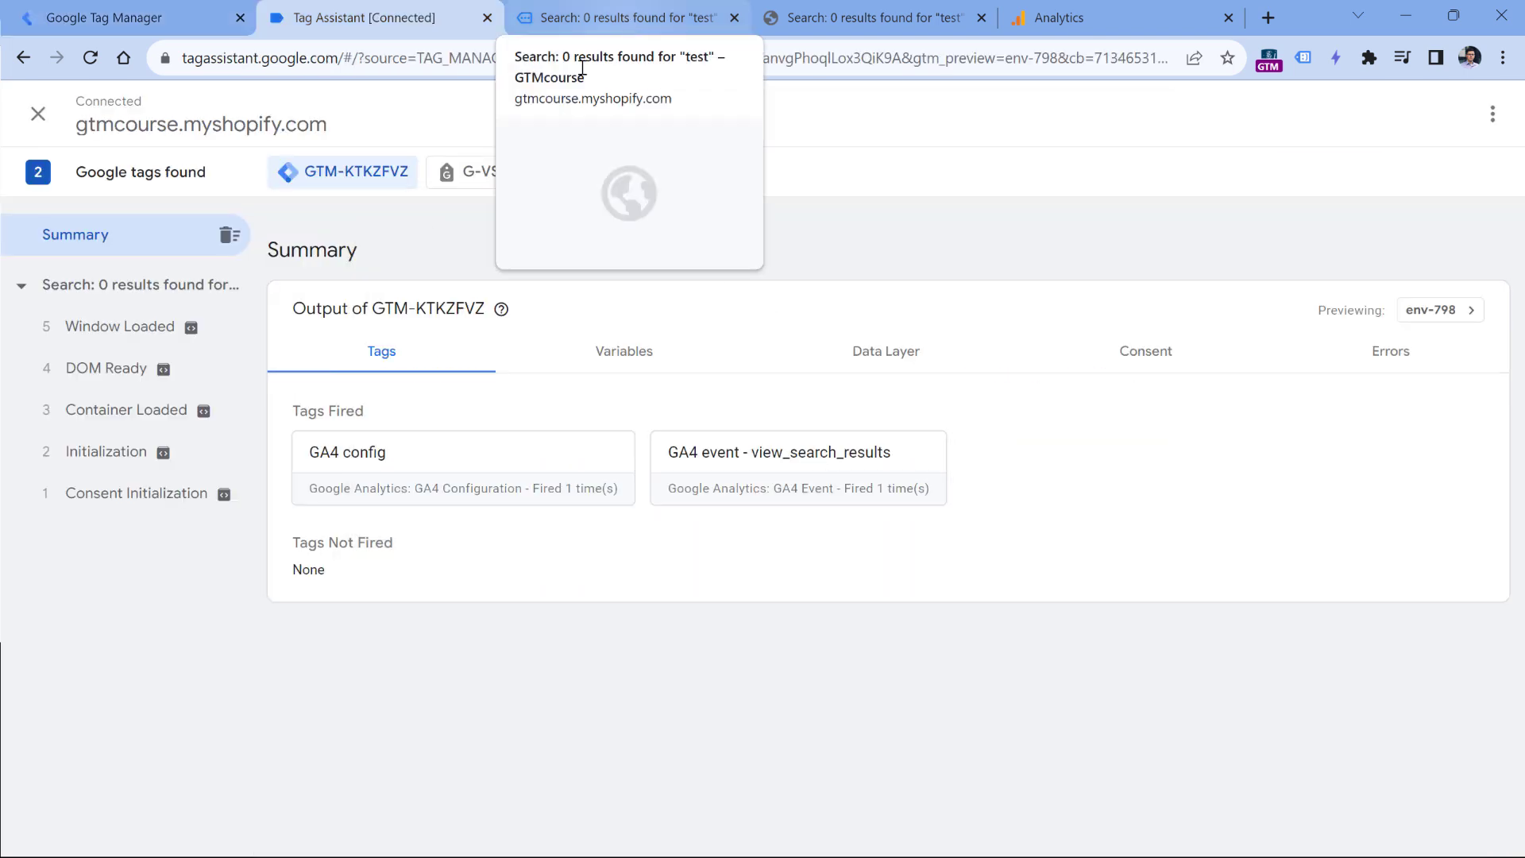
{"action": "left_click", "coordinate": [102, 366]}
{"action": "left_click", "coordinate": [650, 477]}
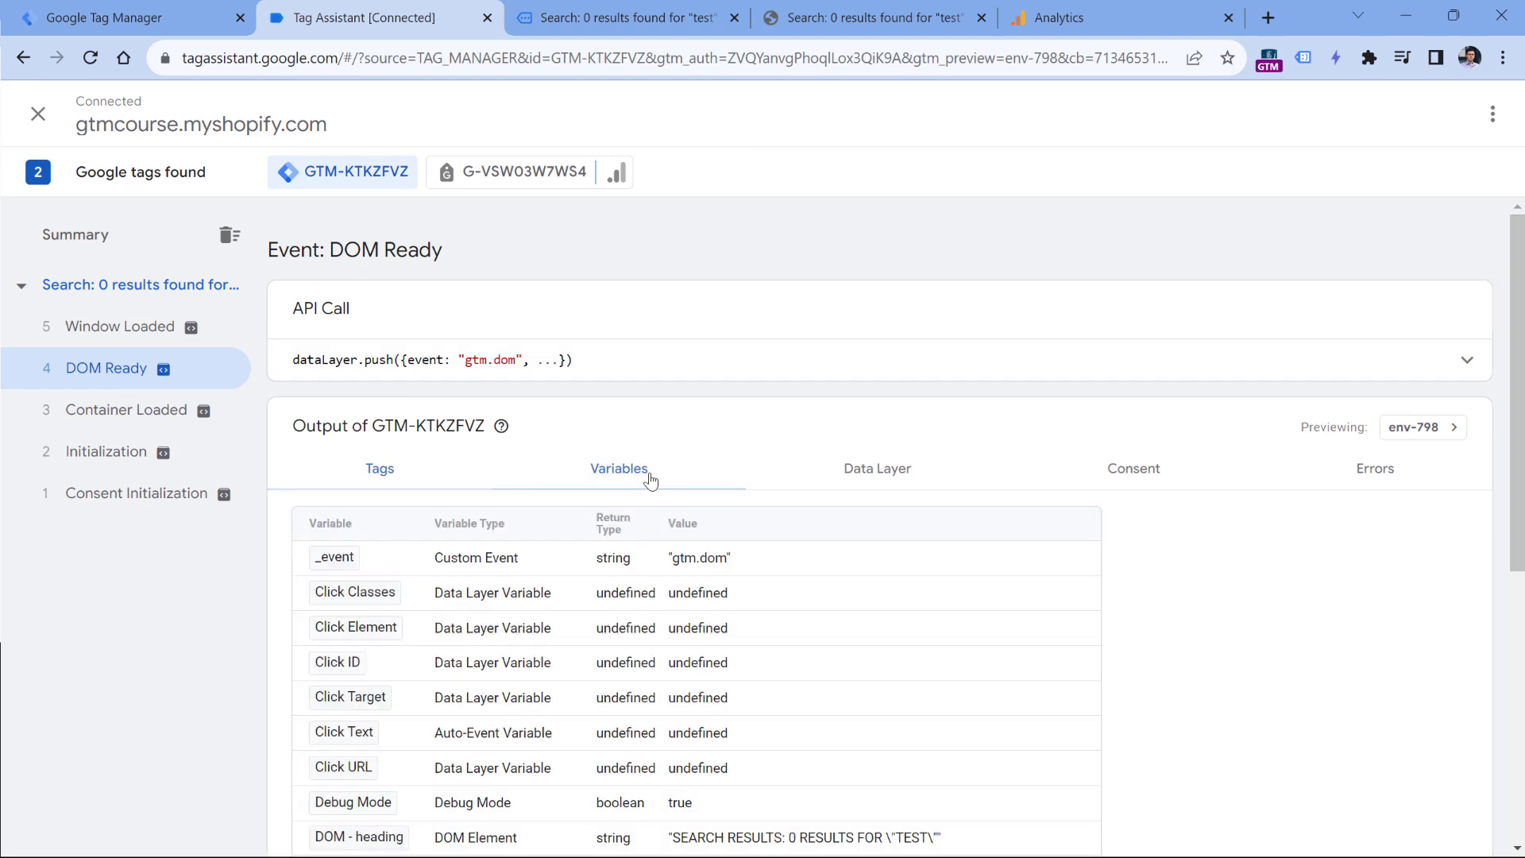
{"action": "scroll", "coordinate": [649, 478], "scroll_direction": "down", "scroll_amount": 3}
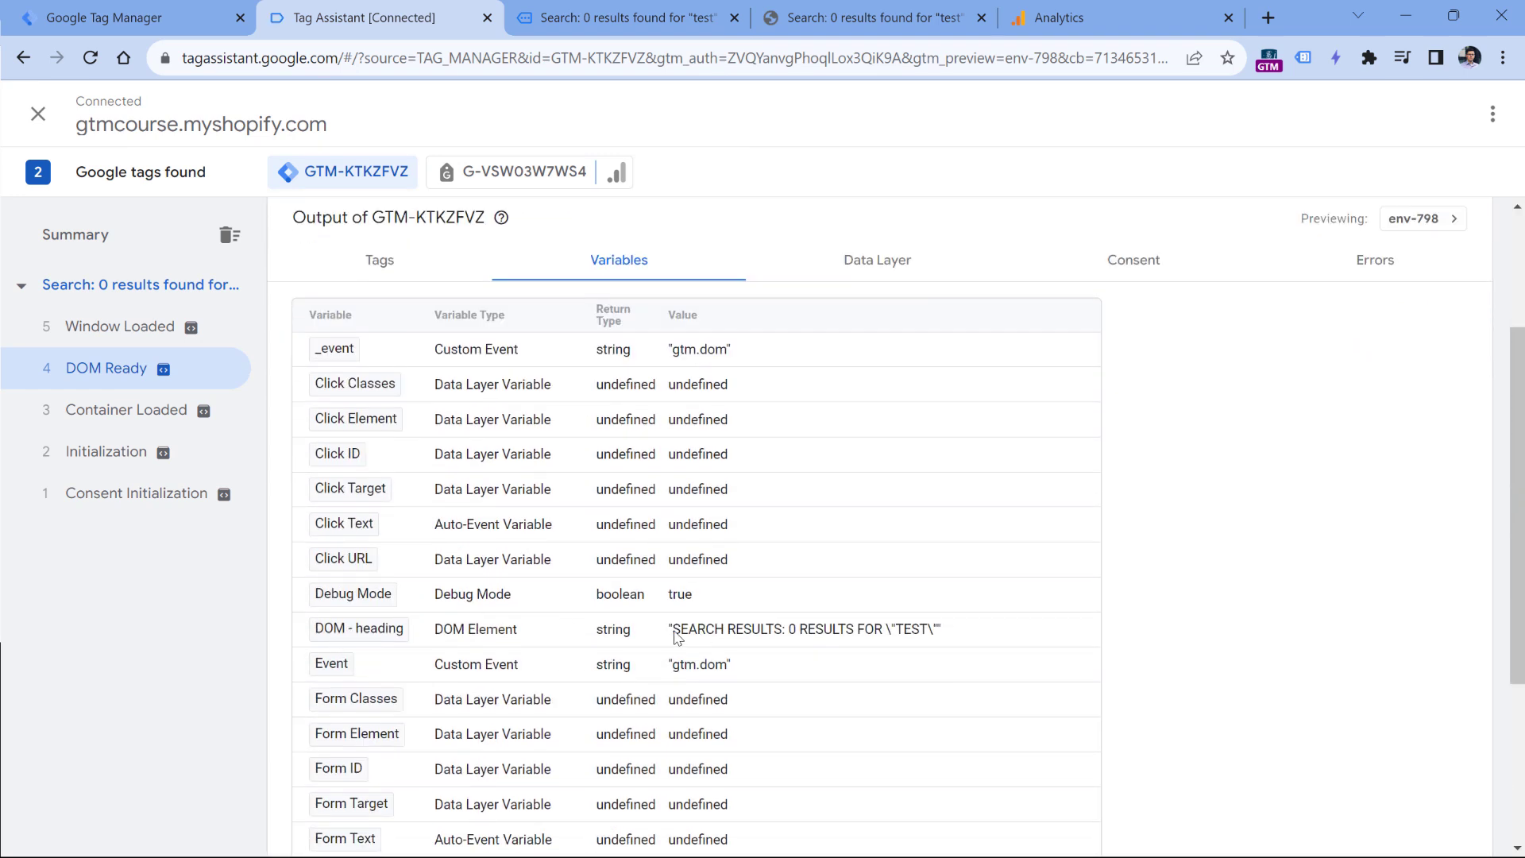
{"action": "left_click_drag", "start_coordinate": [673, 636], "coordinate": [936, 636]}
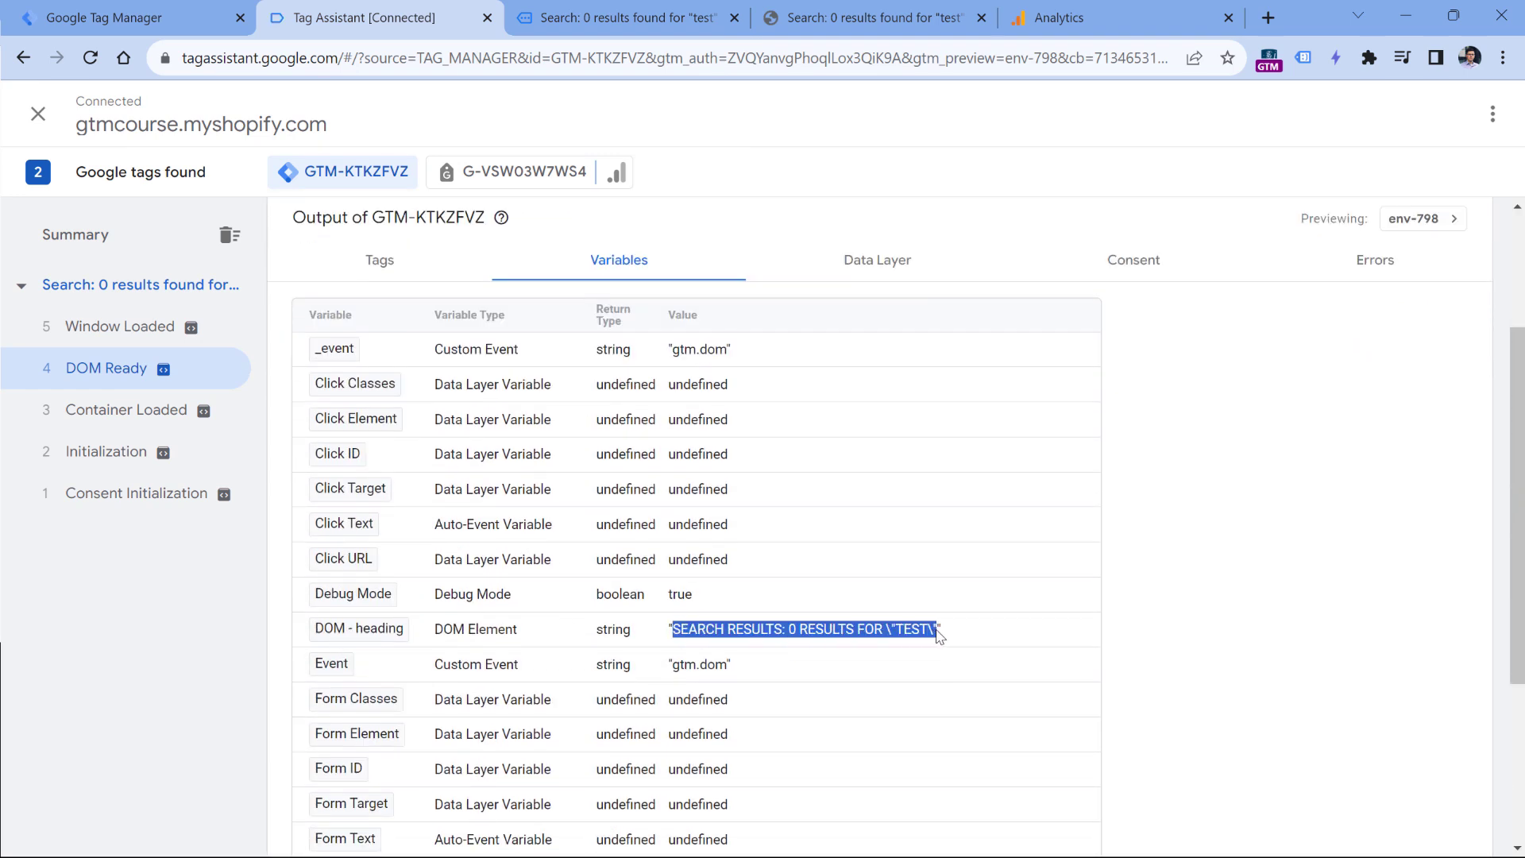
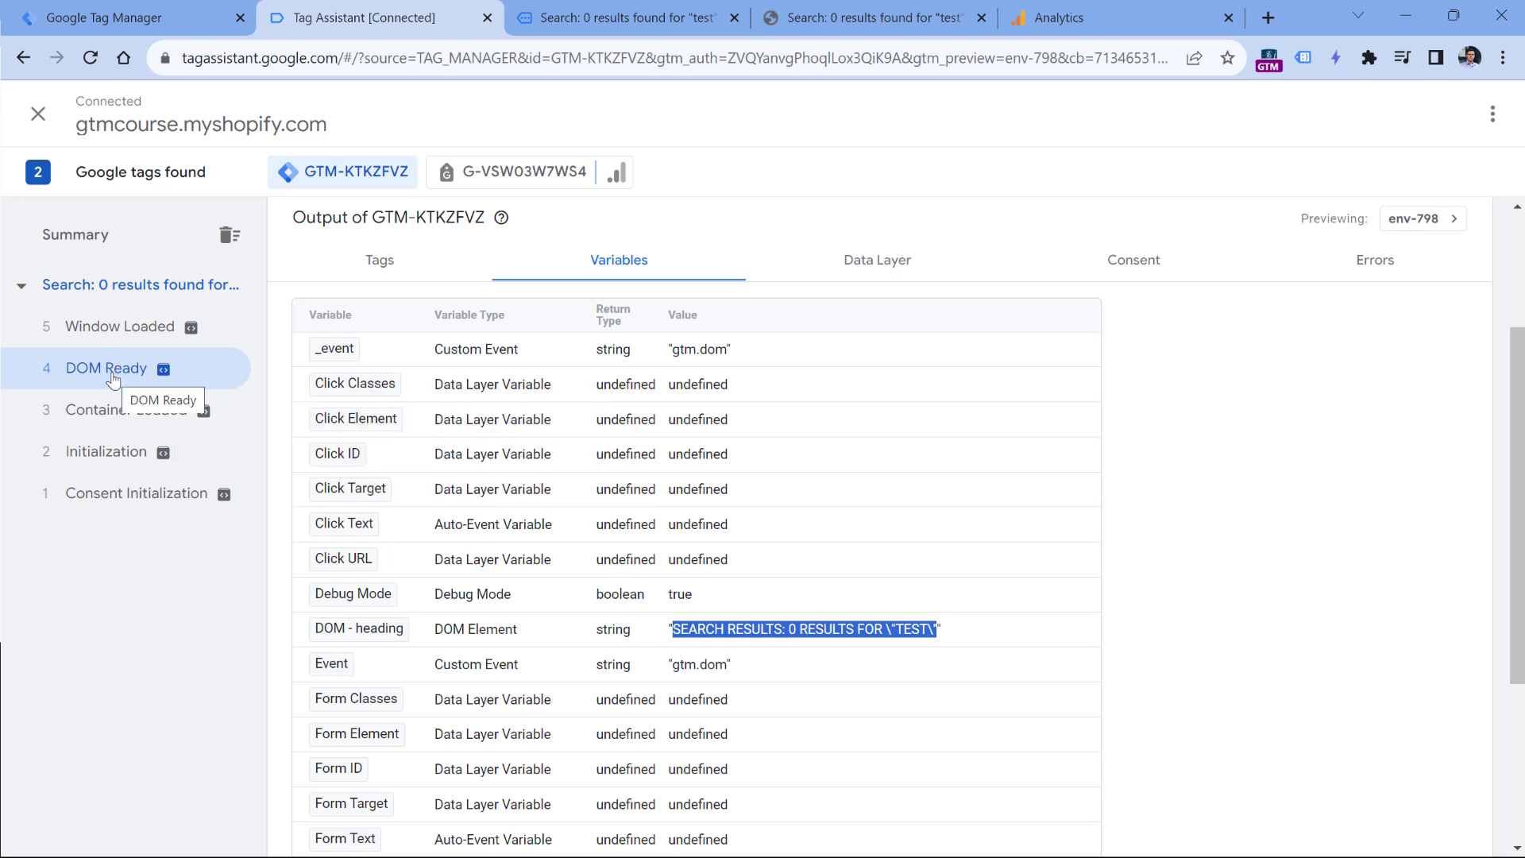
Return to Google Tag Manager and create a new user-defined variable of type Custom JavaScript
{"action": "left_click", "coordinate": [111, 15]}
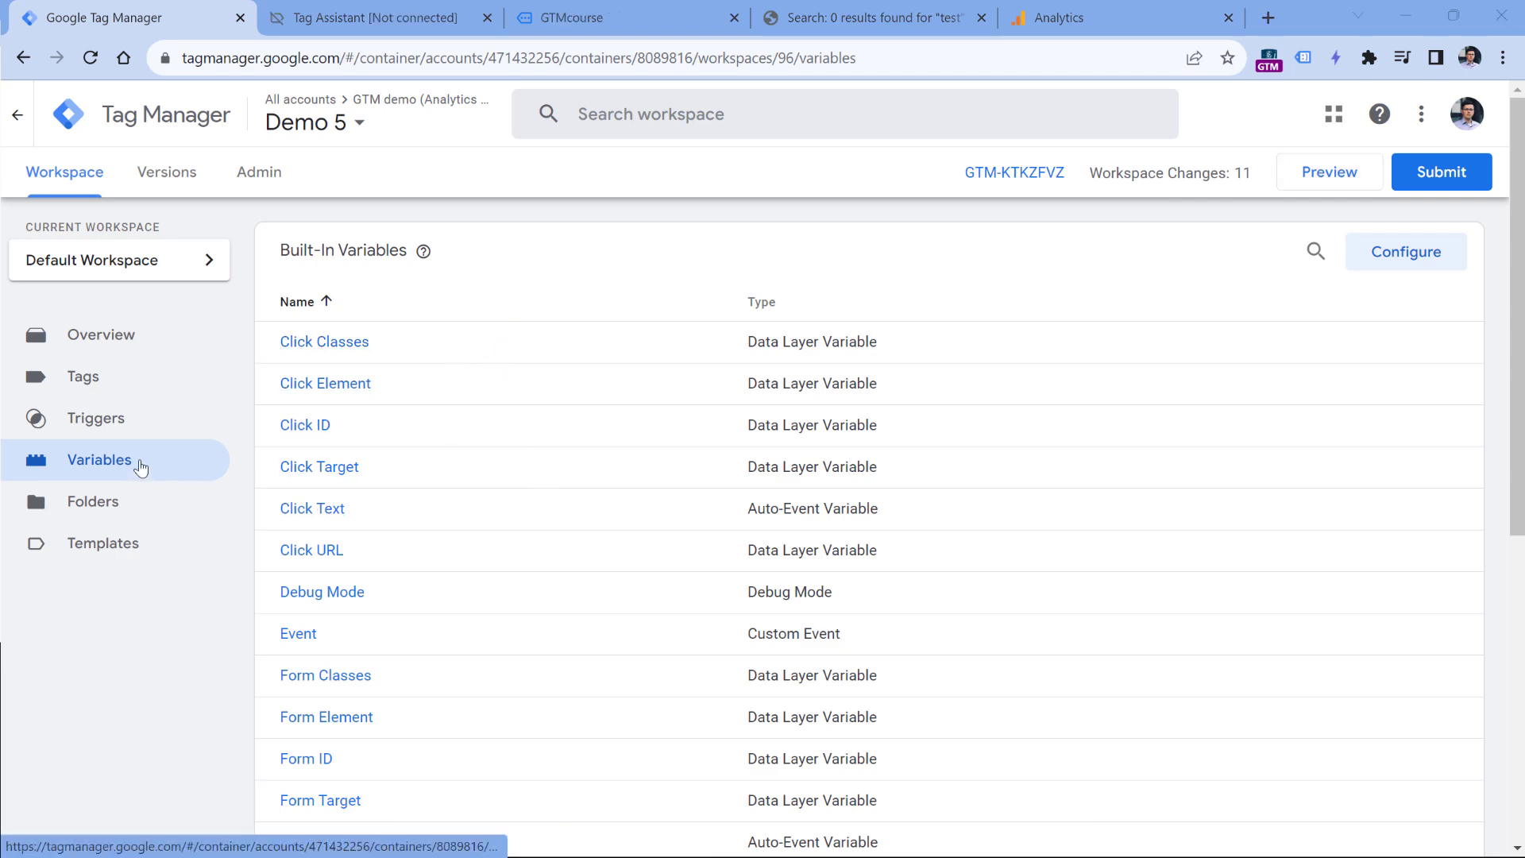
{"action": "scroll", "coordinate": [504, 472], "scroll_direction": "down", "scroll_amount": 7}
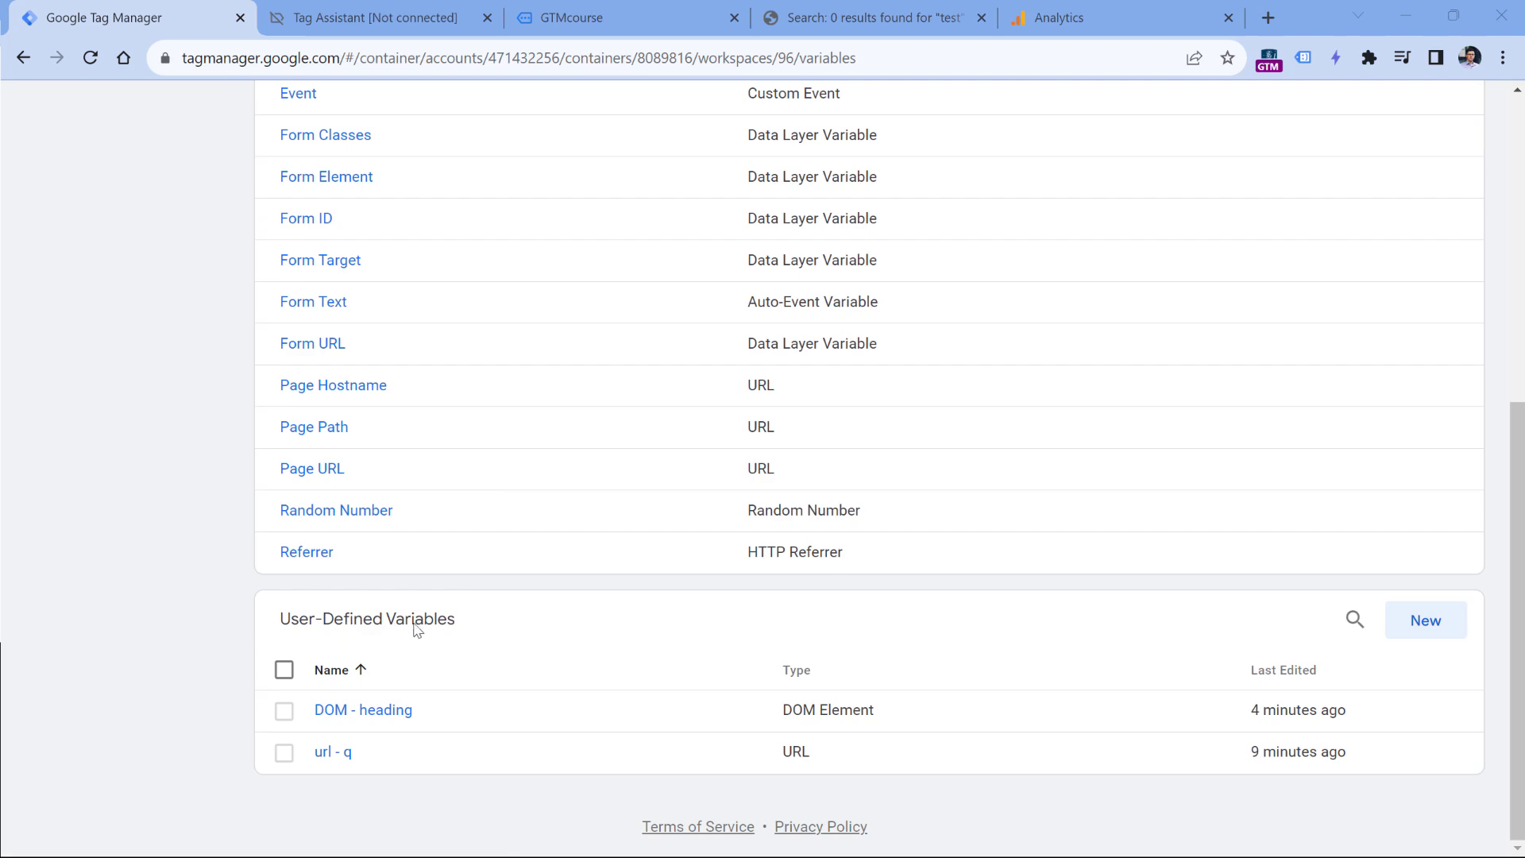
{"action": "left_click", "coordinate": [1427, 622]}
{"action": "left_click", "coordinate": [534, 310]}
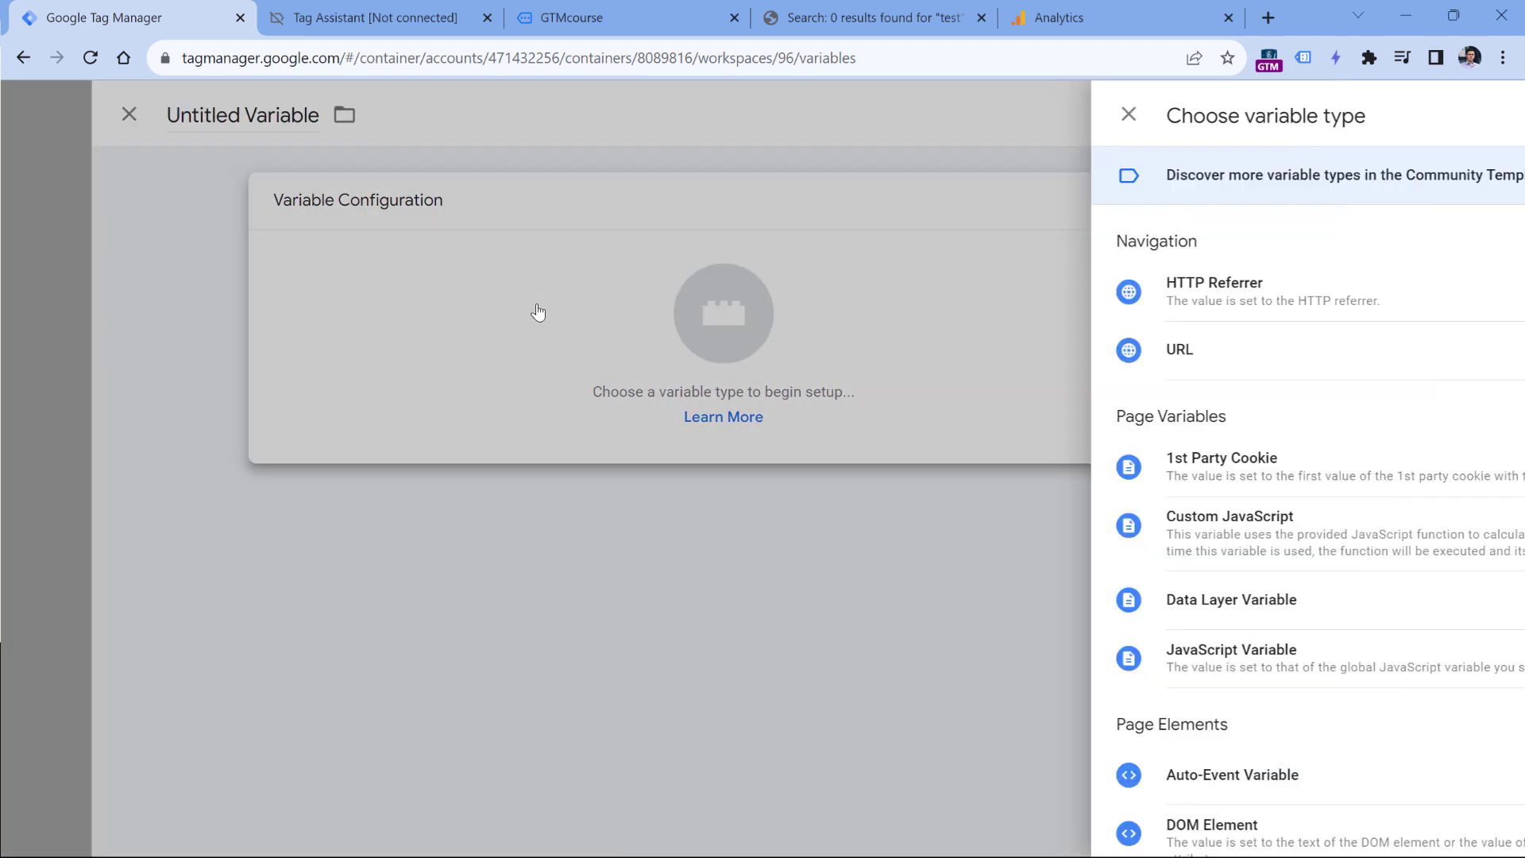
{"action": "left_click", "coordinate": [1016, 556]}
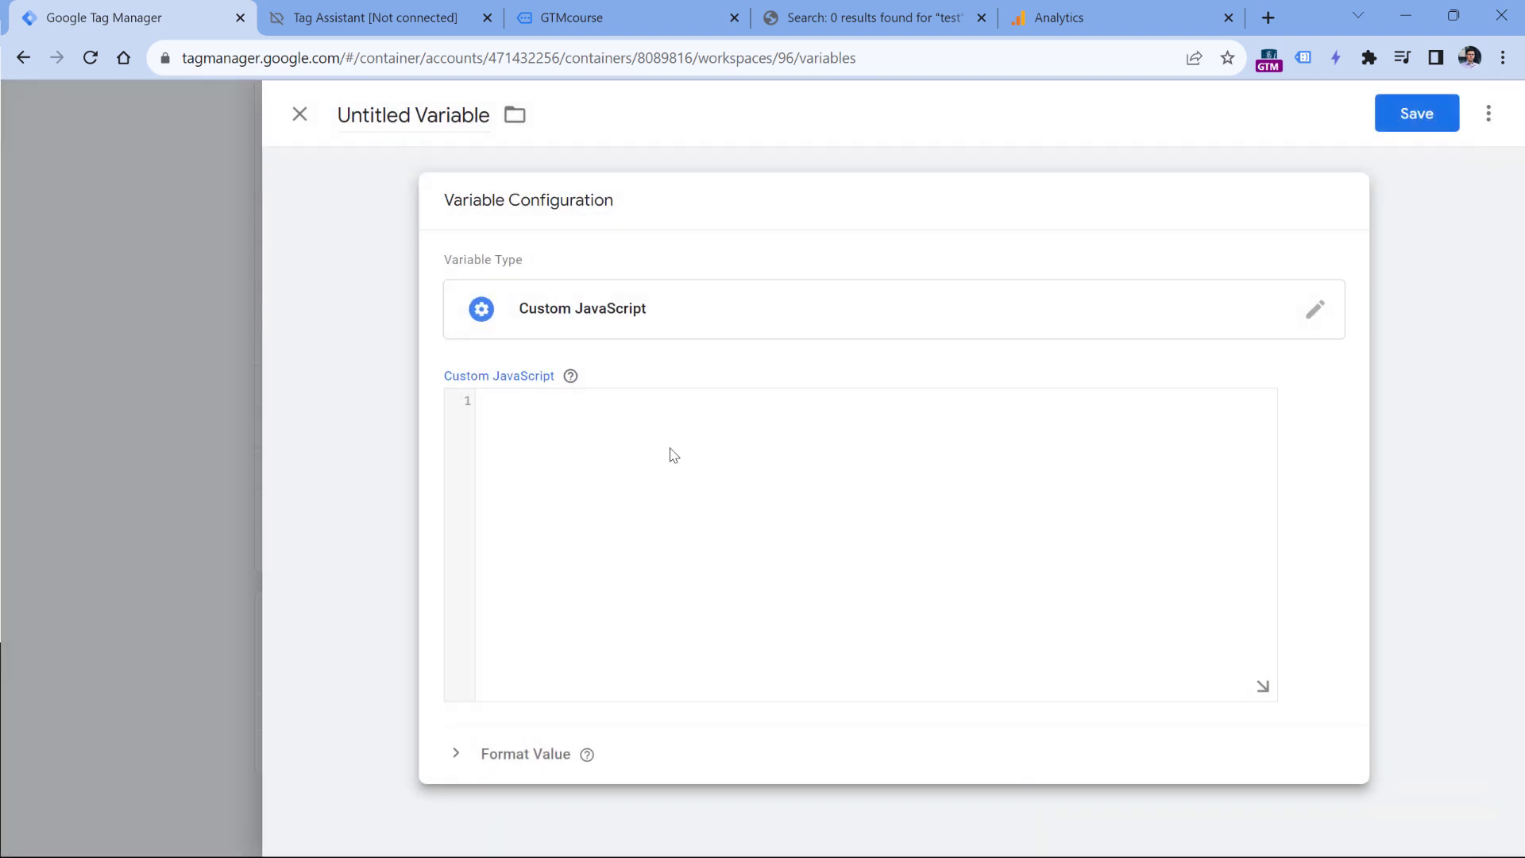
Write an empty function(){} block in the Custom JavaScript code, with blank lines between its braces
{"action": "type", "text": "function(){}"}
{"action": "key", "text": "Return"}
{"action": "key", "text": "Return"}
{"action": "key", "text": "Up"}
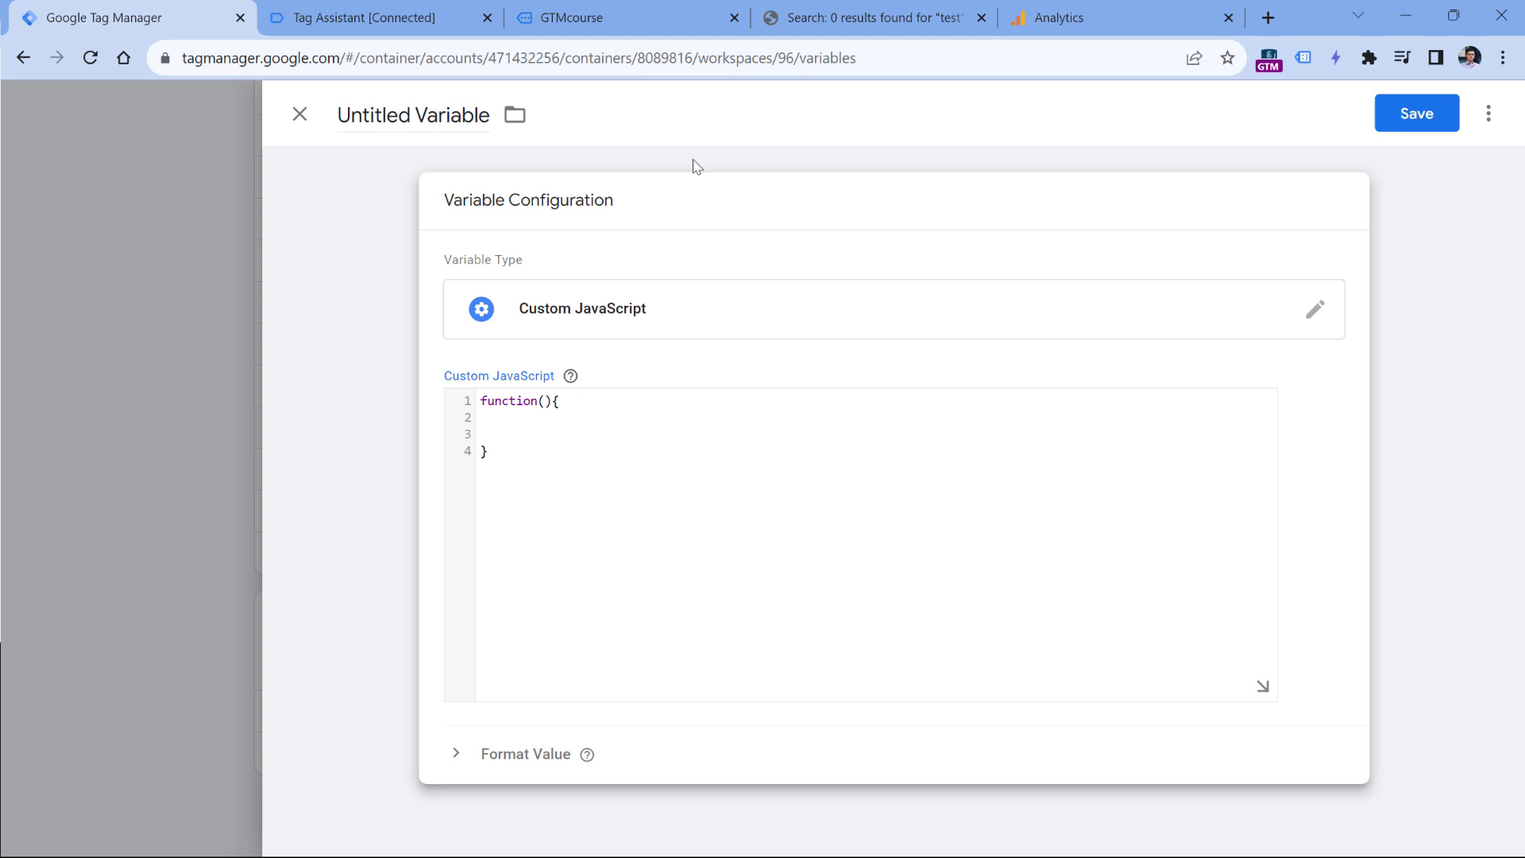
Begin an if condition inside the function that references the {{DOM - heading}} variable
{"action": "type", "text": ")"}
{"action": "key", "text": "Left"}
{"action": "type", "text": "{{"}
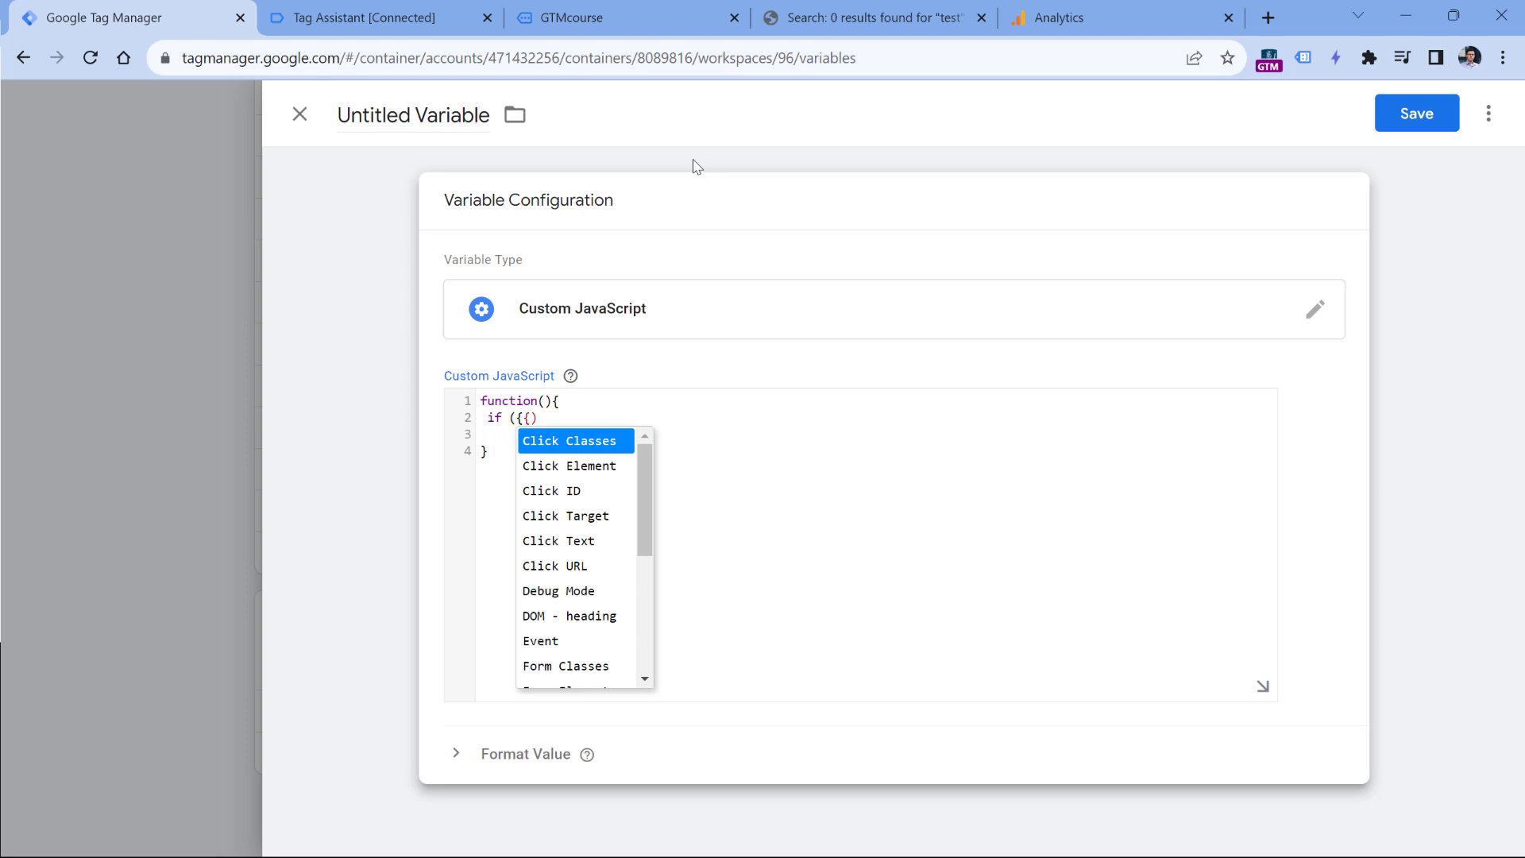
{"action": "type", "text": "DOM"}
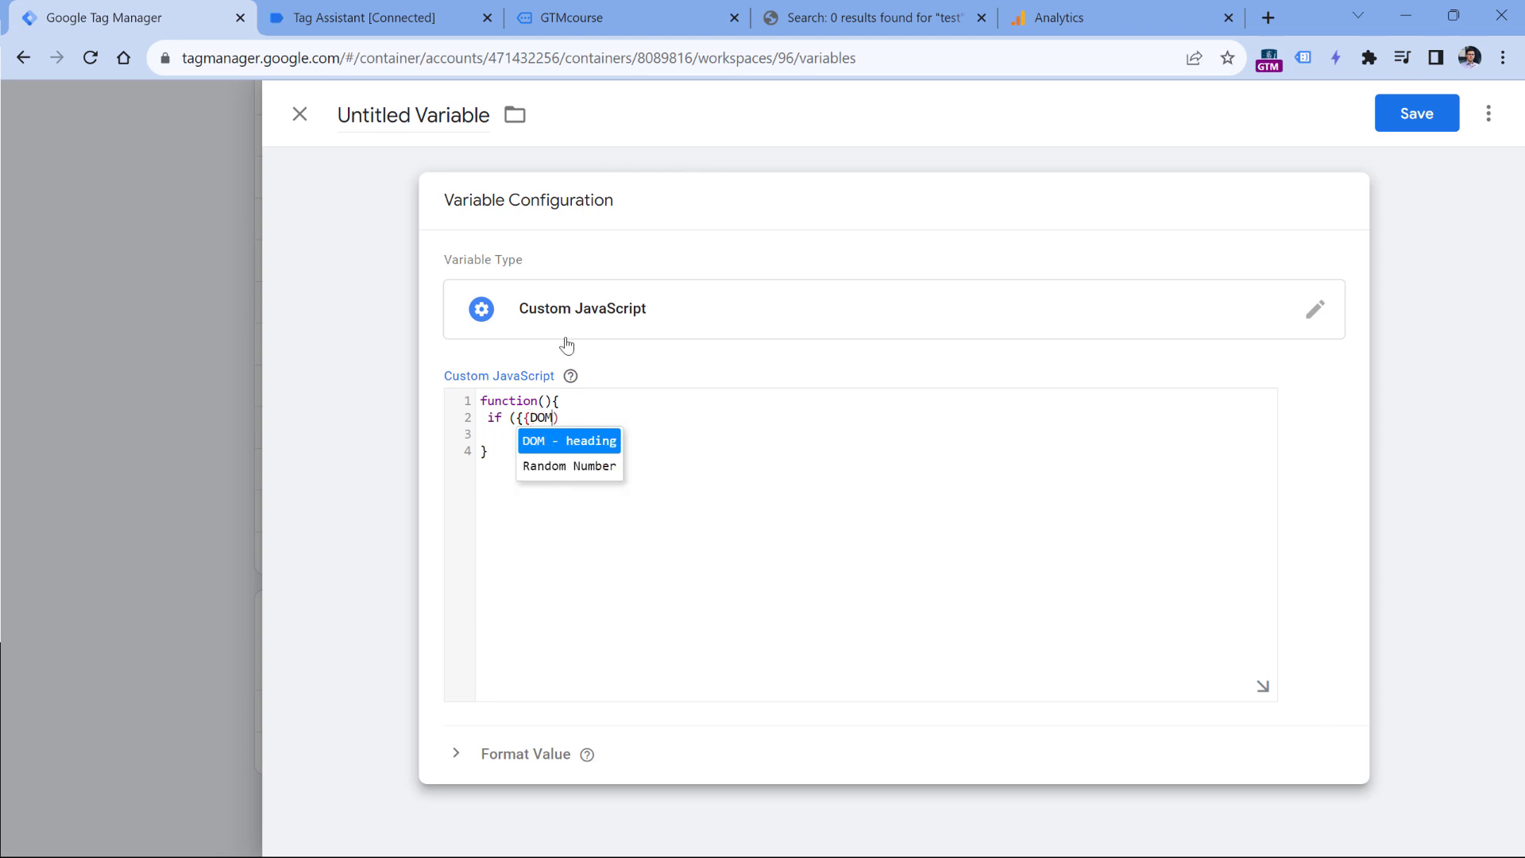
{"action": "key", "text": "Escape"}
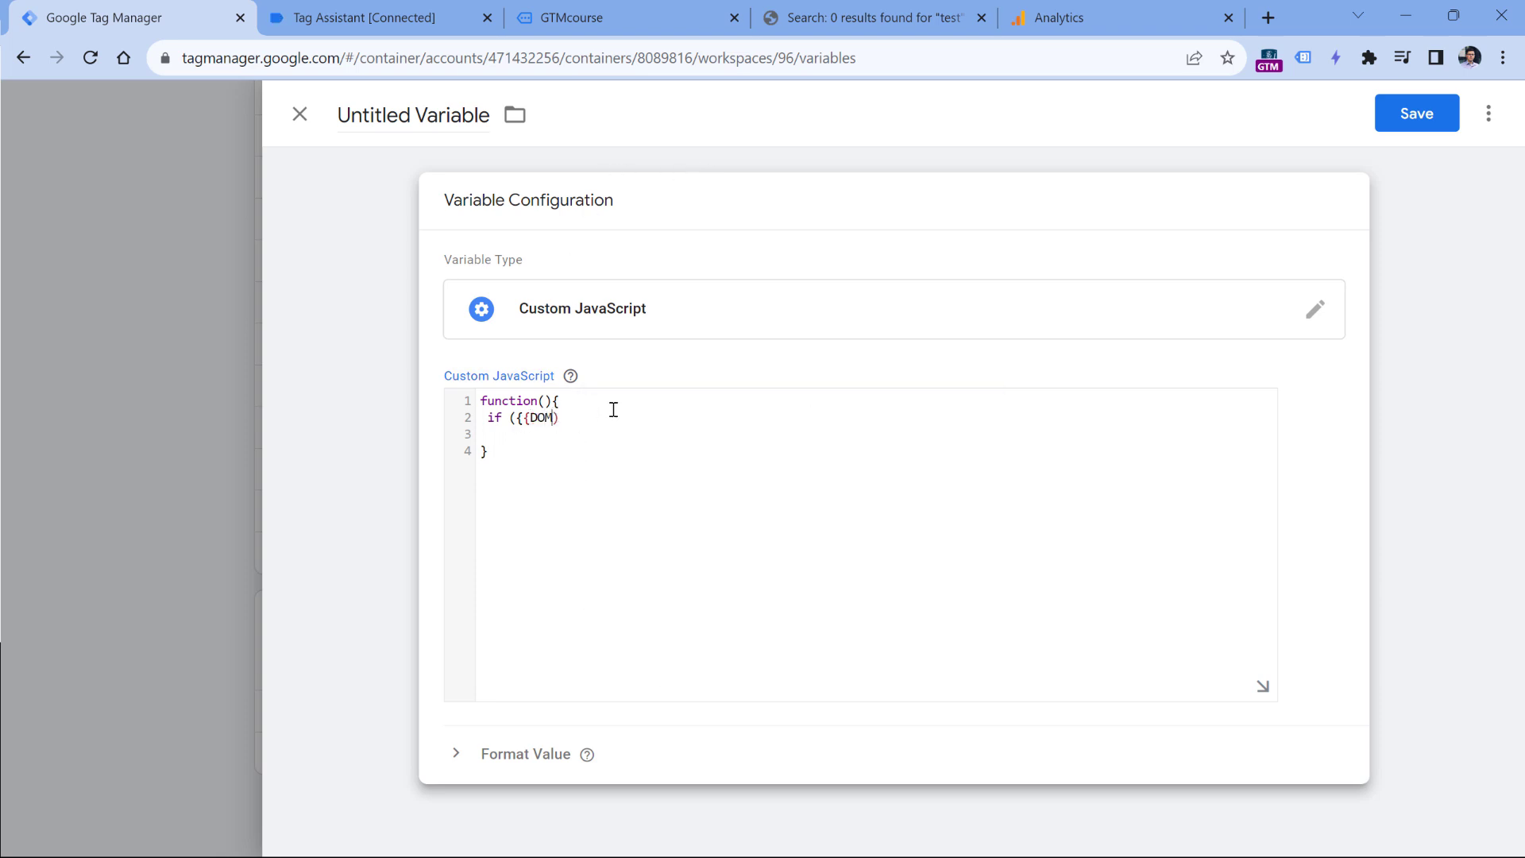
{"action": "key", "text": "BackSpace"}
{"action": "key", "text": "BackSpace"}
{"action": "key", "text": "BackSpace"}
{"action": "key", "text": "BackSpace"}
{"action": "key", "text": "BackSpace"}
{"action": "type", "text": "{{DOM"}
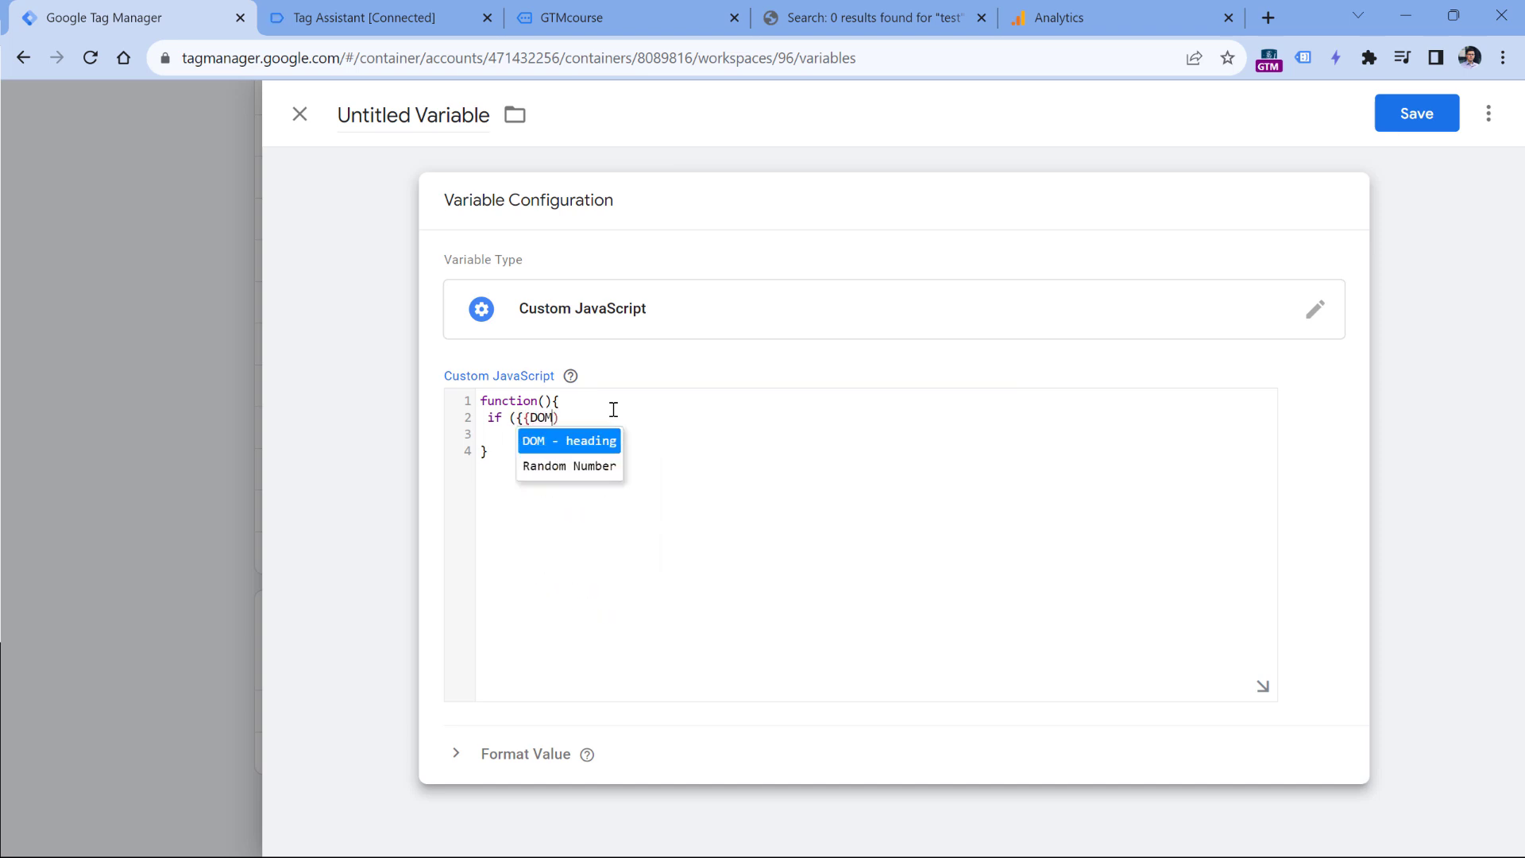
{"action": "left_click", "coordinate": [588, 443]}
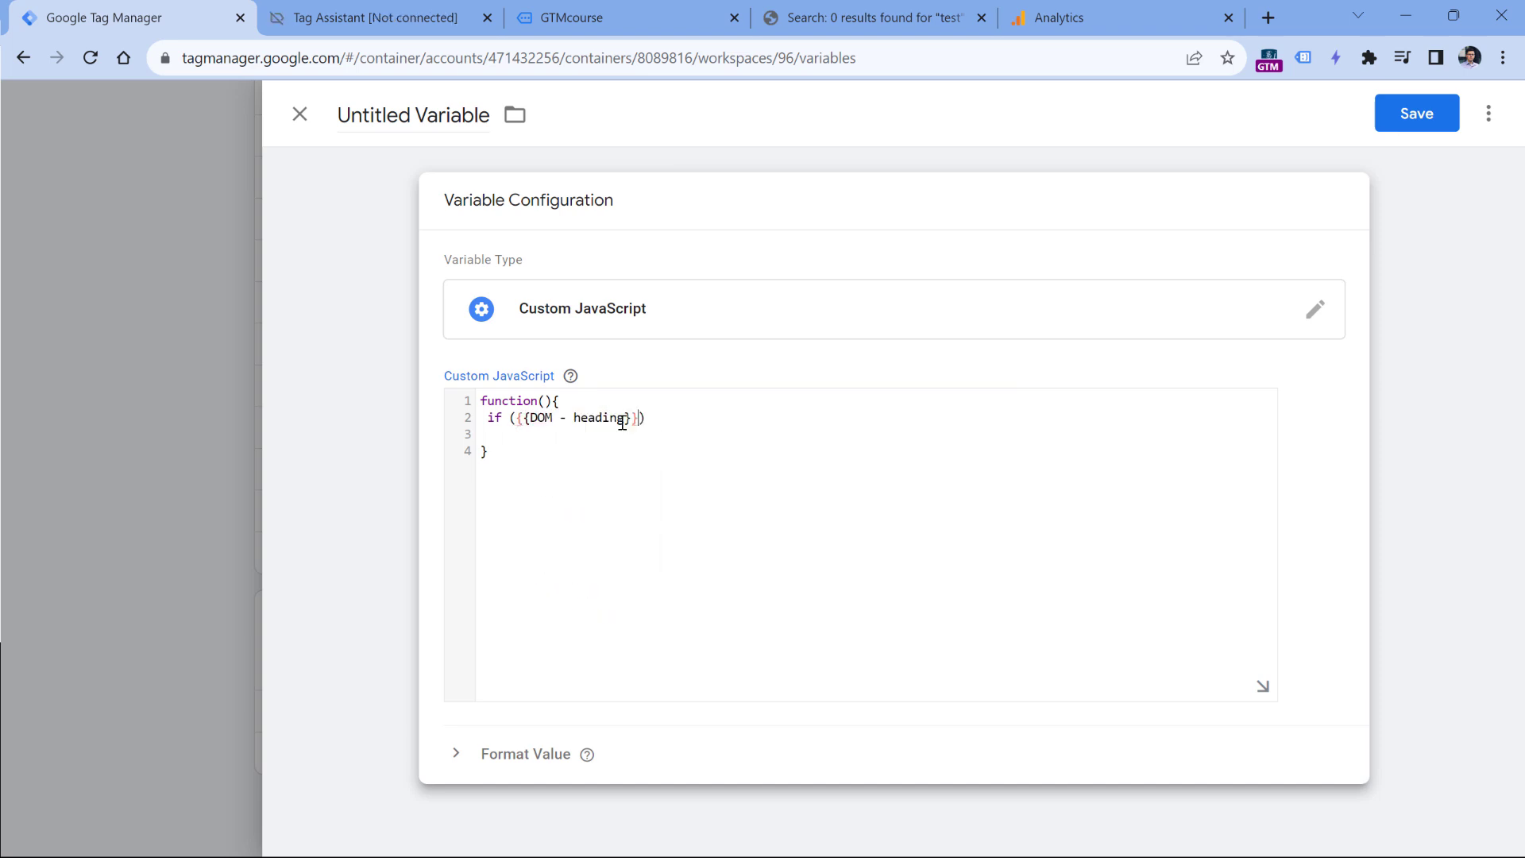
Append .indexOf("0 RESULTS") to the heading variable, copying the phrase from the DOM - heading value in Tag Assistant
{"action": "type", "text": ".indexOf"}
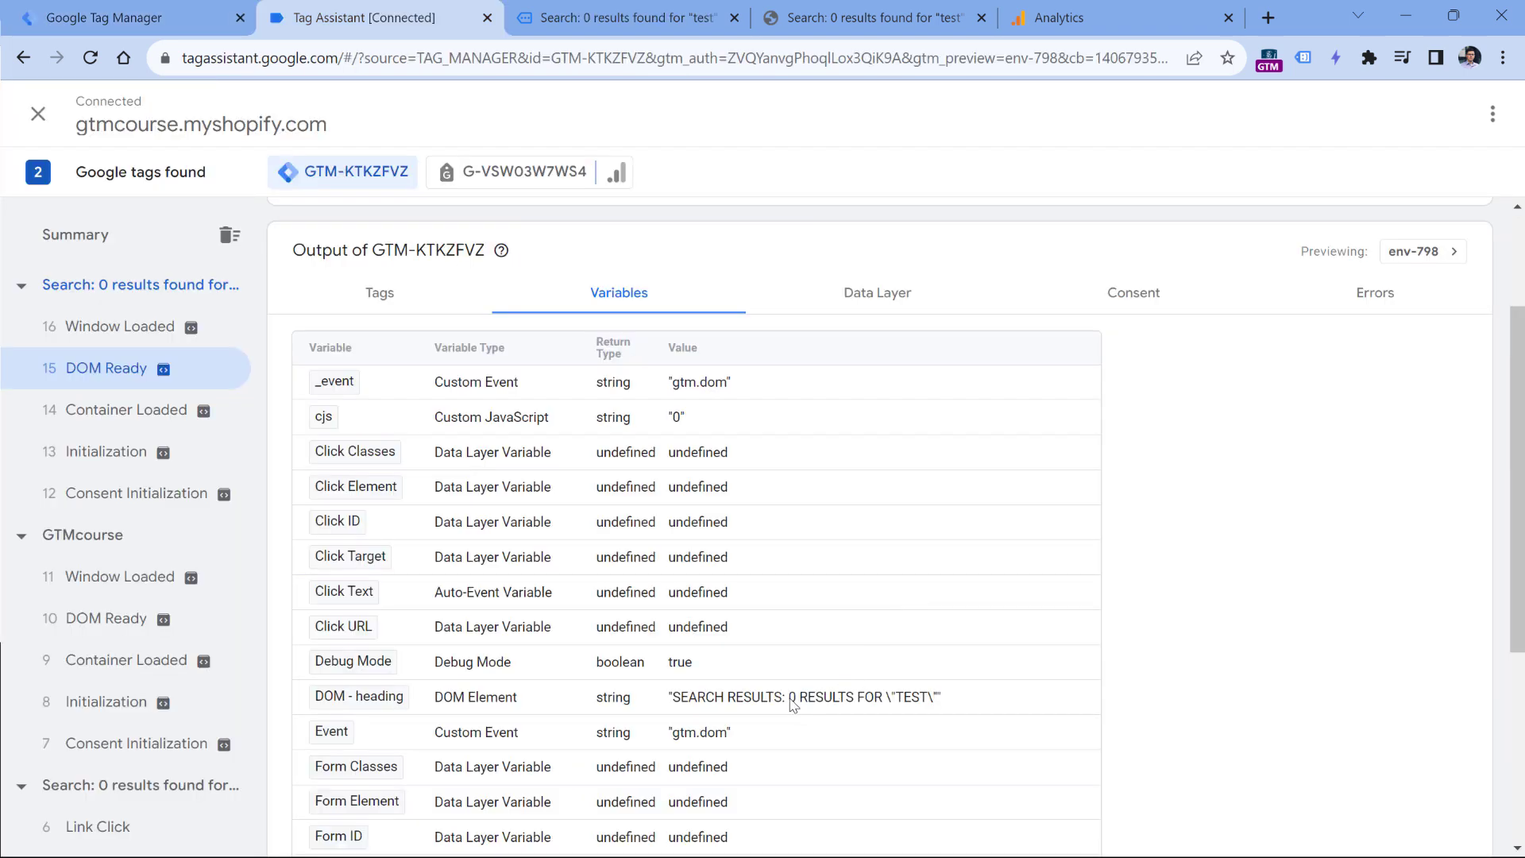
{"action": "left_click_drag", "start_coordinate": [789, 698], "coordinate": [856, 702]}
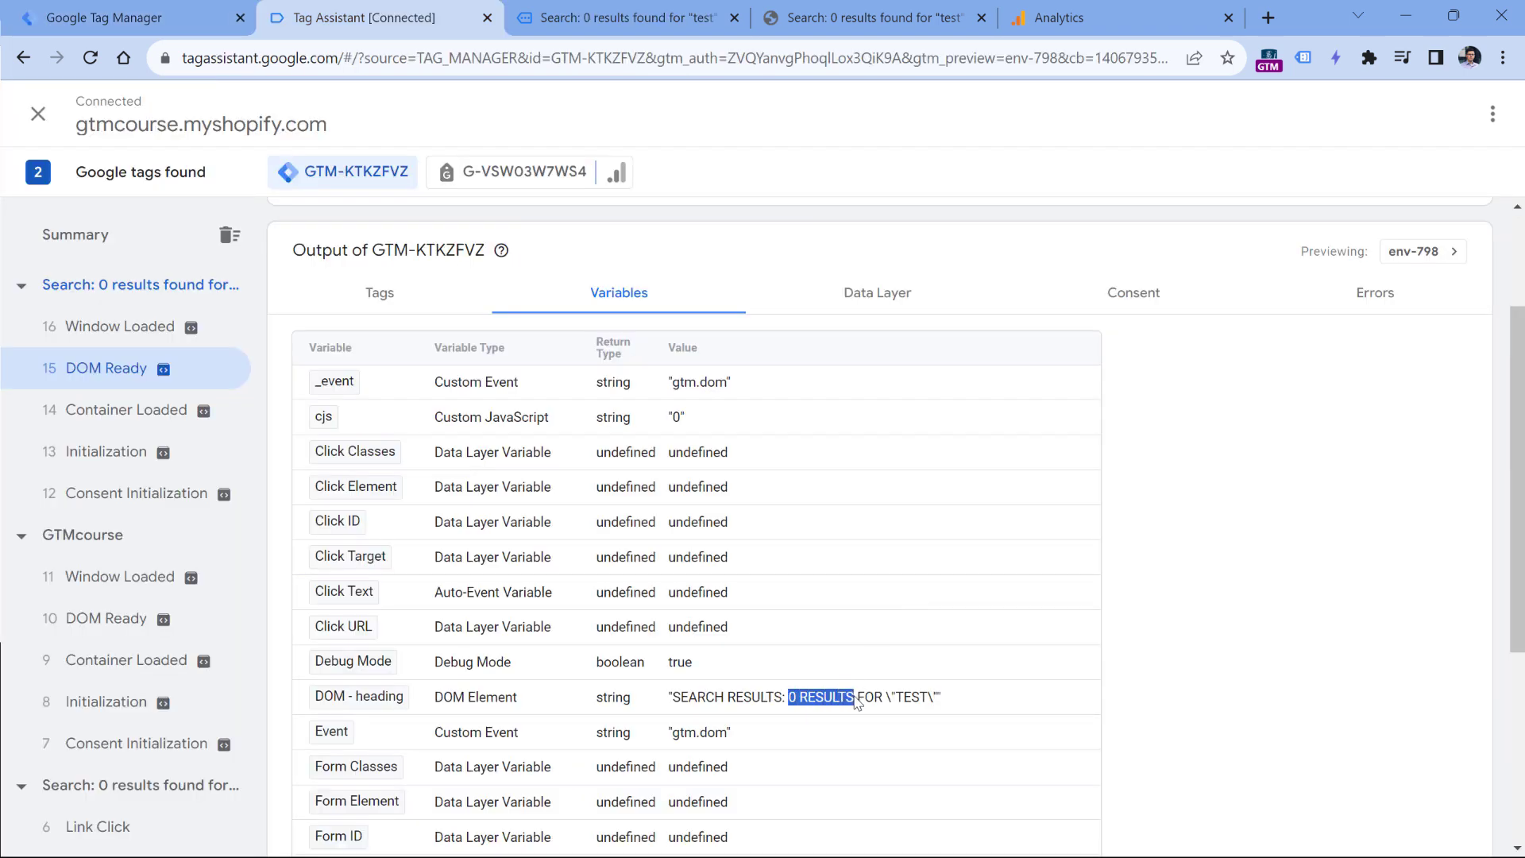
{"action": "right_click", "coordinate": [834, 703]}
{"action": "left_click", "coordinate": [877, 512]}
{"action": "left_click", "coordinate": [119, 12]}
{"action": "left_click", "coordinate": [713, 417]}
{"action": "key", "text": "ctrl+v"}
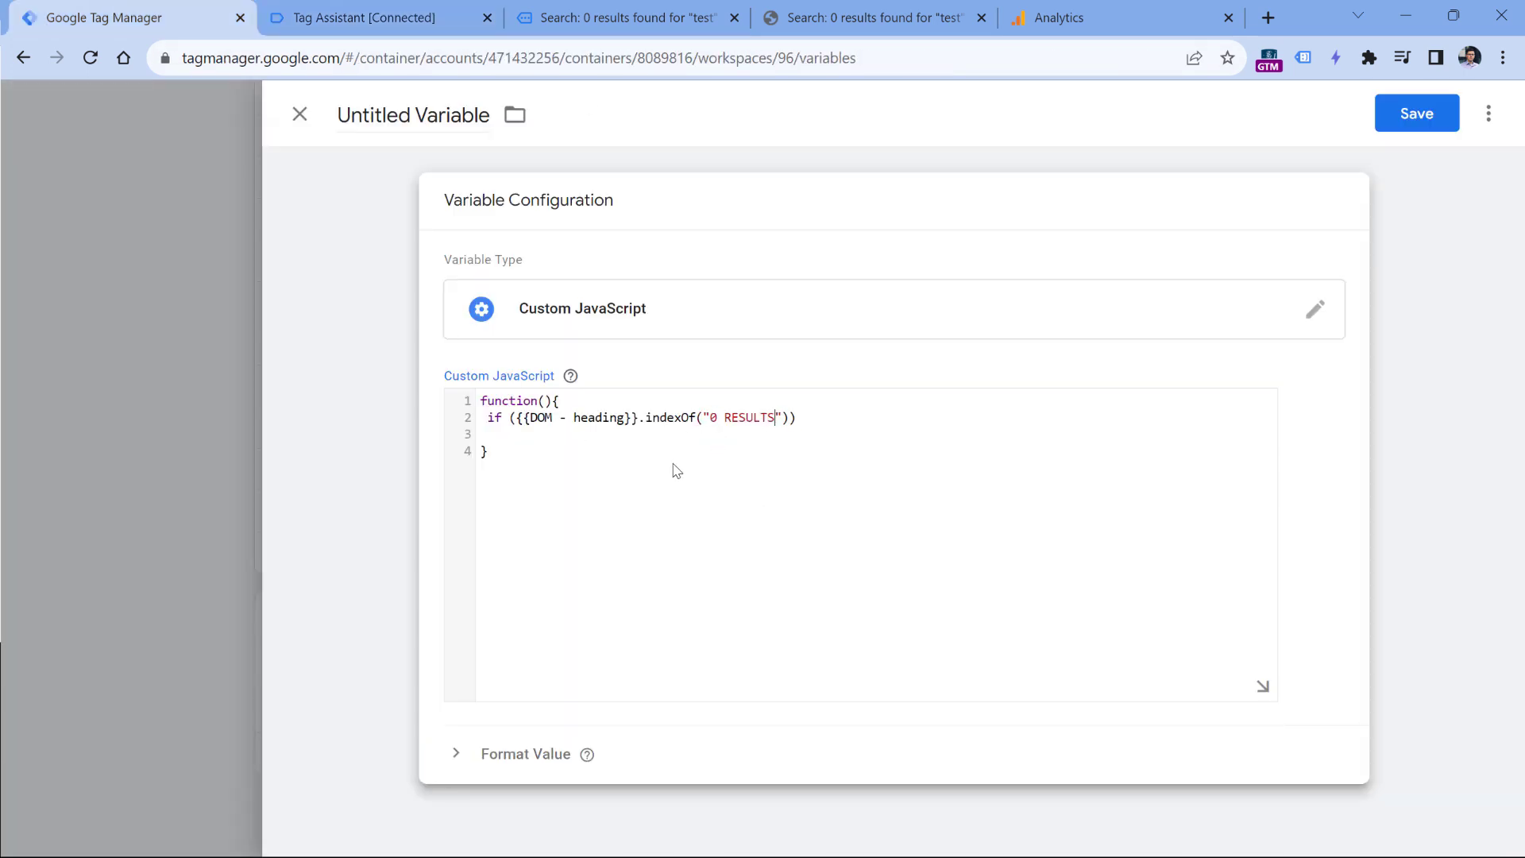
Complete the if condition by comparing the indexOf result with > -1
{"action": "left_click_drag", "start_coordinate": [517, 419], "coordinate": [791, 417]}
{"action": "left_click", "coordinate": [673, 420]}
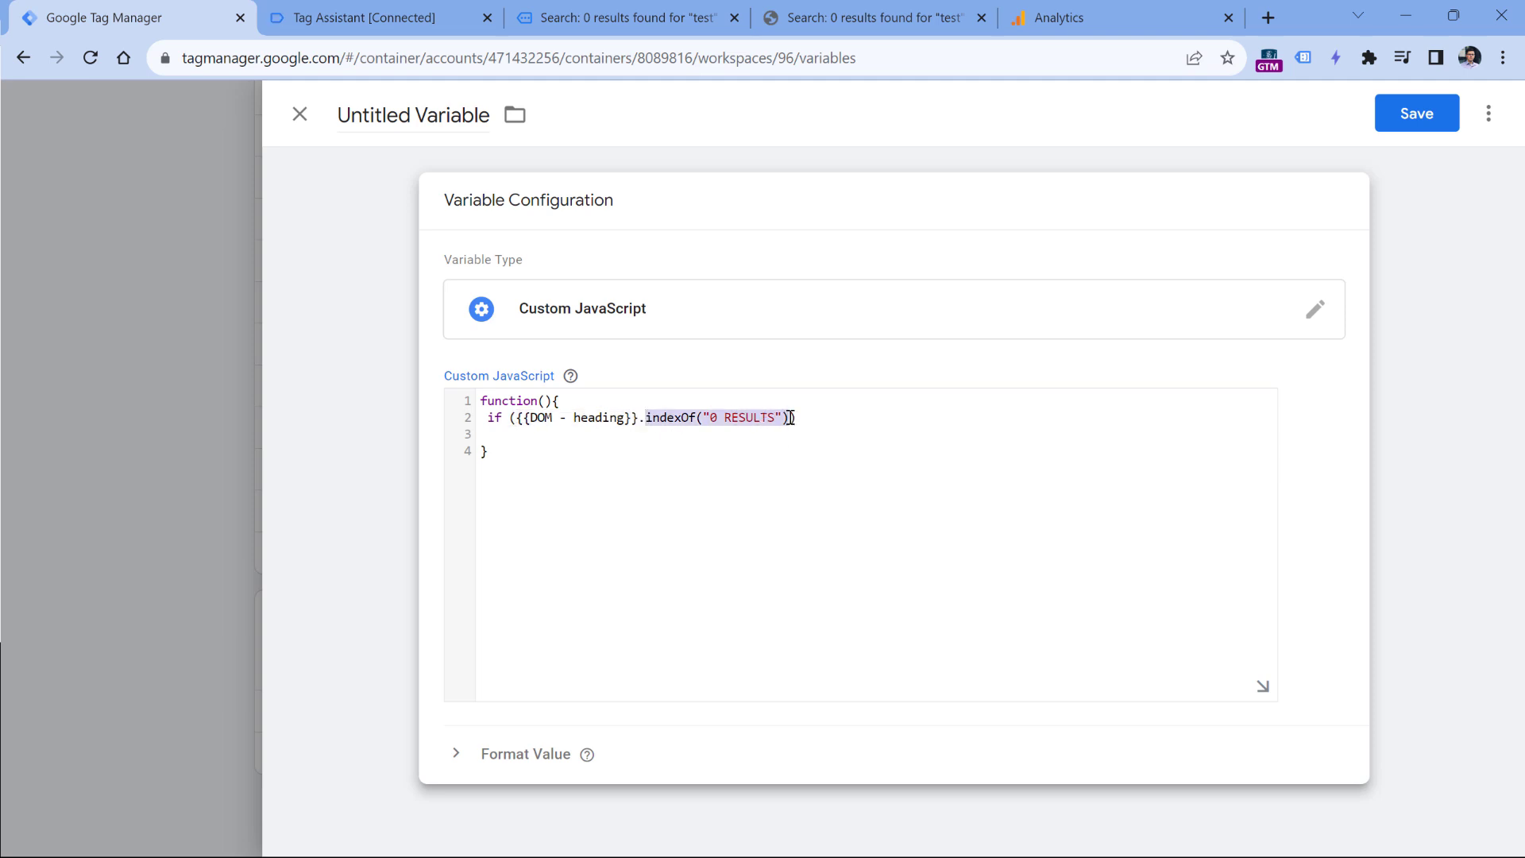
{"action": "left_click", "coordinate": [791, 417]}
{"action": "type", "text": ">"}
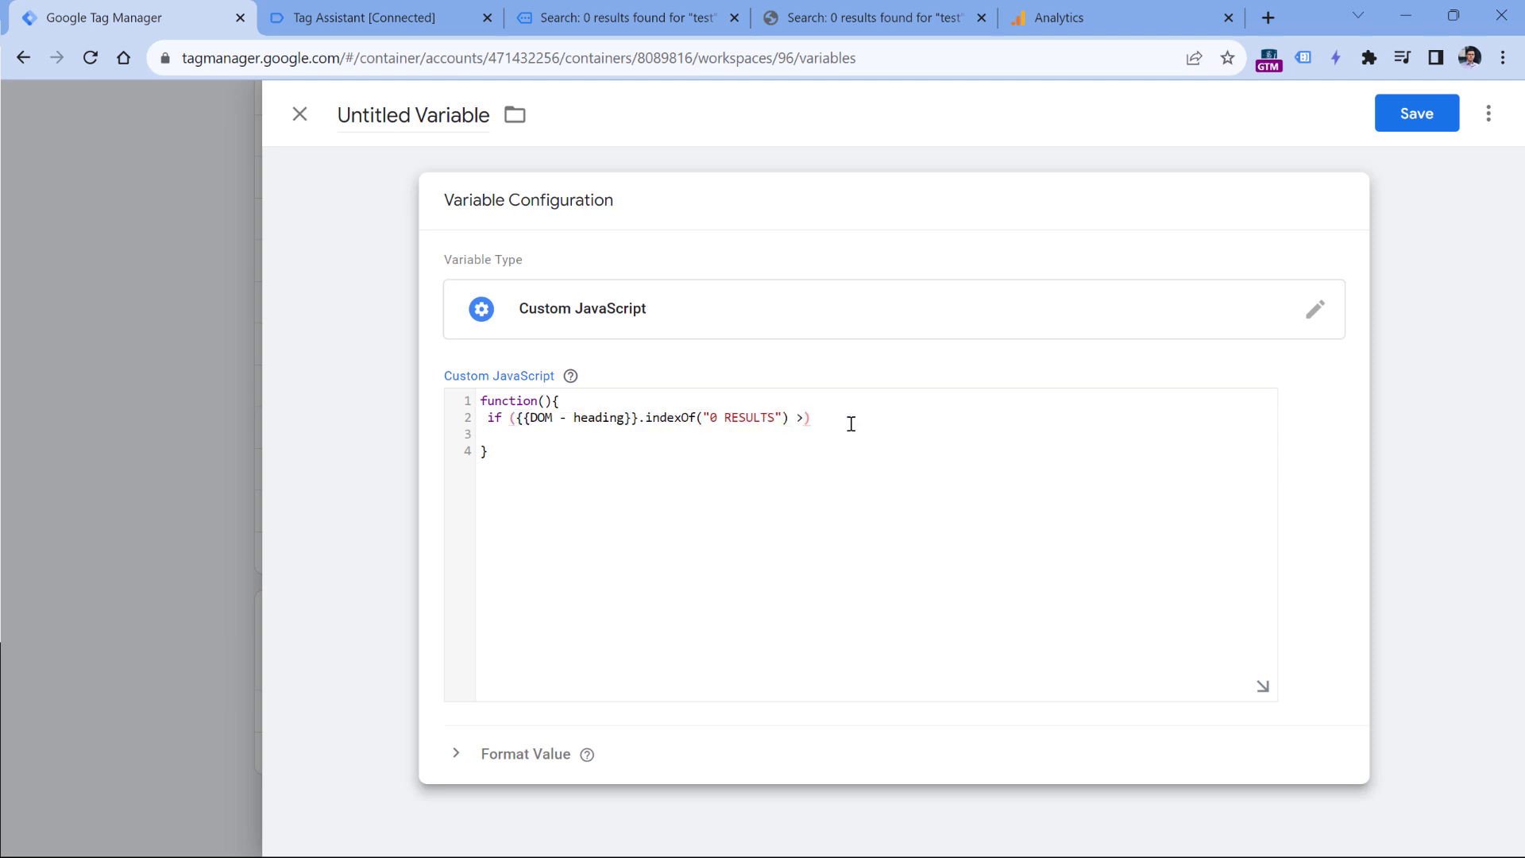
{"action": "type", "text": " -1"}
{"action": "left_click_drag", "start_coordinate": [640, 417], "coordinate": [791, 417]}
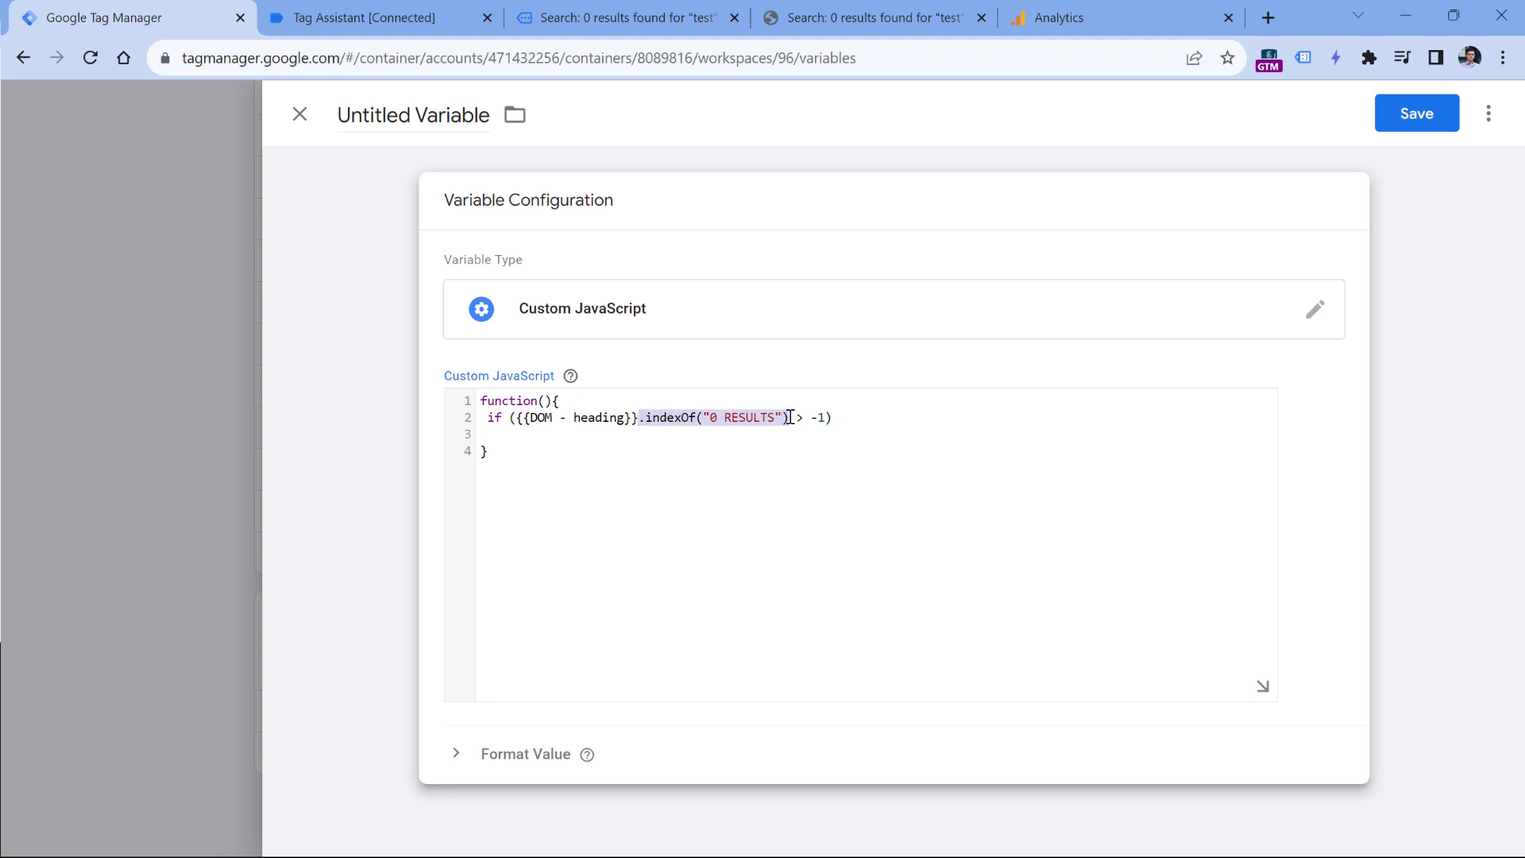
{"action": "left_click", "coordinate": [790, 417]}
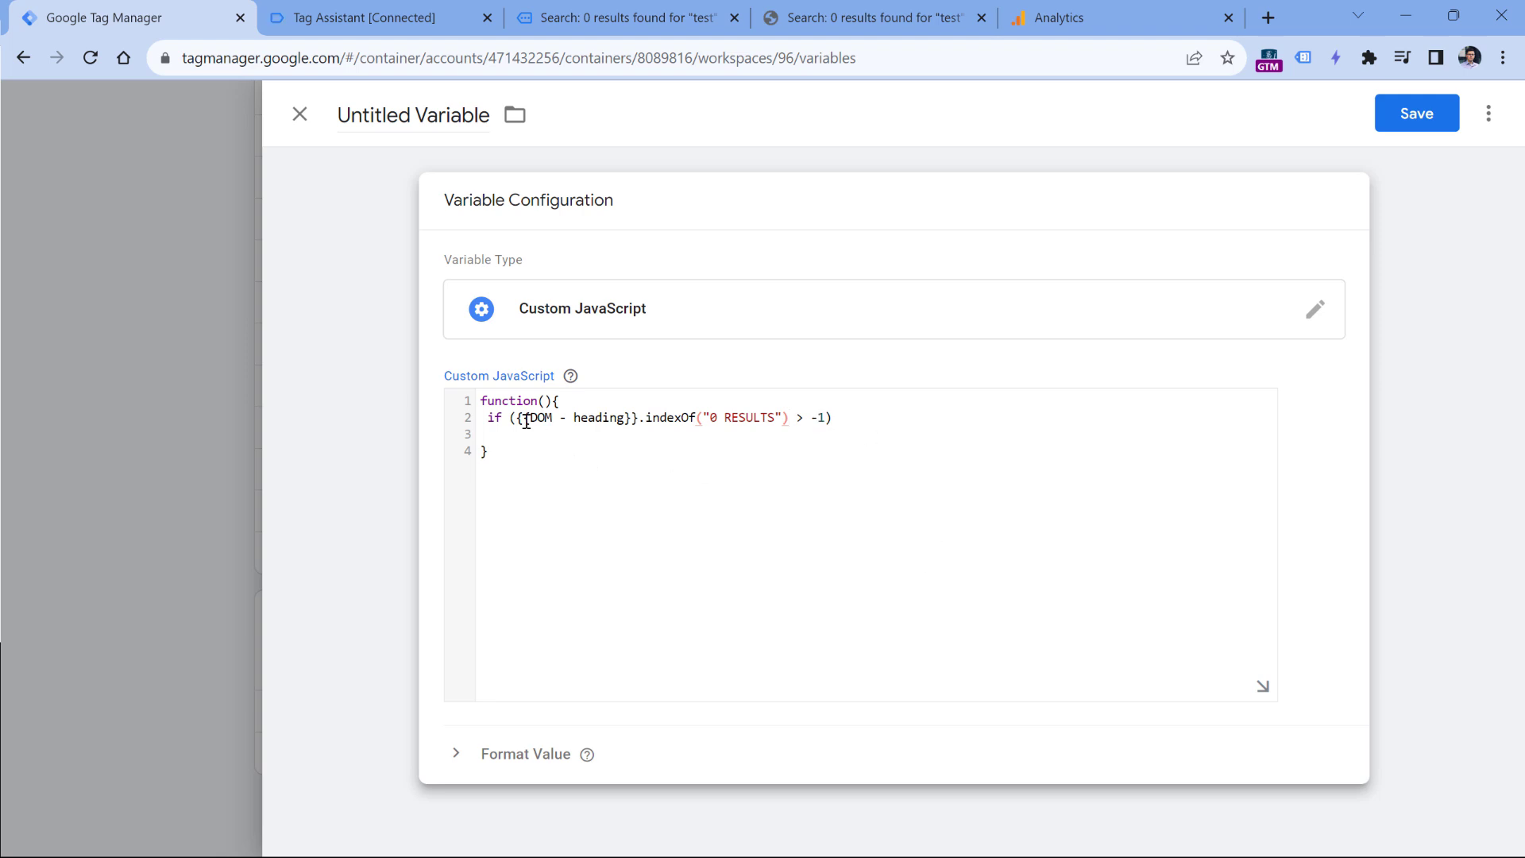
{"action": "left_click_drag", "start_coordinate": [517, 418], "coordinate": [825, 417]}
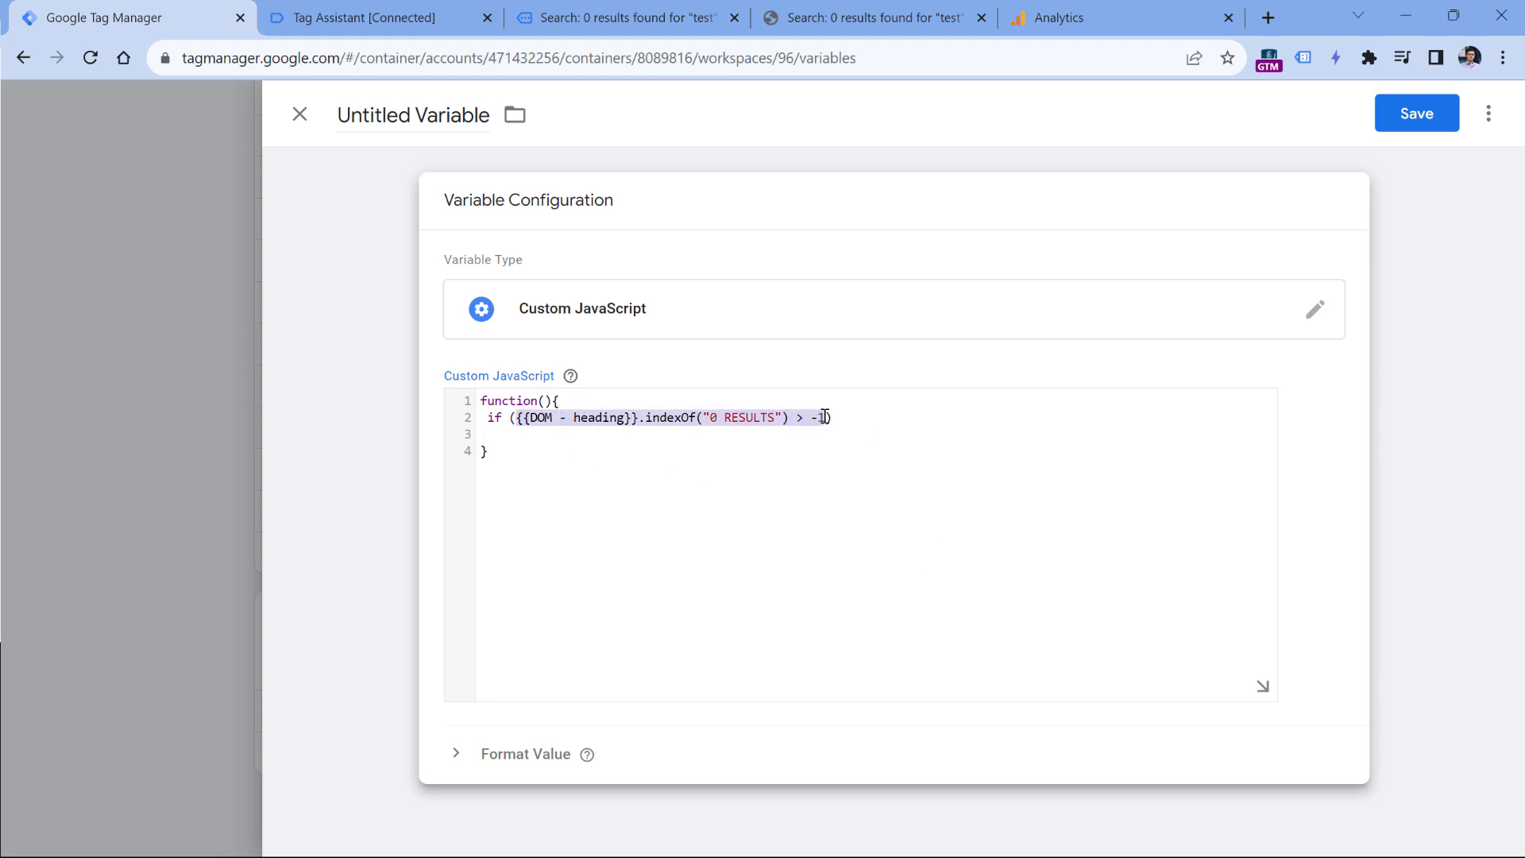
Add the condition's branches so that the function returns "0" when it matches and "1+" in the else block
{"action": "left_click", "coordinate": [952, 415]}
{"action": "type", "text": "{"}
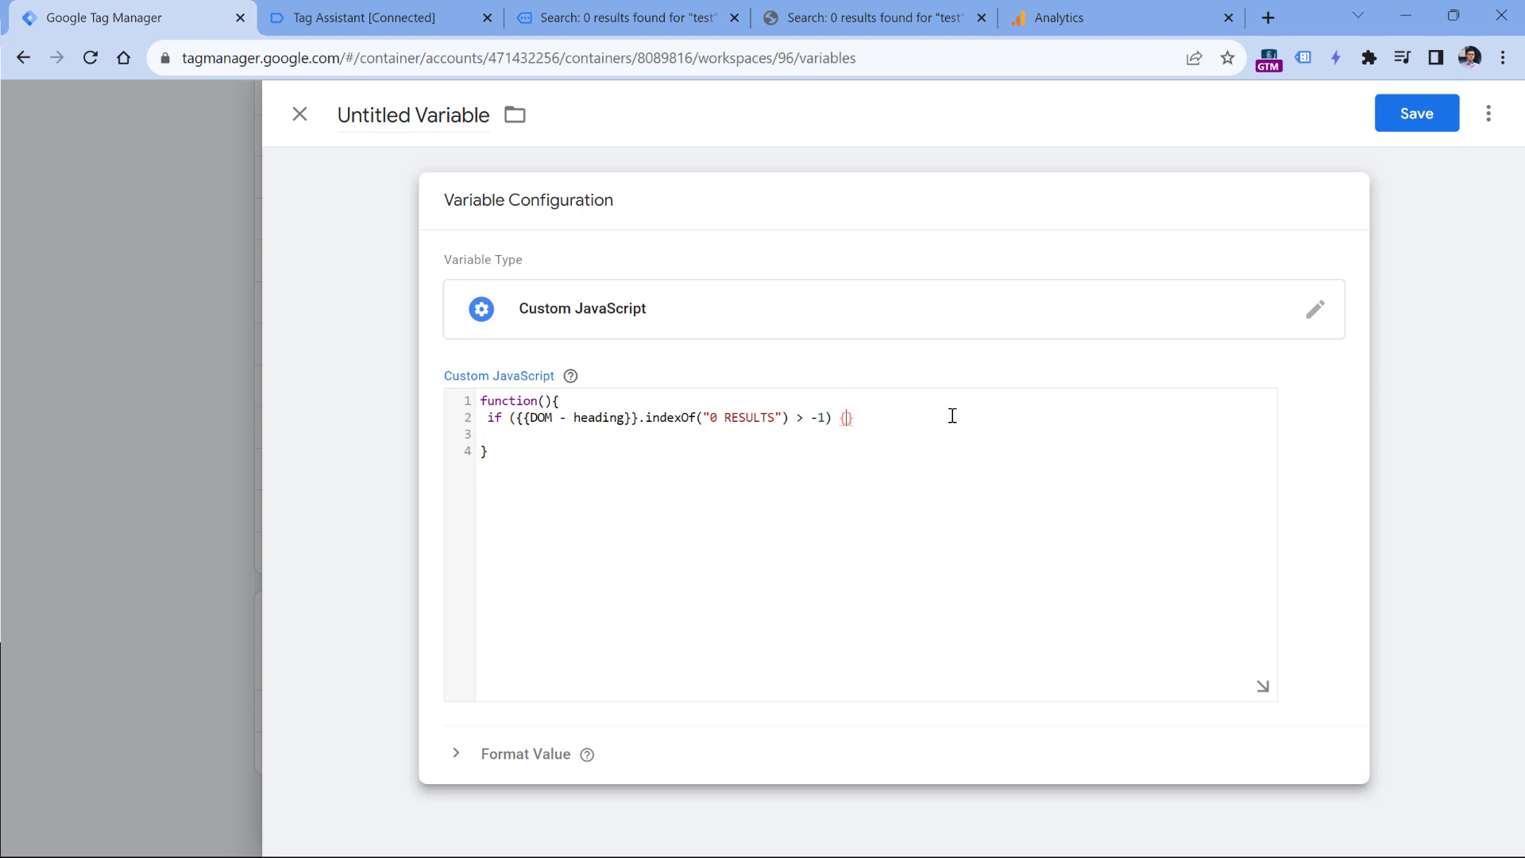
{"action": "key", "text": "Return"}
{"action": "type", "text": "return \"0\""}
{"action": "left_click", "coordinate": [524, 454]}
{"action": "type", "text": "else {}"}
{"action": "key", "text": "Return"}
{"action": "type", "text": "return \"1+"}
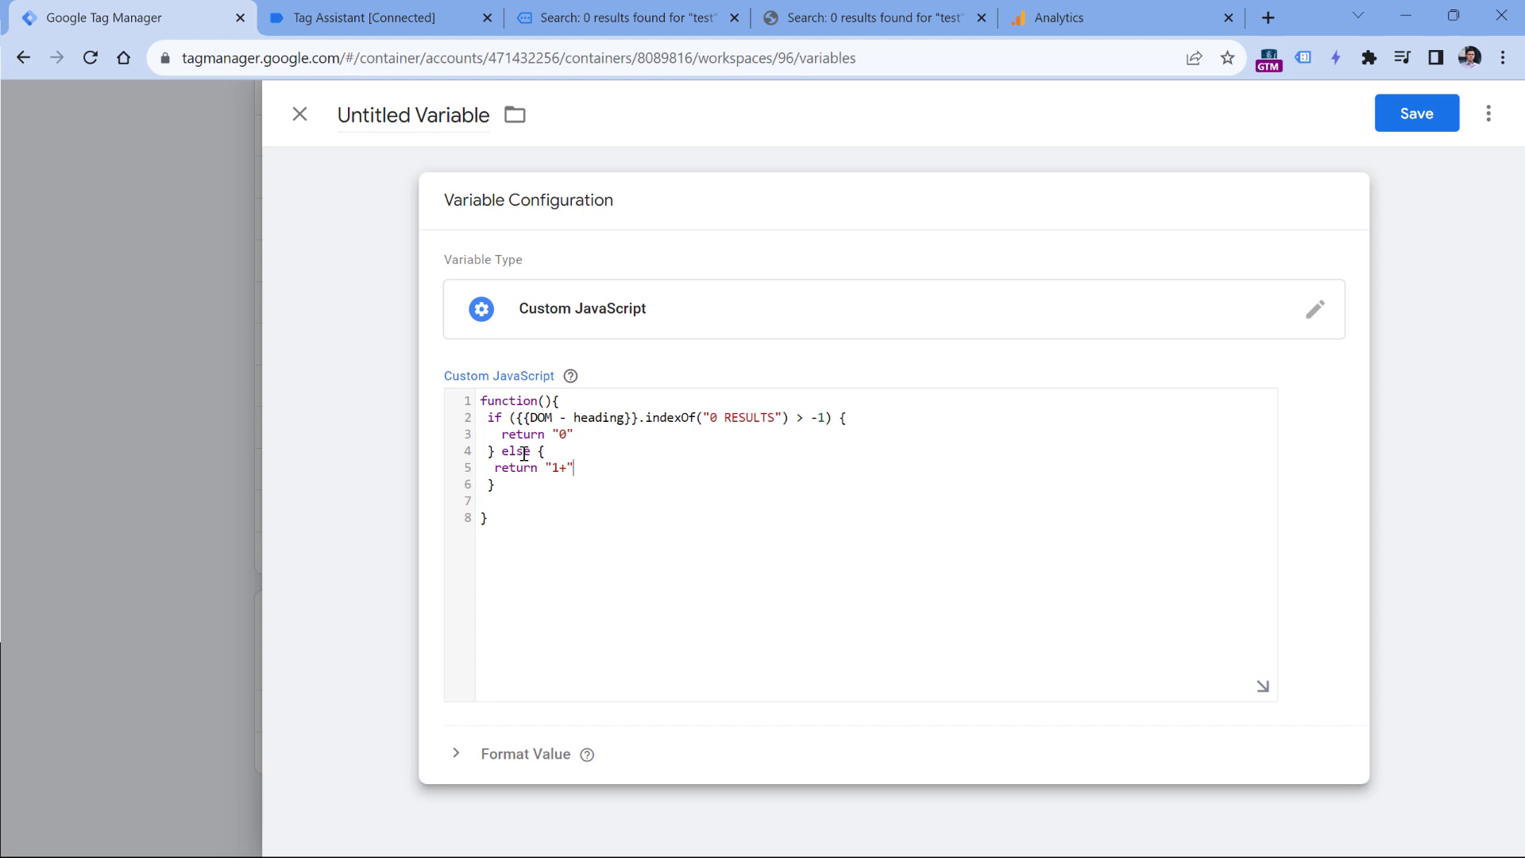
Name the variable "cjs - zero search results" and save it
{"action": "left_click", "coordinate": [378, 116]}
{"action": "type", "text": "cjs -"}
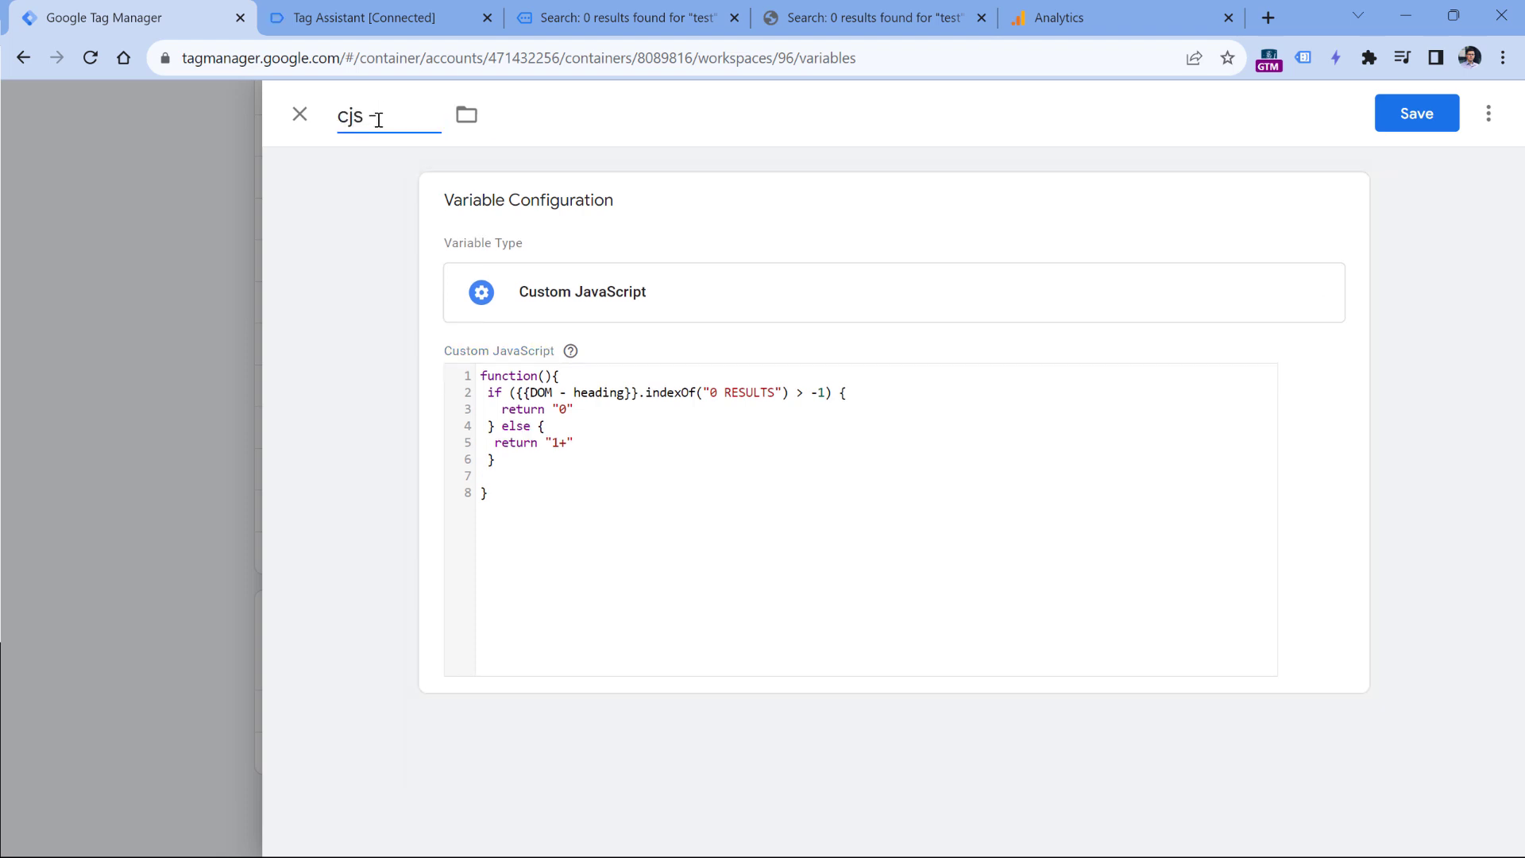
{"action": "type", "text": " zero search results"}
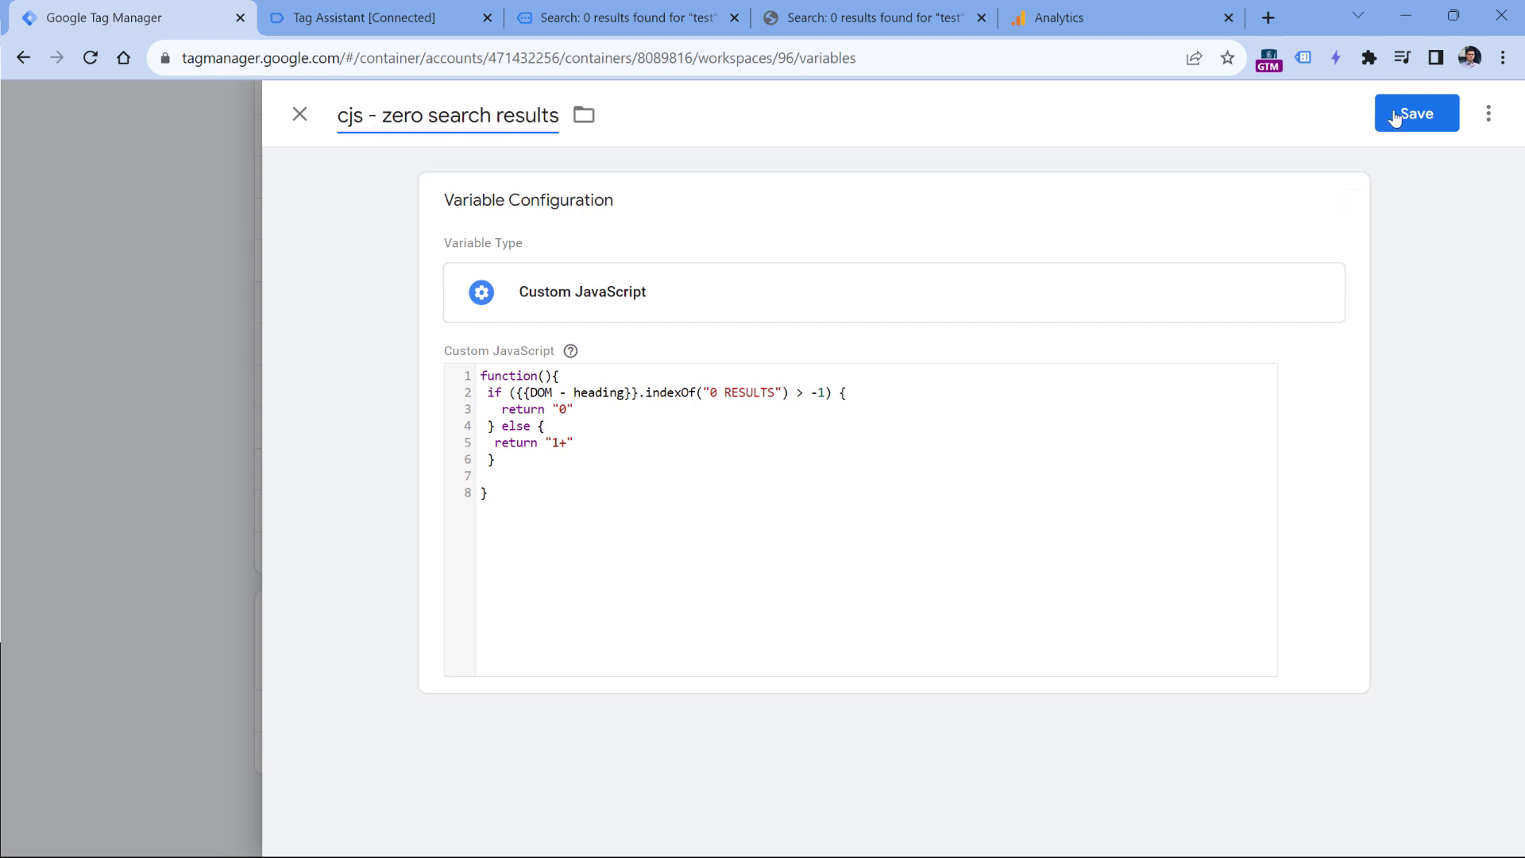
{"action": "left_click", "coordinate": [1410, 114]}
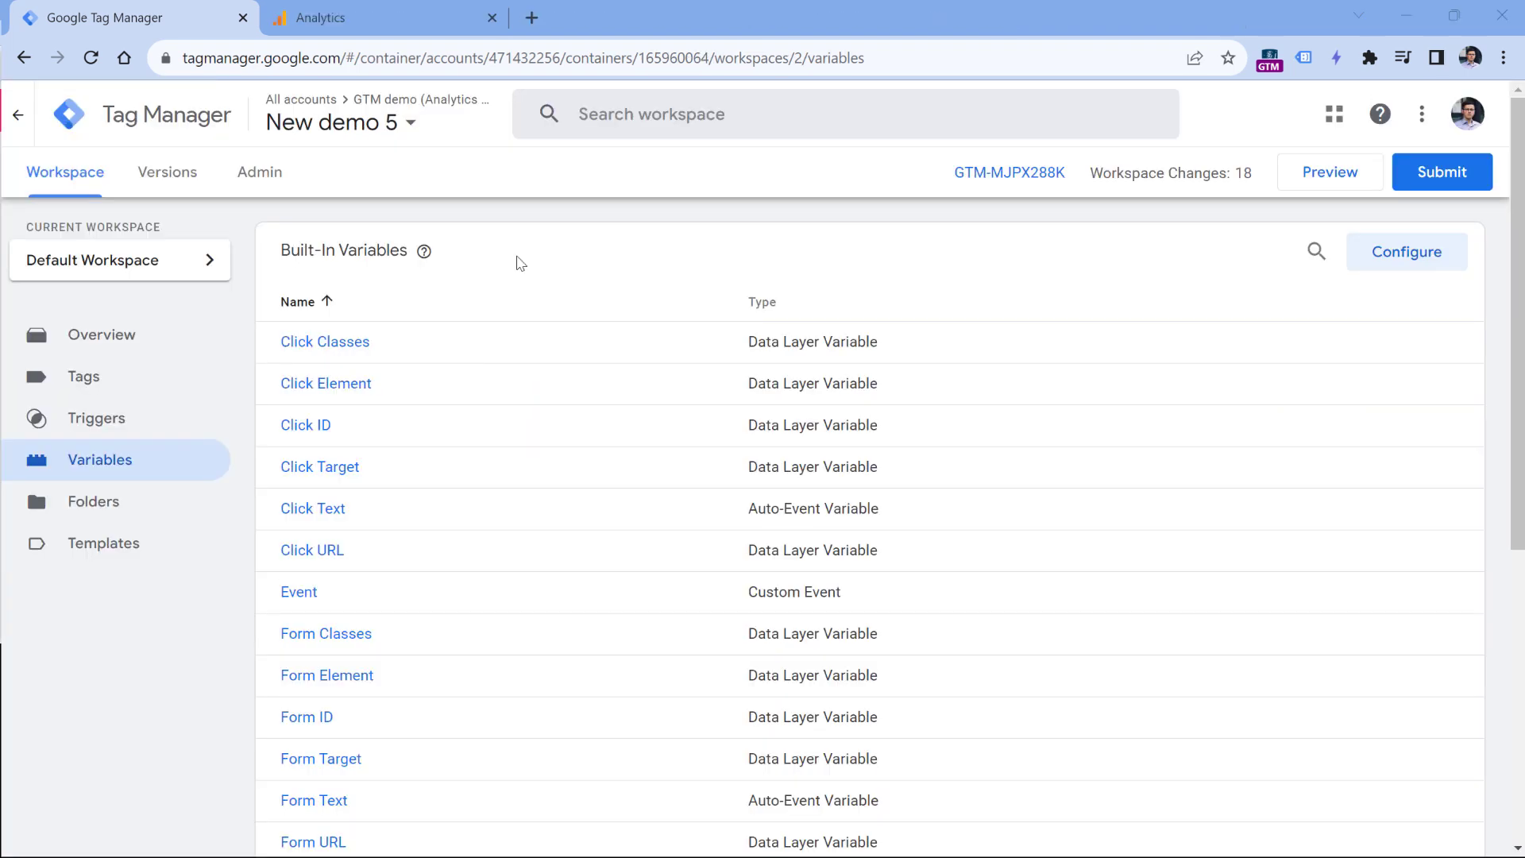
Edit the GA4 event - view_search_results tag and add an event parameter named num_of_search_results
{"action": "left_click", "coordinate": [90, 382]}
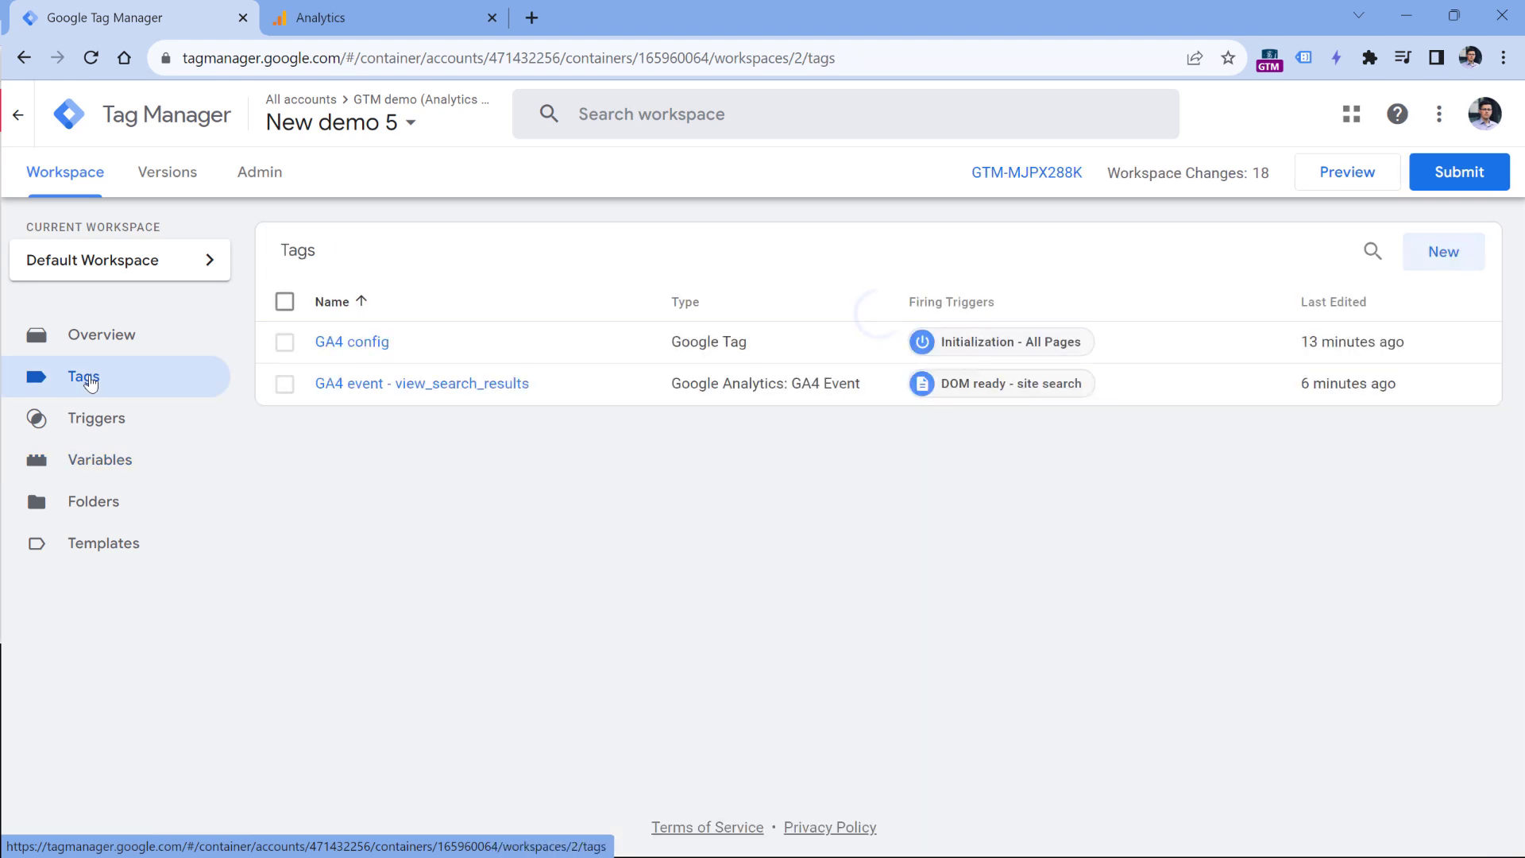
{"action": "left_click", "coordinate": [423, 389]}
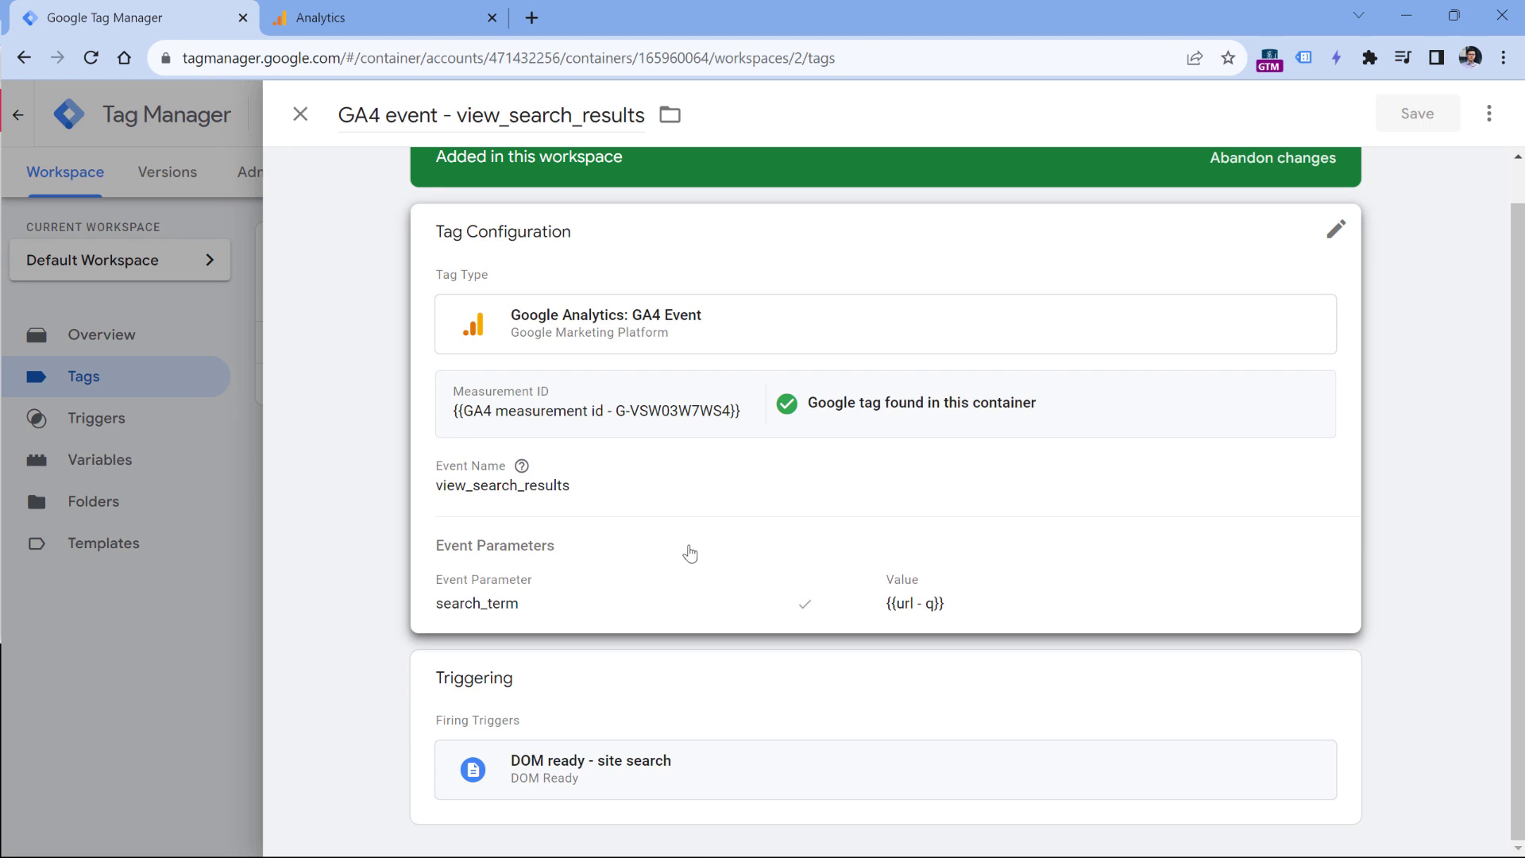
{"action": "left_click", "coordinate": [690, 554]}
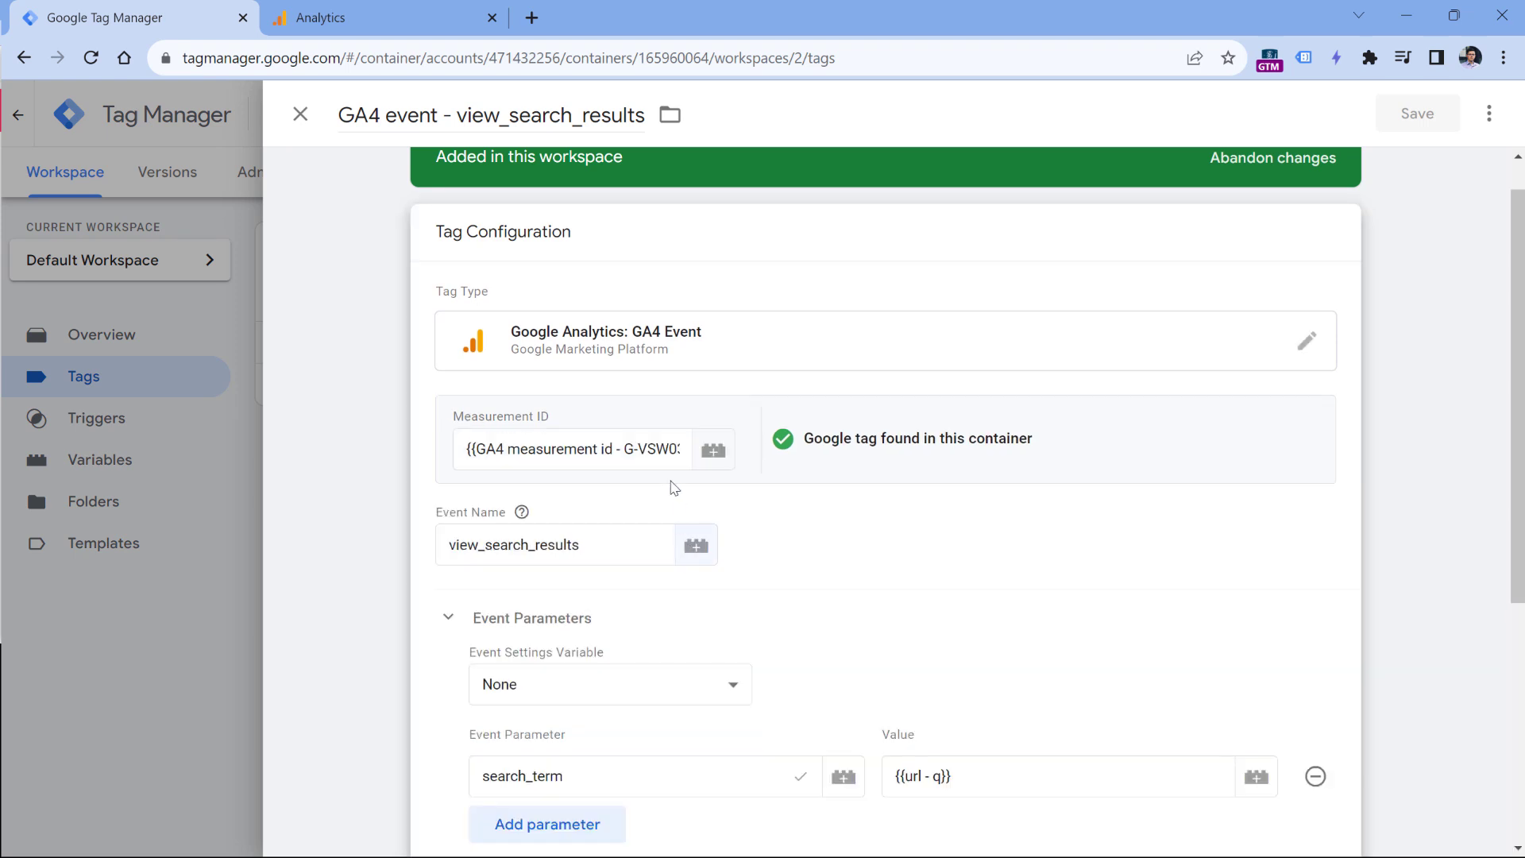
{"action": "scroll", "coordinate": [641, 483], "scroll_direction": "down", "scroll_amount": 3}
{"action": "left_click", "coordinate": [545, 620]}
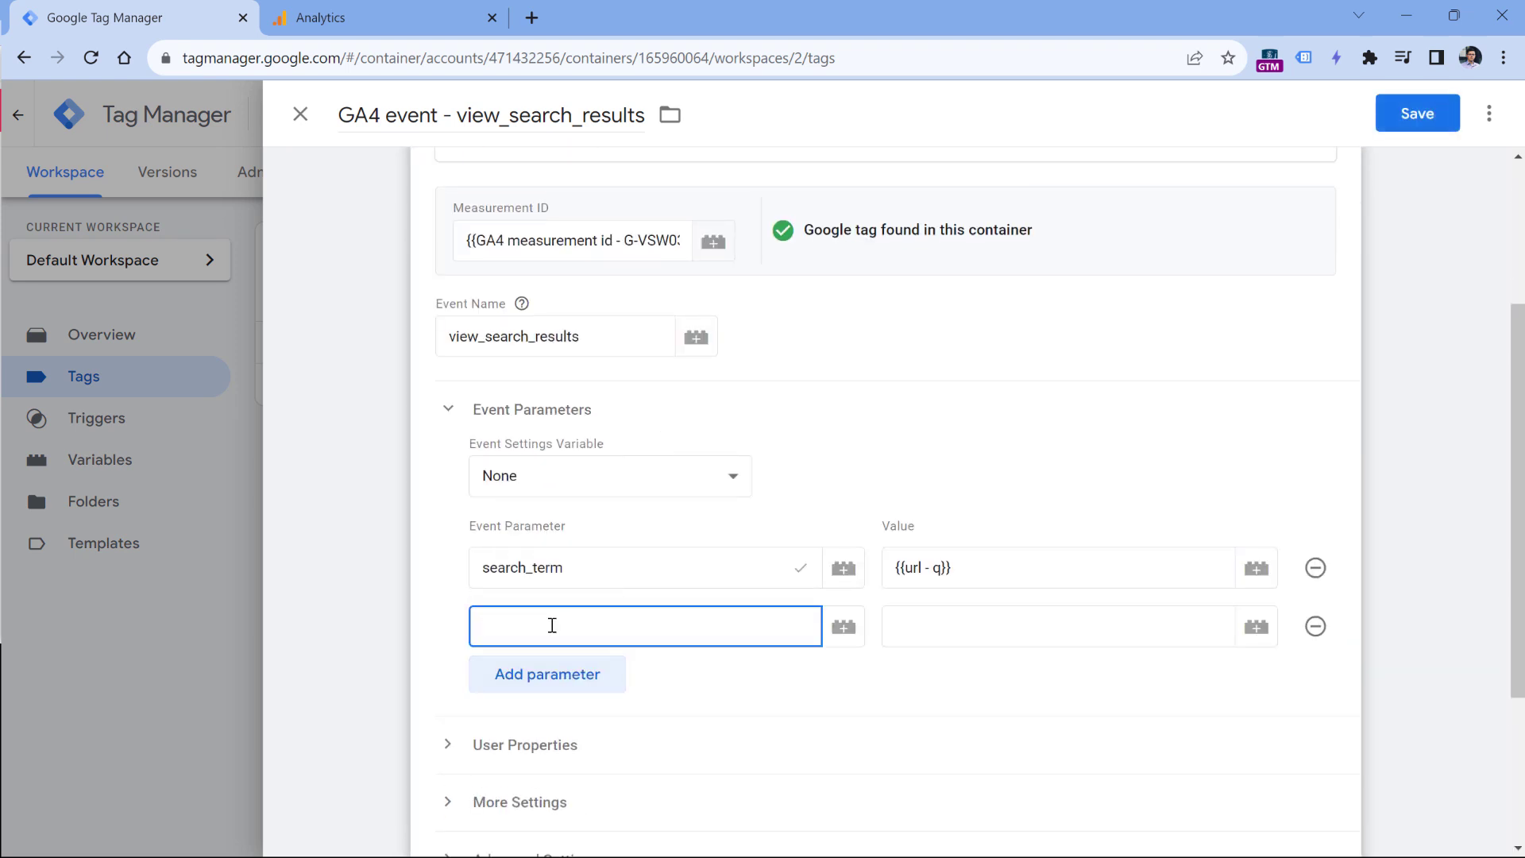
{"action": "type", "text": "num_of_search_results"}
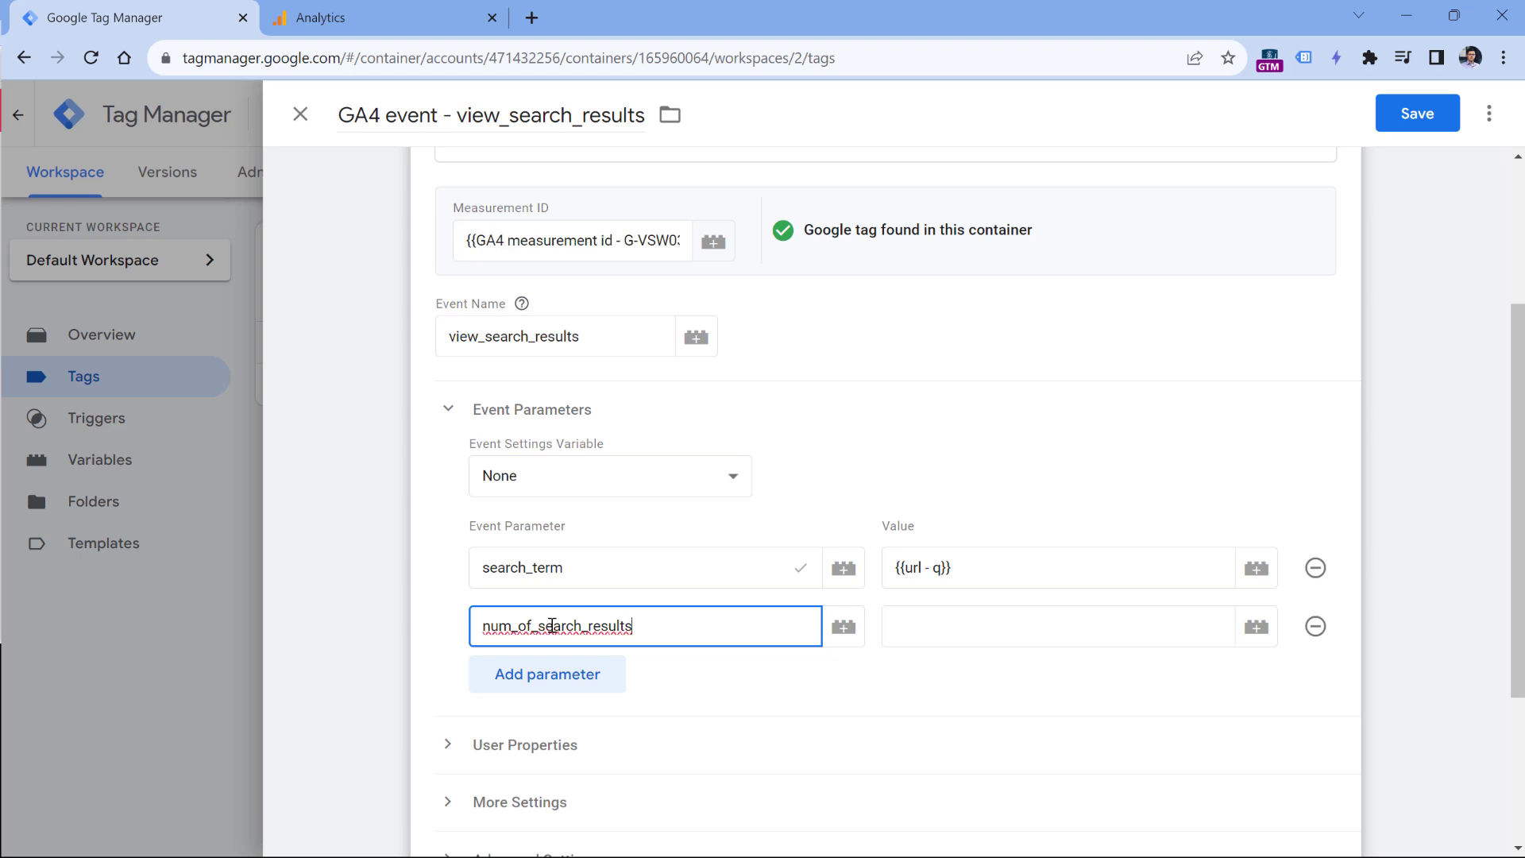
Set the num_of_search_results parameter's value to {{cjs - zero search results}} and save the tag
{"action": "left_click", "coordinate": [950, 616]}
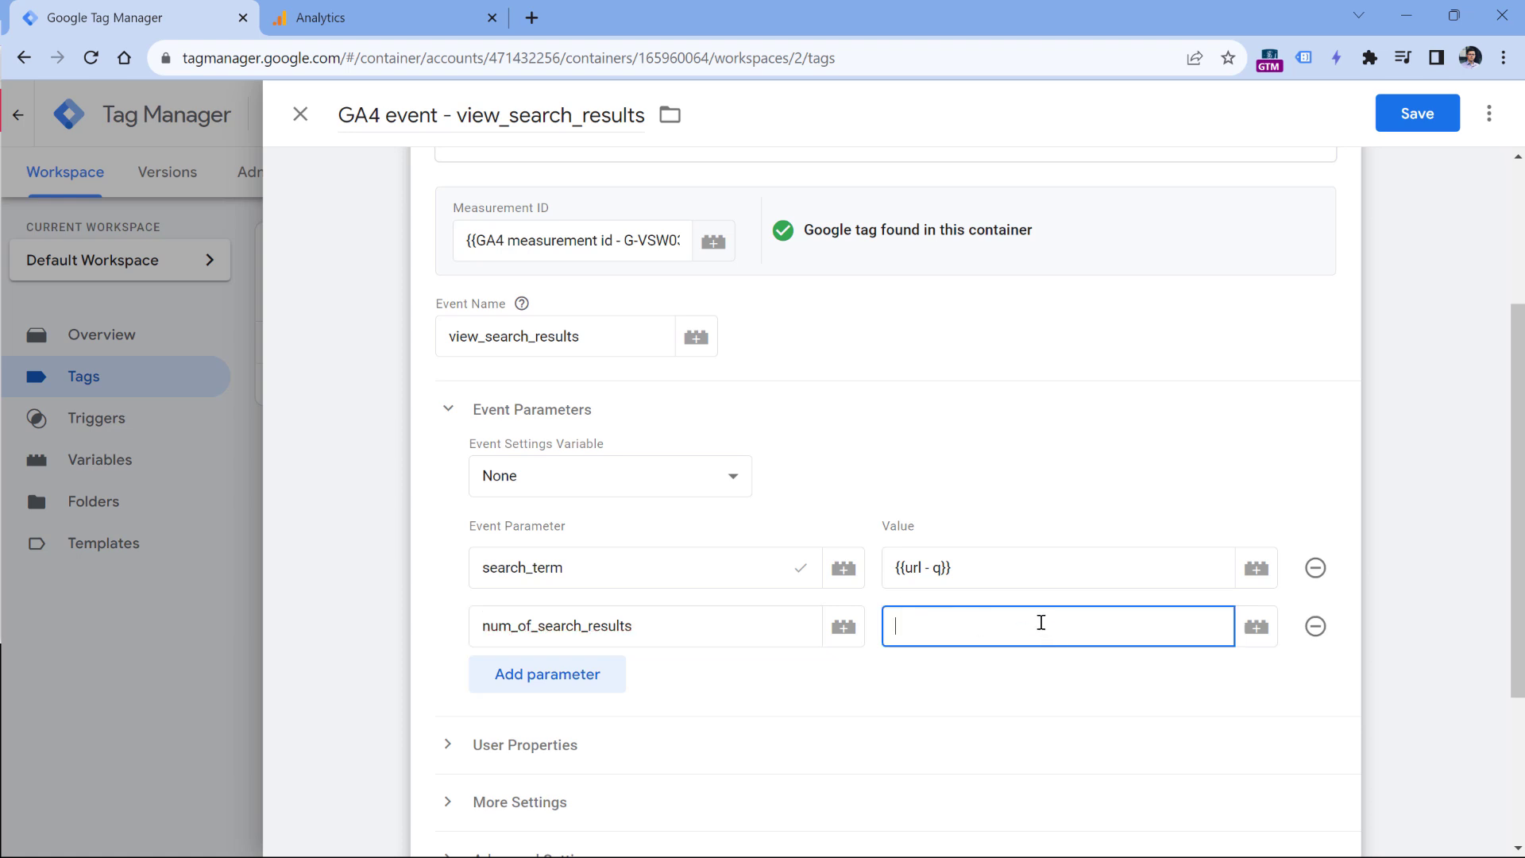
{"action": "left_click", "coordinate": [1255, 627]}
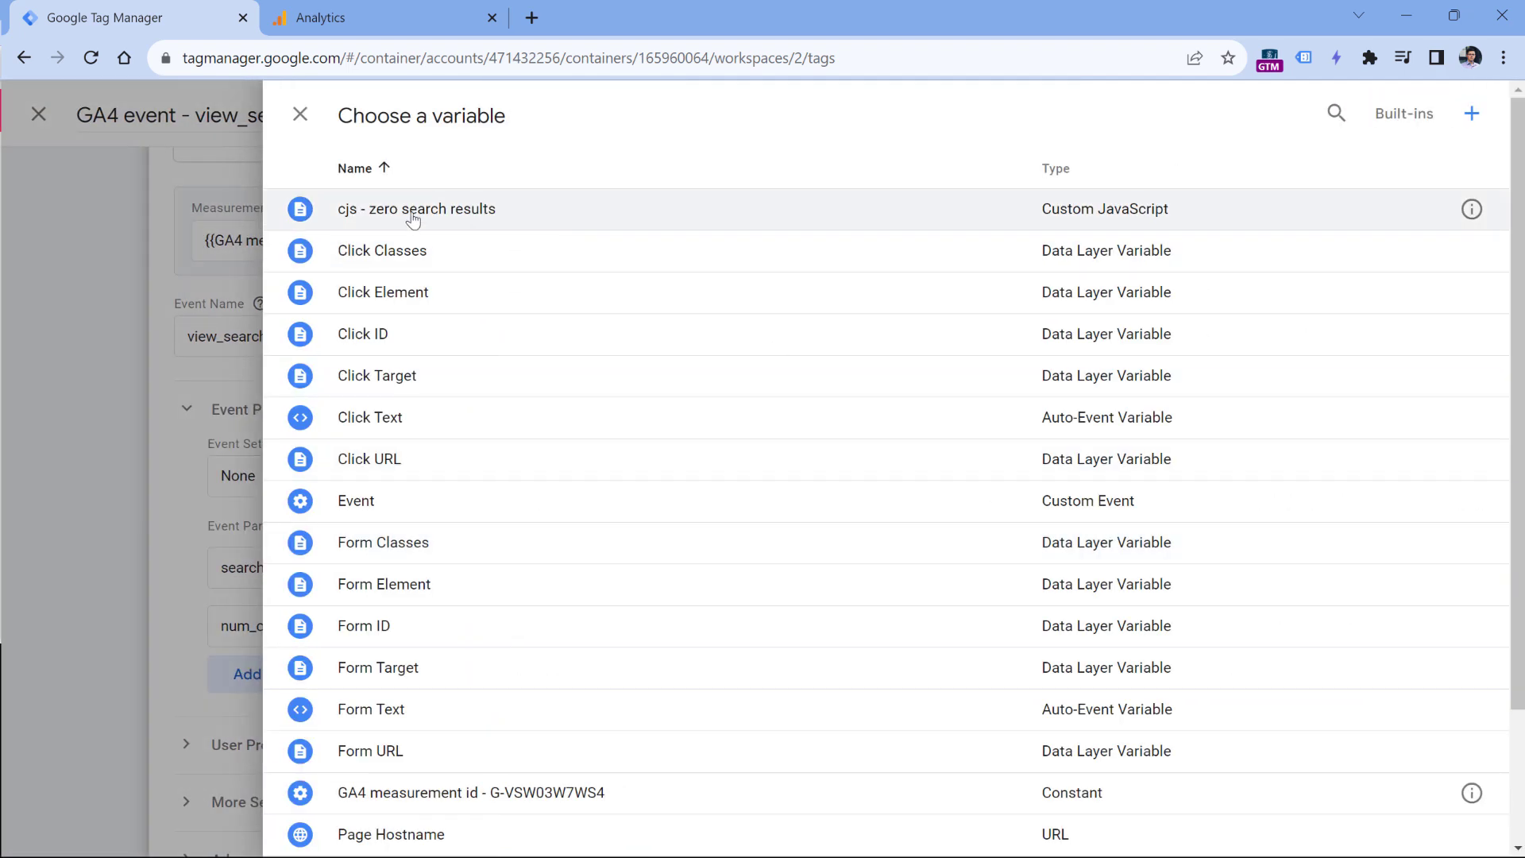
{"action": "left_click", "coordinate": [503, 216]}
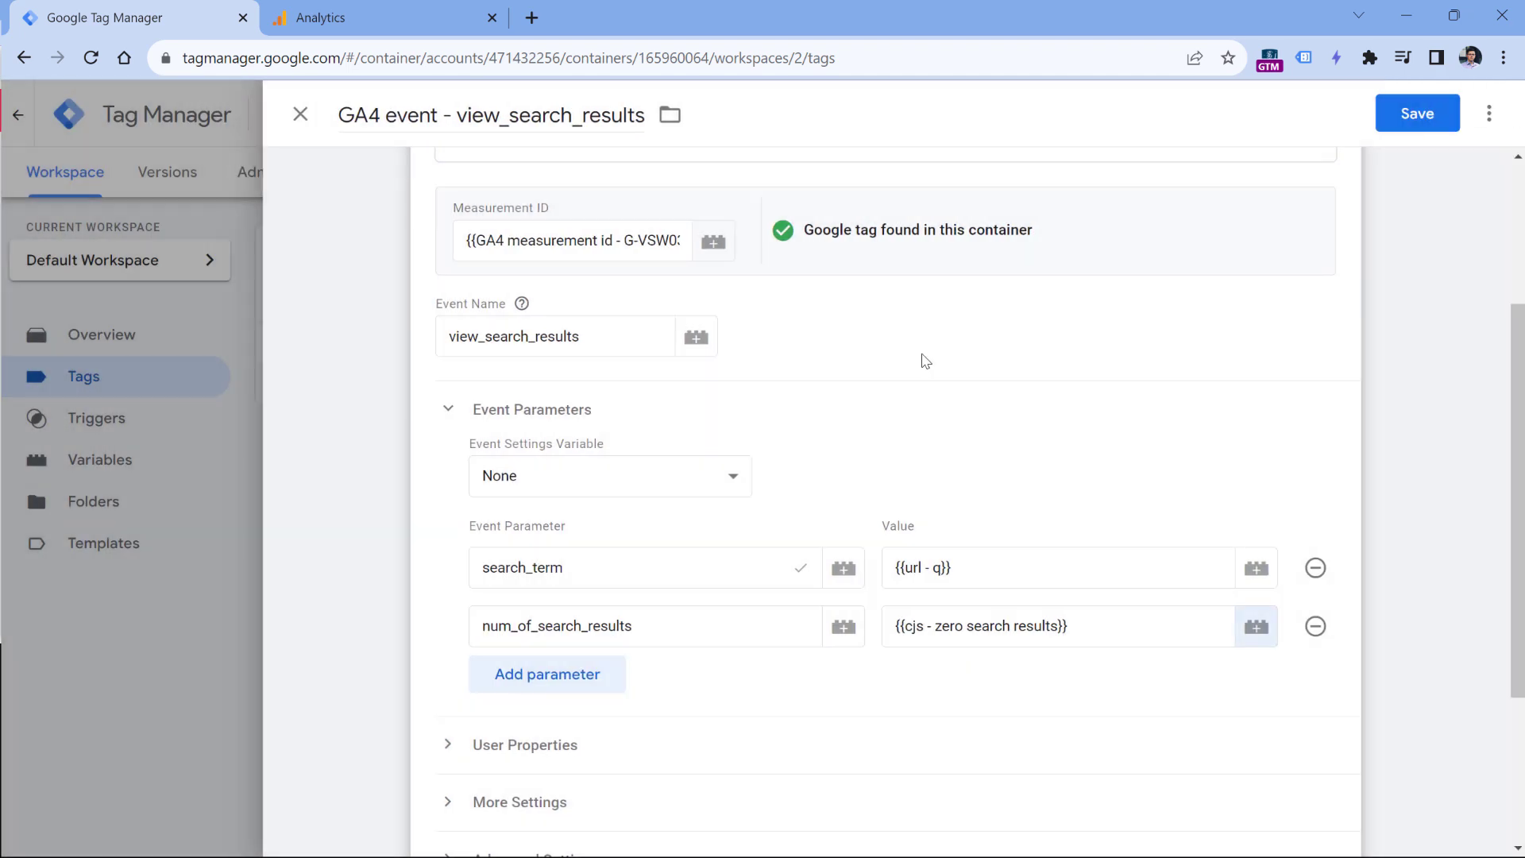
{"action": "left_click", "coordinate": [1418, 116]}
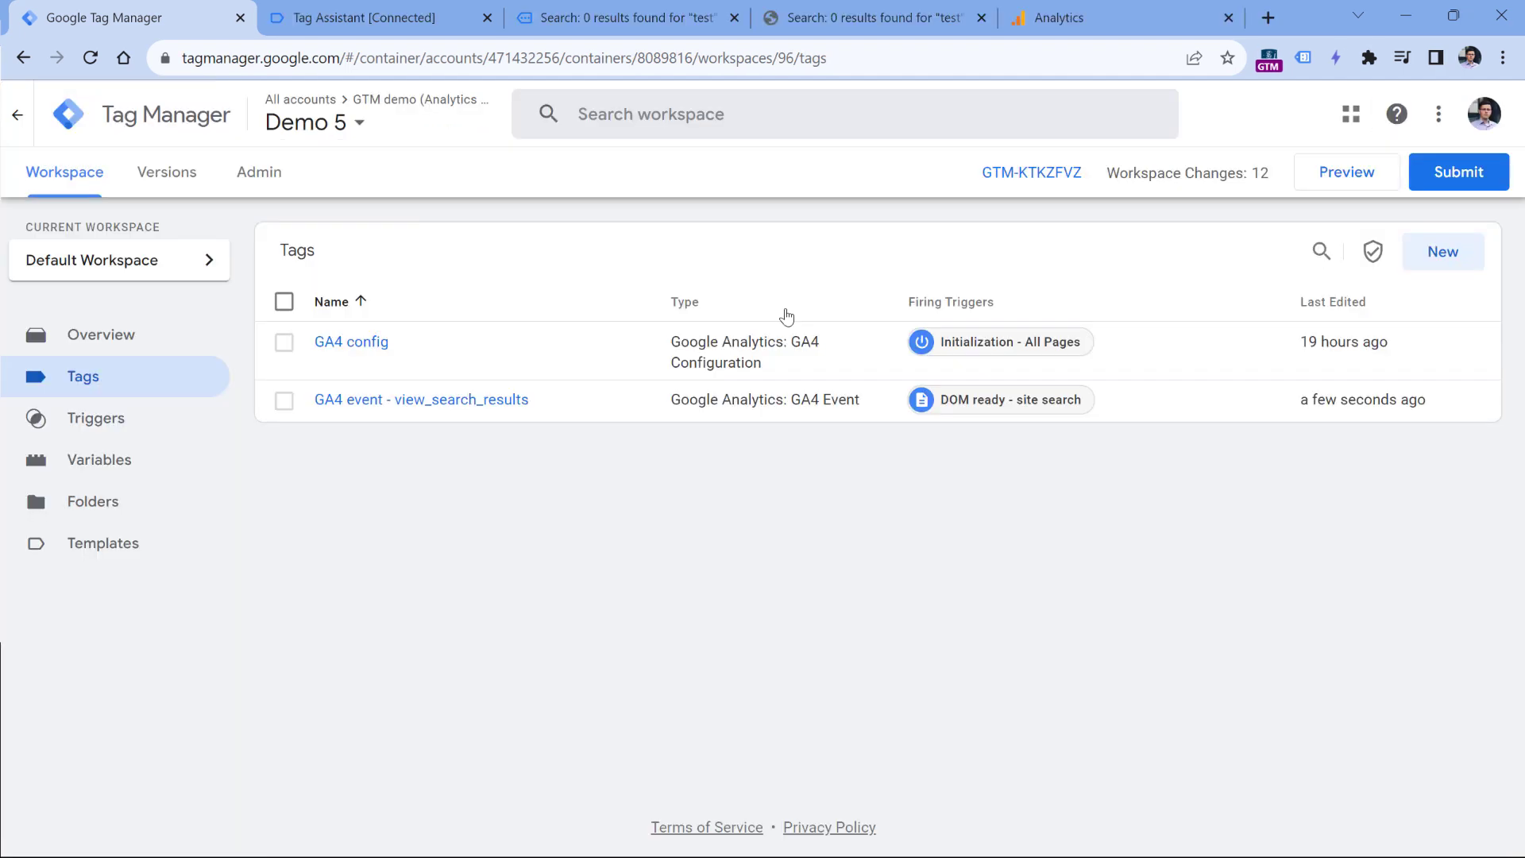
Close the old storefront search pages and the Tag Assistant session, and return to Google Tag Manager
{"action": "left_click", "coordinate": [620, 16]}
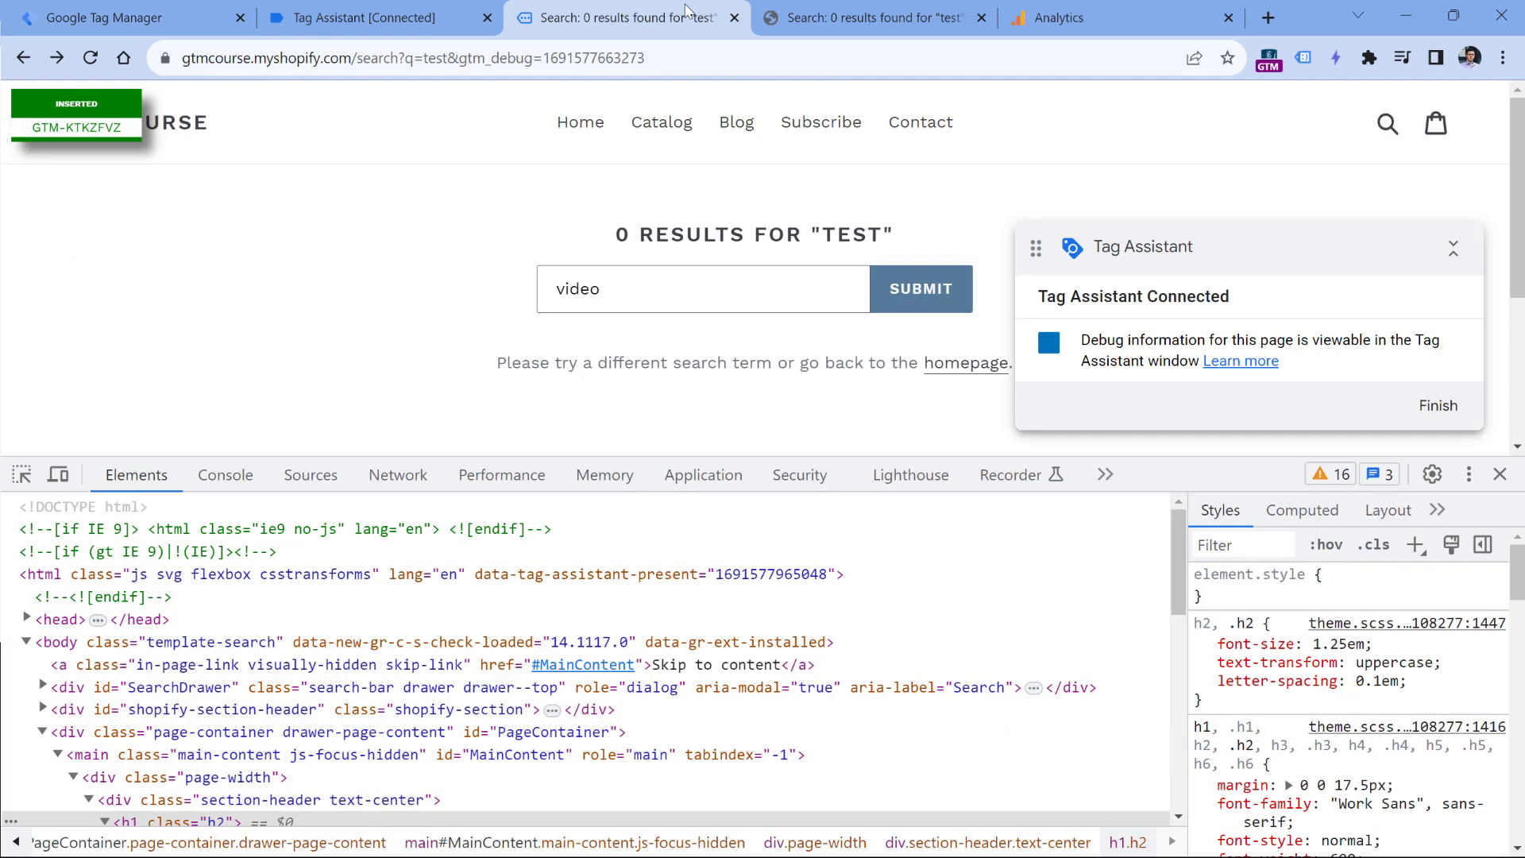
{"action": "left_click", "coordinate": [735, 18]}
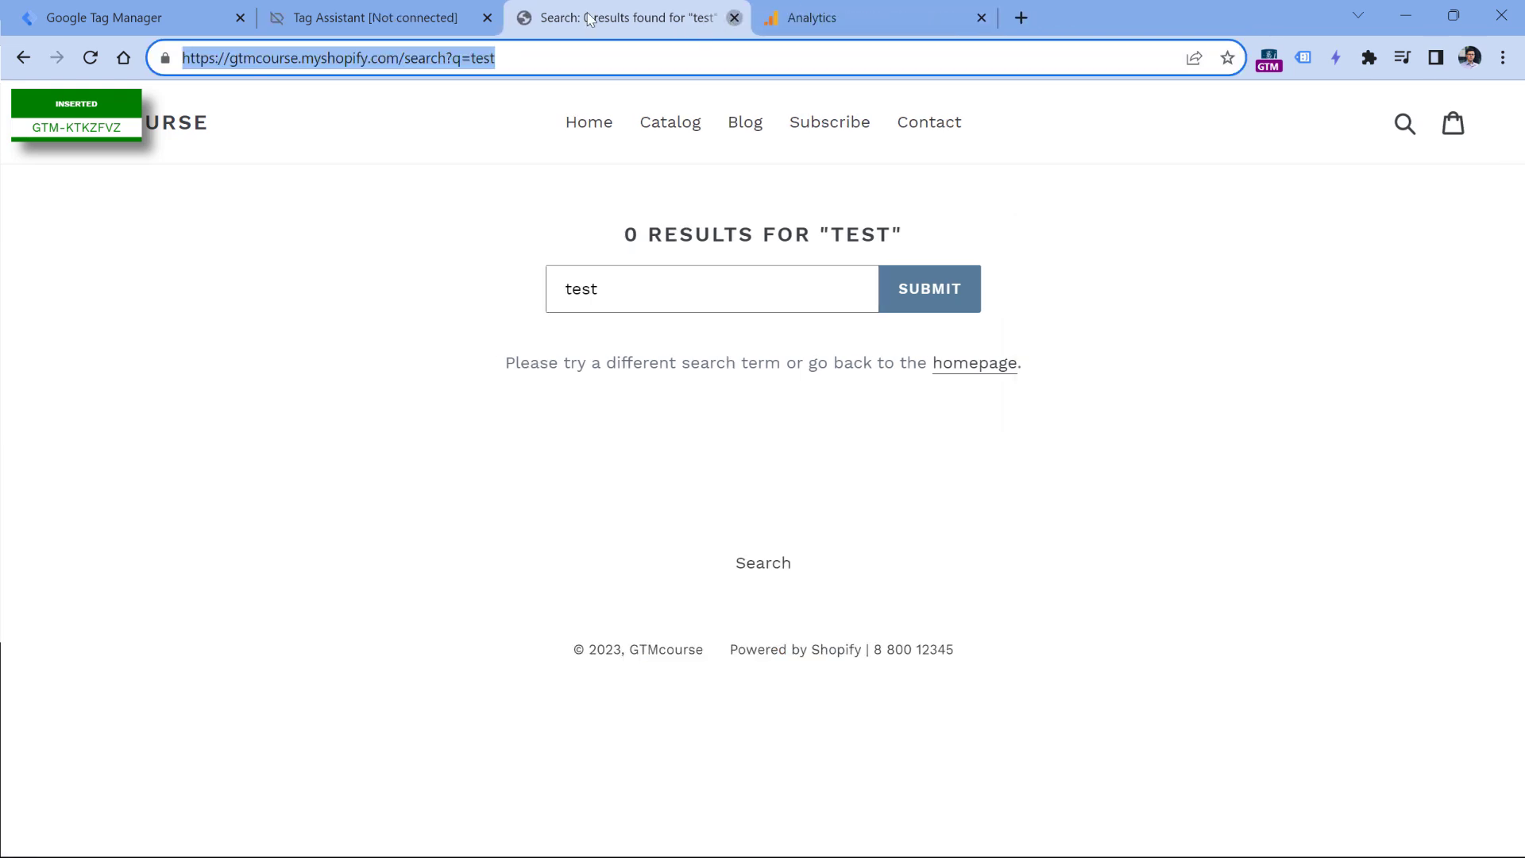
{"action": "left_click", "coordinate": [735, 18]}
{"action": "left_click", "coordinate": [487, 17]}
{"action": "left_click", "coordinate": [143, 18]}
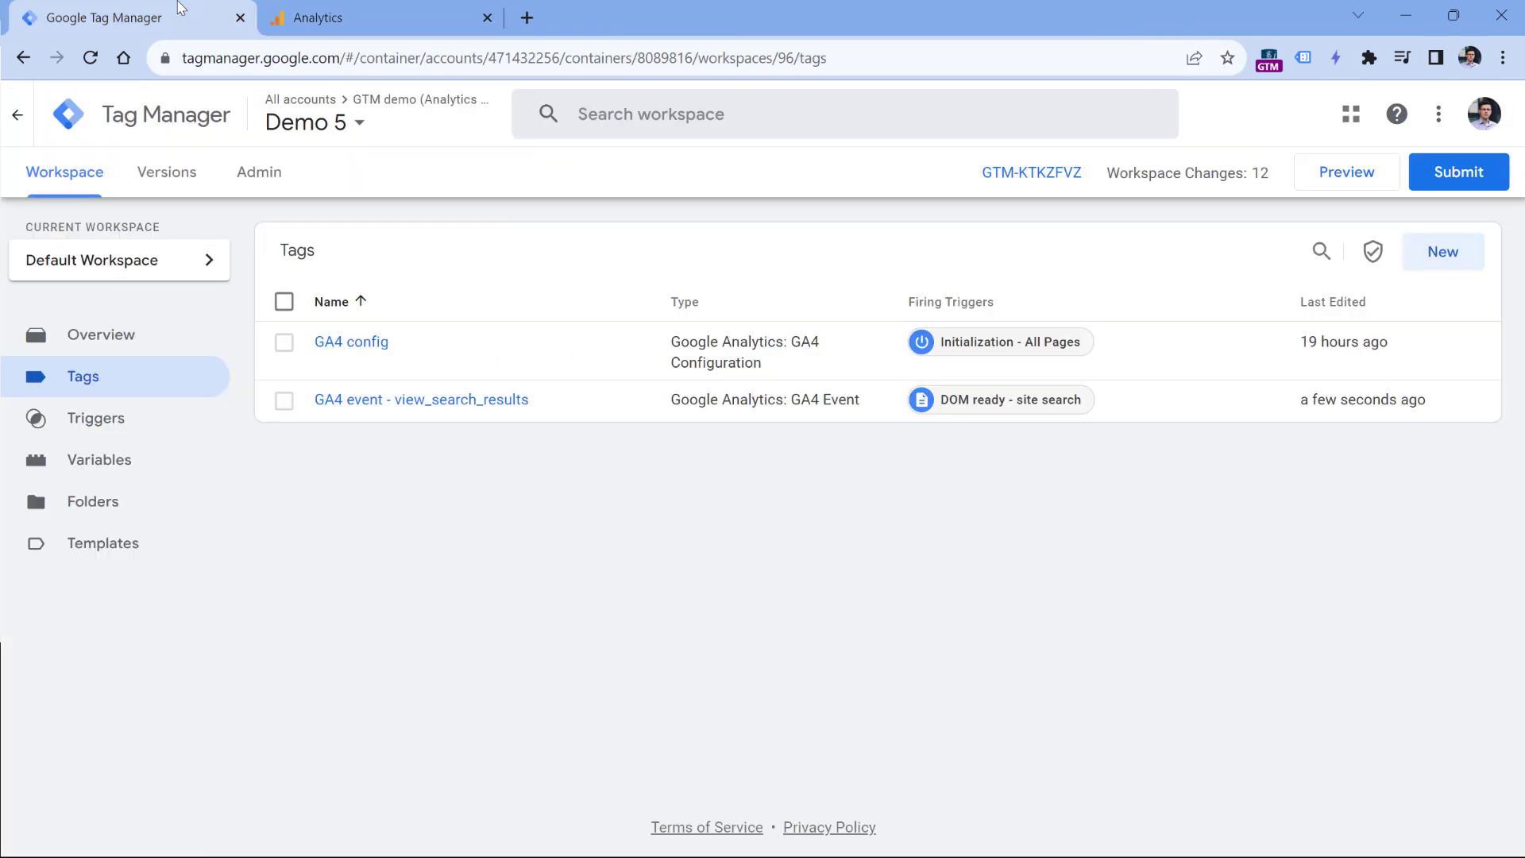
{"action": "left_click", "coordinate": [1353, 181]}
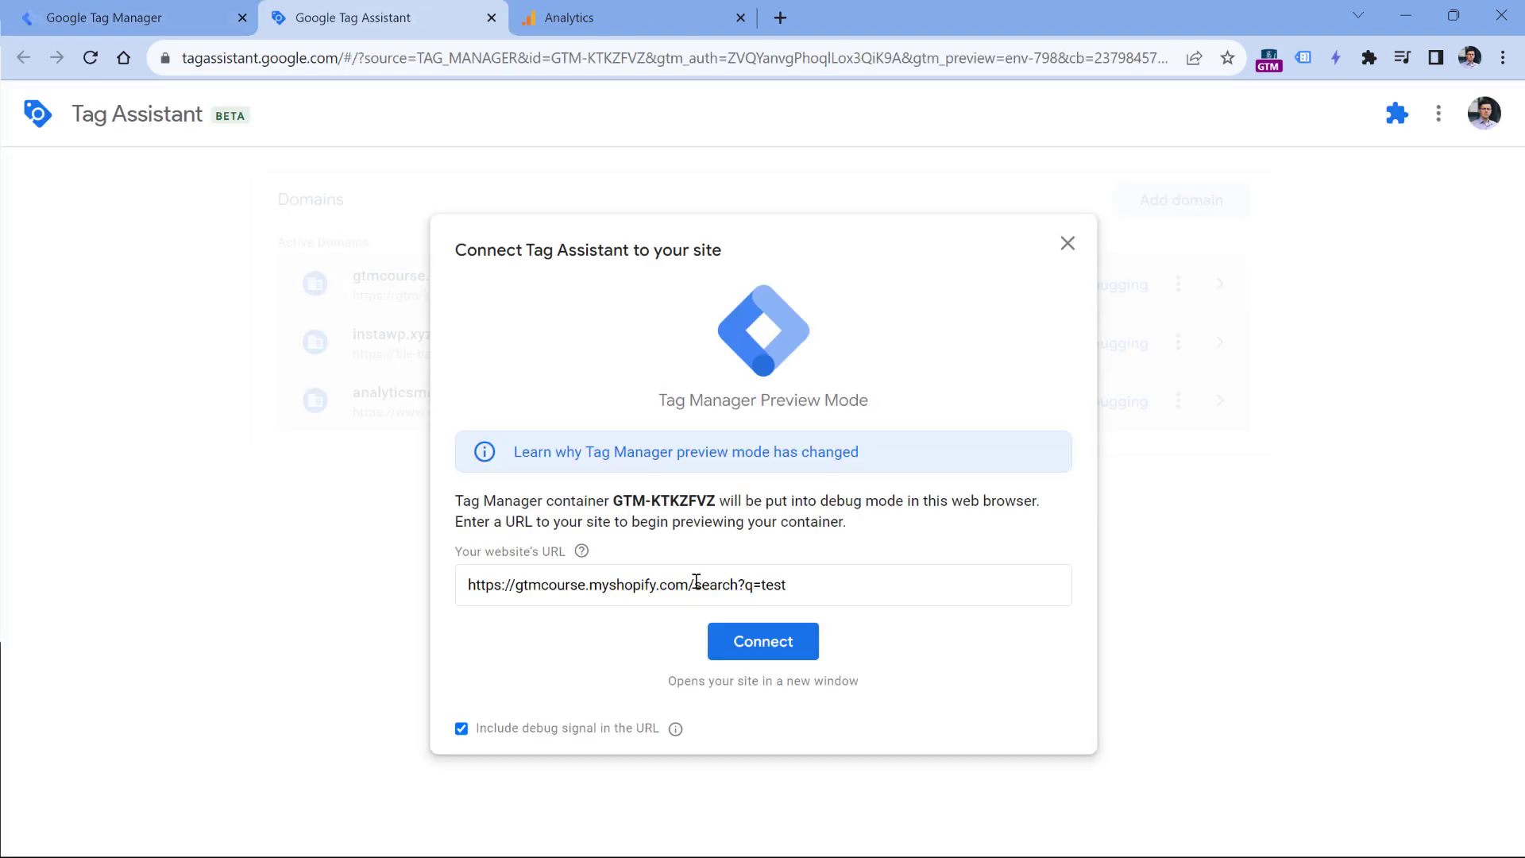
{"action": "left_click_drag", "start_coordinate": [695, 584], "coordinate": [913, 579]}
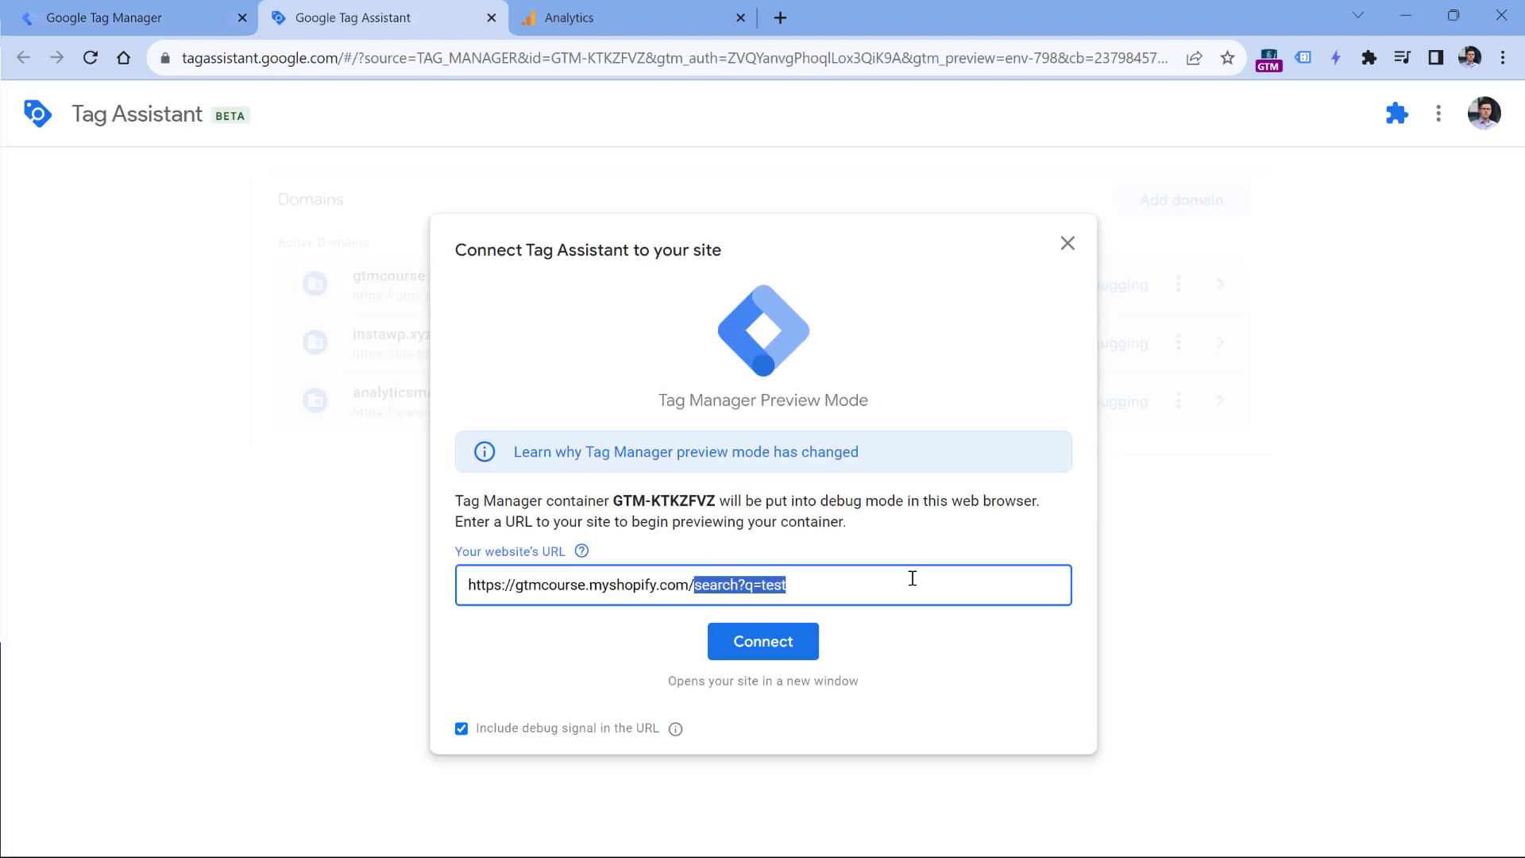
{"action": "key", "text": "BackSpace"}
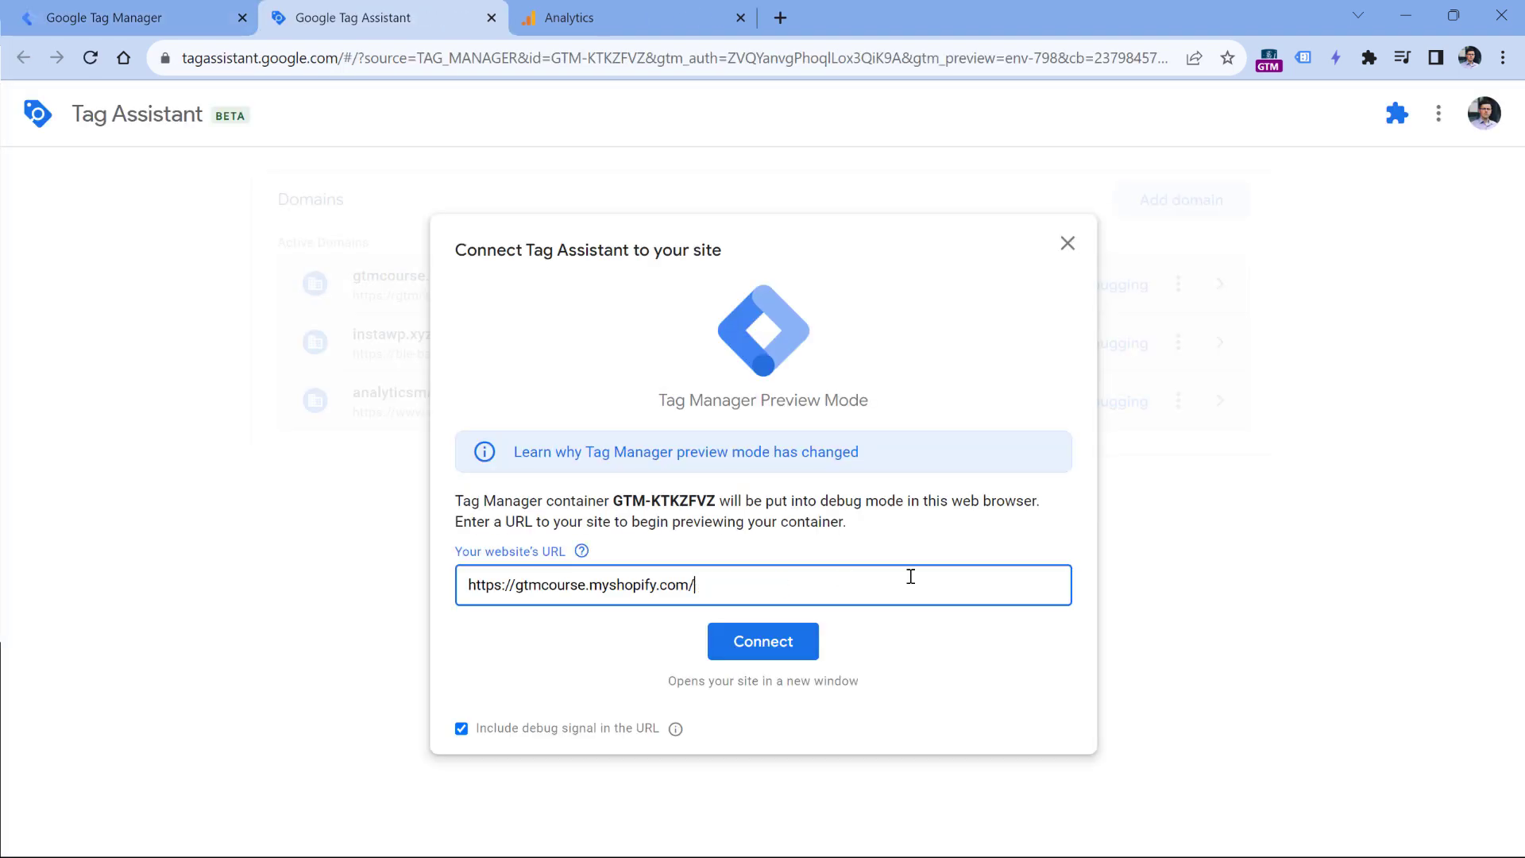
{"action": "left_click", "coordinate": [765, 650]}
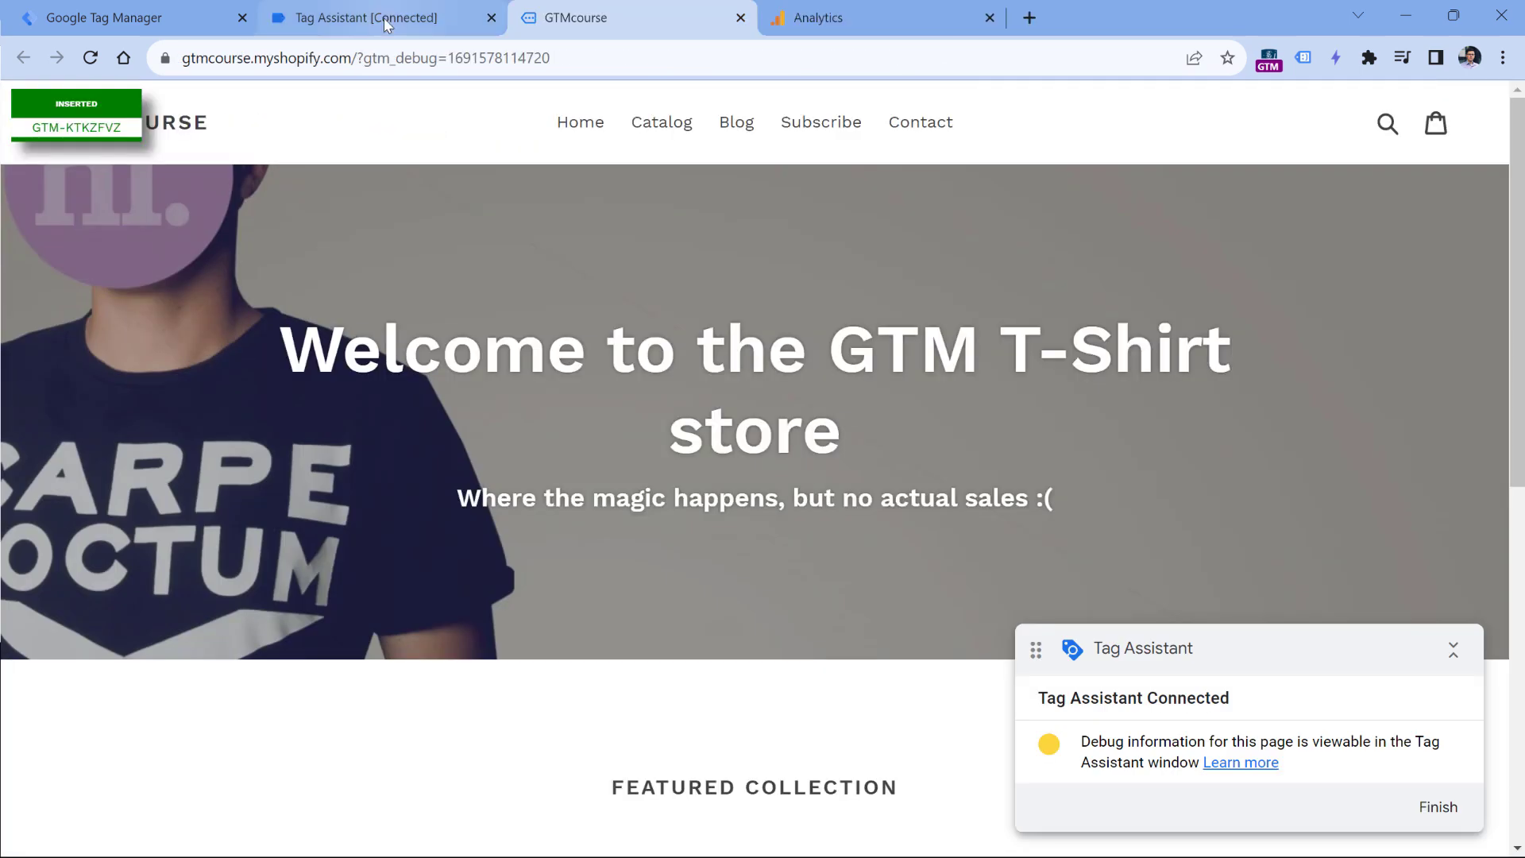
{"action": "left_click", "coordinate": [385, 23]}
{"action": "left_click", "coordinate": [170, 391]}
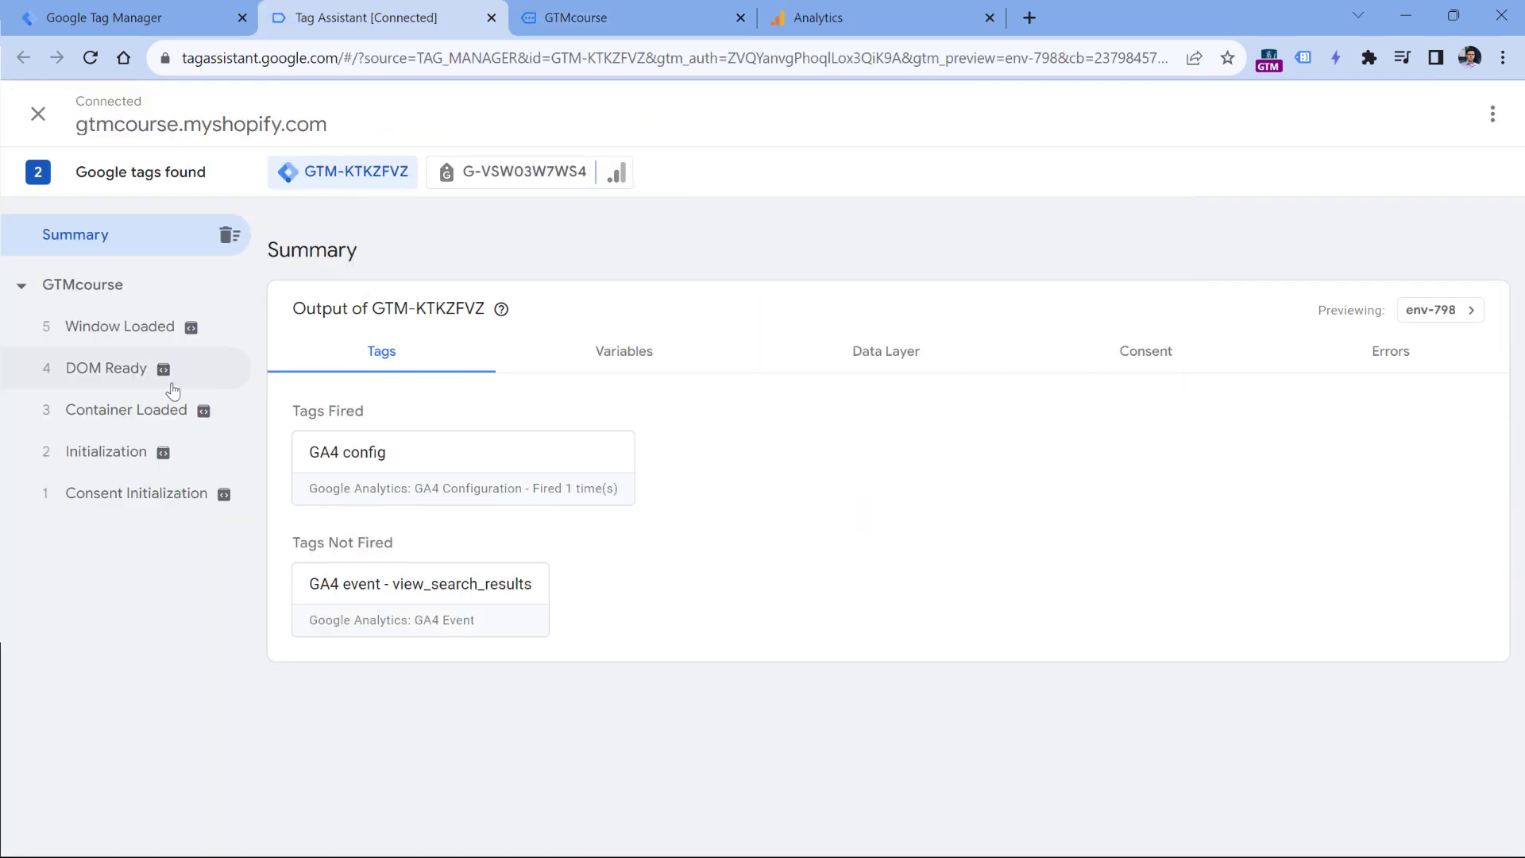
Examine the homepage's DOM Ready event, checking its fired tags and the value of the cjs - zero search results variable
{"action": "left_click", "coordinate": [115, 380]}
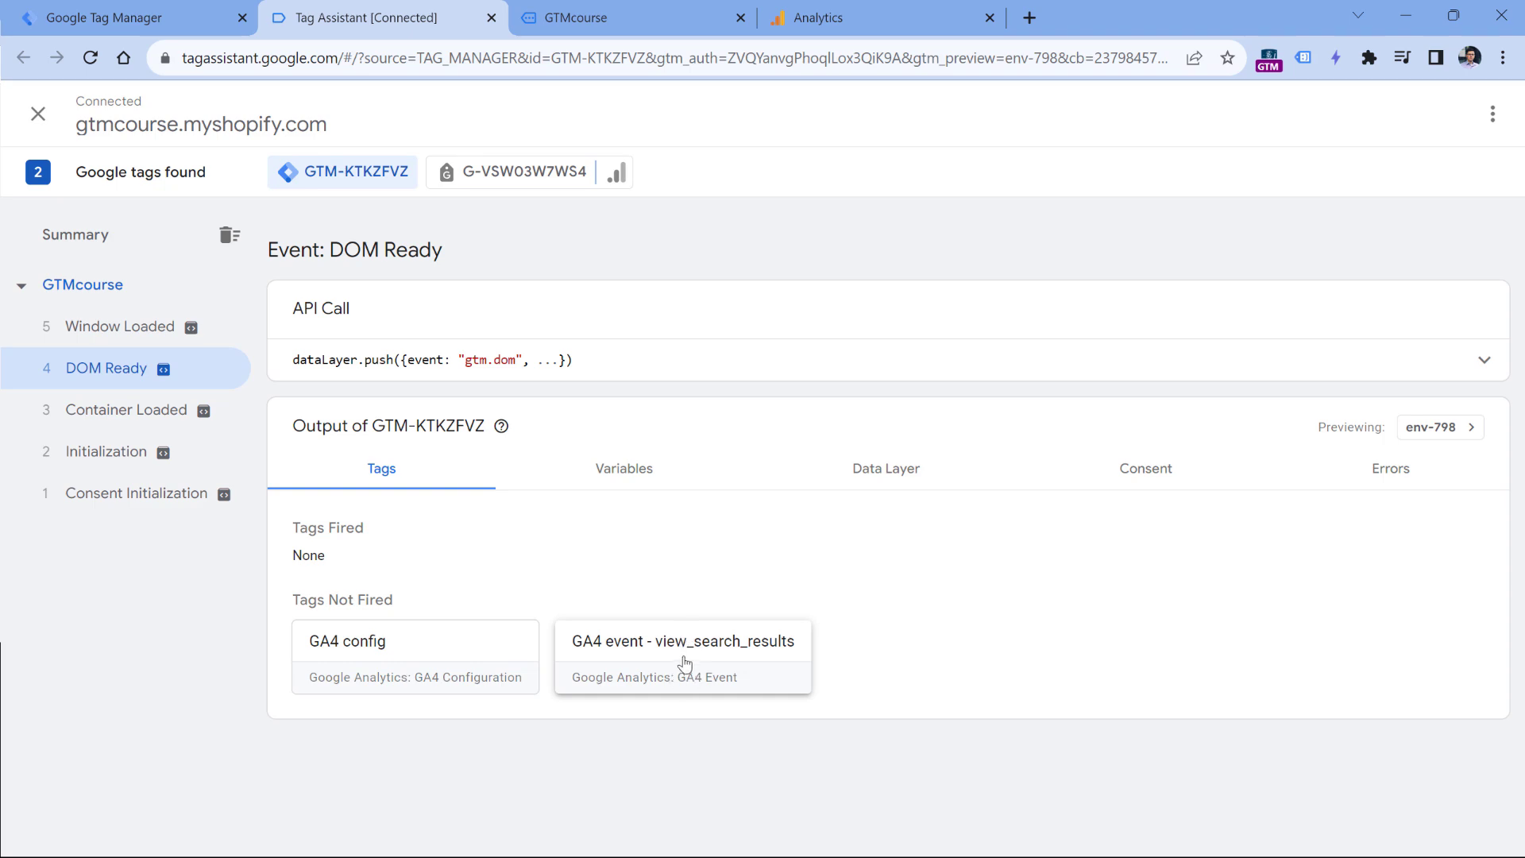
{"action": "left_click", "coordinate": [628, 19]}
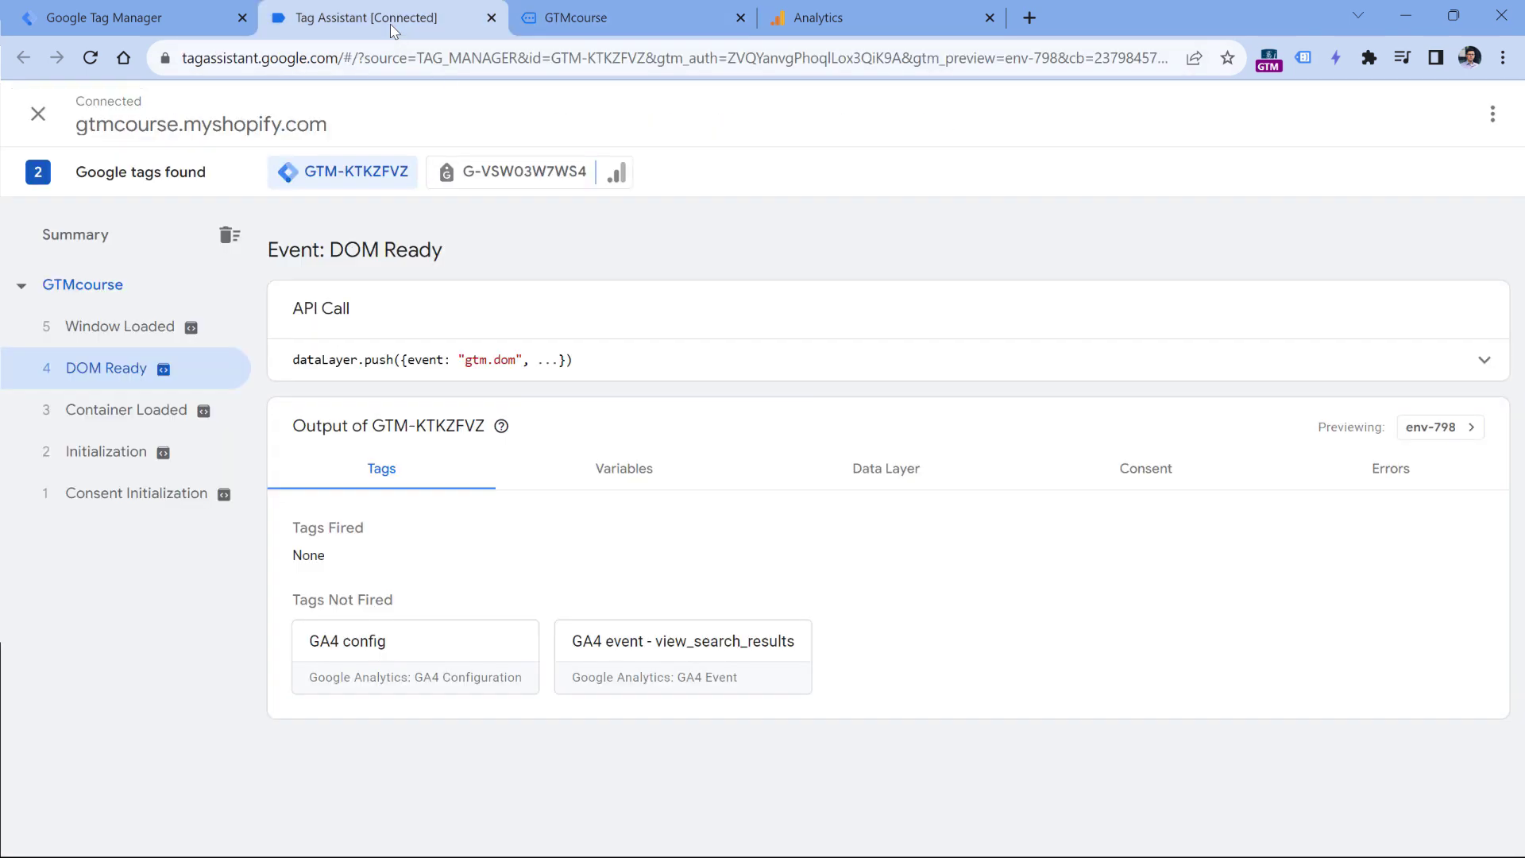
{"action": "left_click", "coordinate": [389, 19]}
{"action": "left_click", "coordinate": [628, 470]}
{"action": "left_click_drag", "start_coordinate": [709, 593], "coordinate": [728, 594]}
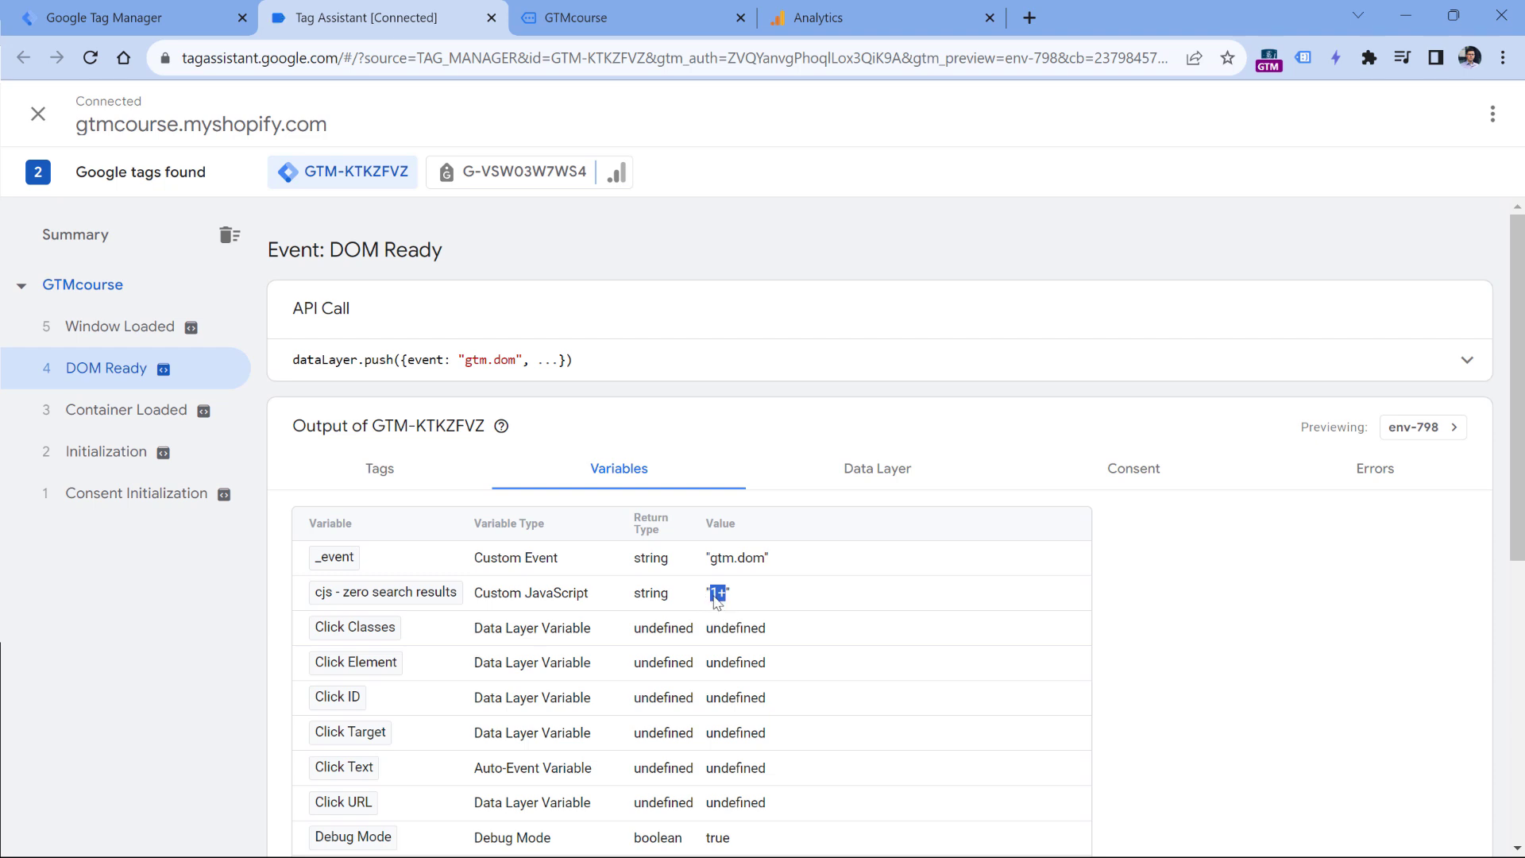
{"action": "left_click", "coordinate": [416, 477]}
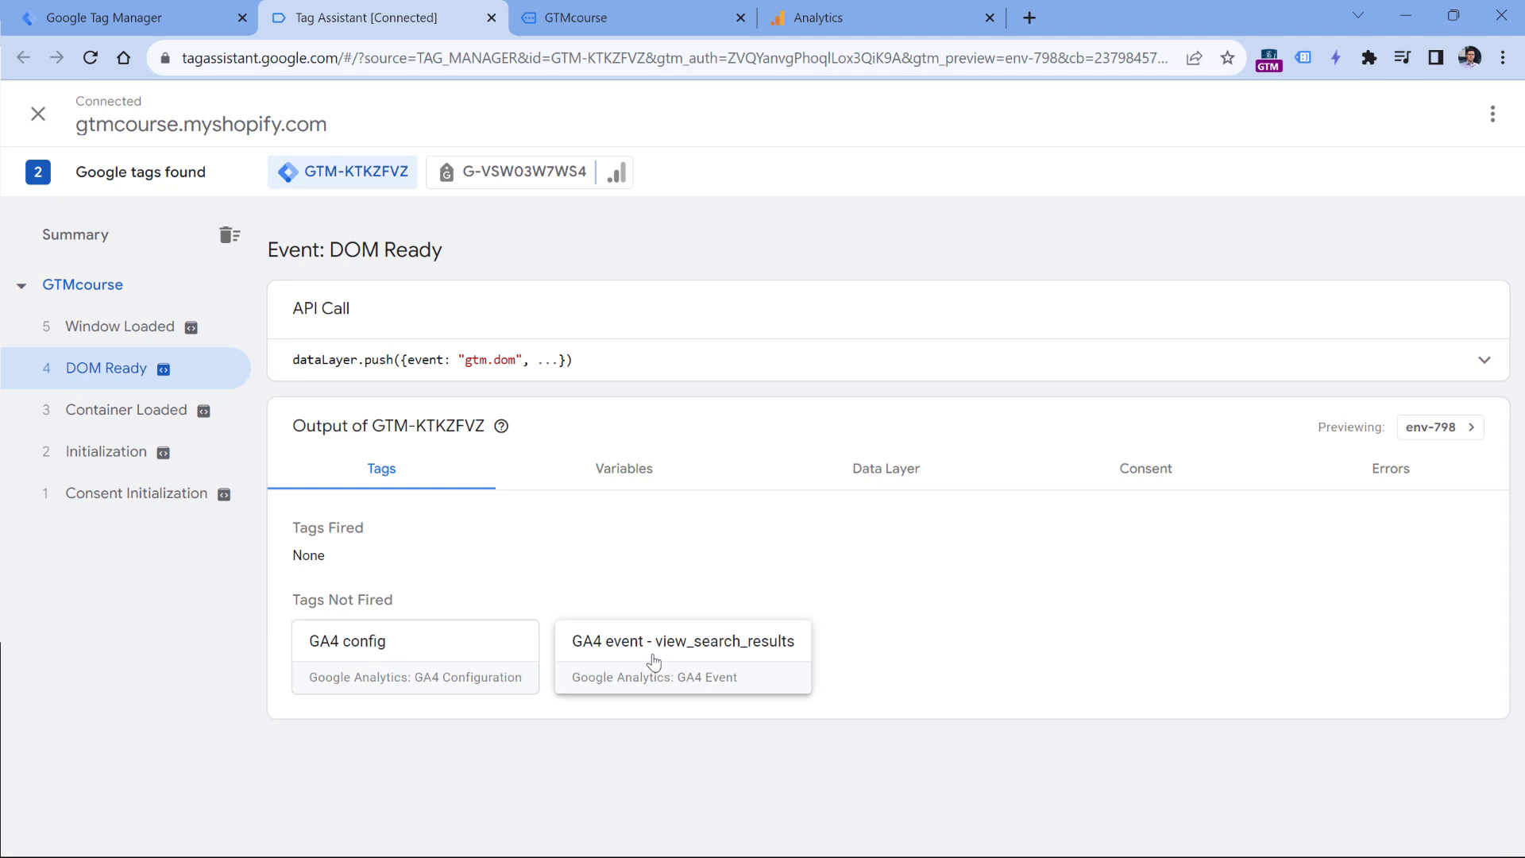
Switch to the GTMcourse storefront and search the site for "video"
{"action": "left_click", "coordinate": [588, 17]}
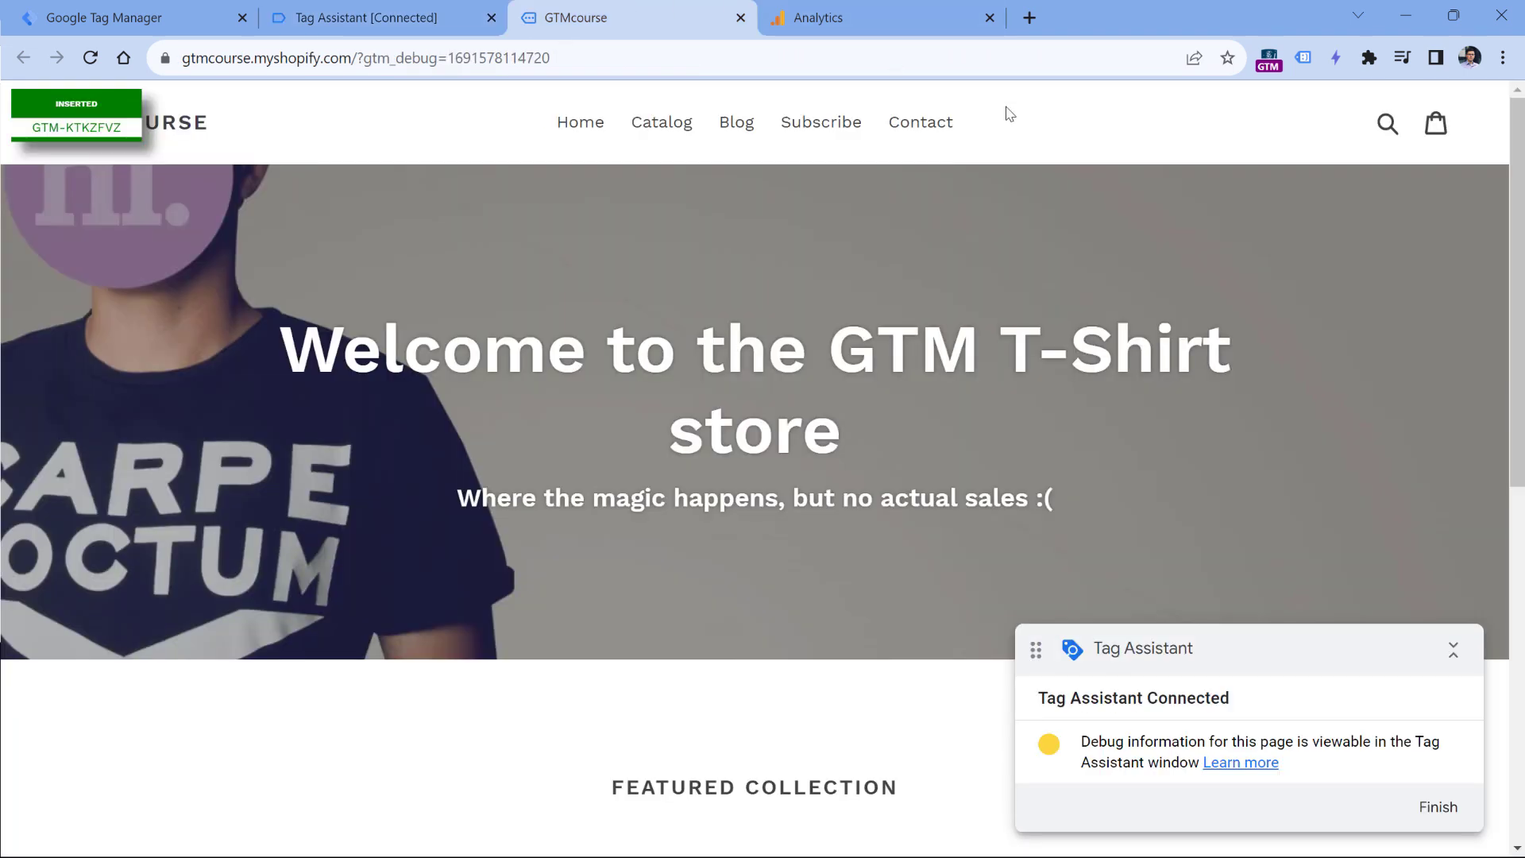
{"action": "left_click", "coordinate": [1386, 125]}
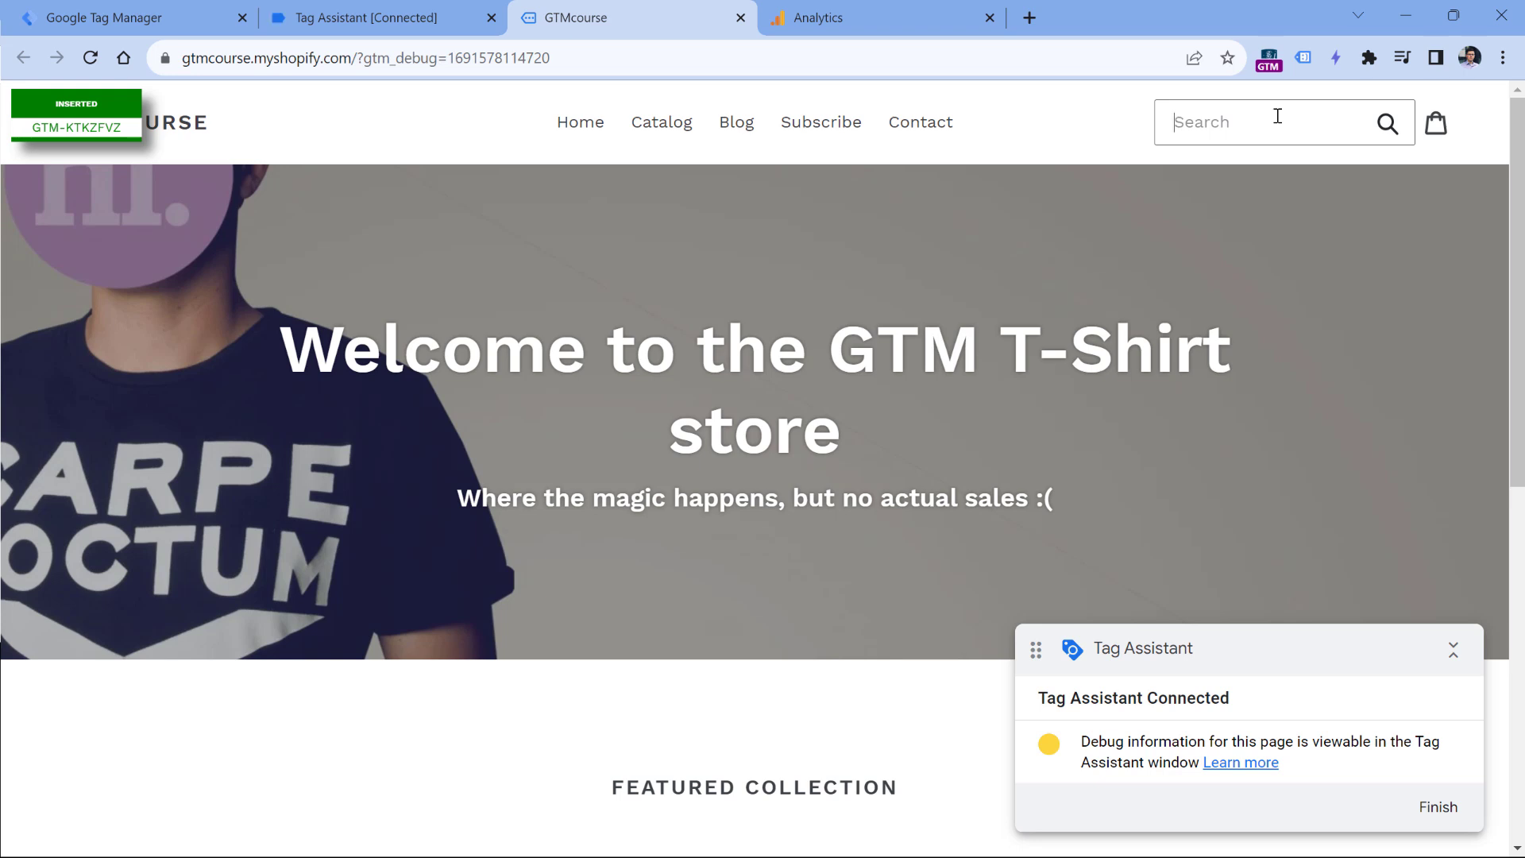
{"action": "type", "text": "video"}
{"action": "key", "text": "Return"}
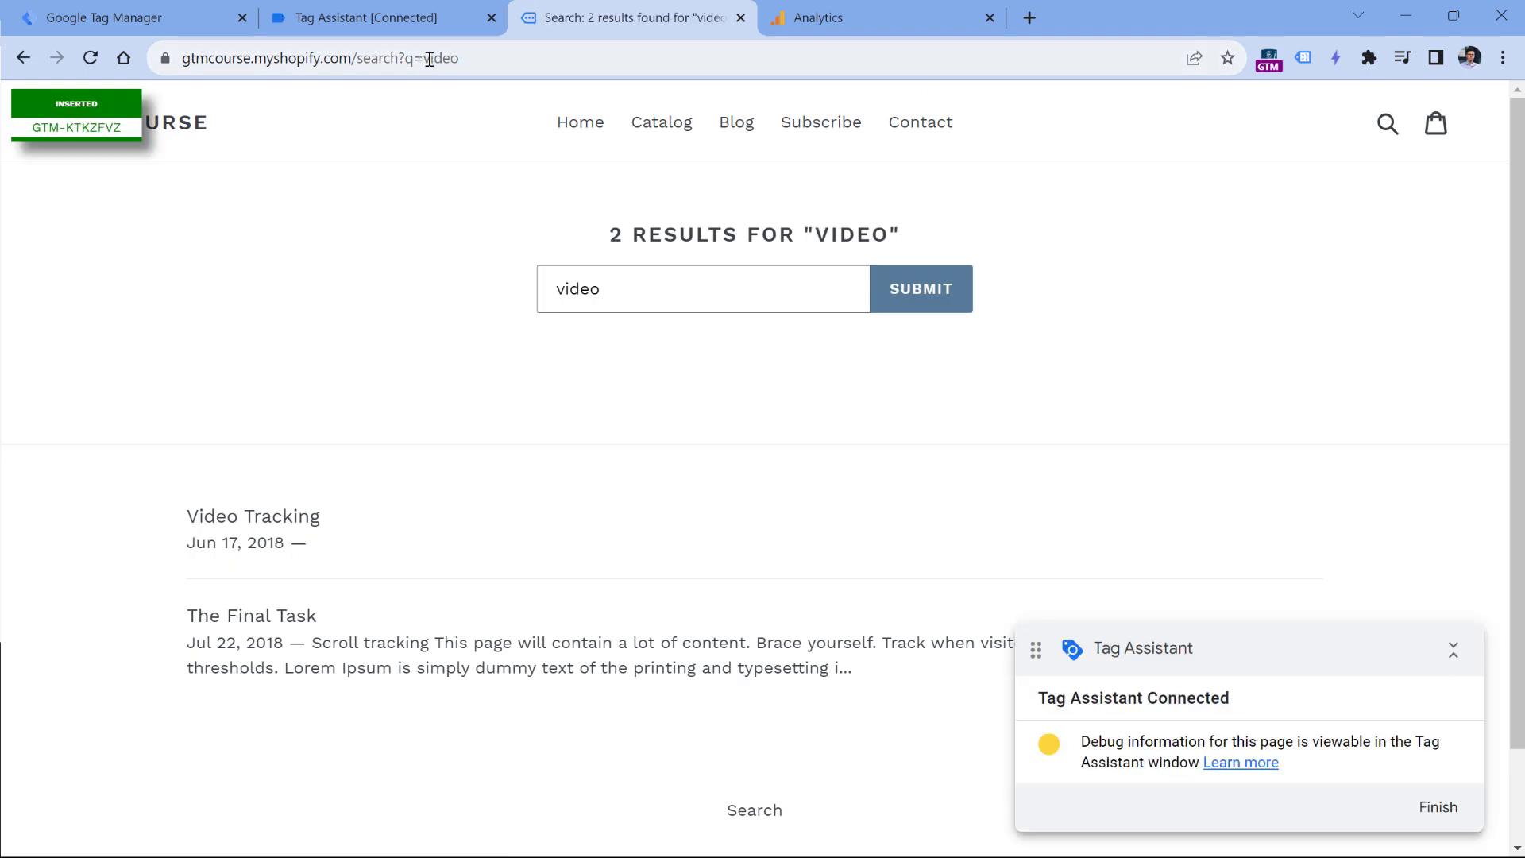
In Tag Assistant, inspect the view_search_results tag's event parameters under the "video" search page's DOM Ready event
{"action": "left_click", "coordinate": [366, 17]}
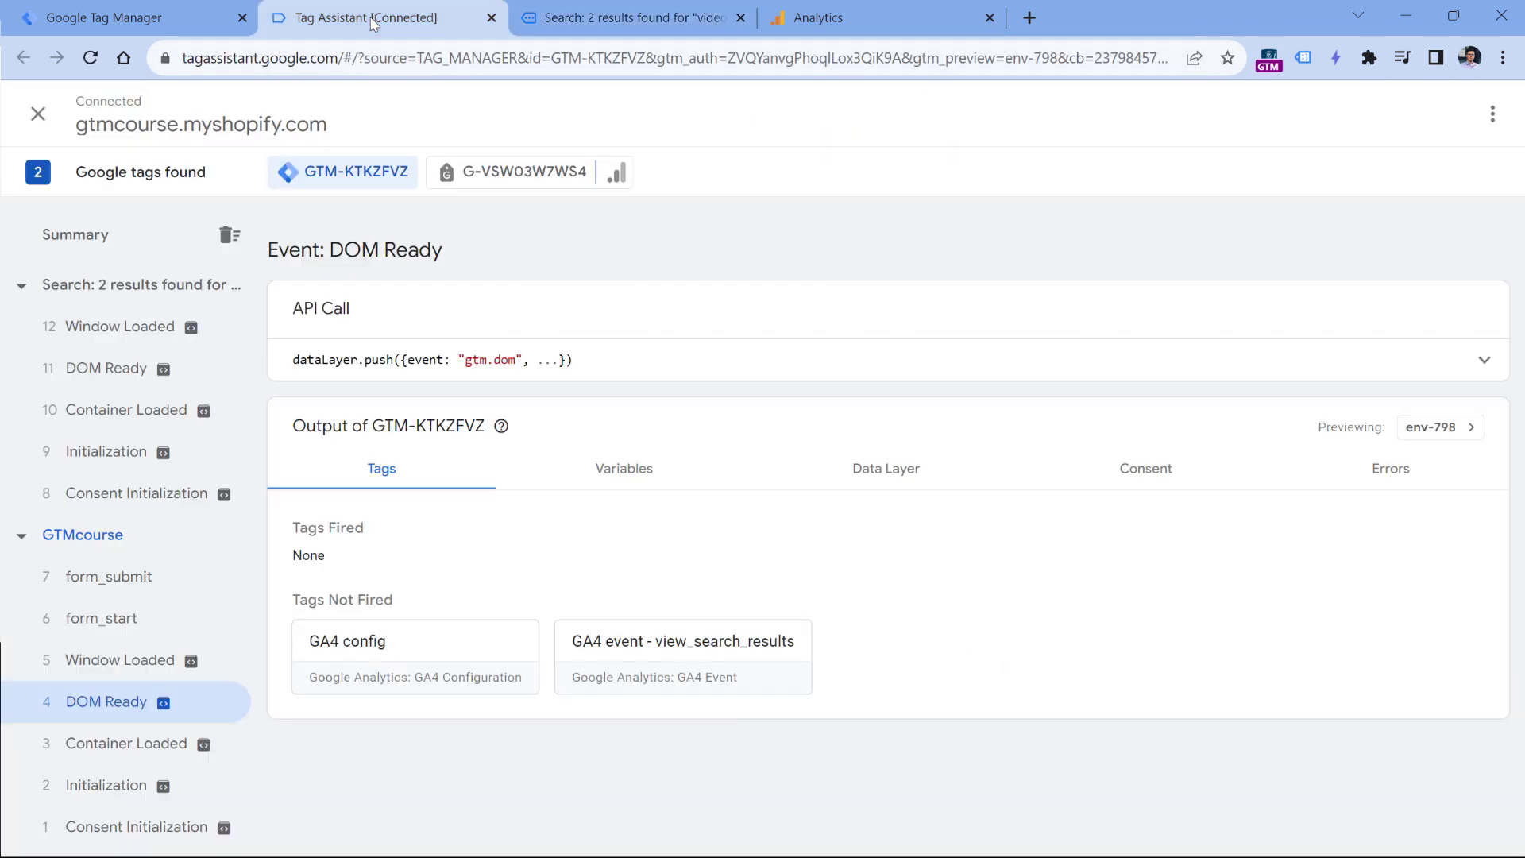
{"action": "left_click", "coordinate": [119, 373]}
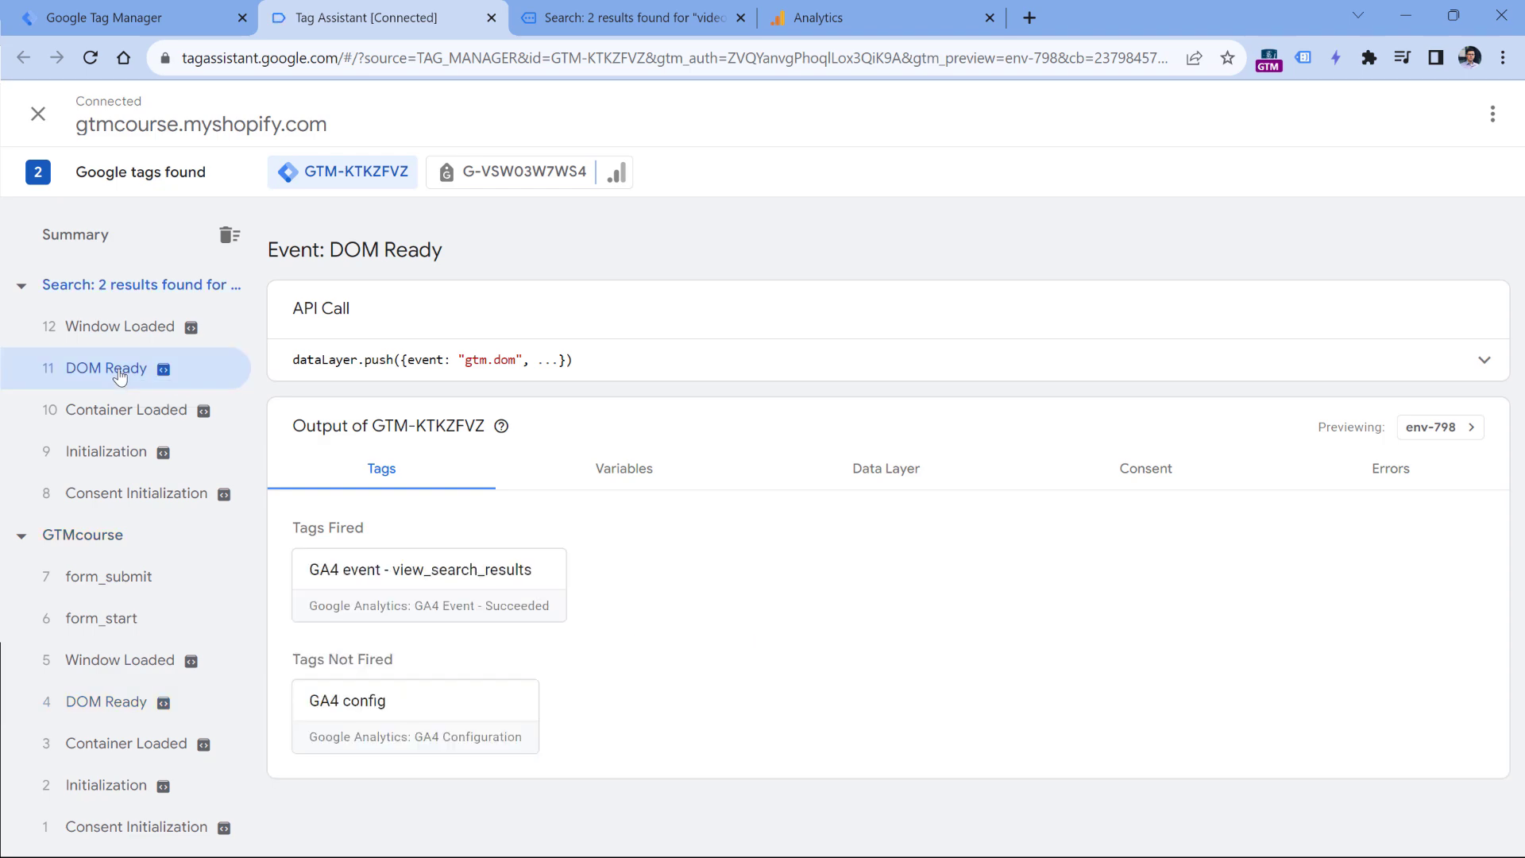
{"action": "left_click", "coordinate": [432, 587]}
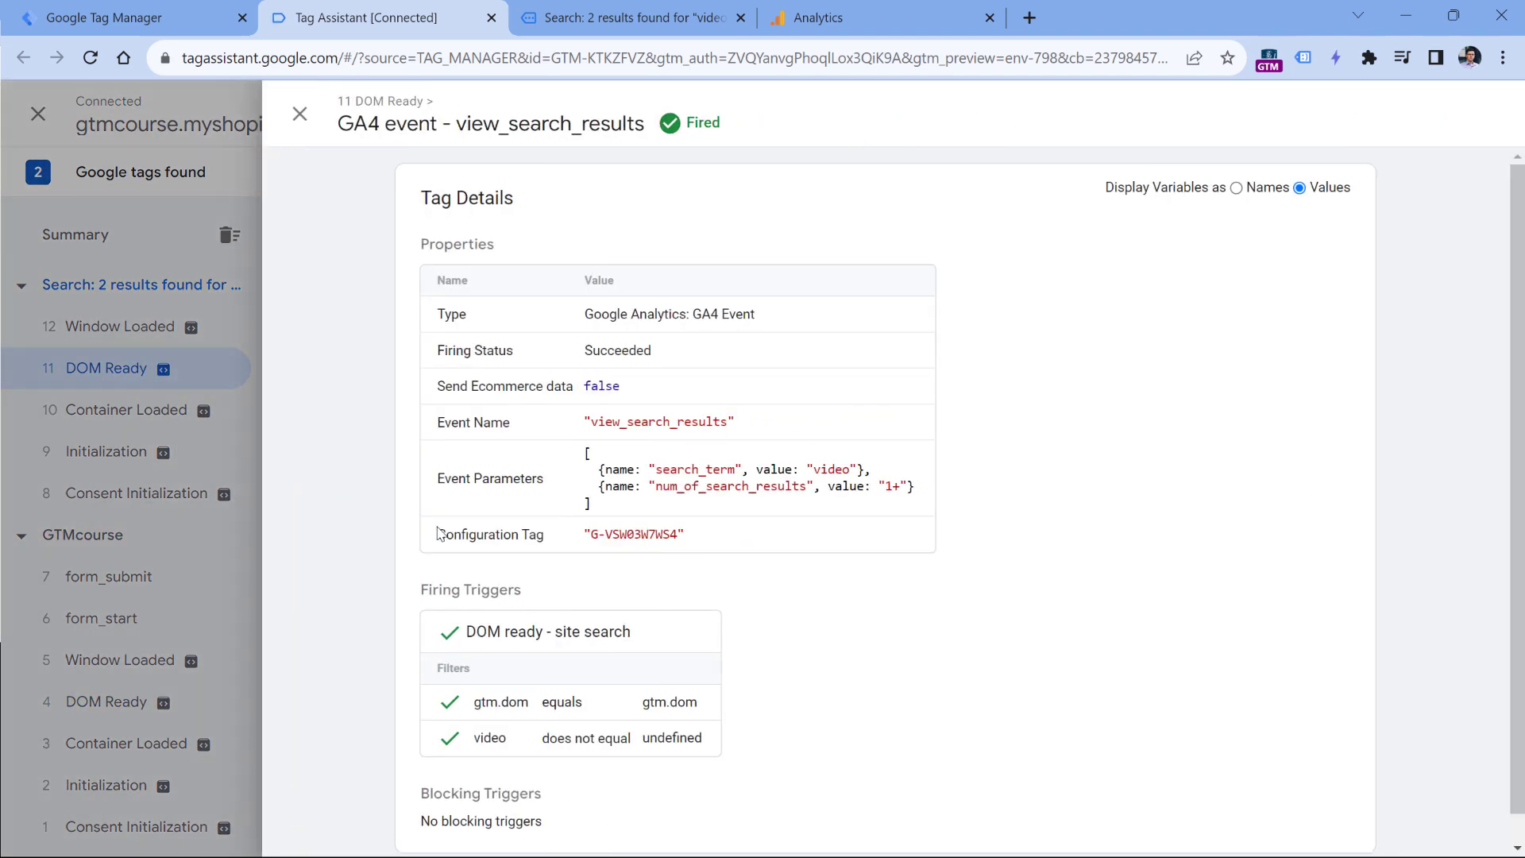
{"action": "left_click_drag", "start_coordinate": [887, 487], "coordinate": [902, 486]}
Return to the storefront's search page and search for "test" instead
{"action": "left_click", "coordinate": [634, 13]}
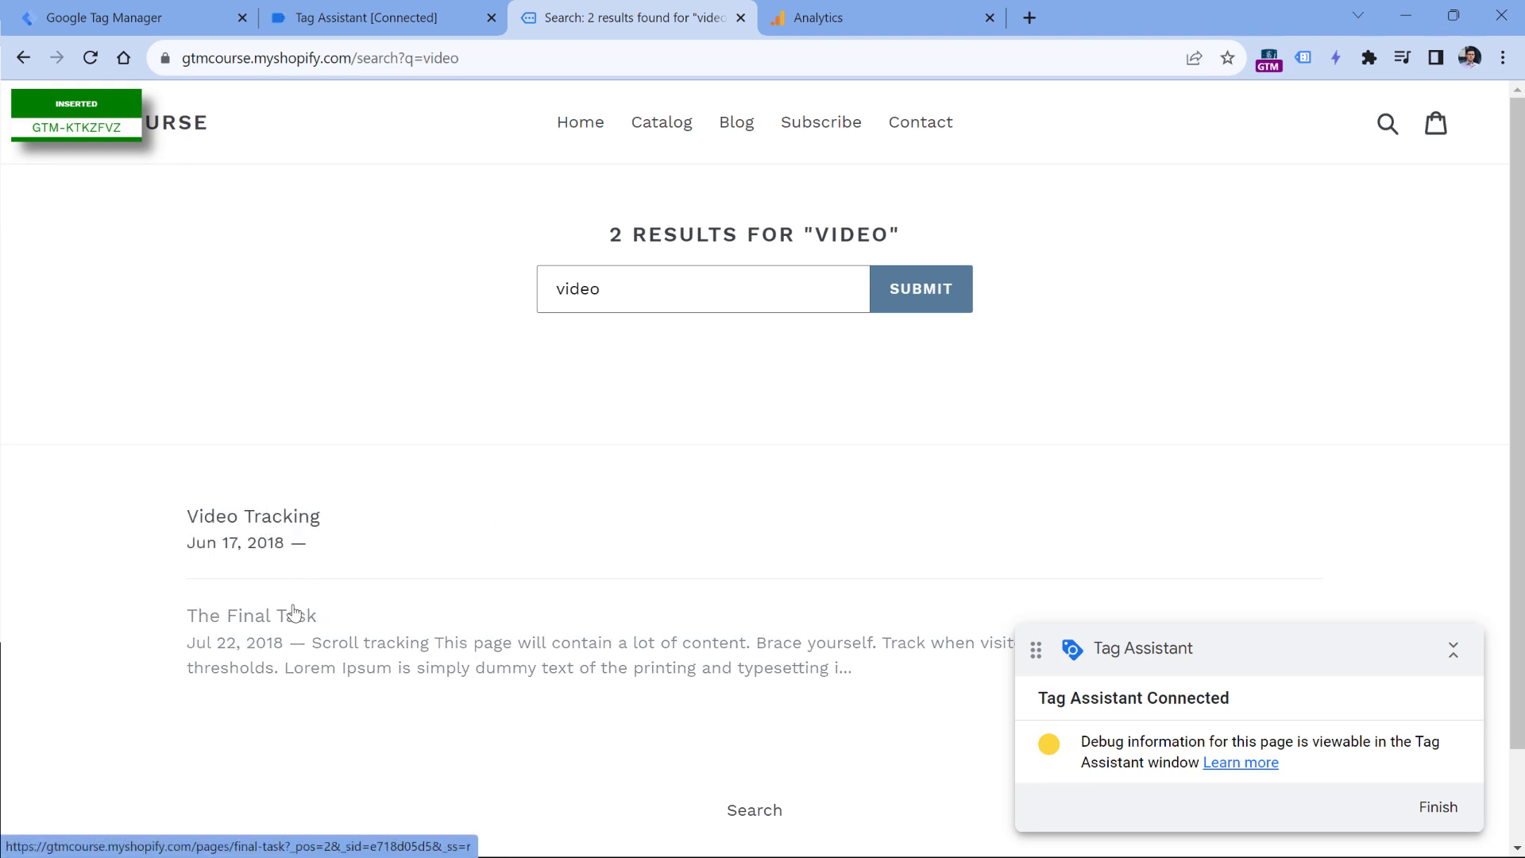
{"action": "double_click", "coordinate": [578, 288]}
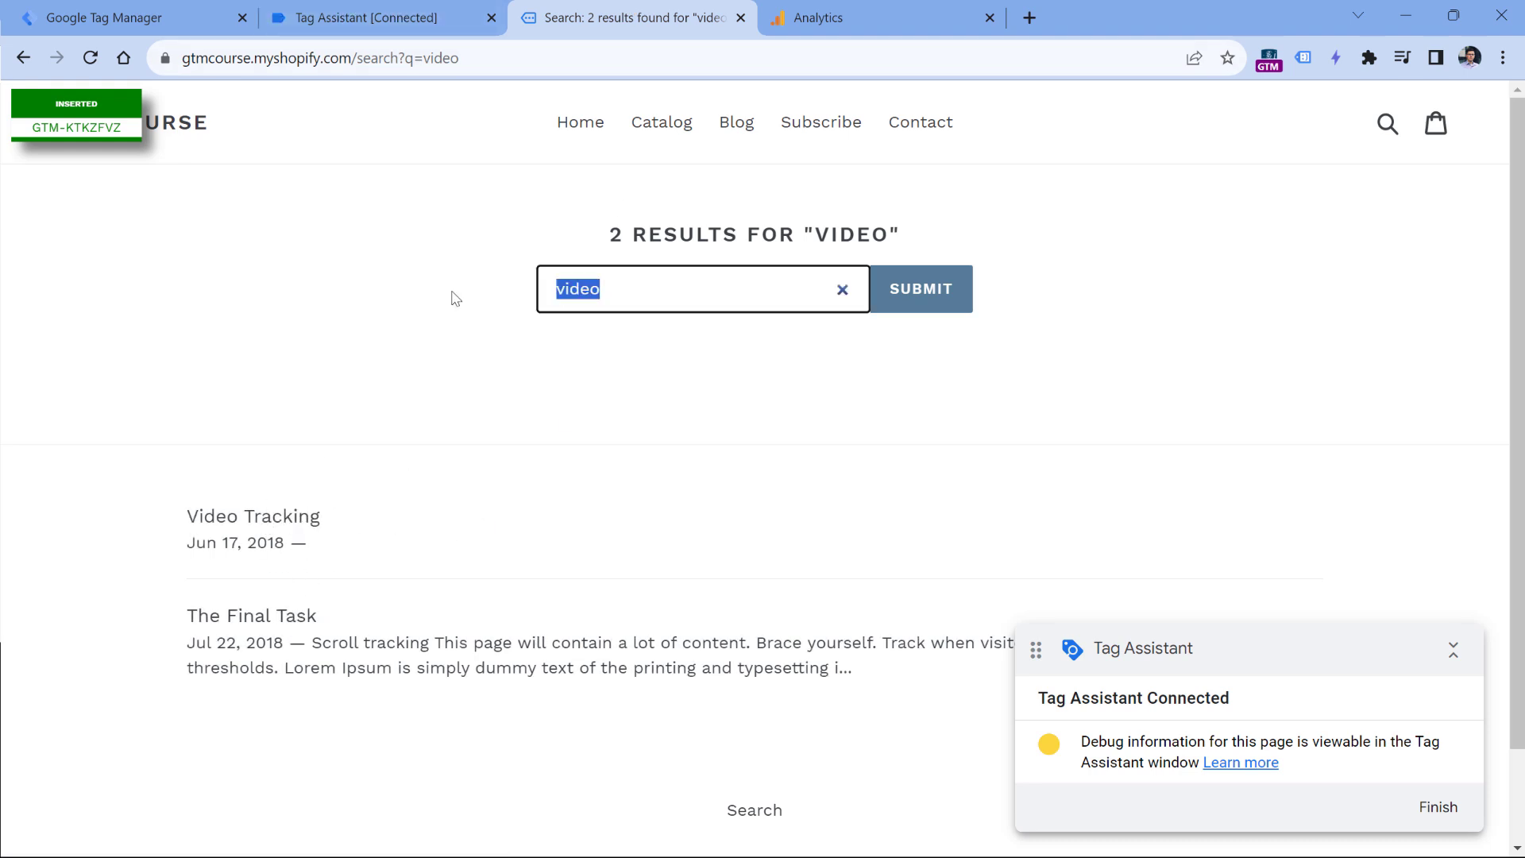
{"action": "type", "text": "test"}
{"action": "key", "text": "Return"}
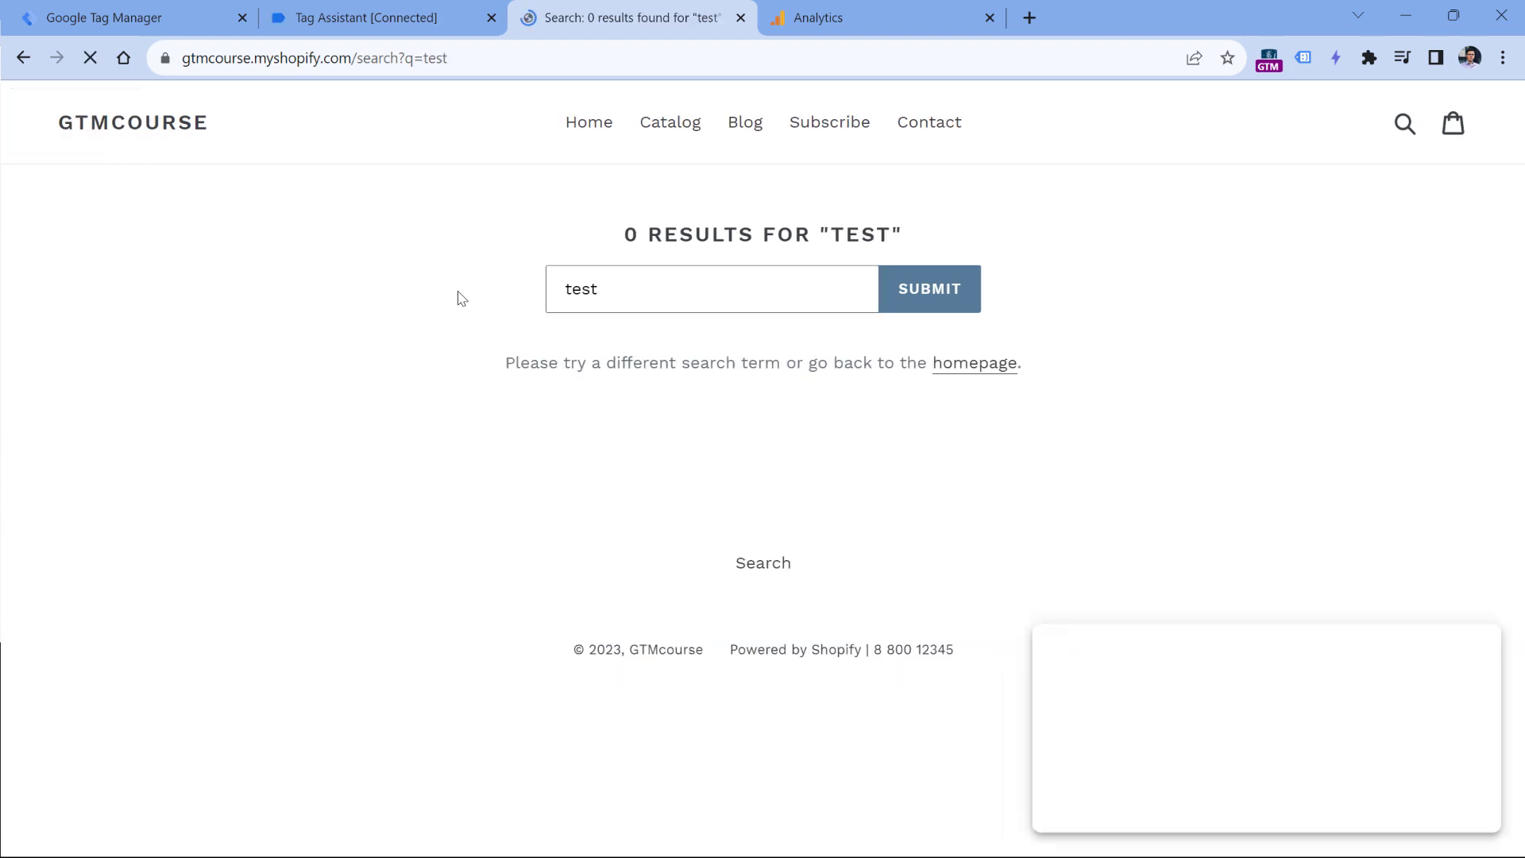
In Tag Assistant, inspect the view_search_results tag's event parameters under the "test" search page's DOM Ready event
{"action": "left_click", "coordinate": [373, 19]}
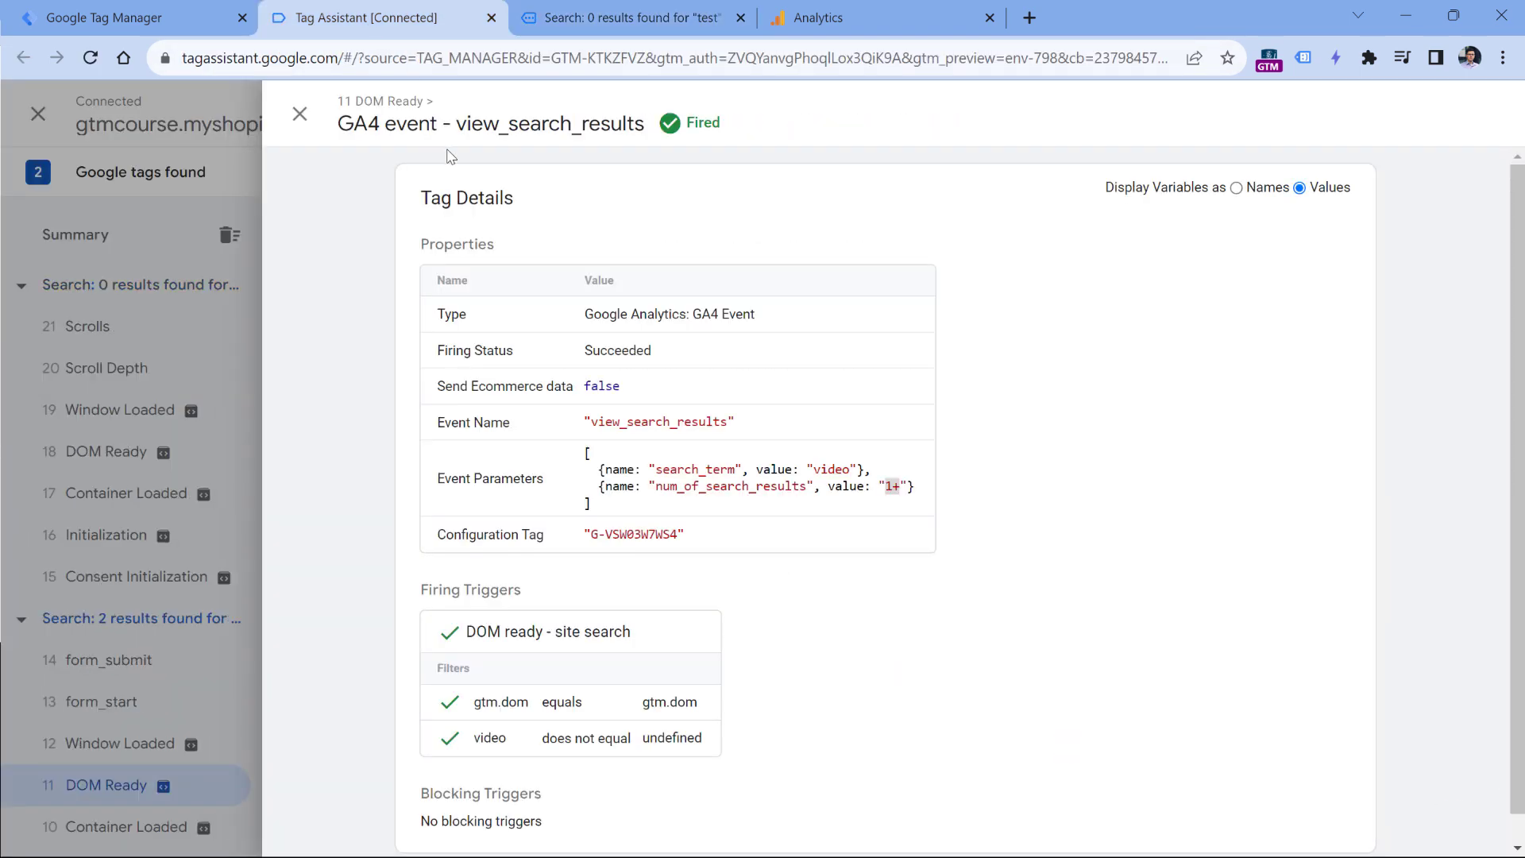
{"action": "left_click", "coordinate": [298, 119]}
{"action": "left_click", "coordinate": [115, 452]}
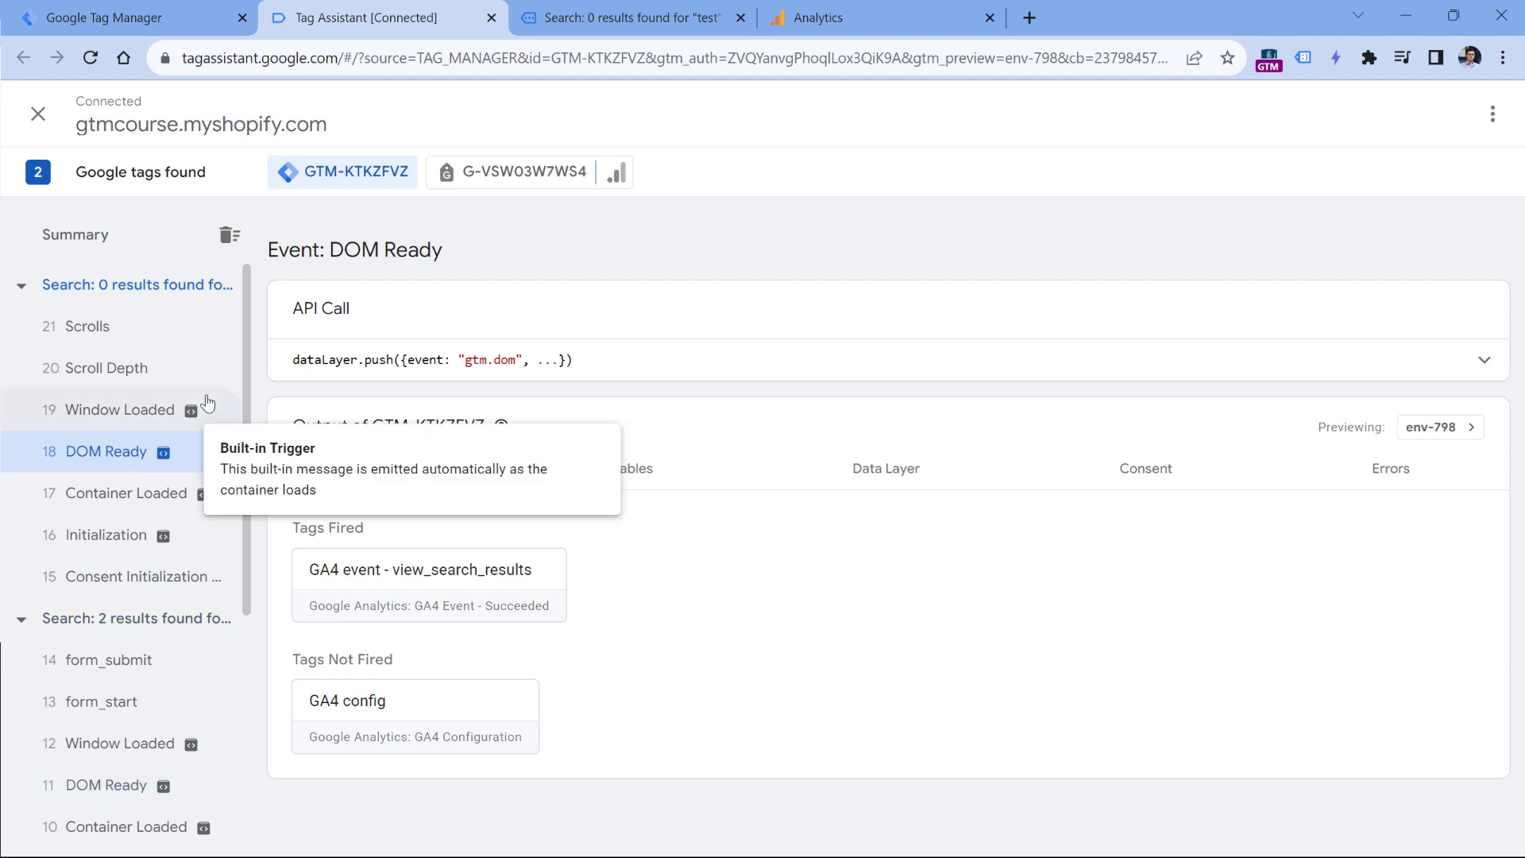
{"action": "left_click", "coordinate": [430, 583]}
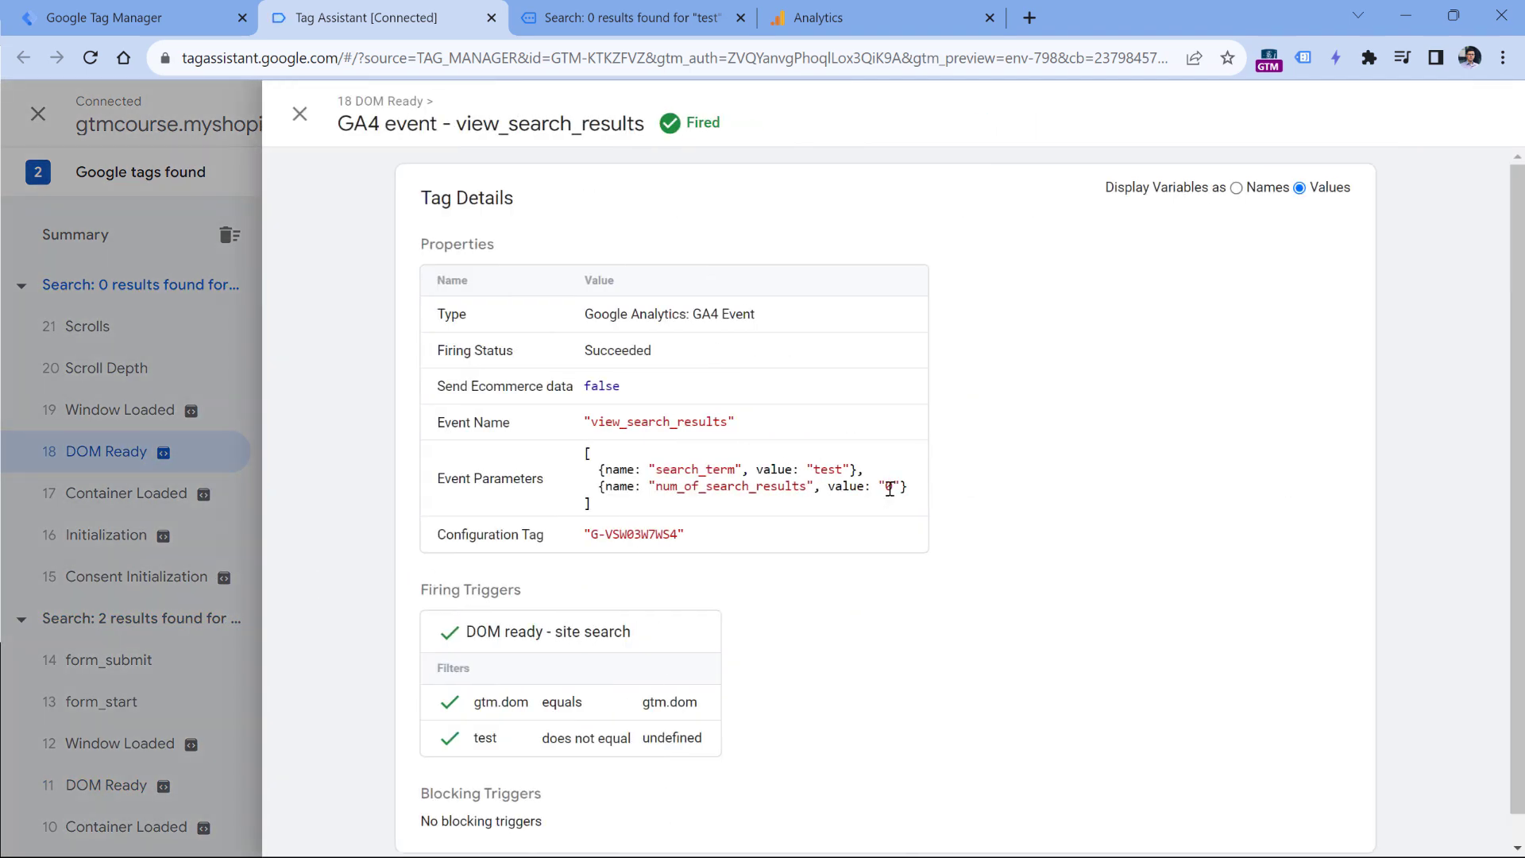
In Google Analytics DebugView, check the num_of_search_results parameter of the earlier view_search_results event from the "video" search
{"action": "left_click", "coordinate": [880, 18]}
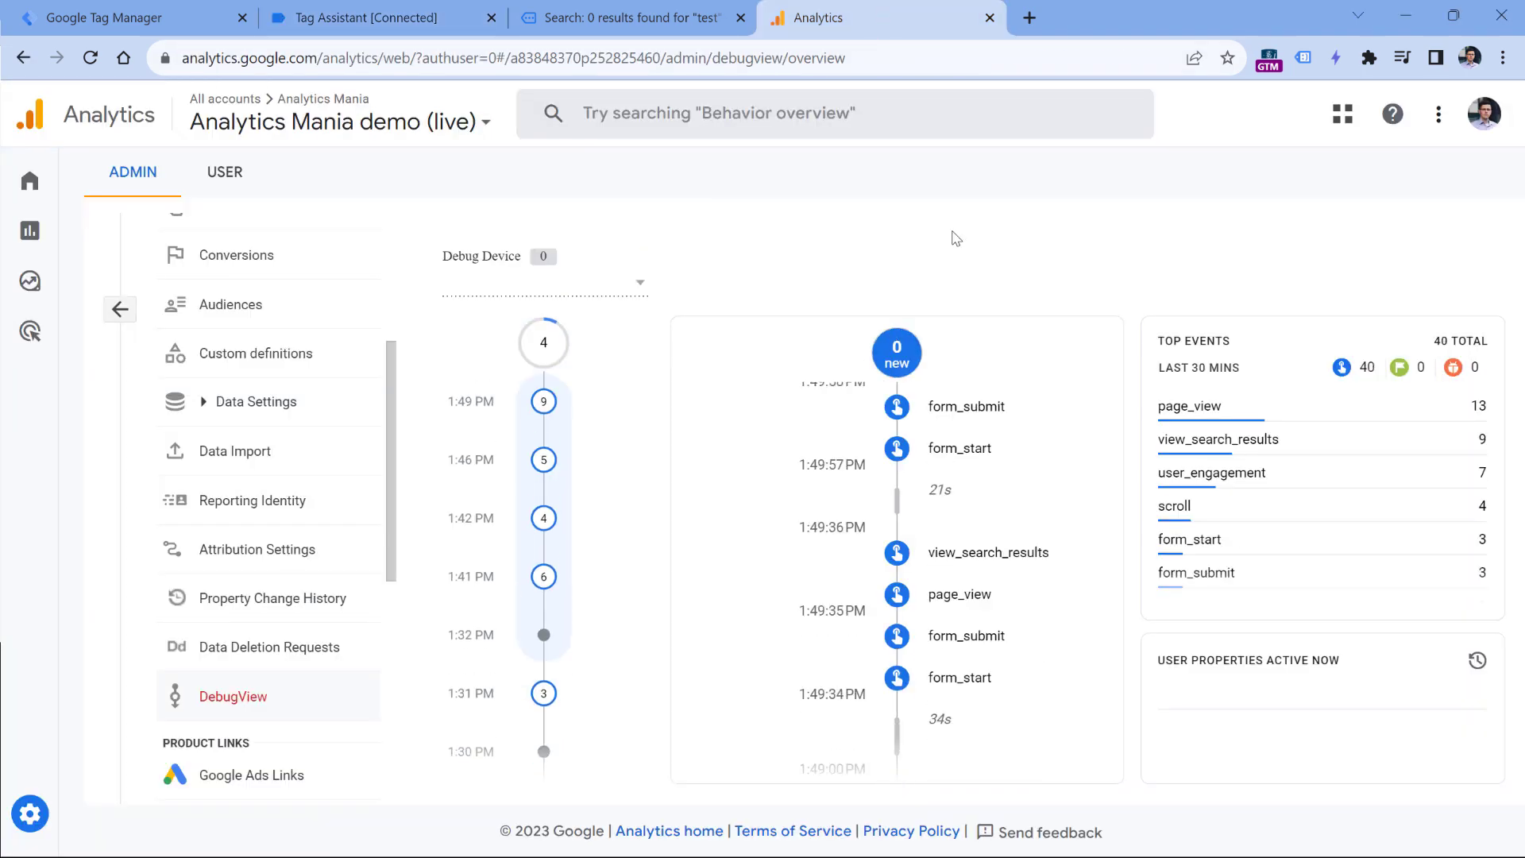
{"action": "left_click", "coordinate": [984, 556]}
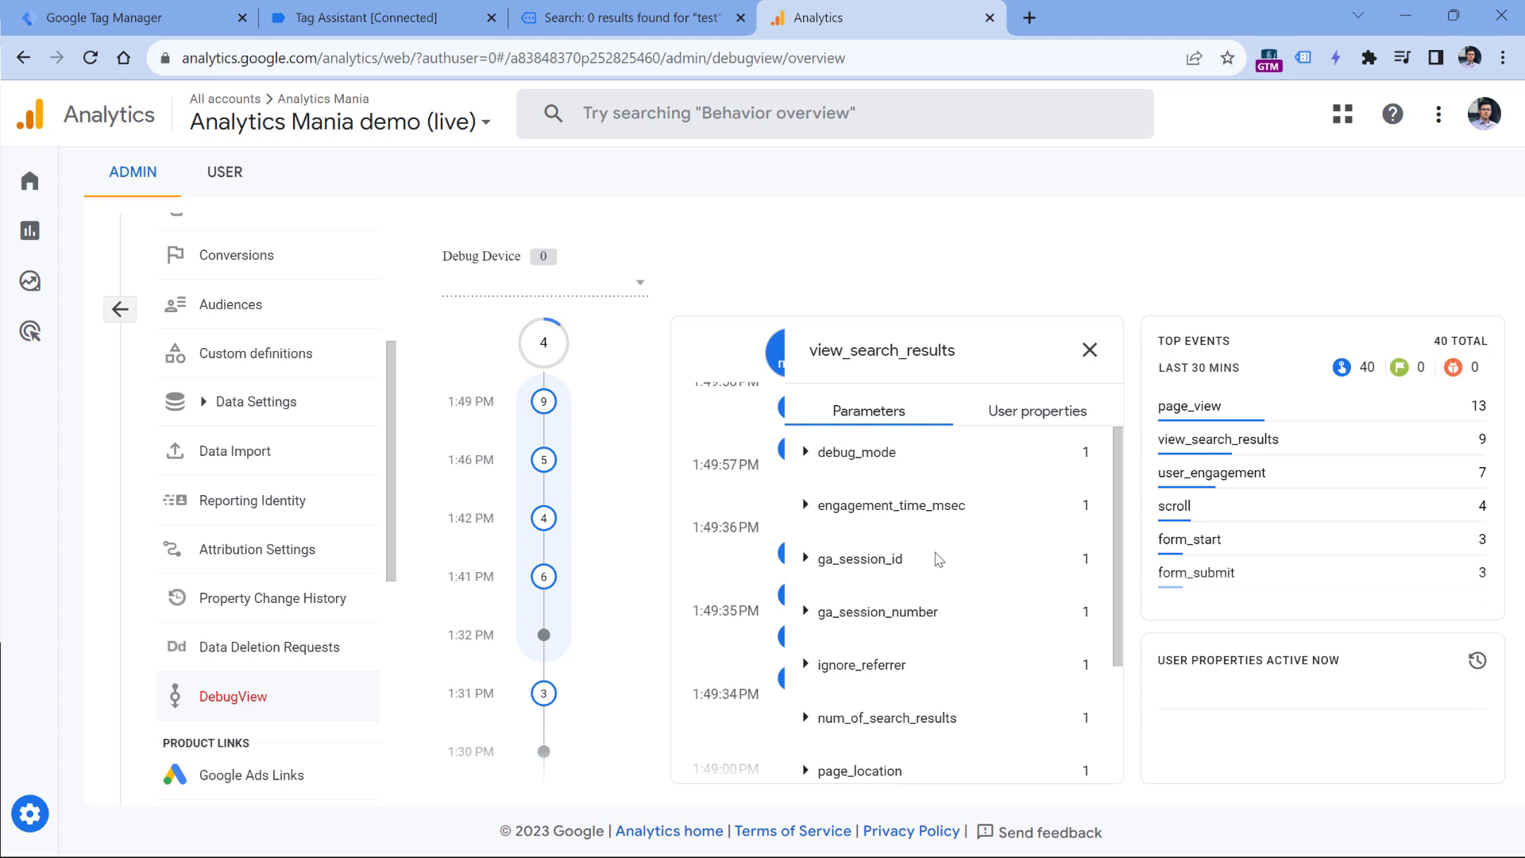
{"action": "scroll", "coordinate": [939, 560], "scroll_direction": "down", "scroll_amount": 2}
{"action": "left_click", "coordinate": [830, 545]}
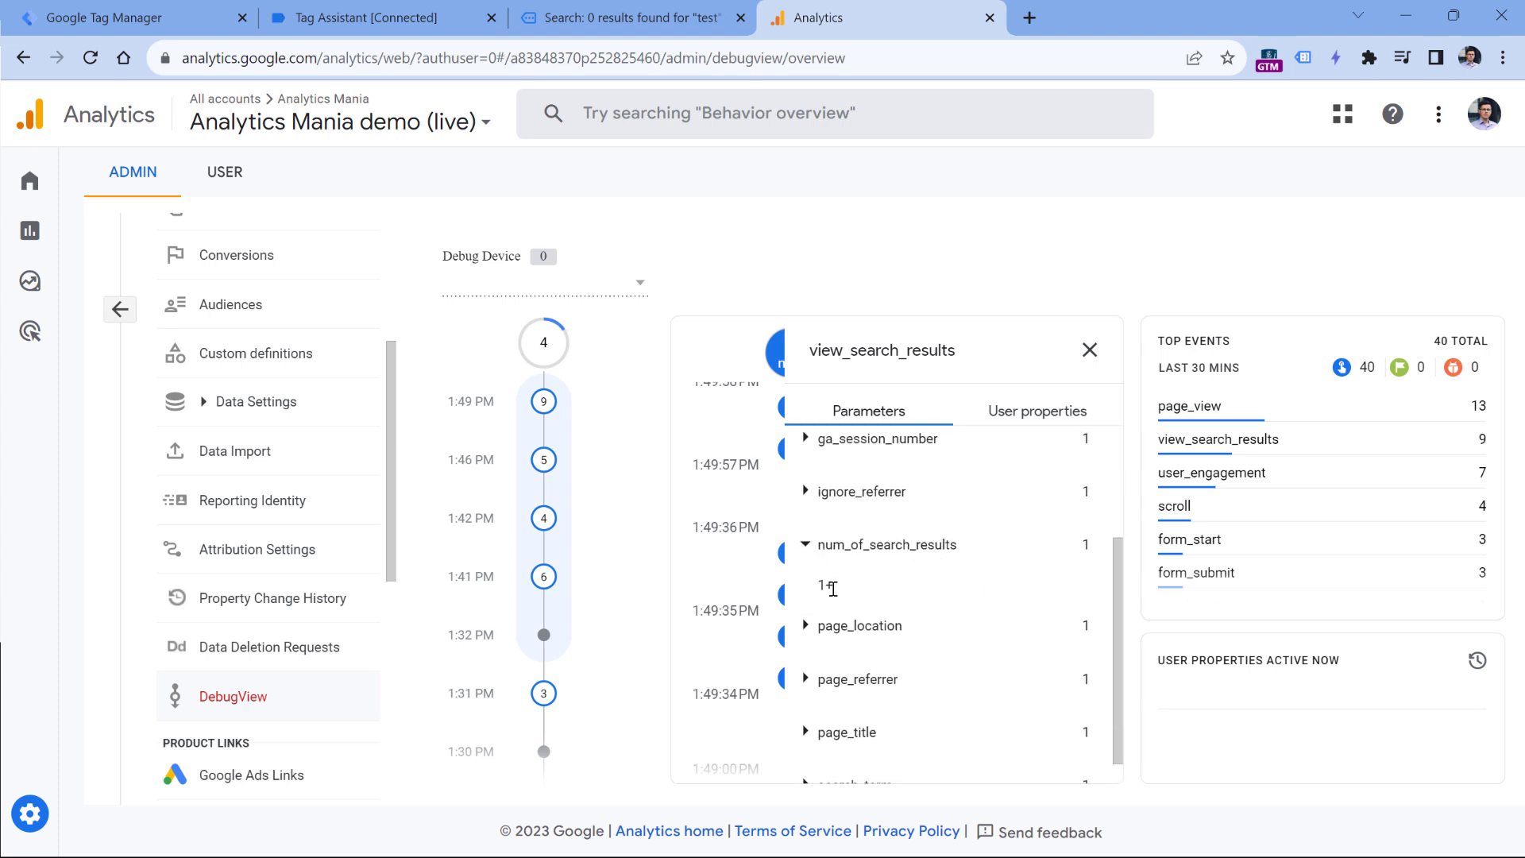
{"action": "left_click", "coordinate": [806, 545]}
{"action": "left_click", "coordinate": [1089, 351]}
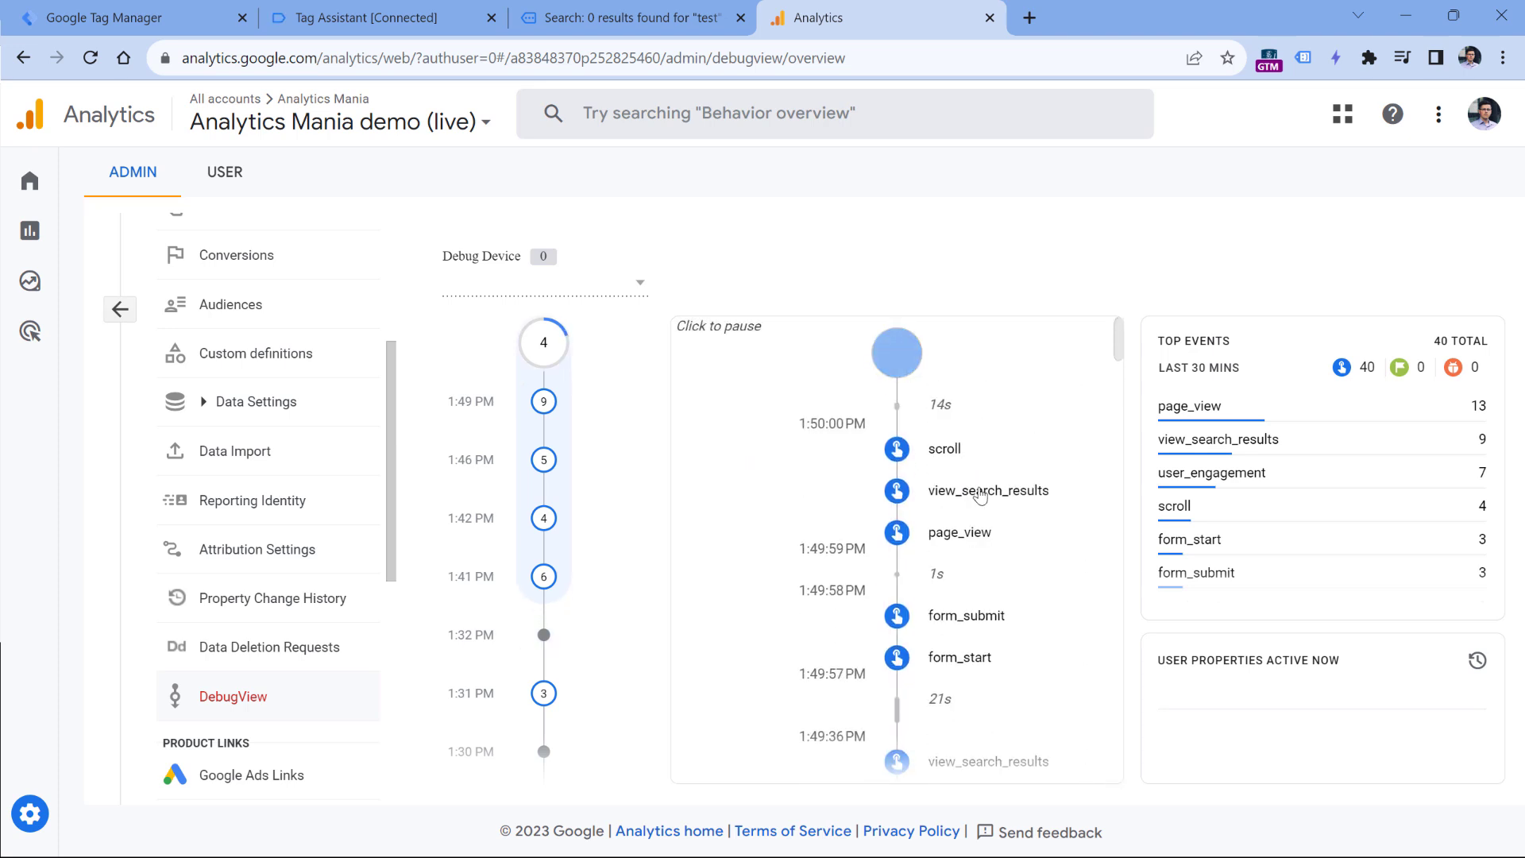
Check num_of_search_results in the latest view_search_results event and compare it with the results heading on the storefront's "test" search page
{"action": "left_click", "coordinate": [981, 493]}
{"action": "left_click", "coordinate": [842, 545]}
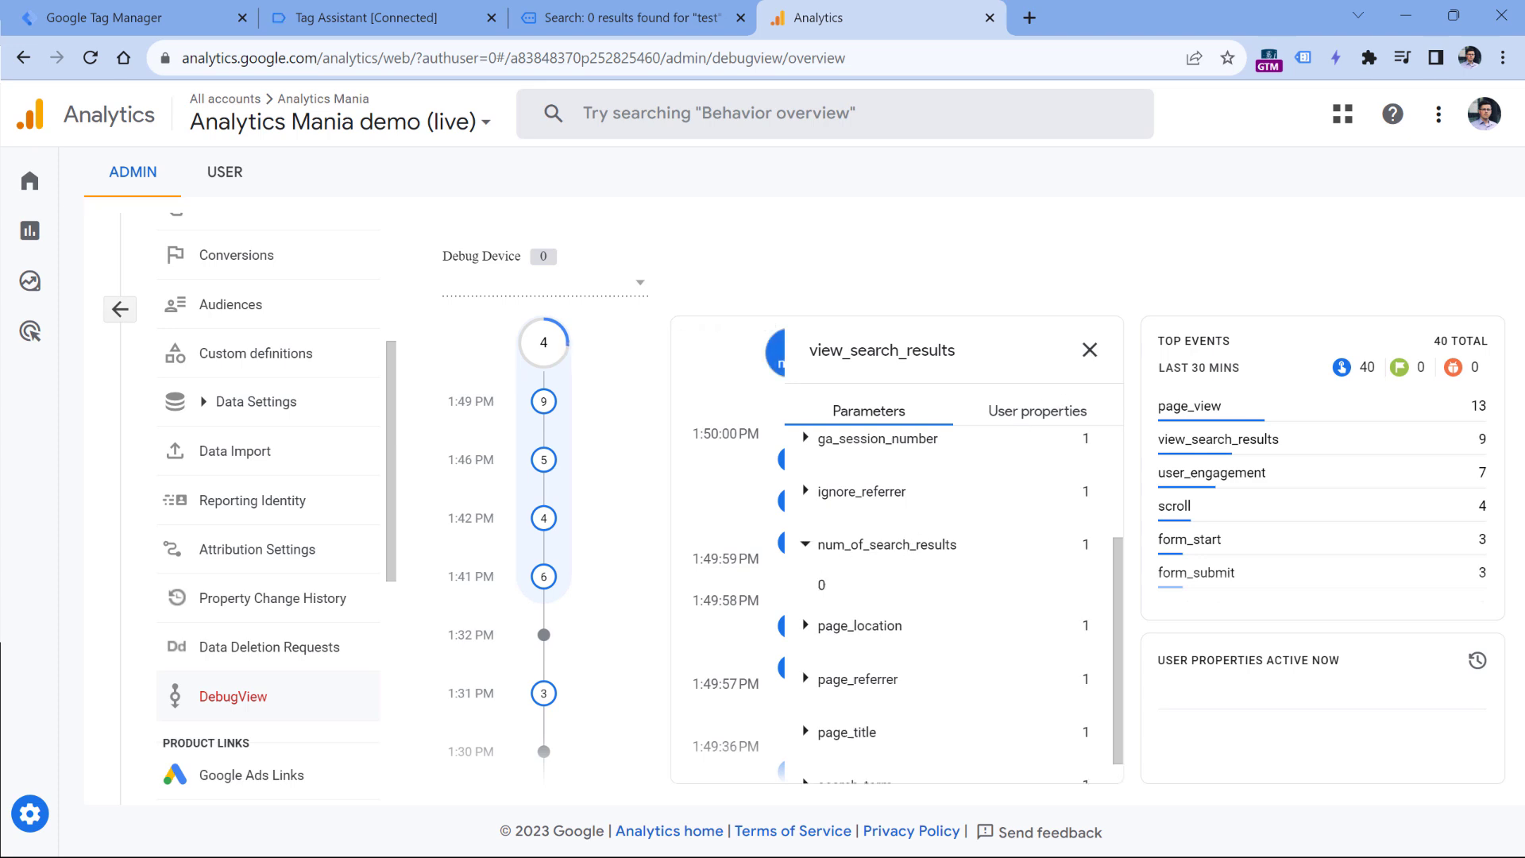
{"action": "key", "text": "ctrl+shift+Tab"}
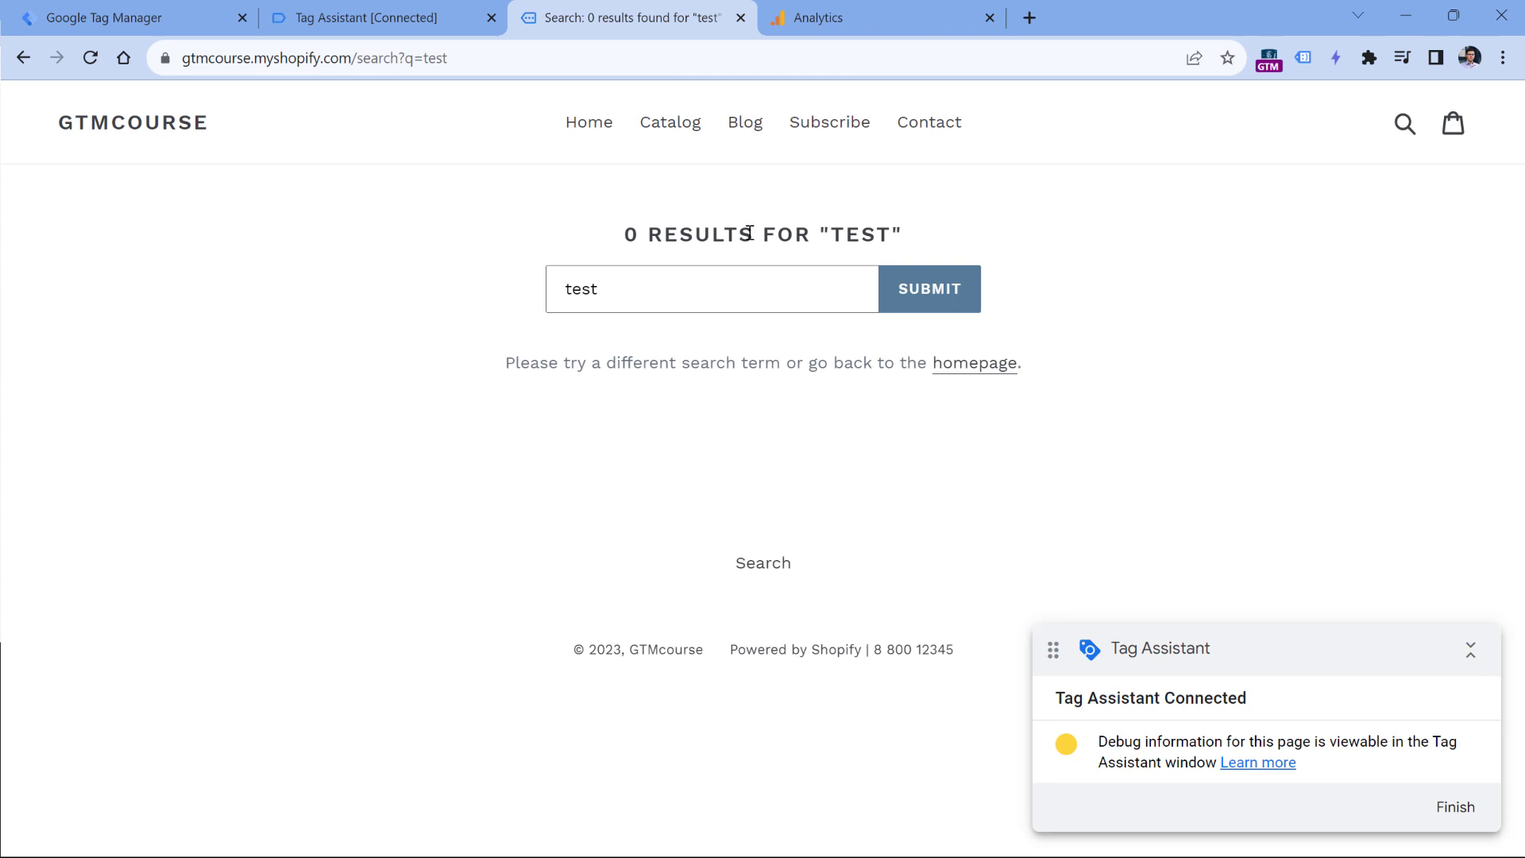
{"action": "left_click_drag", "start_coordinate": [753, 233], "coordinate": [630, 234]}
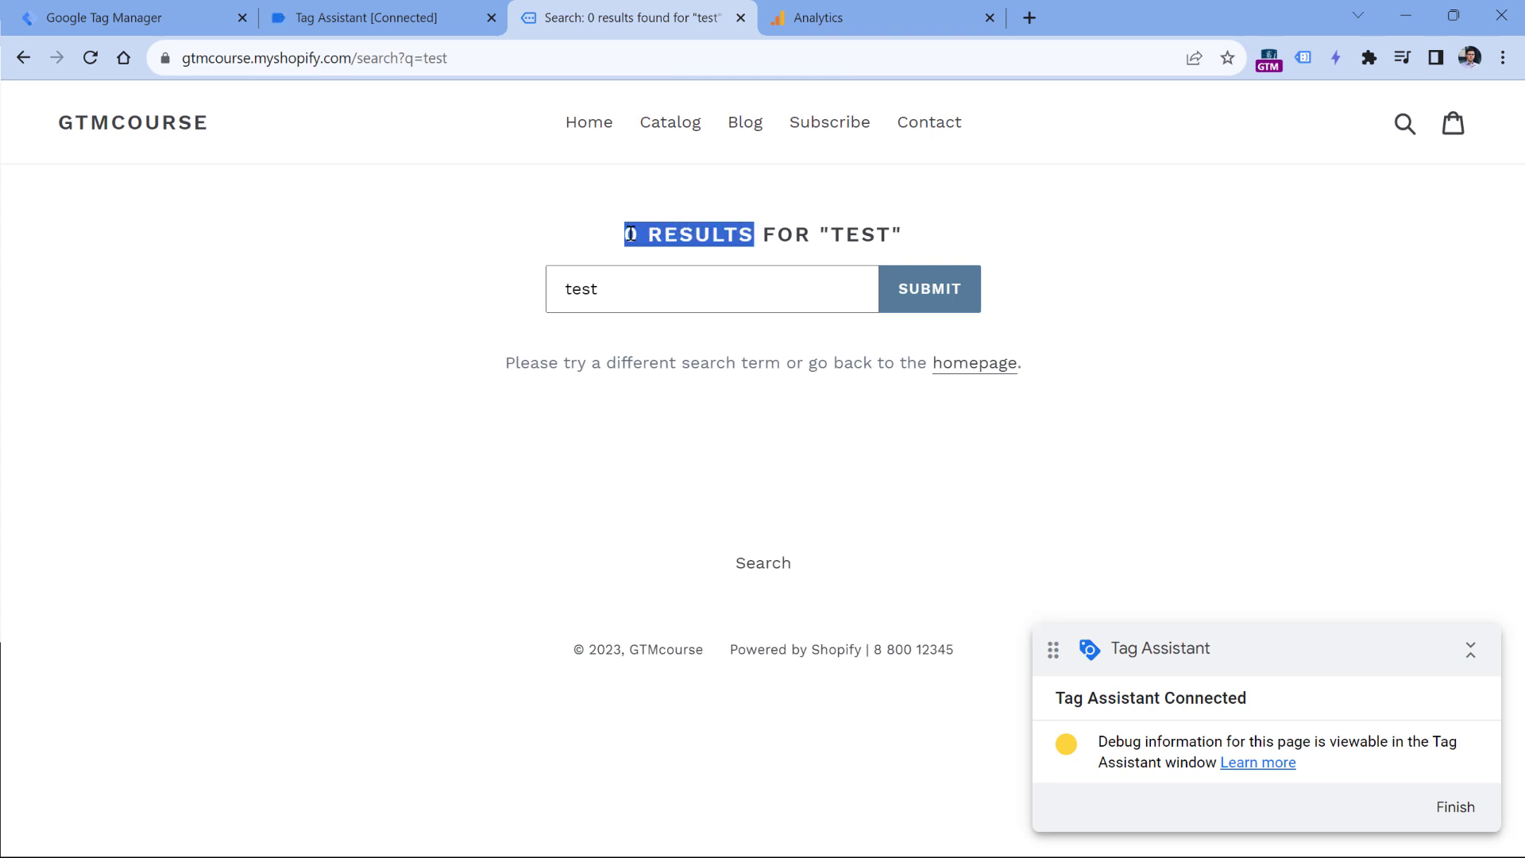
{"action": "left_click", "coordinate": [693, 229]}
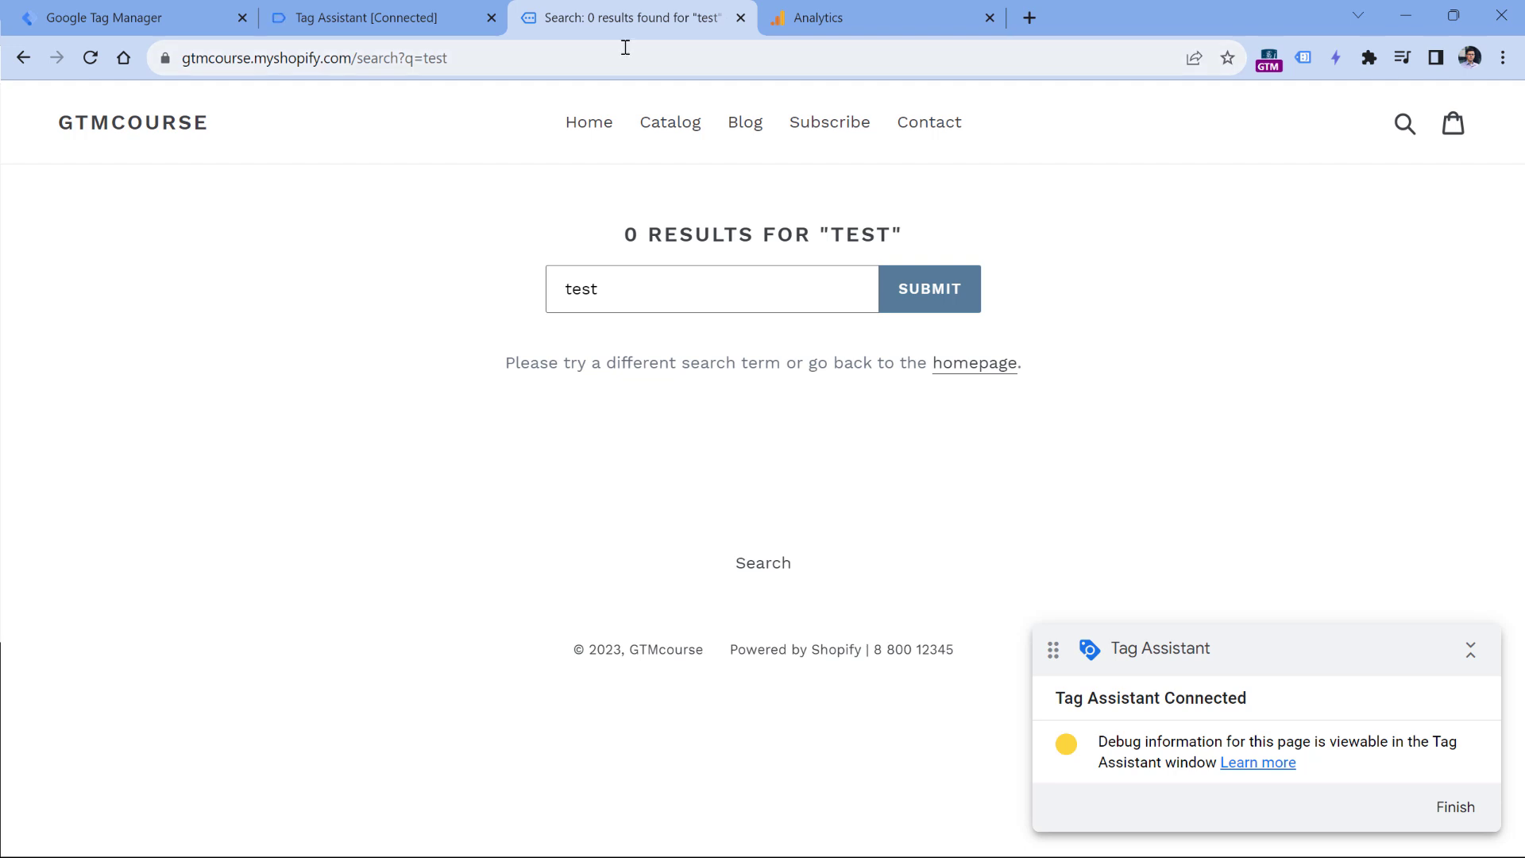
In Tag Assistant, examine the newest search page's Message event and its number_of_search_results data layer push
{"action": "key", "text": "ctrl+shift+Tab"}
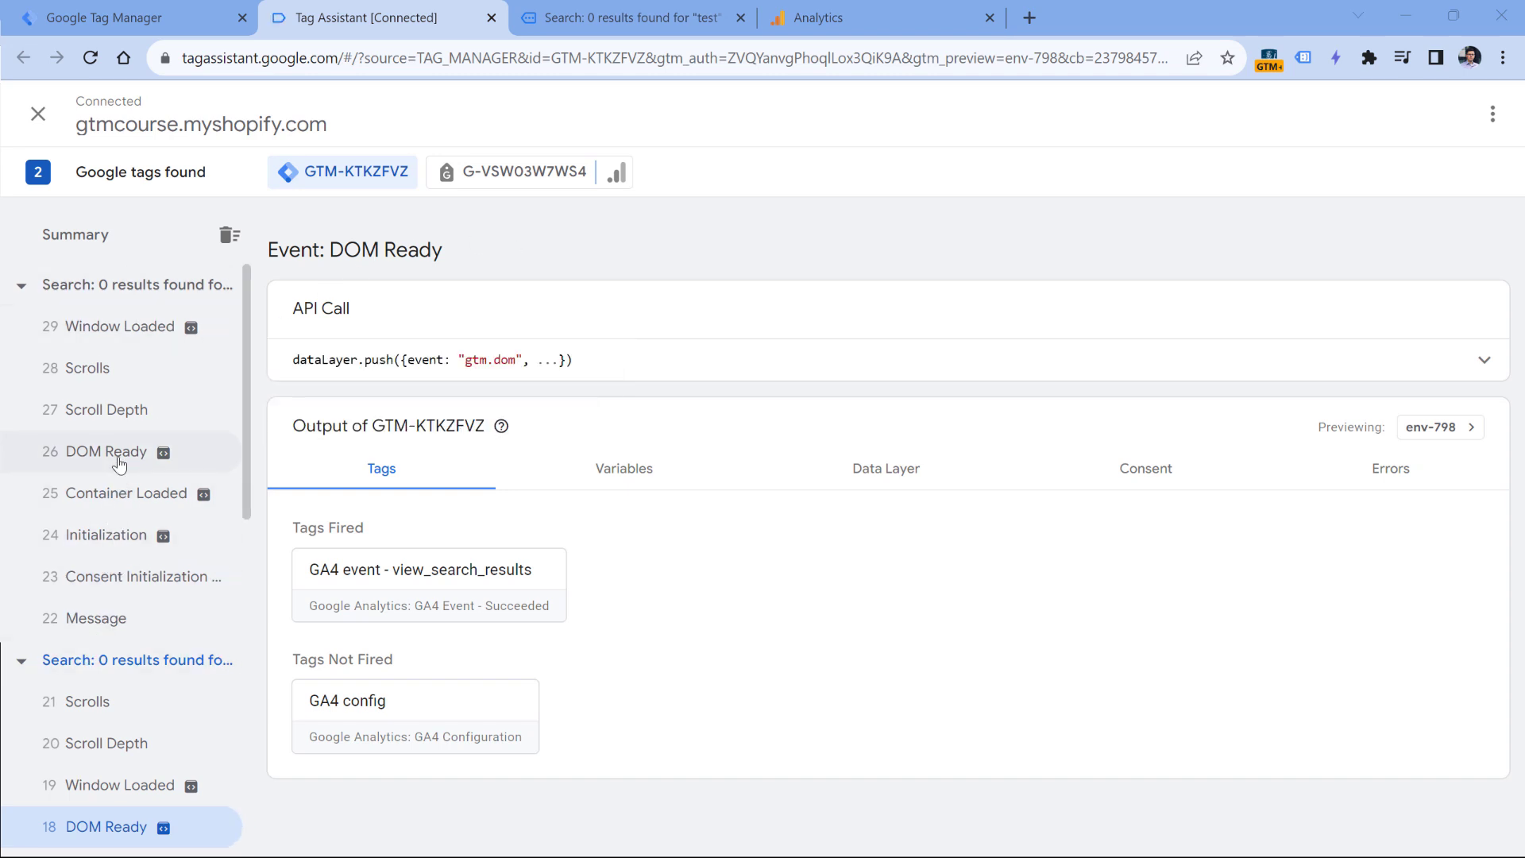
{"action": "left_click", "coordinate": [112, 619]}
{"action": "left_click", "coordinate": [1005, 360]}
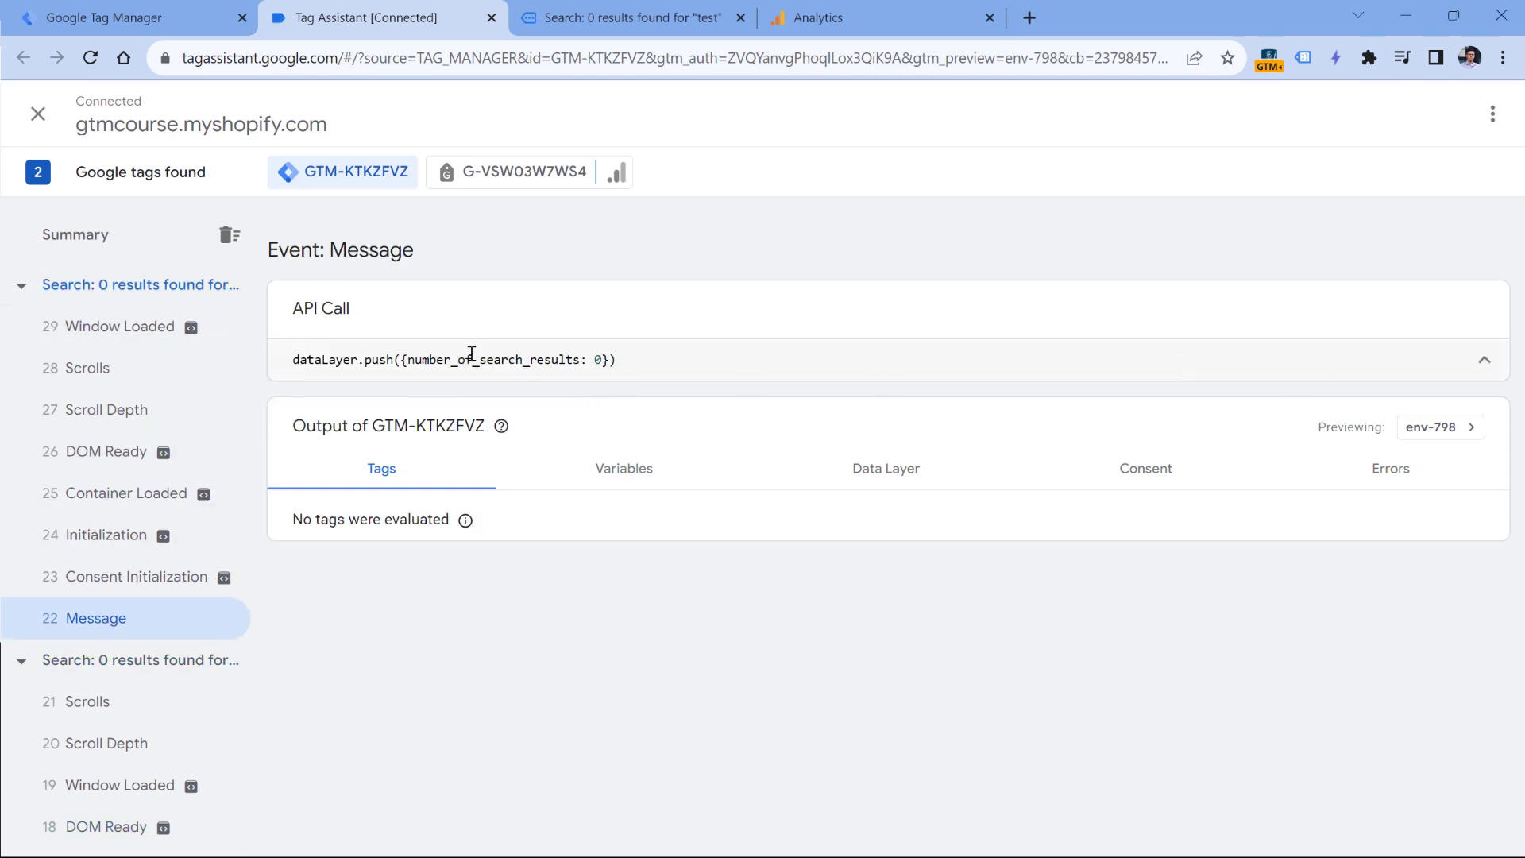
{"action": "left_click_drag", "start_coordinate": [411, 367], "coordinate": [565, 361]}
{"action": "double_click", "coordinate": [597, 360]}
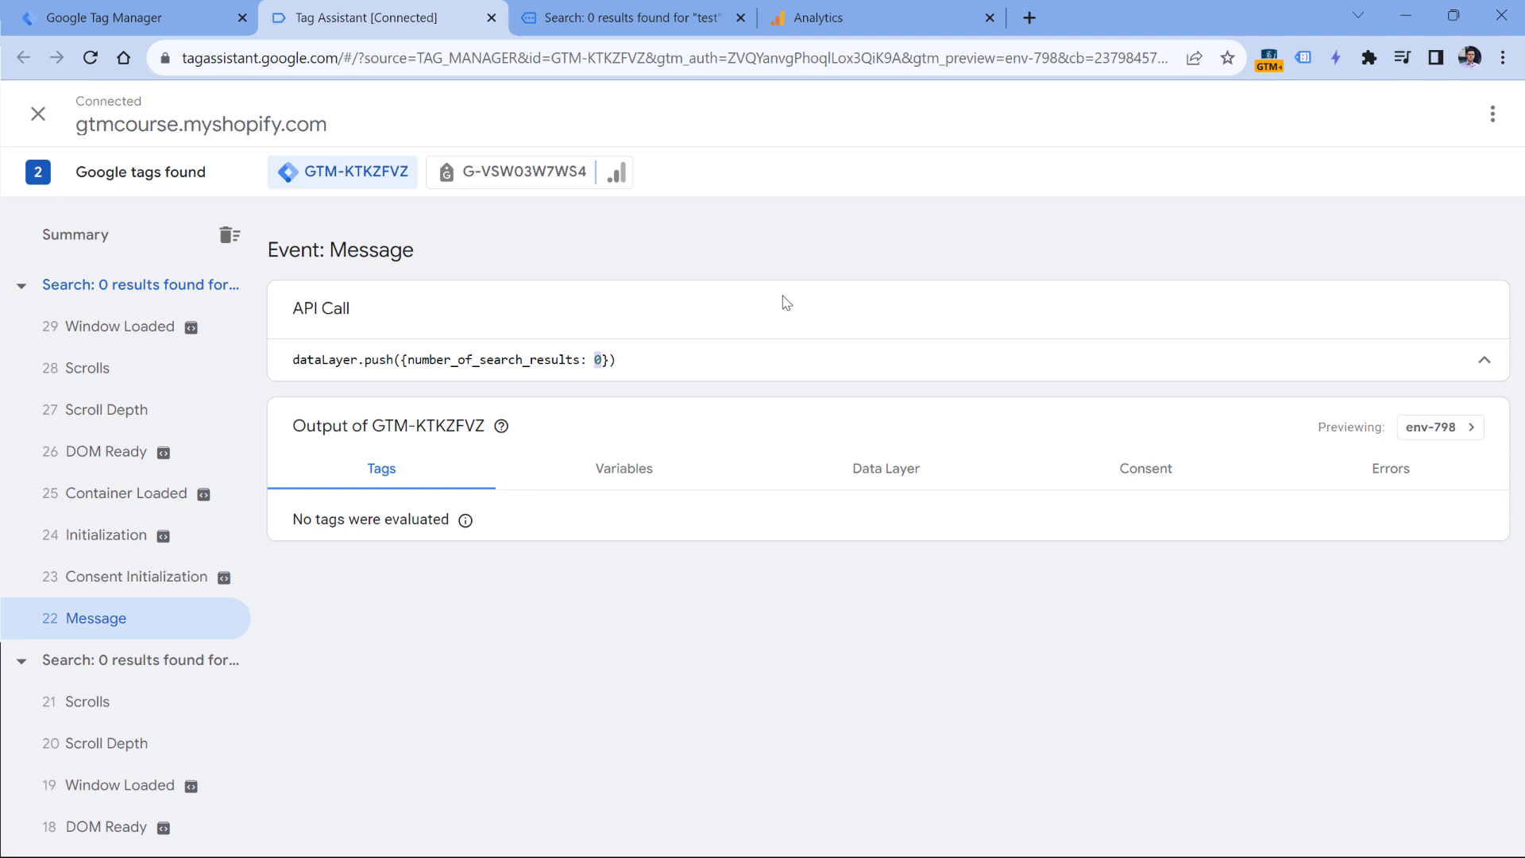
{"action": "left_click_drag", "start_coordinate": [407, 361], "coordinate": [600, 359]}
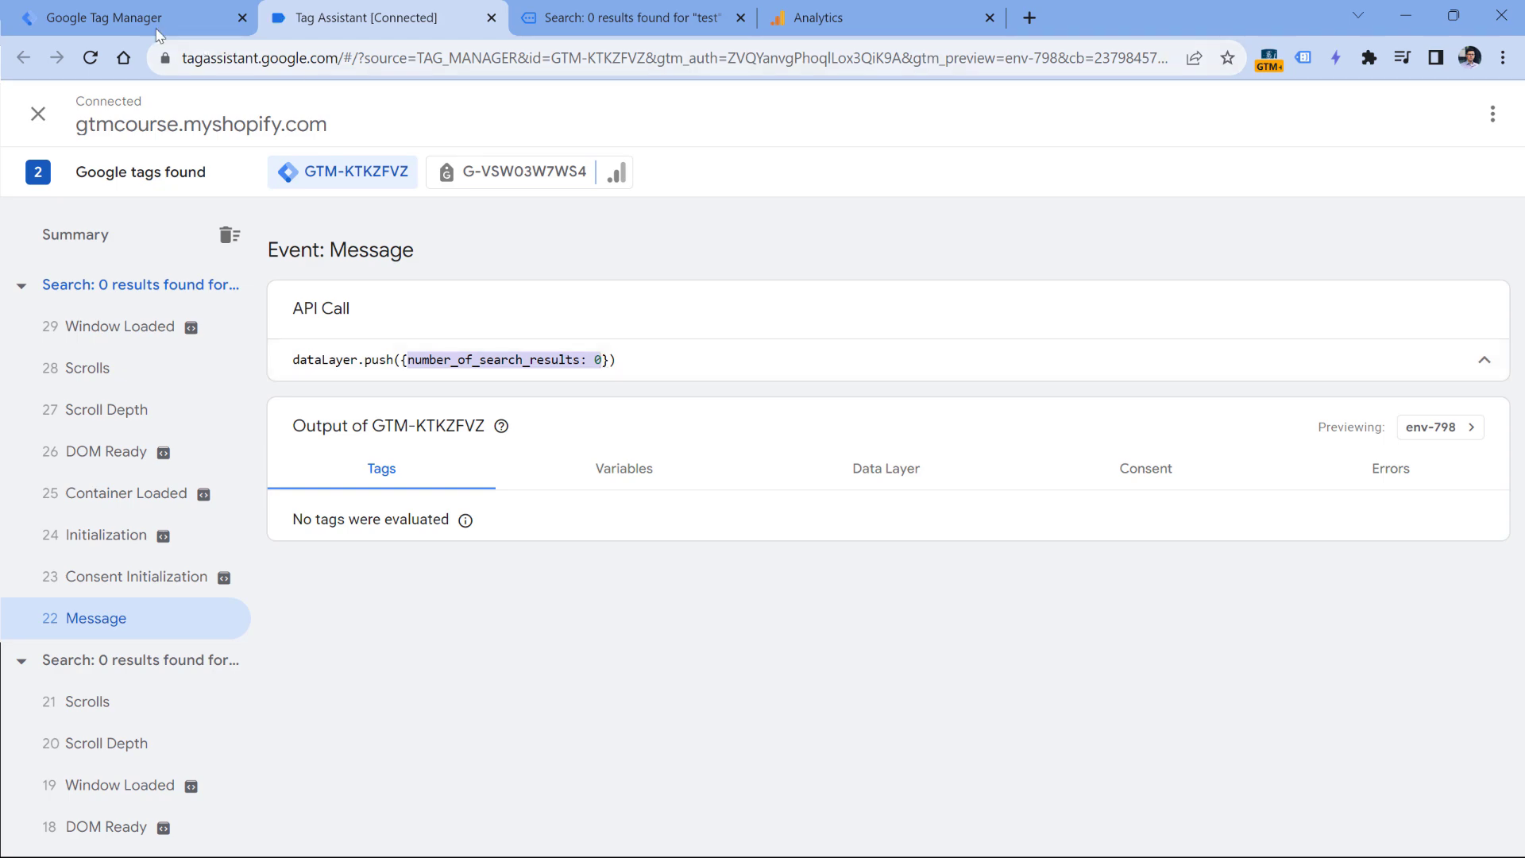
In Google Tag Manager, review the value of num_of_search_results in the GA4 event - view_search_results tag, and close the tag
{"action": "left_click", "coordinate": [127, 18]}
{"action": "left_click", "coordinate": [381, 399]}
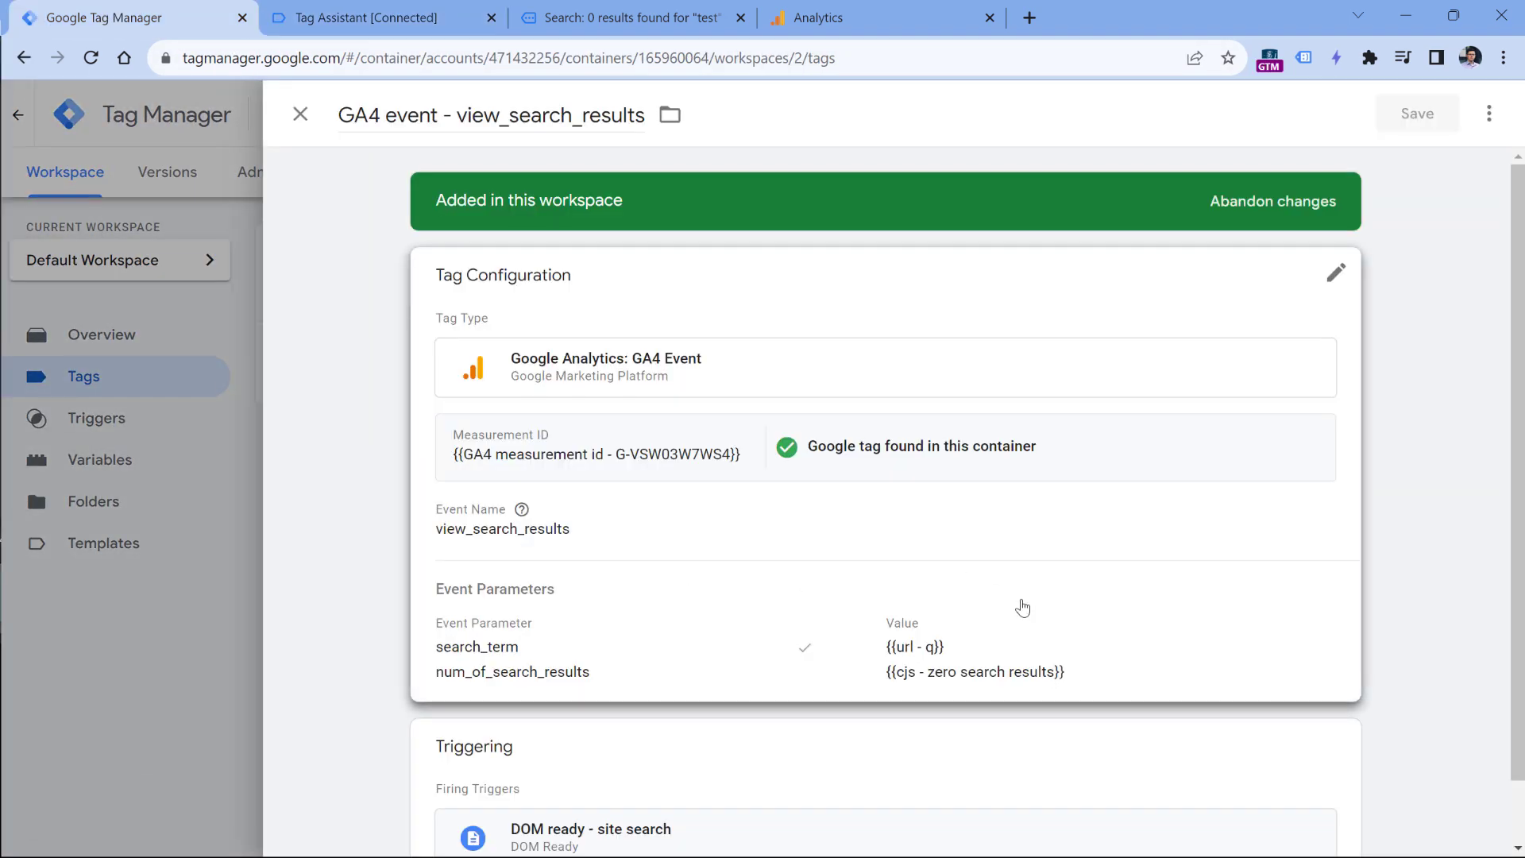
{"action": "left_click", "coordinate": [1021, 606]}
{"action": "scroll", "coordinate": [1021, 654], "scroll_direction": "down", "scroll_amount": 3}
{"action": "left_click_drag", "start_coordinate": [1107, 667], "coordinate": [886, 681]}
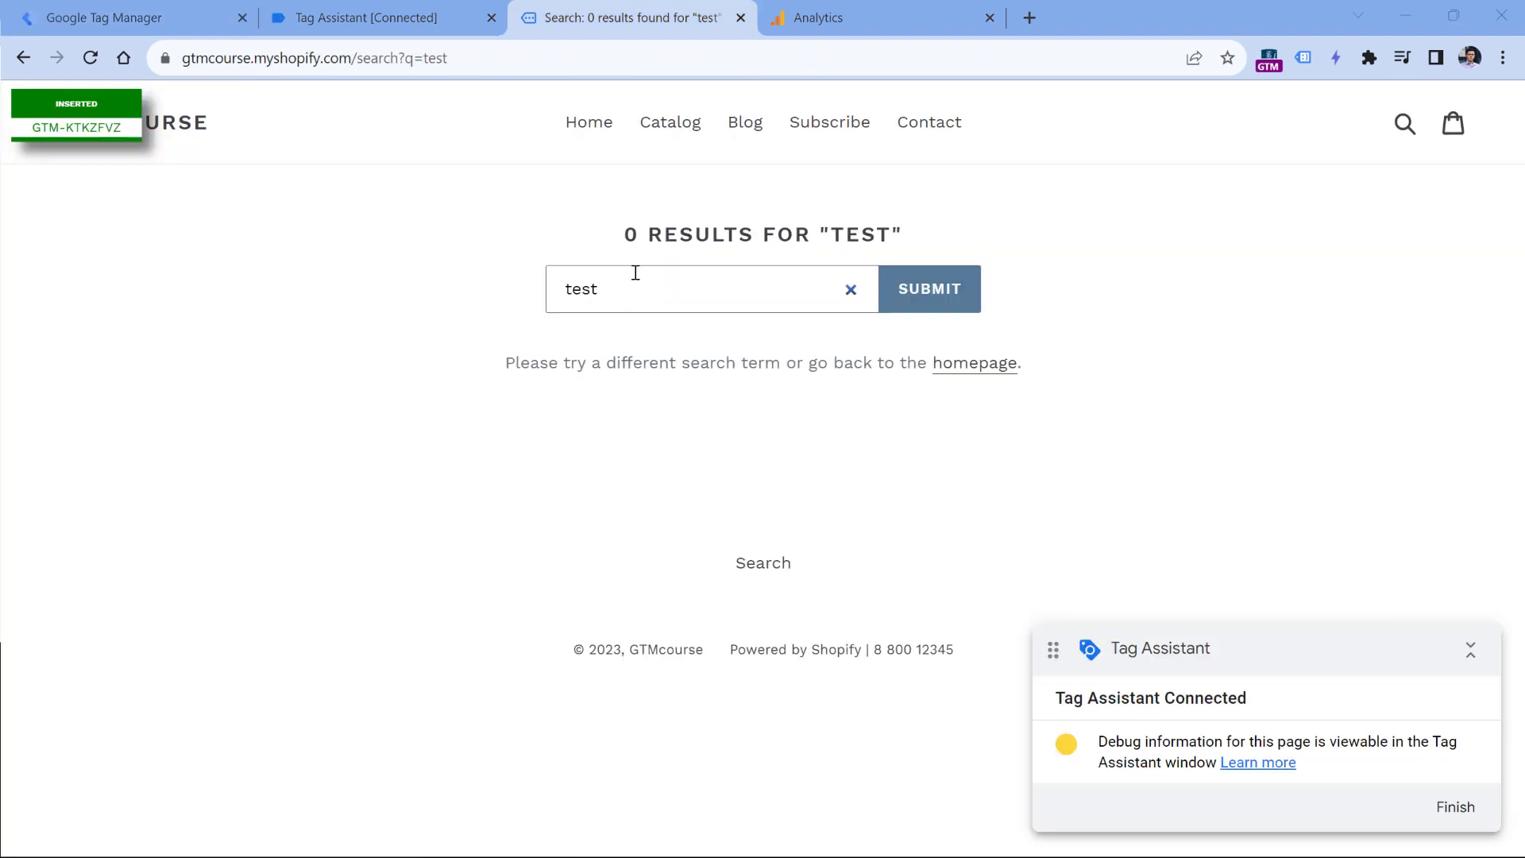
{"action": "left_click", "coordinate": [148, 19]}
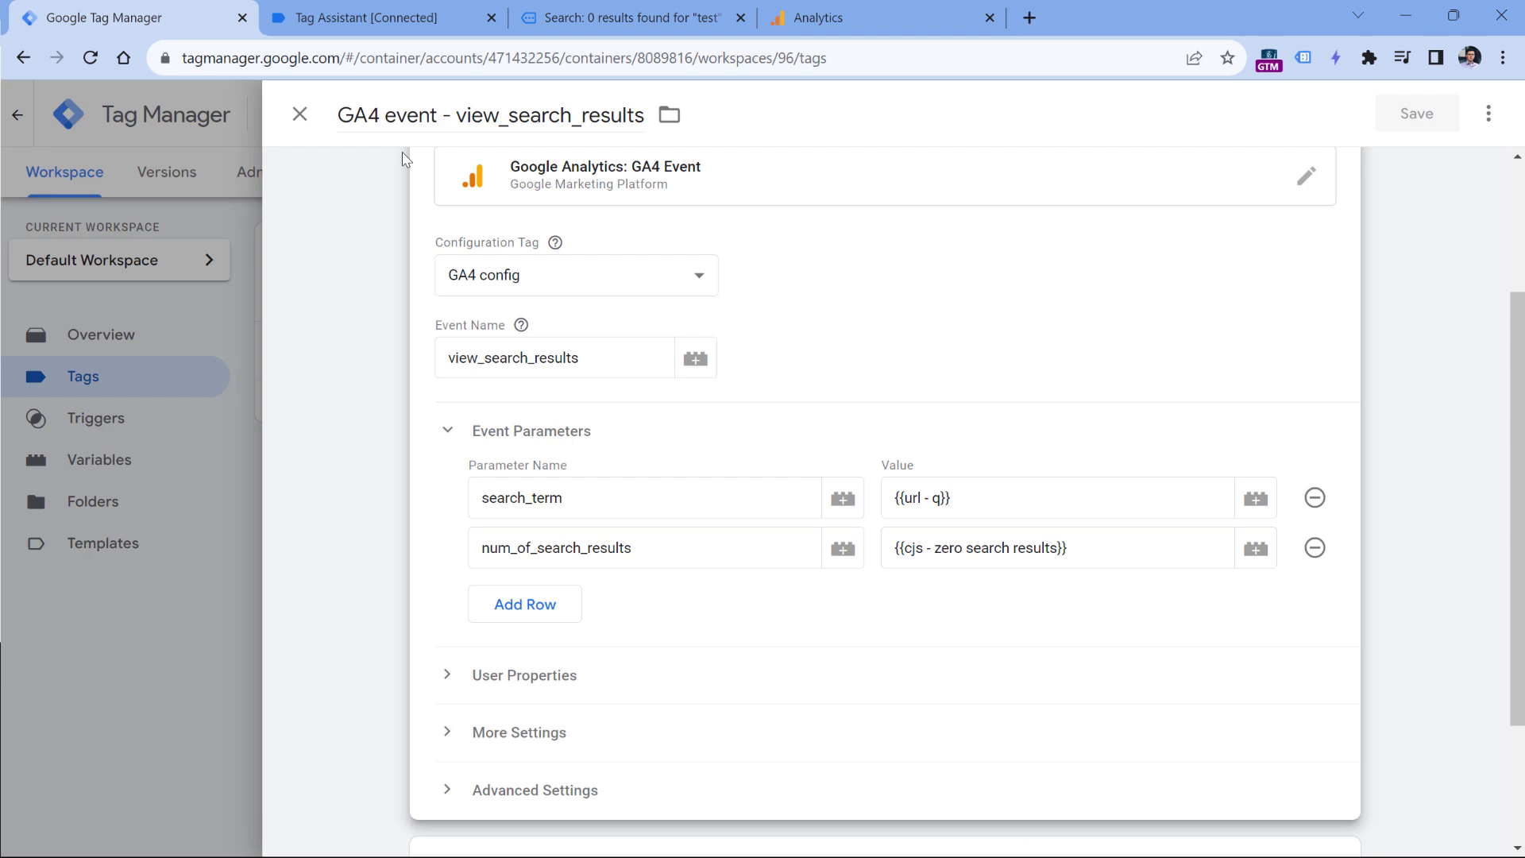
{"action": "left_click", "coordinate": [296, 120]}
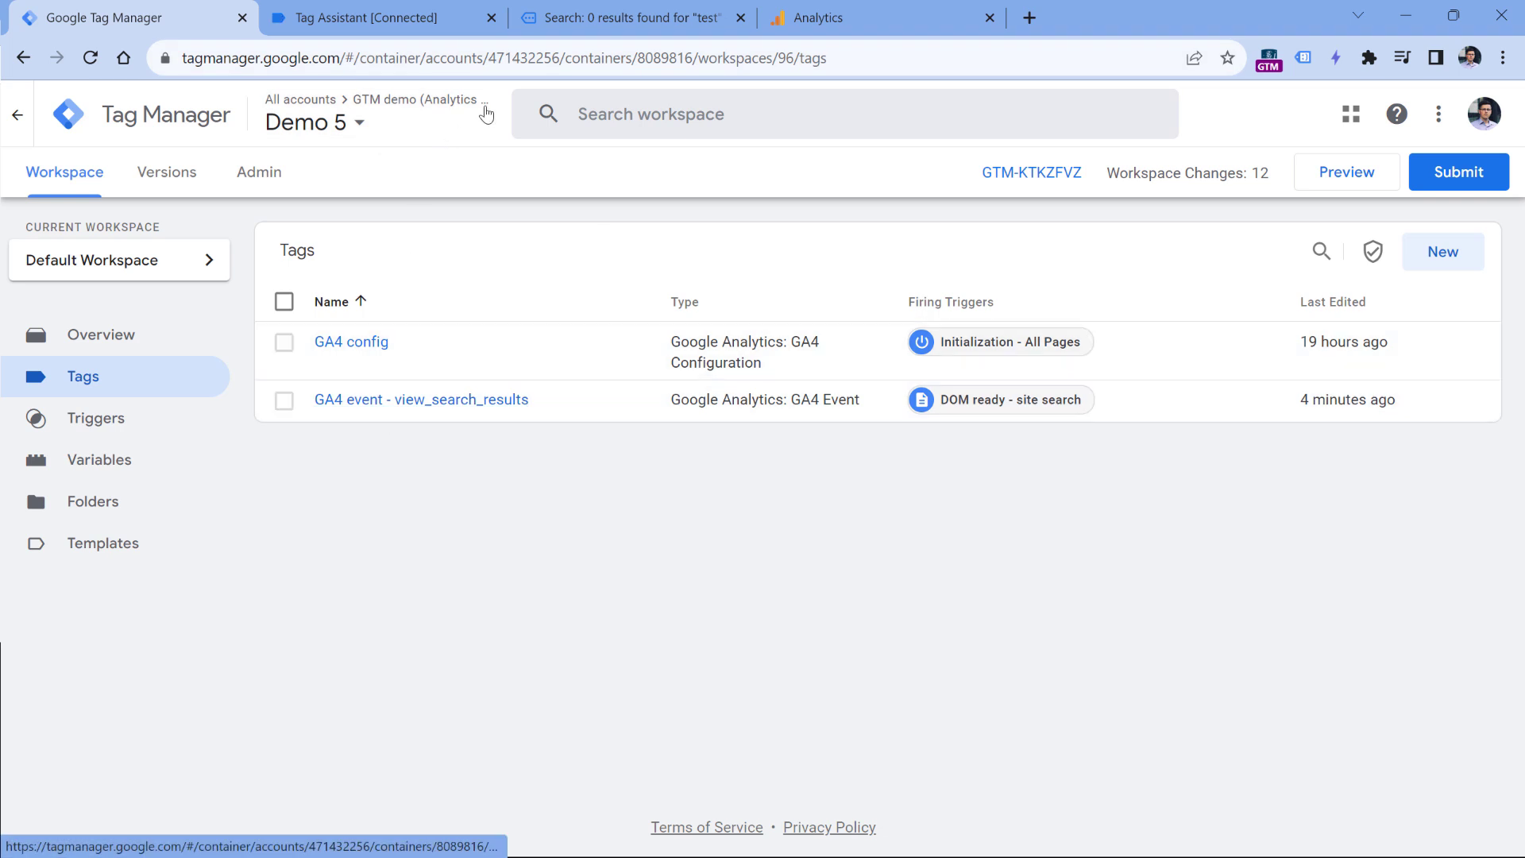
Reopen the GA4 event - view_search_results tag's configuration and copy the parameter name num_of_search_results
{"action": "left_click", "coordinate": [422, 401]}
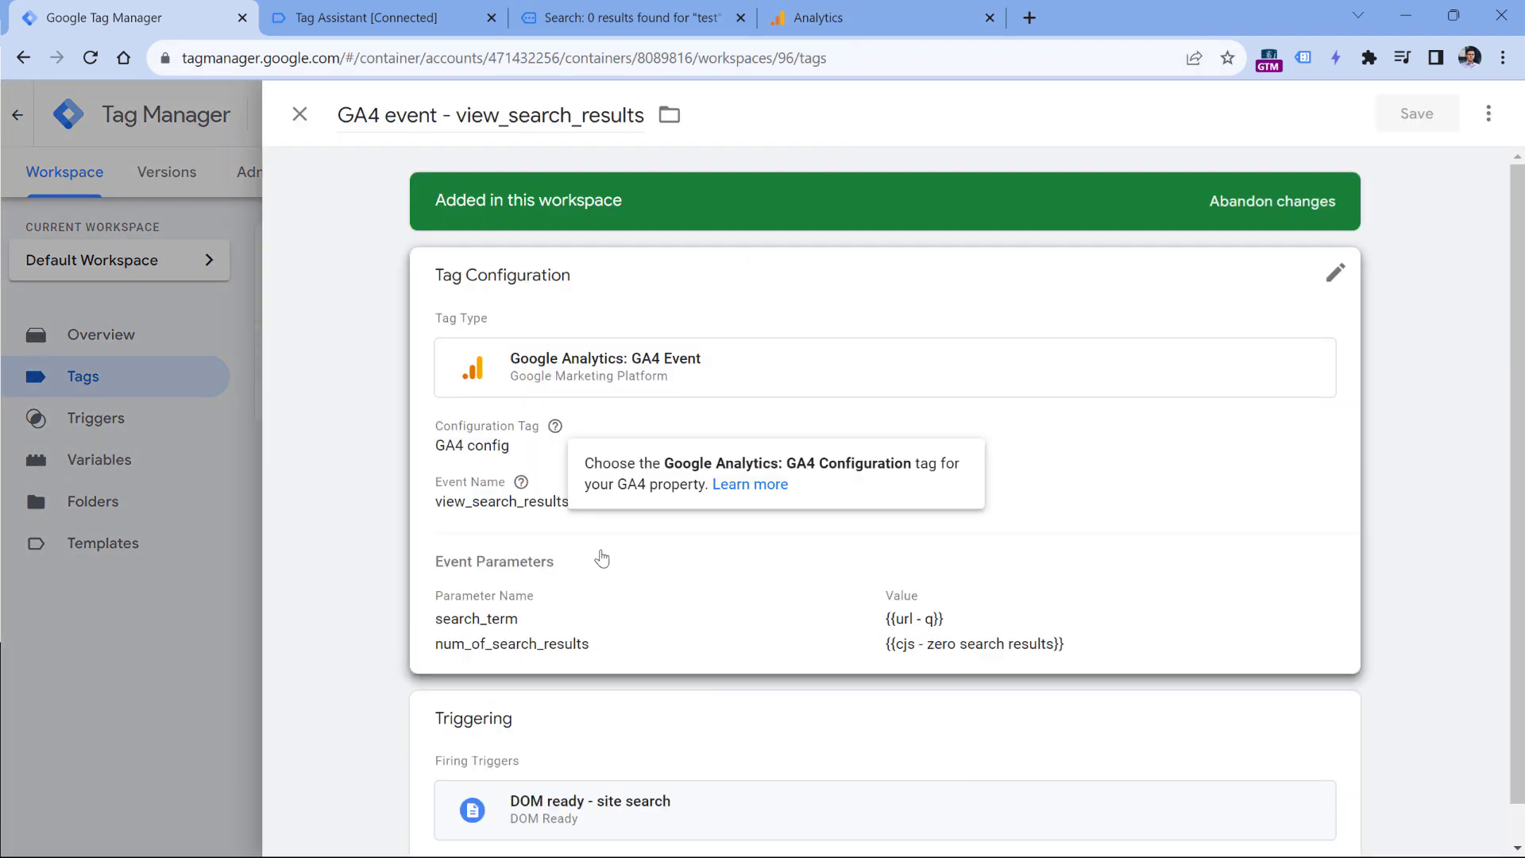
{"action": "left_click", "coordinate": [602, 559]}
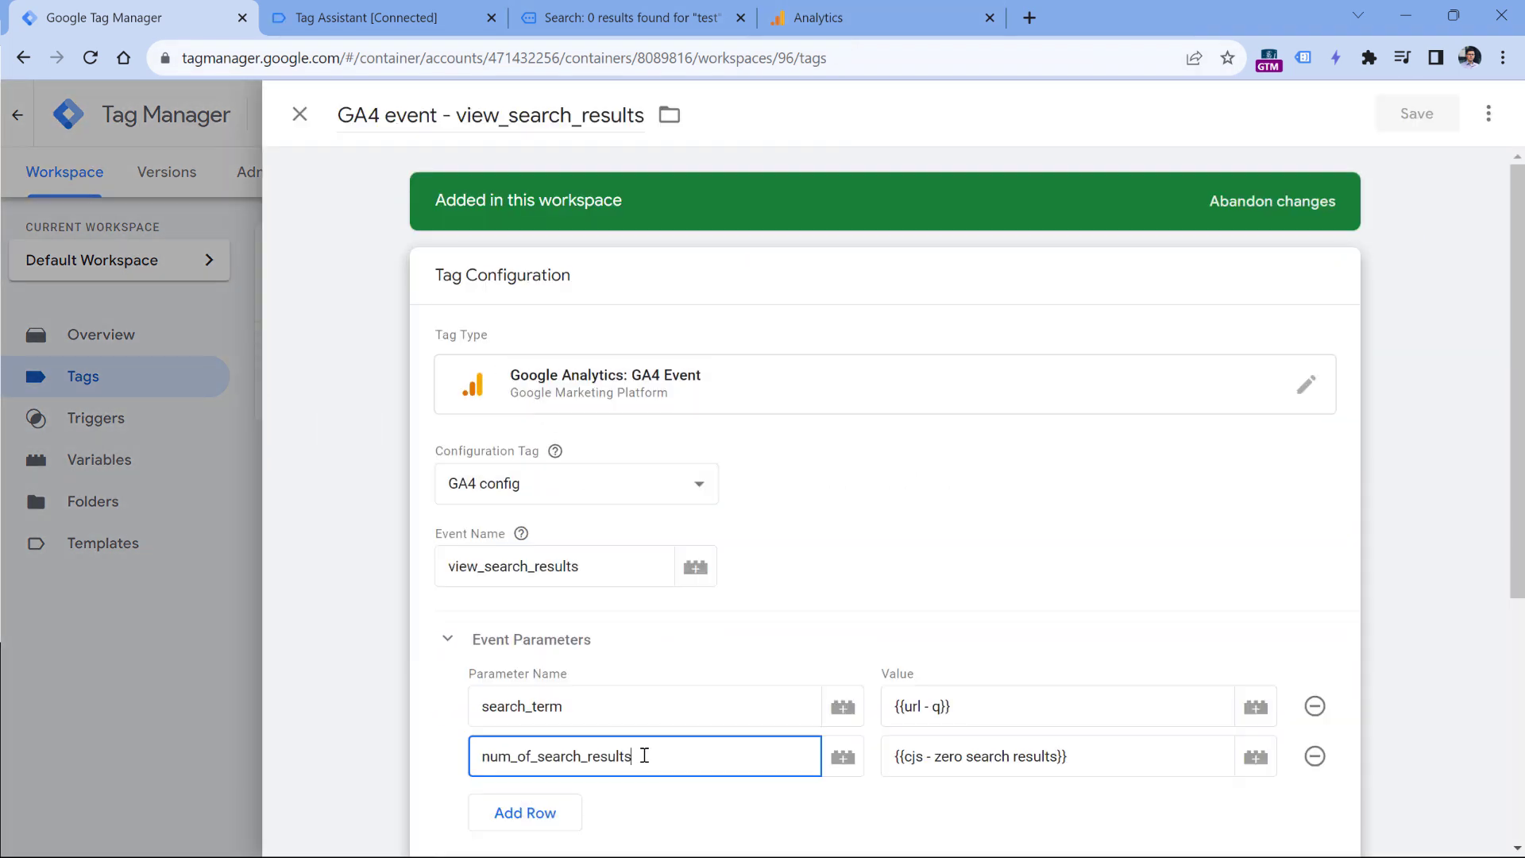
{"action": "left_click_drag", "start_coordinate": [647, 753], "coordinate": [503, 762]}
{"action": "right_click", "coordinate": [531, 756]}
{"action": "left_click", "coordinate": [596, 607]}
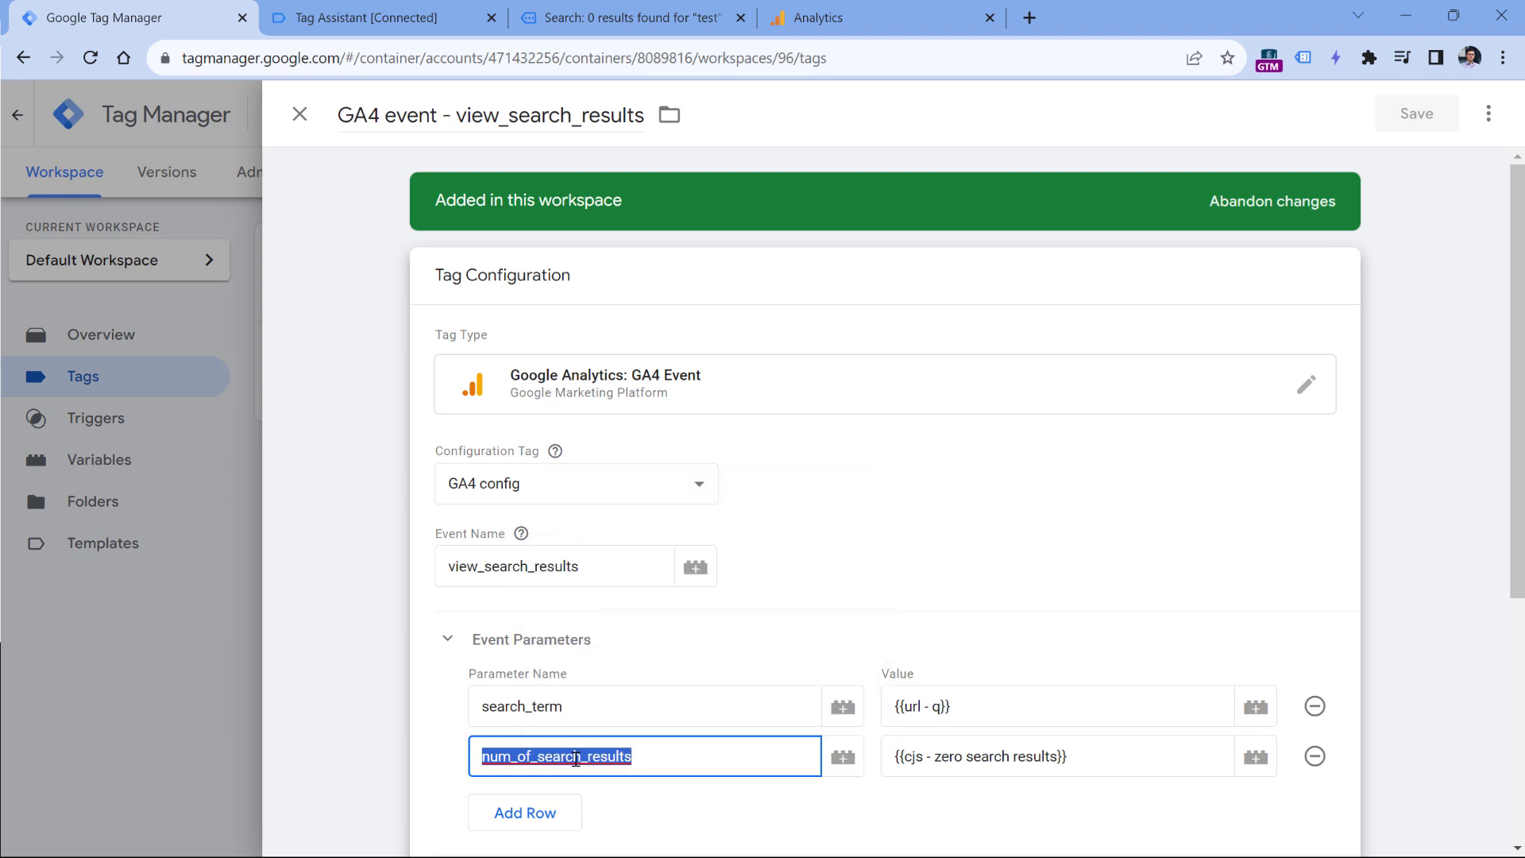
In Google Analytics, start a new event-scoped custom dimension with num_of_search_results as its event parameter
{"action": "left_click", "coordinate": [881, 9]}
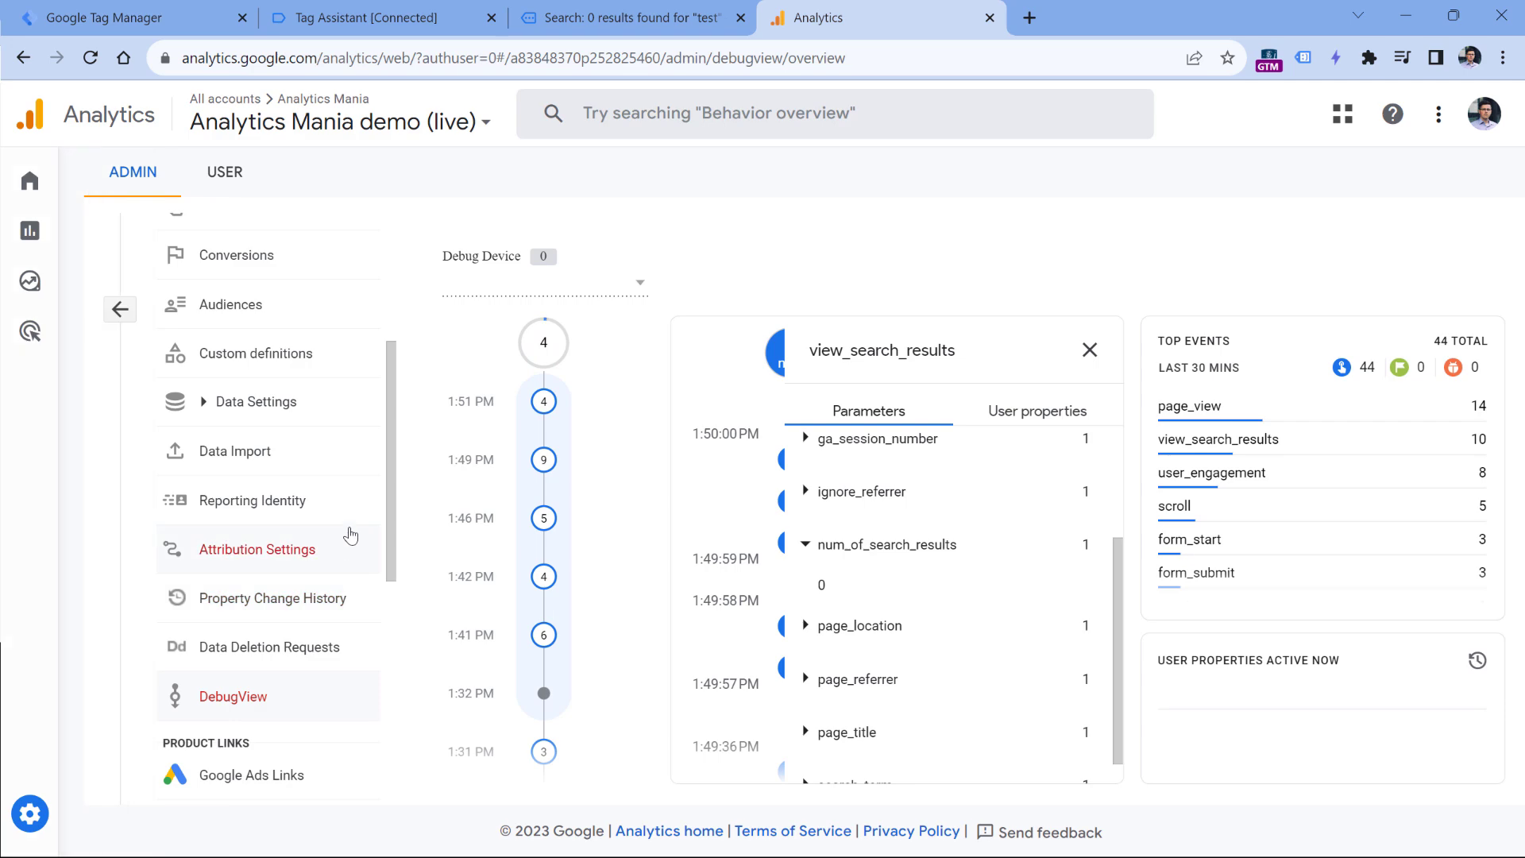
{"action": "scroll", "coordinate": [254, 471], "scroll_direction": "up", "scroll_amount": 1}
{"action": "left_click", "coordinate": [254, 471]}
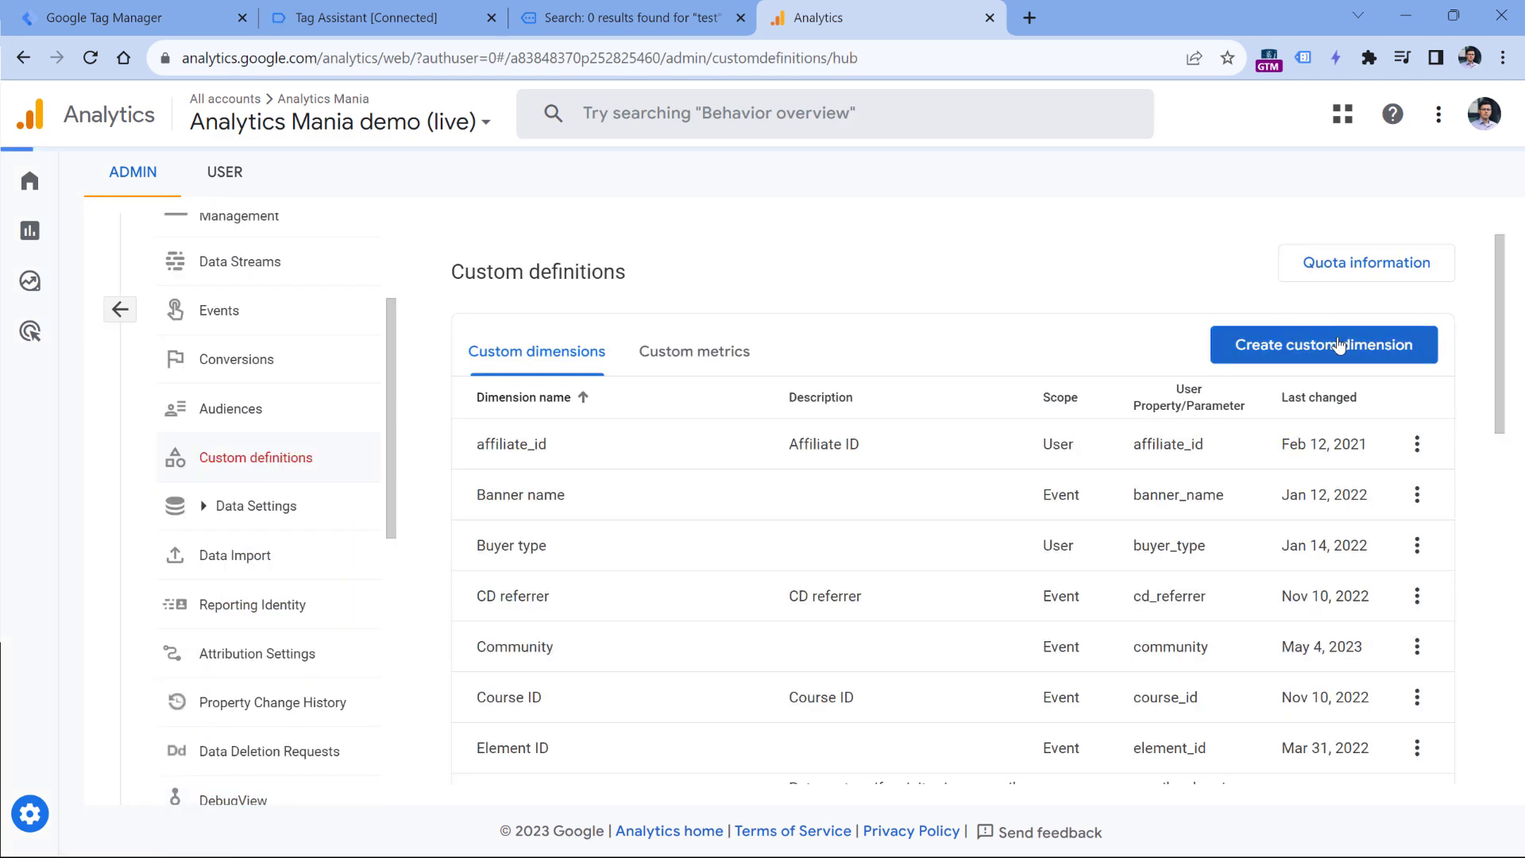
{"action": "left_click", "coordinate": [1335, 349]}
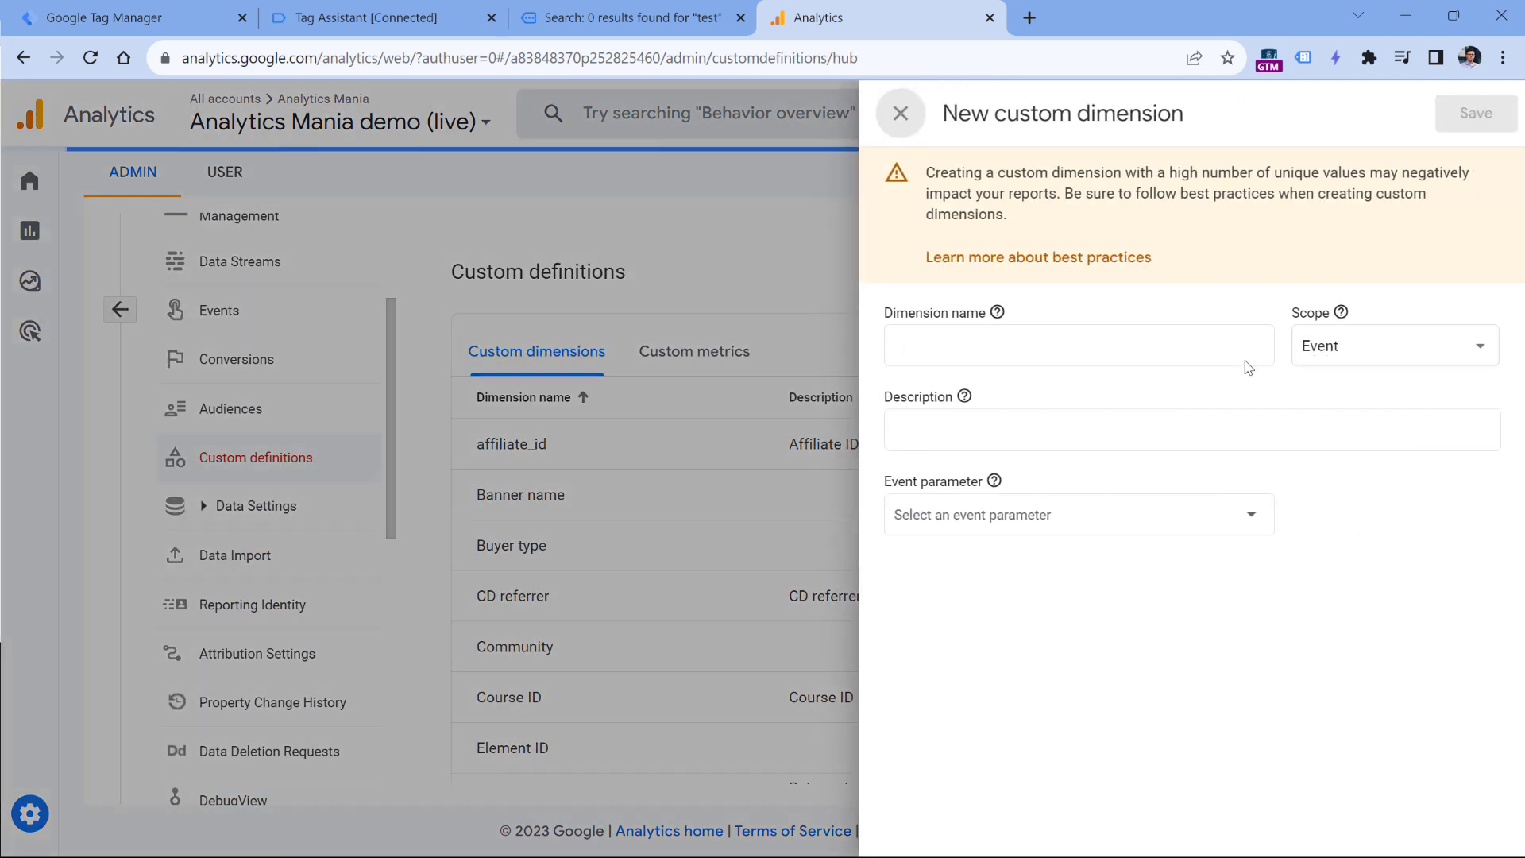
{"action": "left_click", "coordinate": [1050, 513]}
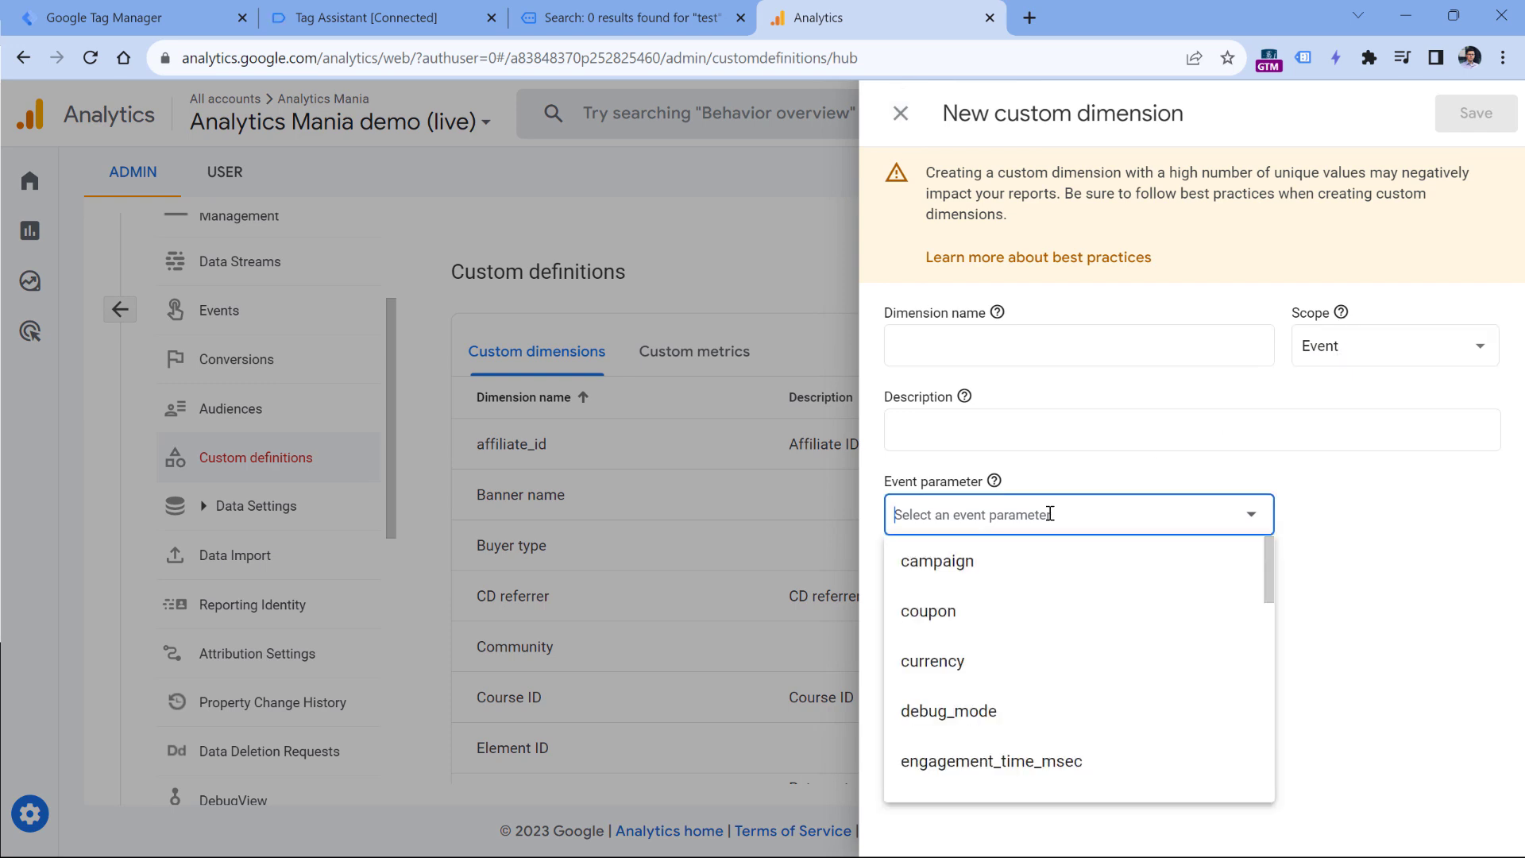
{"action": "key", "text": "ctrl+v"}
Name the custom dimension "Number of search results" and save it
{"action": "left_click", "coordinate": [953, 340]}
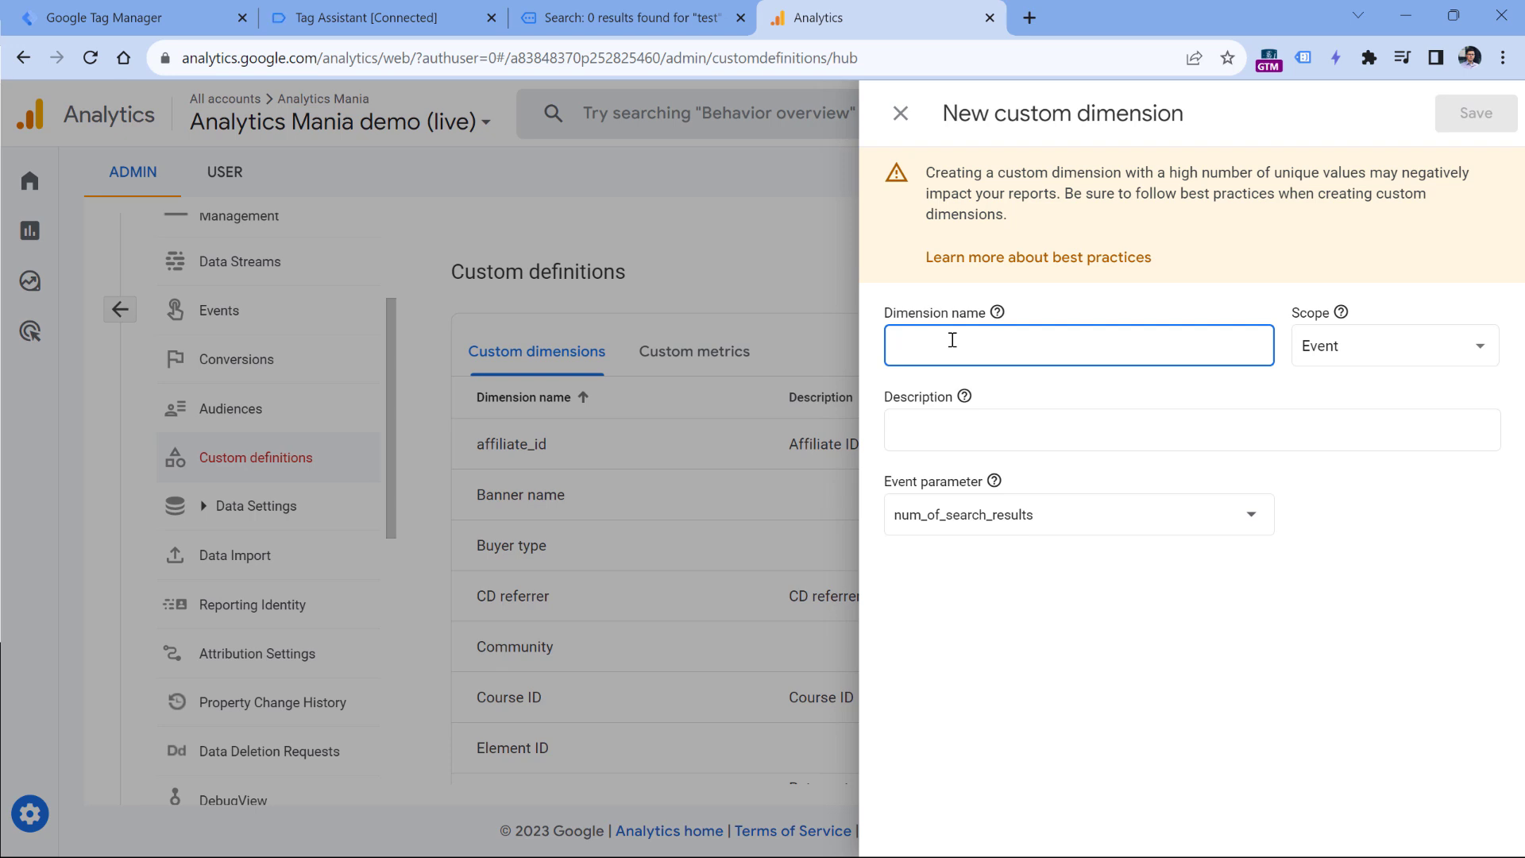
{"action": "type", "text": "Number of search r"}
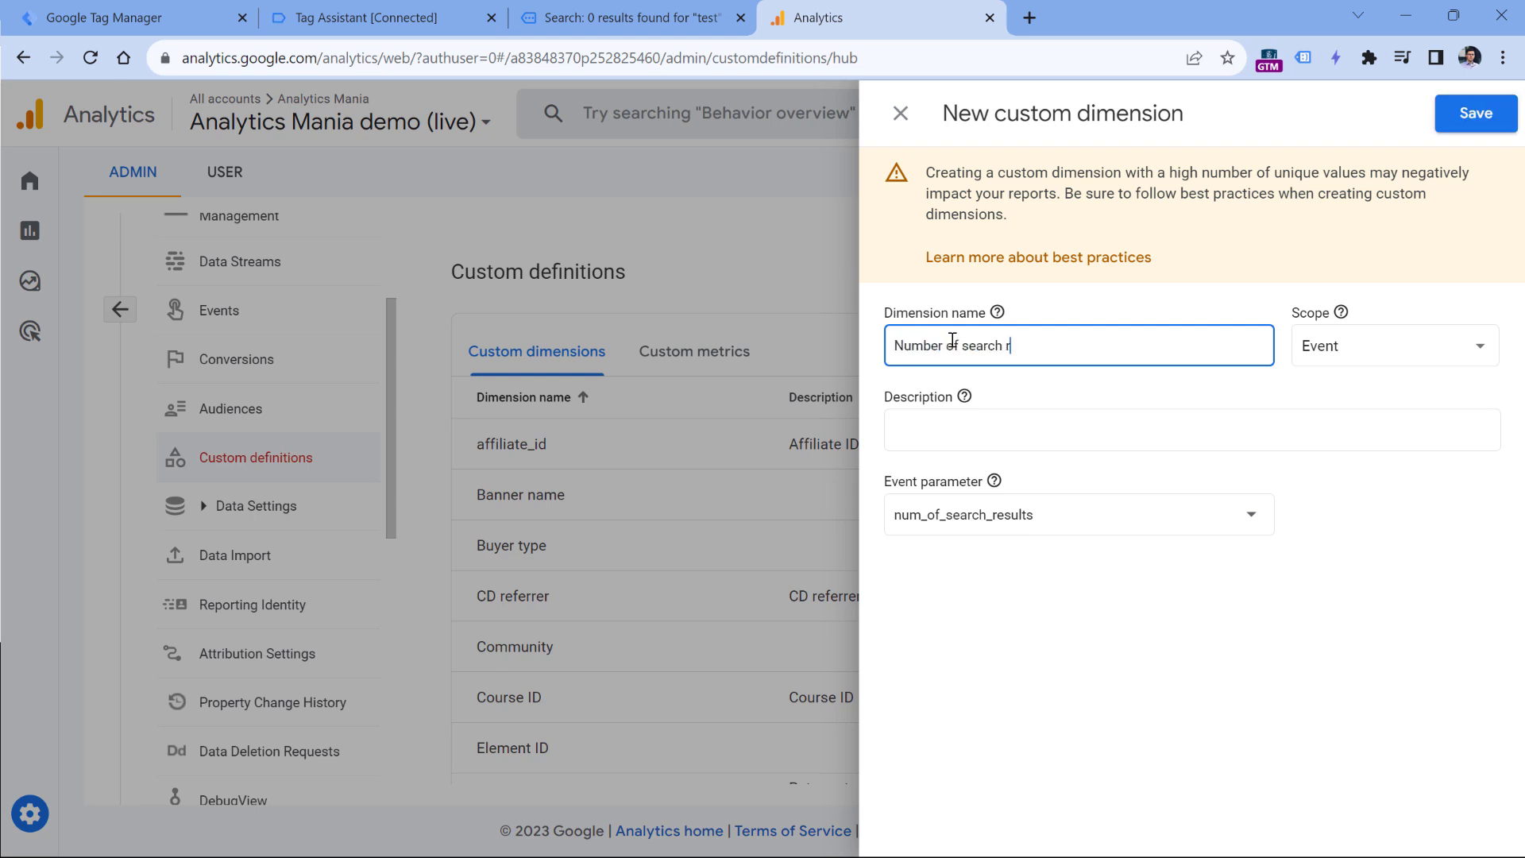
{"action": "type", "text": "esults"}
{"action": "left_click", "coordinate": [1473, 116]}
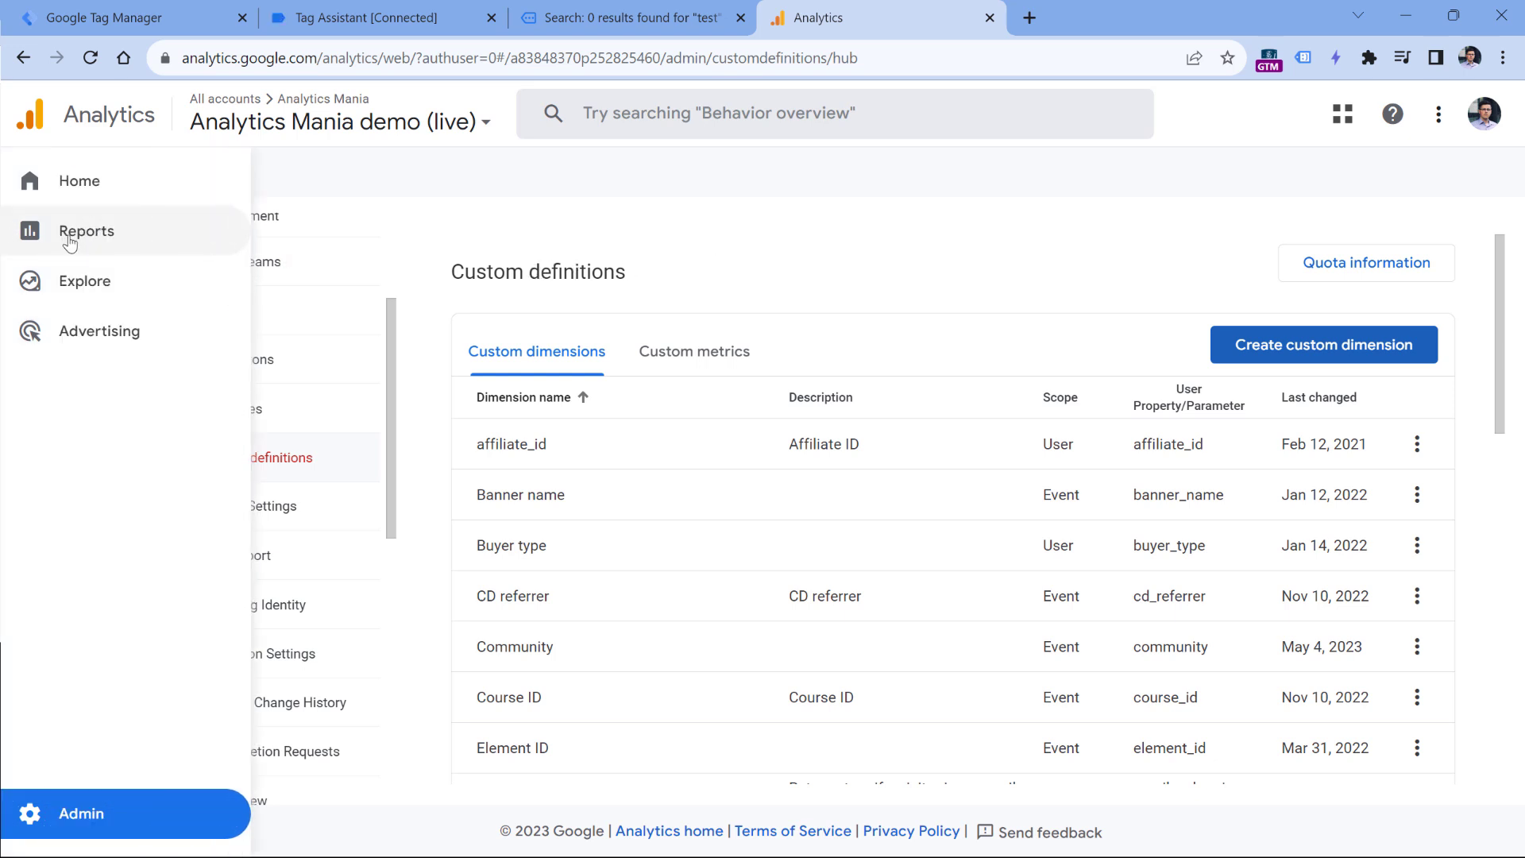
Create a new blank detail report from the reports Library
{"action": "left_click", "coordinate": [70, 242]}
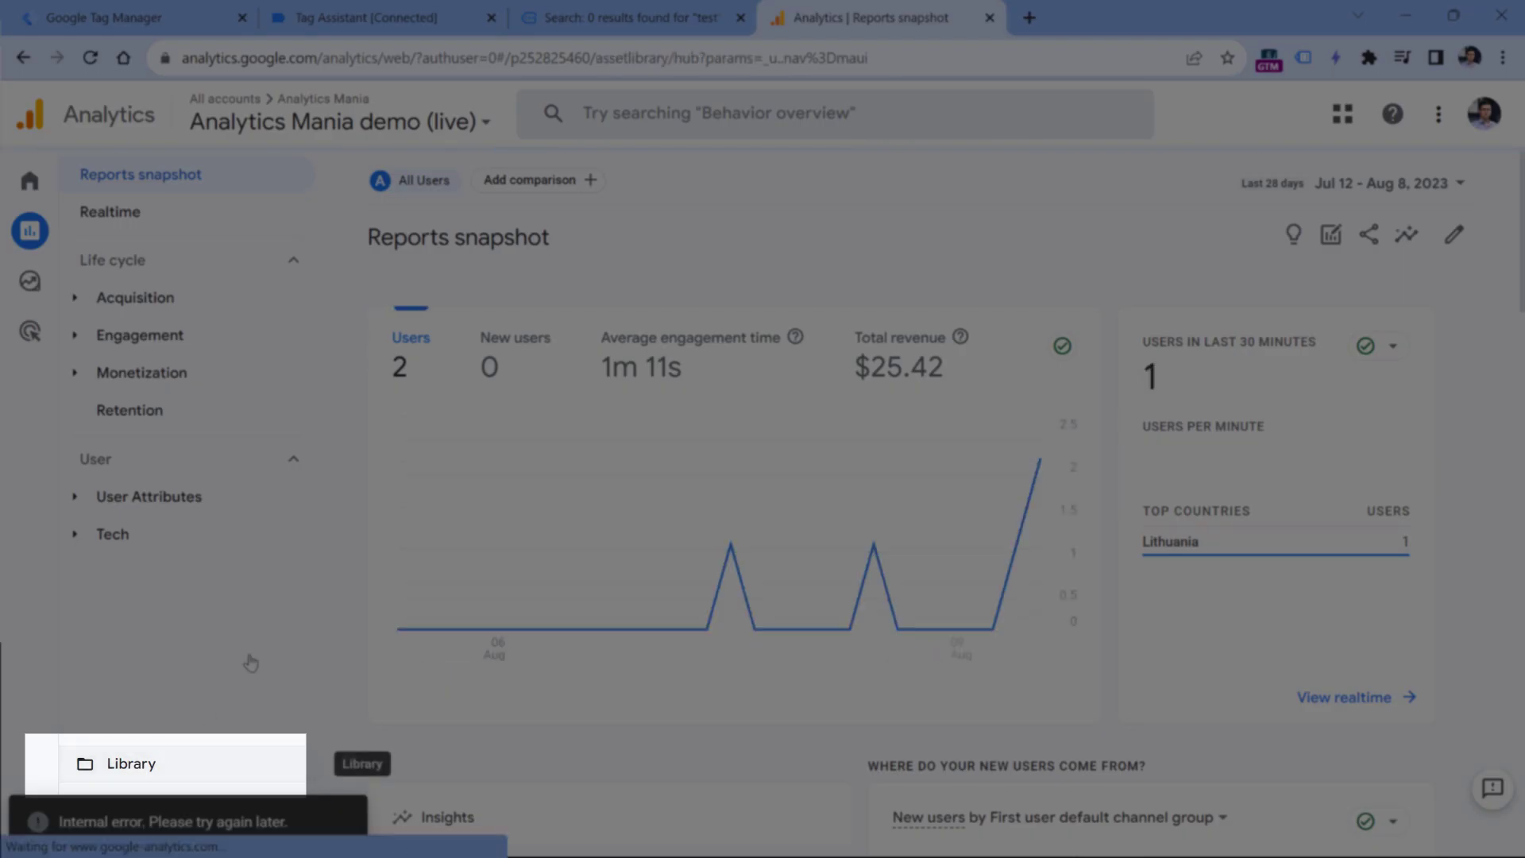
{"action": "left_click", "coordinate": [128, 763]}
{"action": "scroll", "coordinate": [1068, 518], "scroll_direction": "down", "scroll_amount": 5}
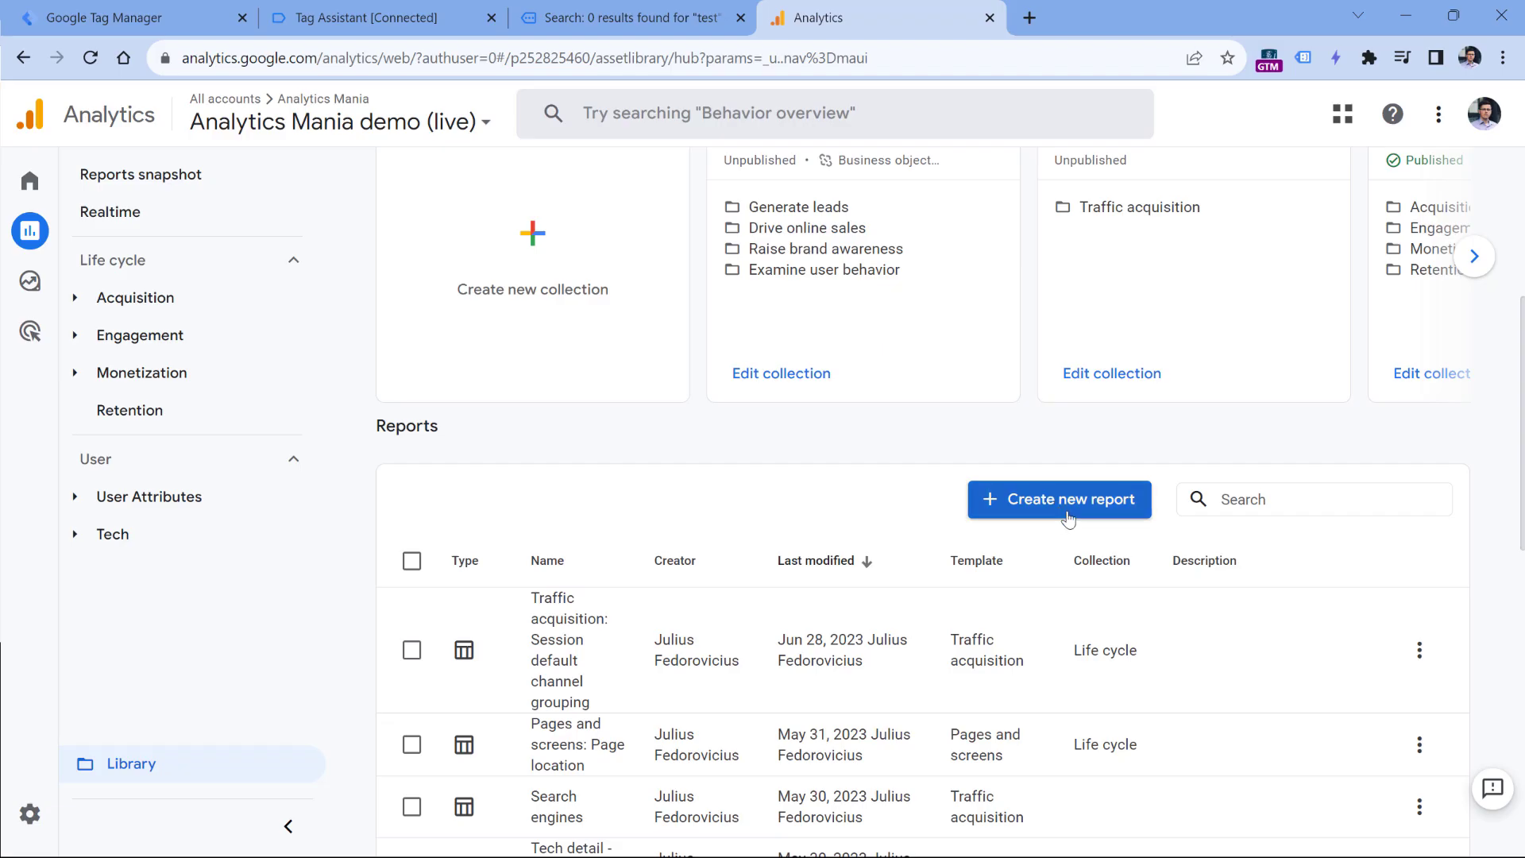
{"action": "left_click", "coordinate": [1068, 518]}
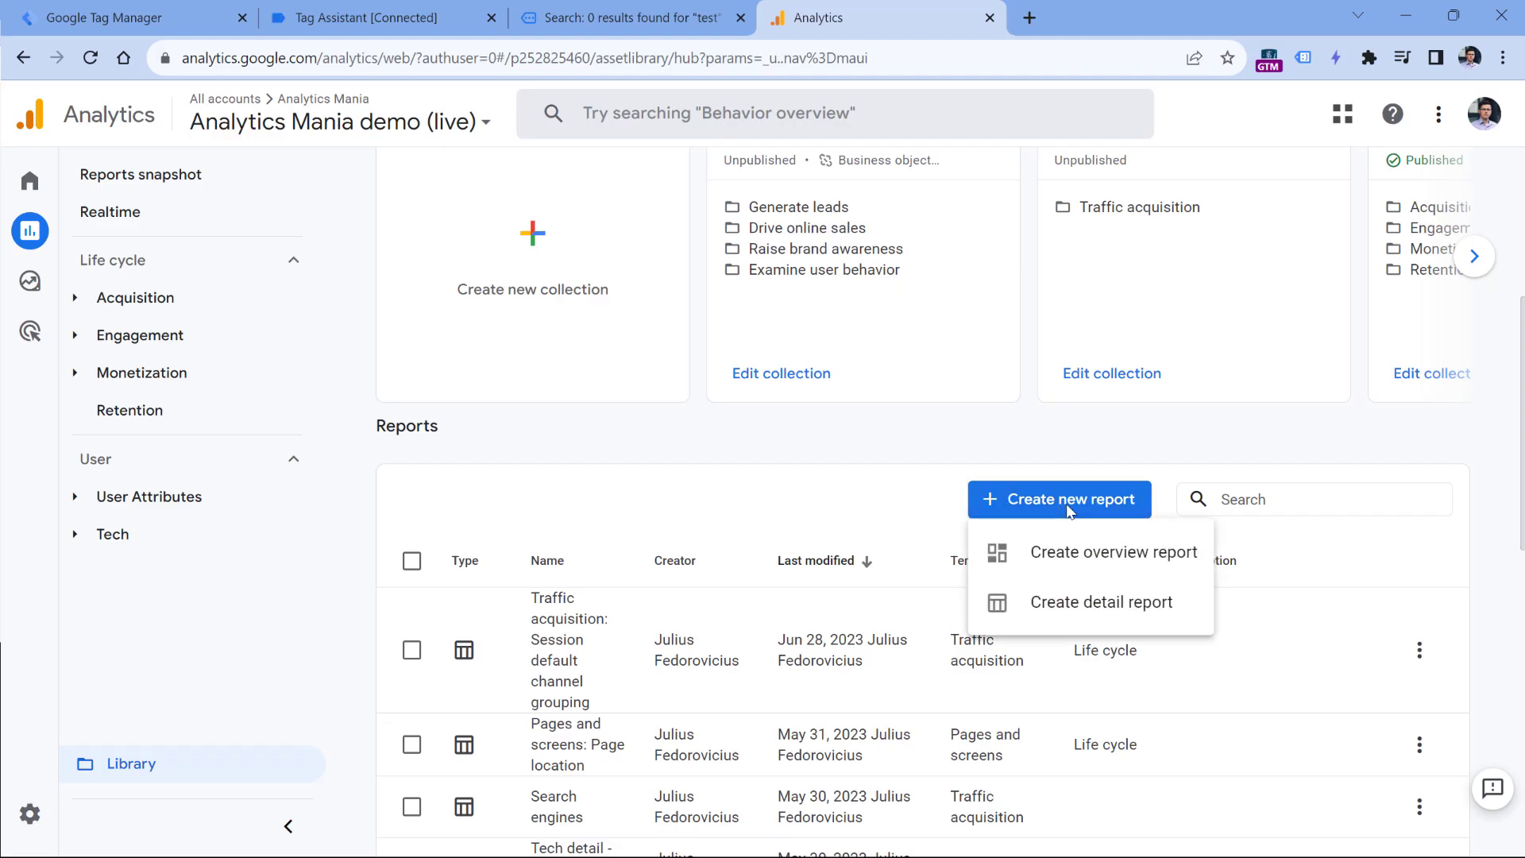
{"action": "left_click", "coordinate": [1094, 610]}
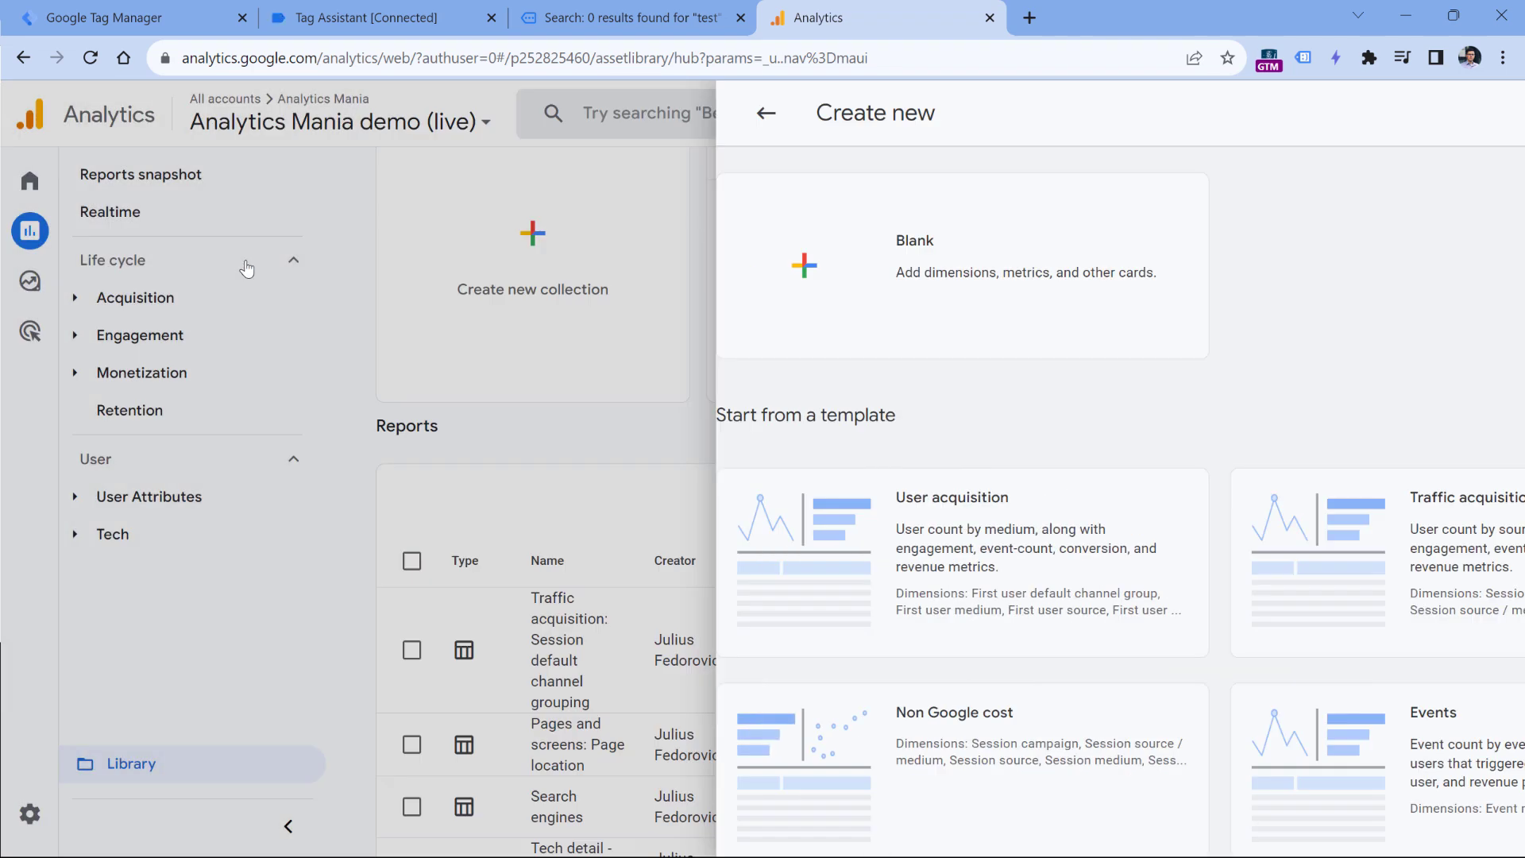
{"action": "left_click", "coordinate": [804, 265]}
{"action": "scroll", "coordinate": [503, 388], "scroll_direction": "down", "scroll_amount": 3}
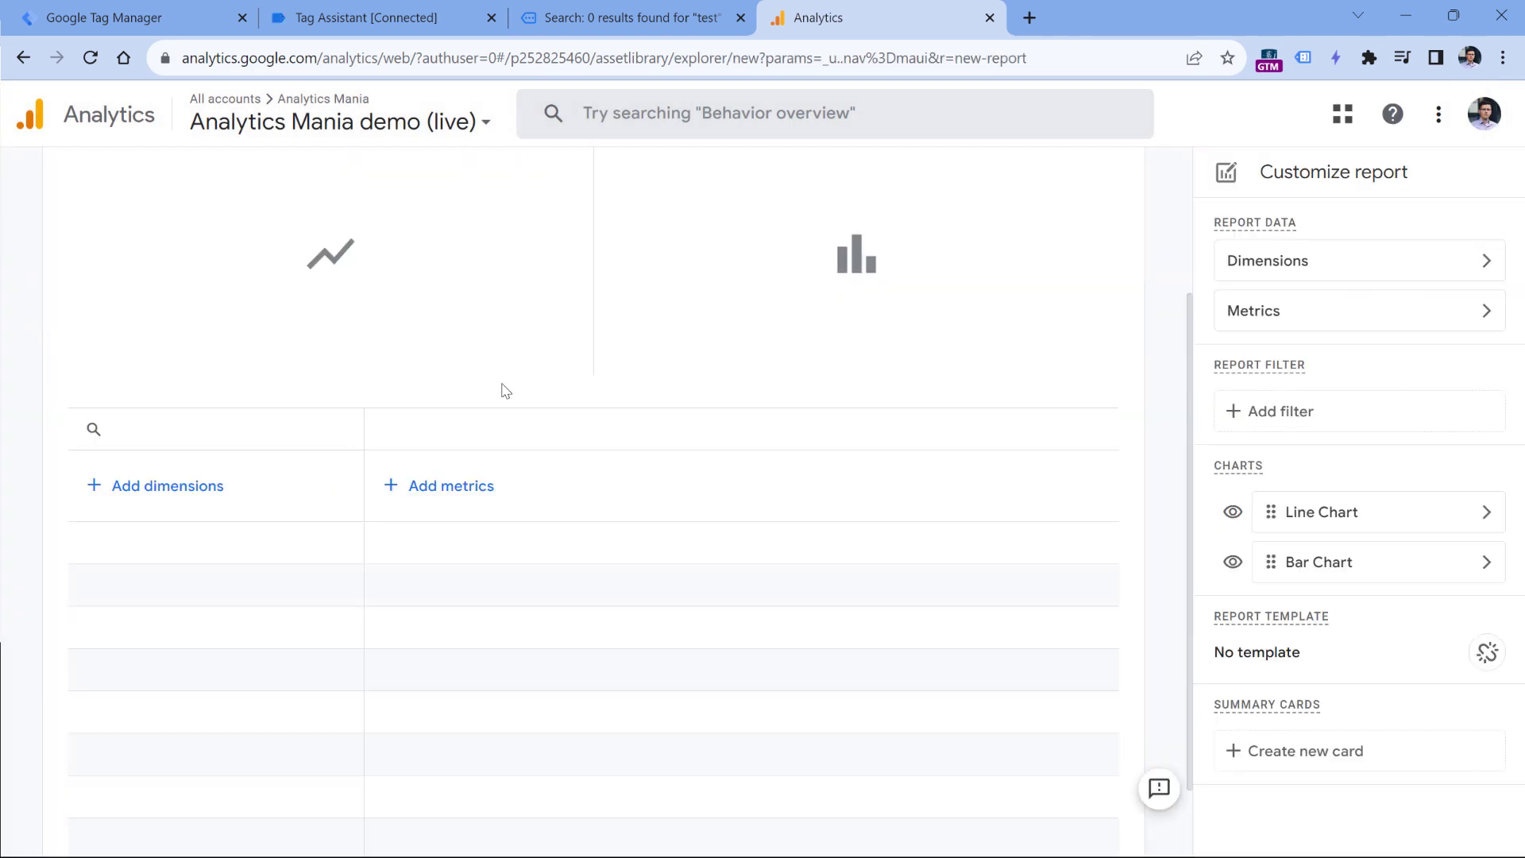
Add Search term as the report's primary dimension and apply it
{"action": "left_click", "coordinate": [159, 492]}
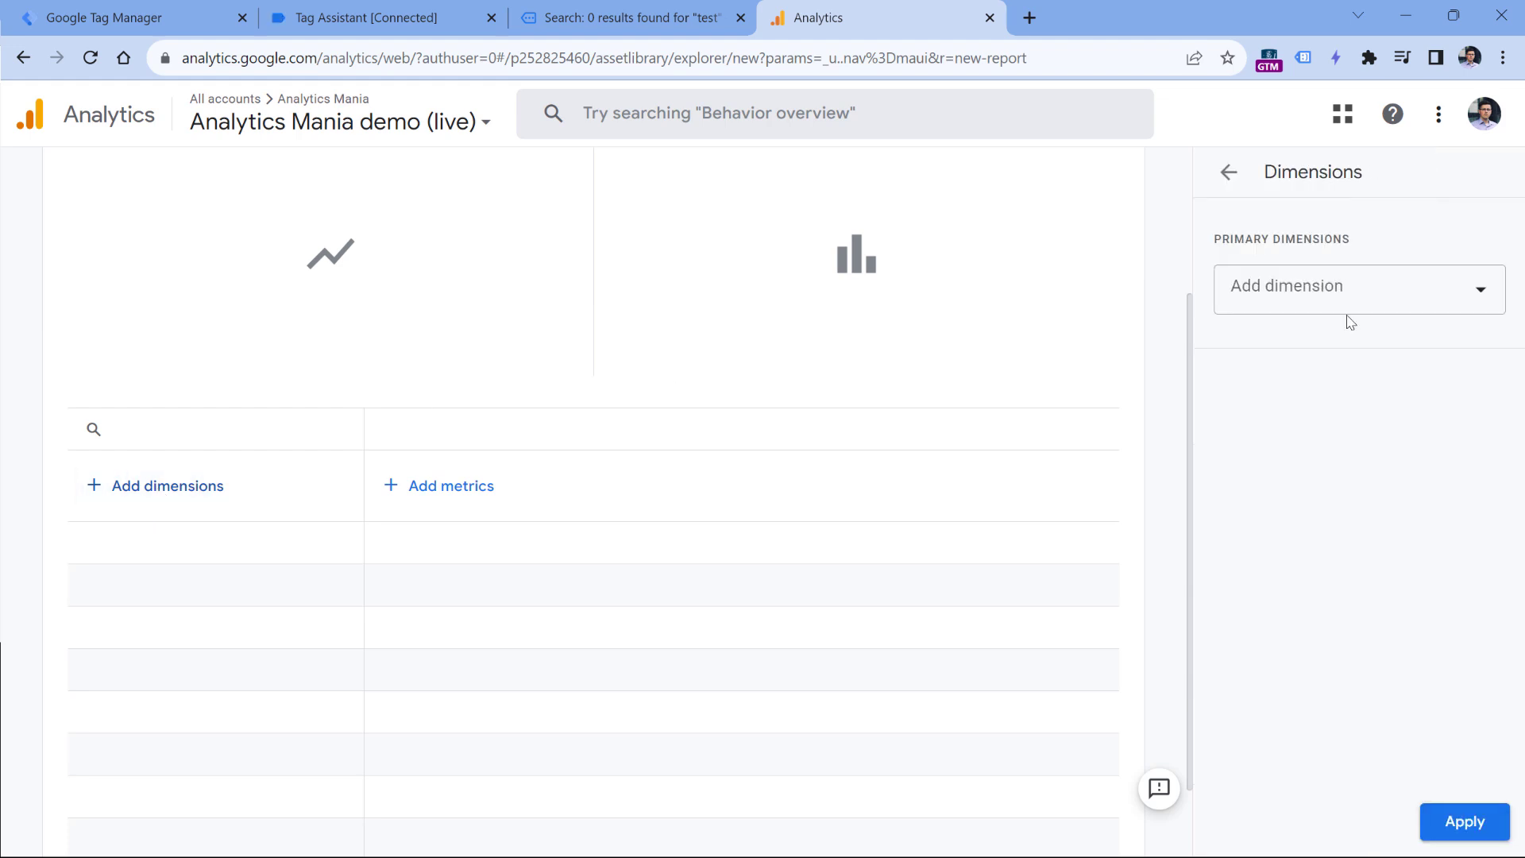
{"action": "left_click", "coordinate": [1361, 293]}
{"action": "type", "text": "searcg"}
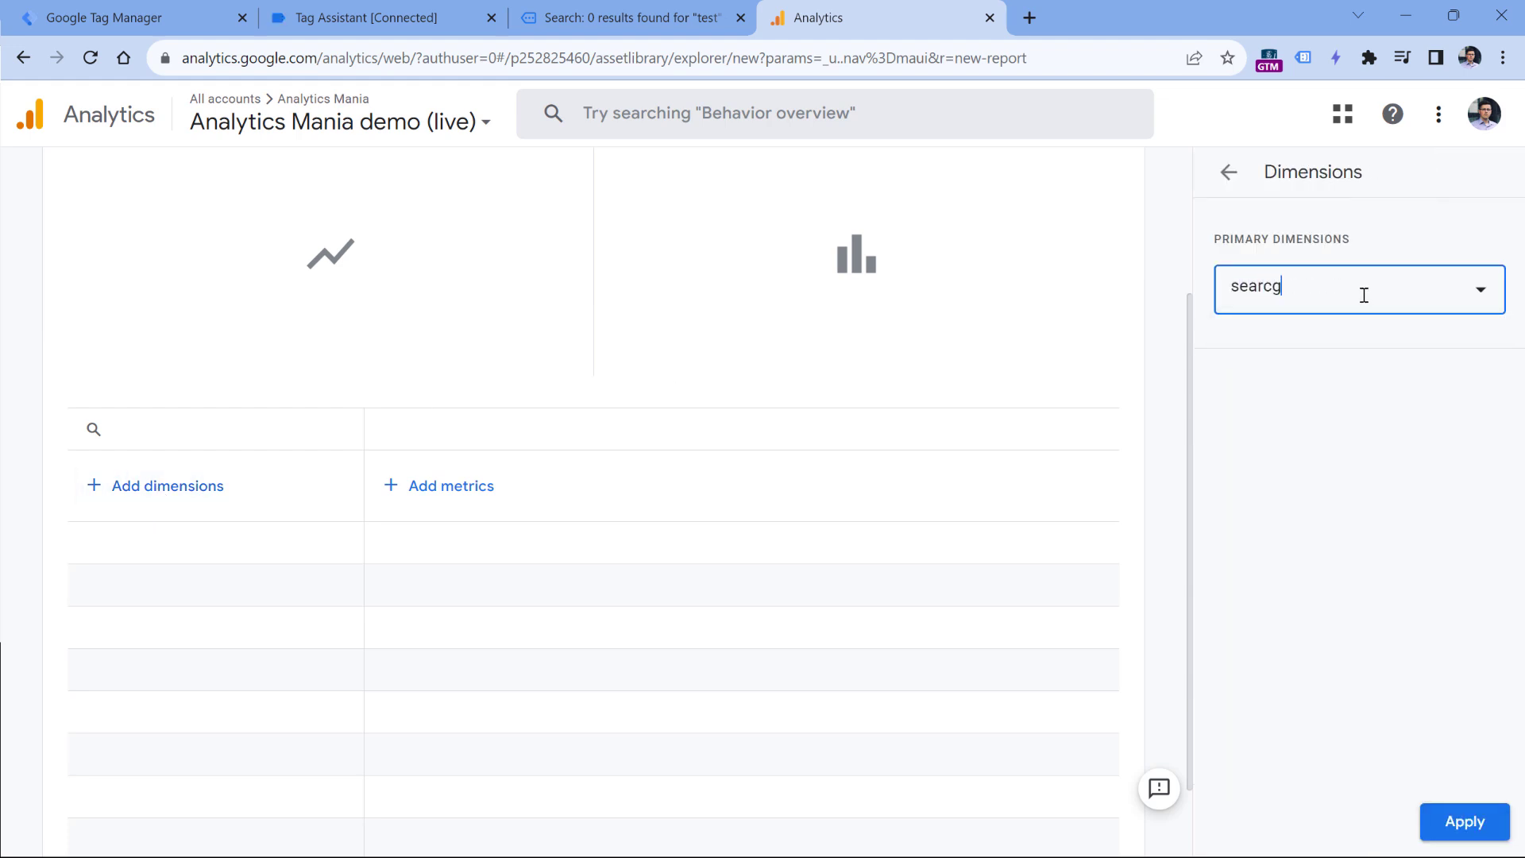
{"action": "key", "text": "BackSpace"}
{"action": "type", "text": "h"}
{"action": "left_click", "coordinate": [1316, 500]}
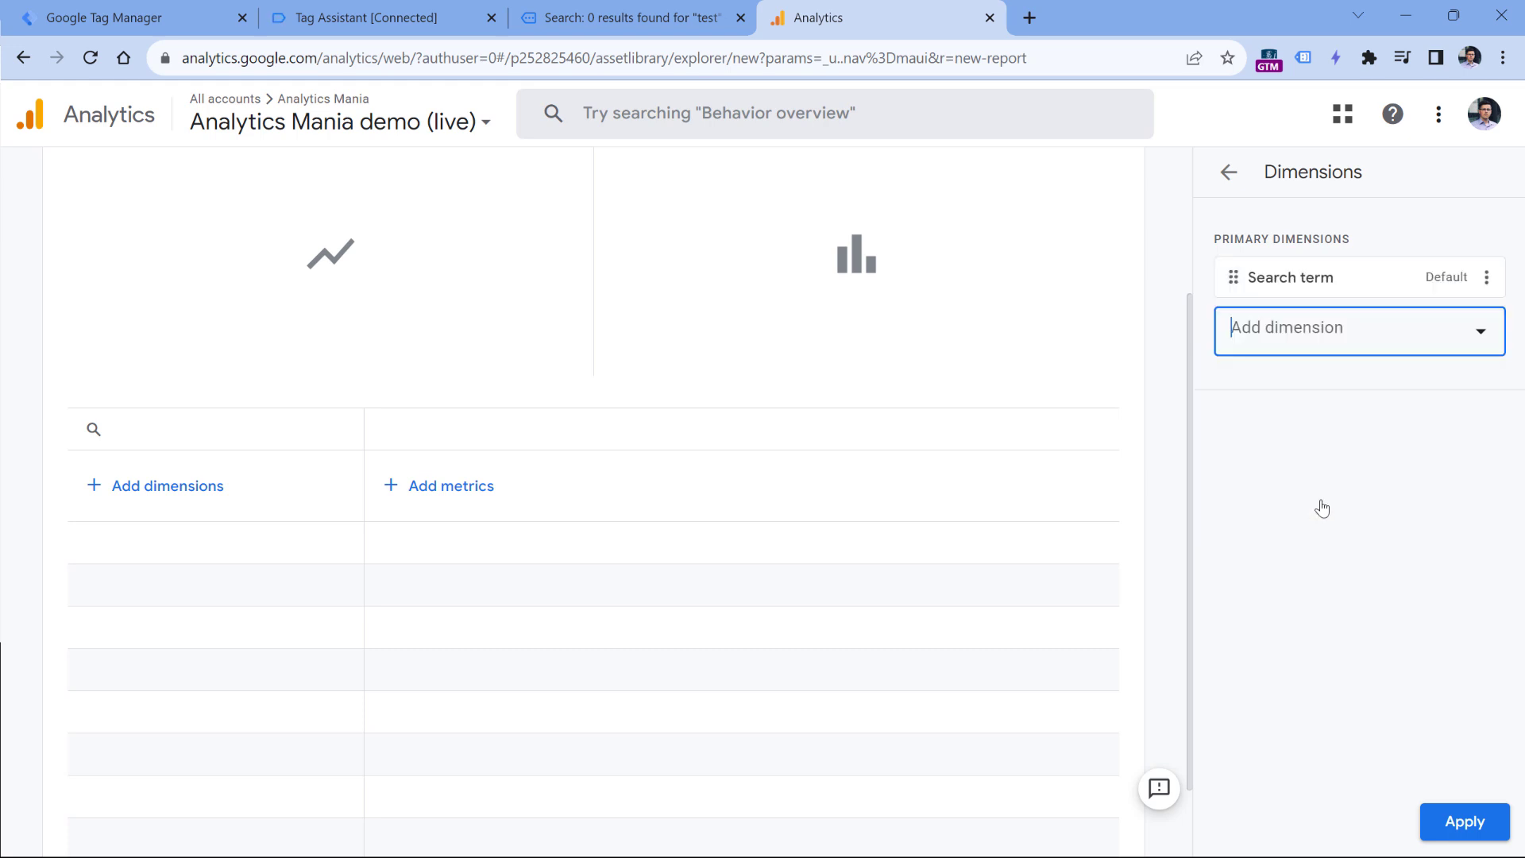
{"action": "left_click", "coordinate": [1464, 823]}
Add the metrics Event count, Event count per user and Total users to the report and apply them
{"action": "left_click", "coordinate": [447, 491]}
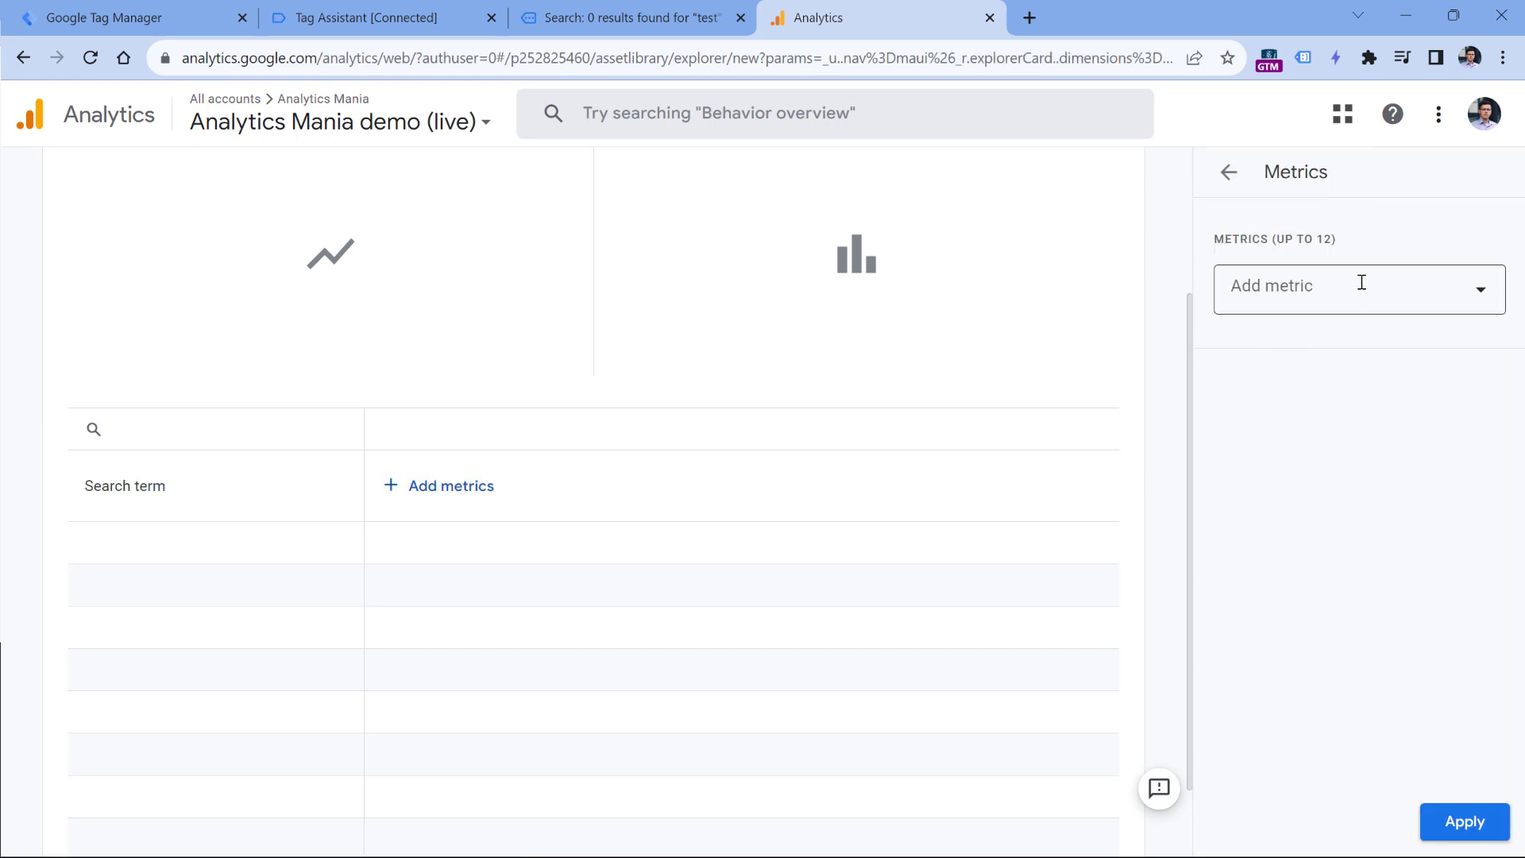
{"action": "left_click", "coordinate": [1362, 283]}
{"action": "type", "text": "event count"}
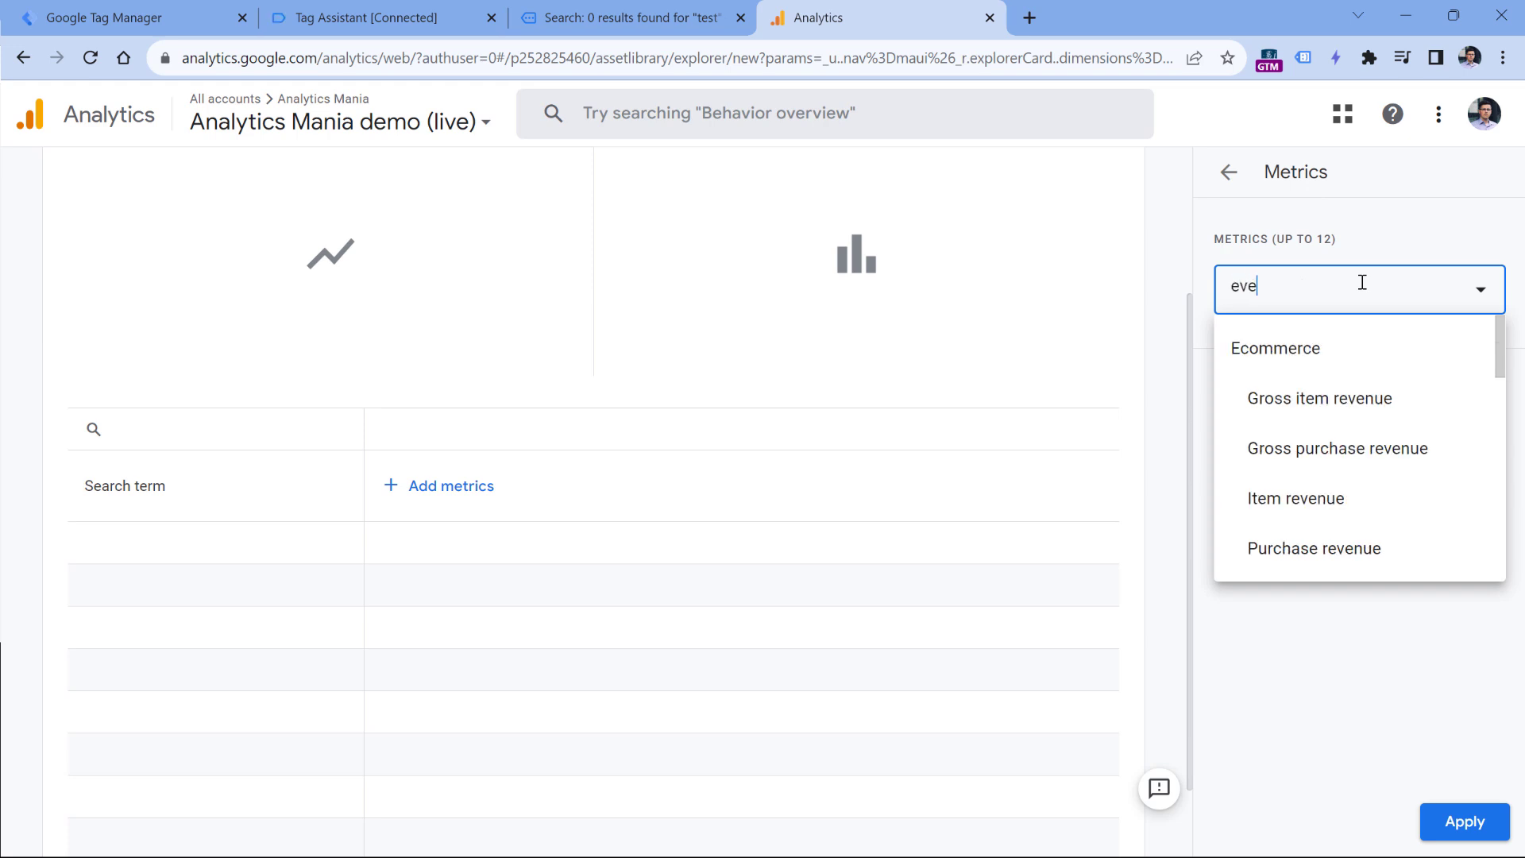
{"action": "left_click", "coordinate": [1347, 407]}
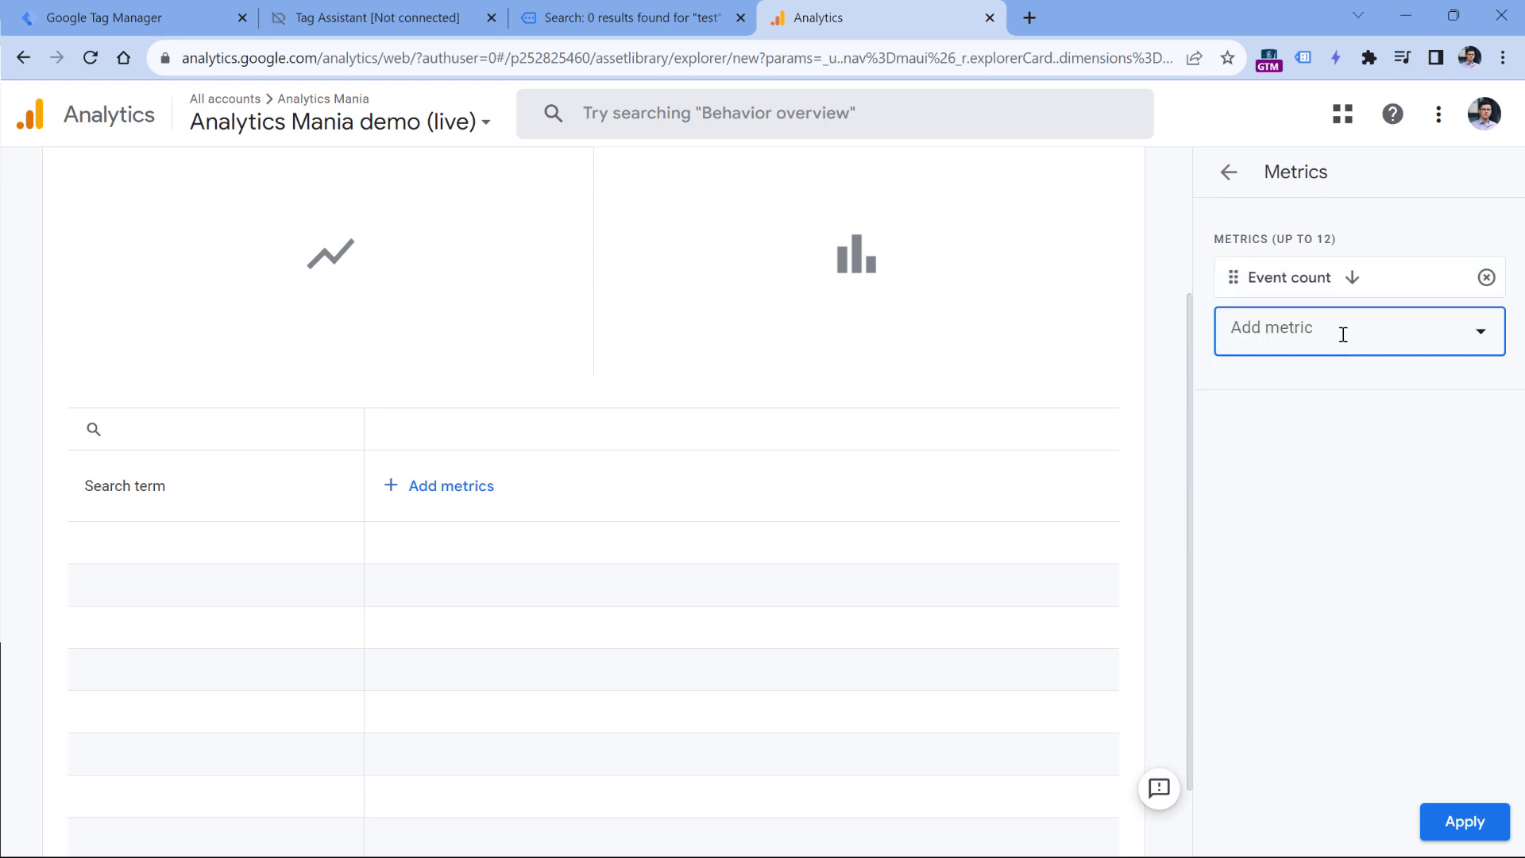
{"action": "type", "text": "event coun"}
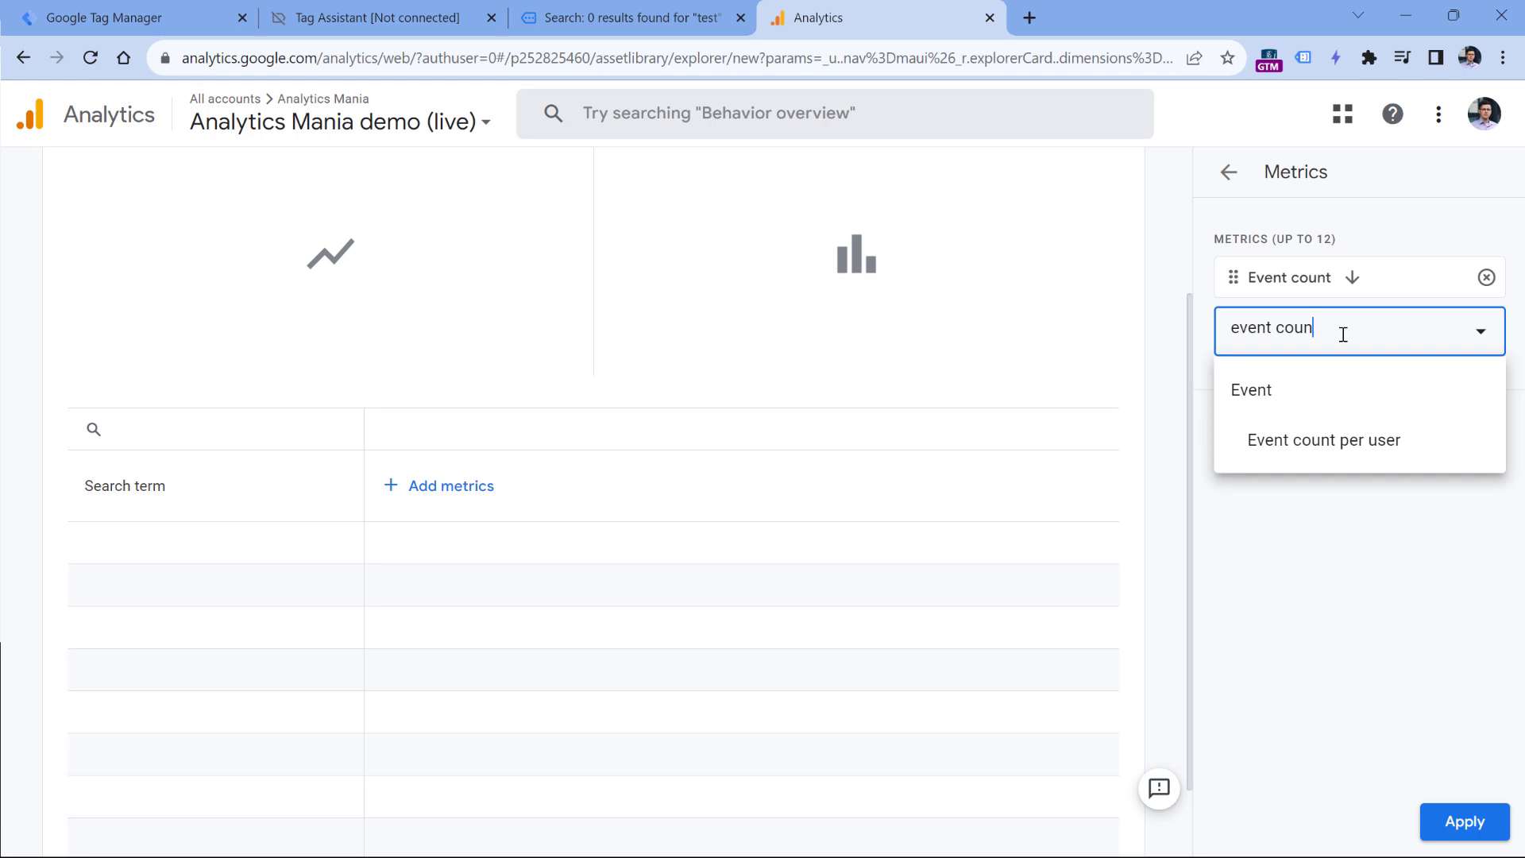
{"action": "left_click", "coordinate": [1345, 445]}
{"action": "type", "text": "total"}
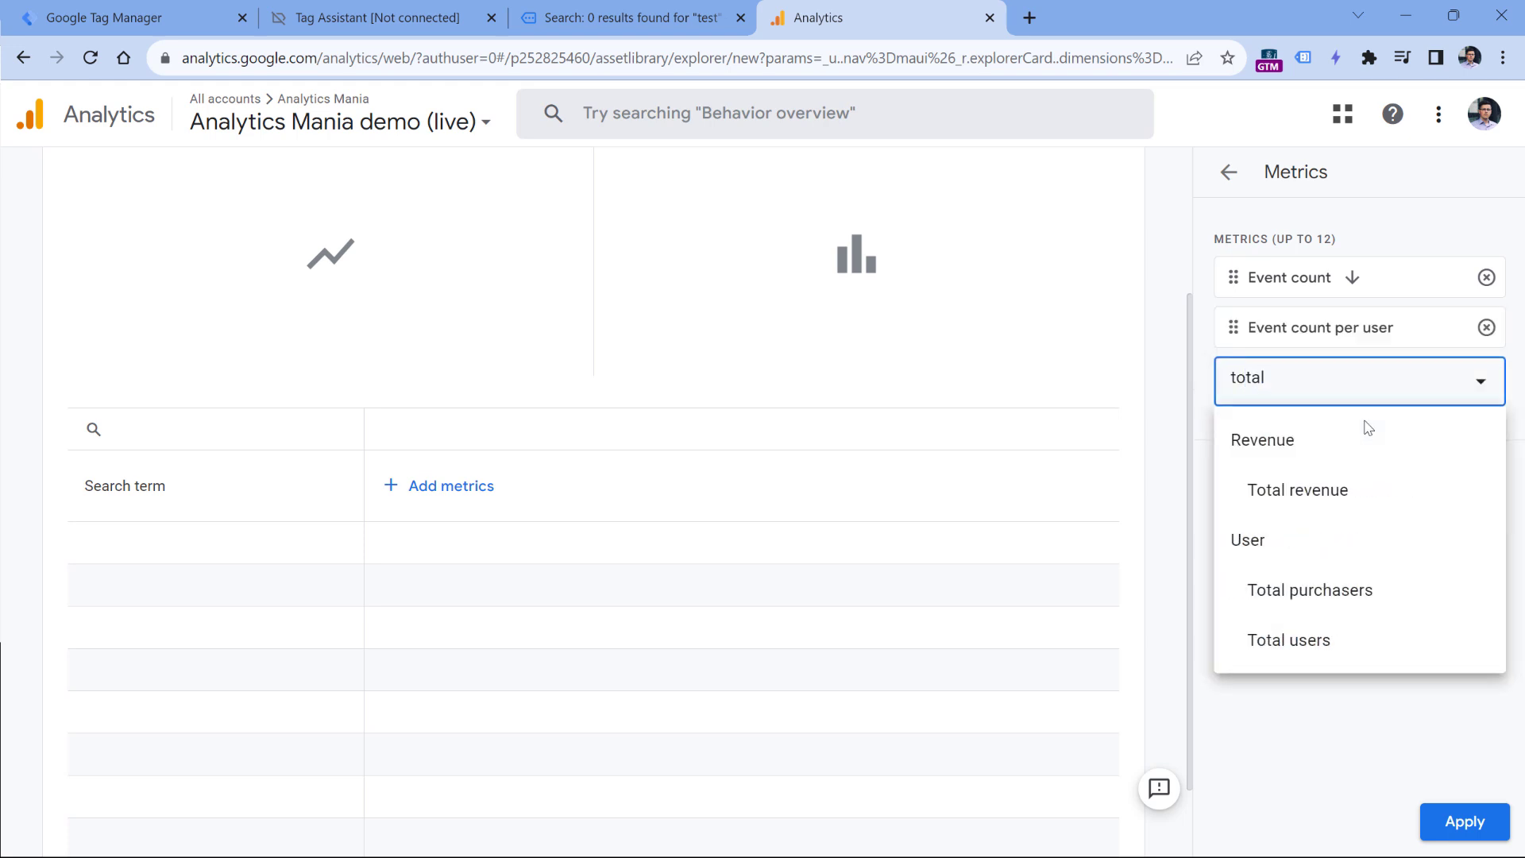
{"action": "left_click", "coordinate": [1334, 640]}
{"action": "left_click", "coordinate": [1464, 818]}
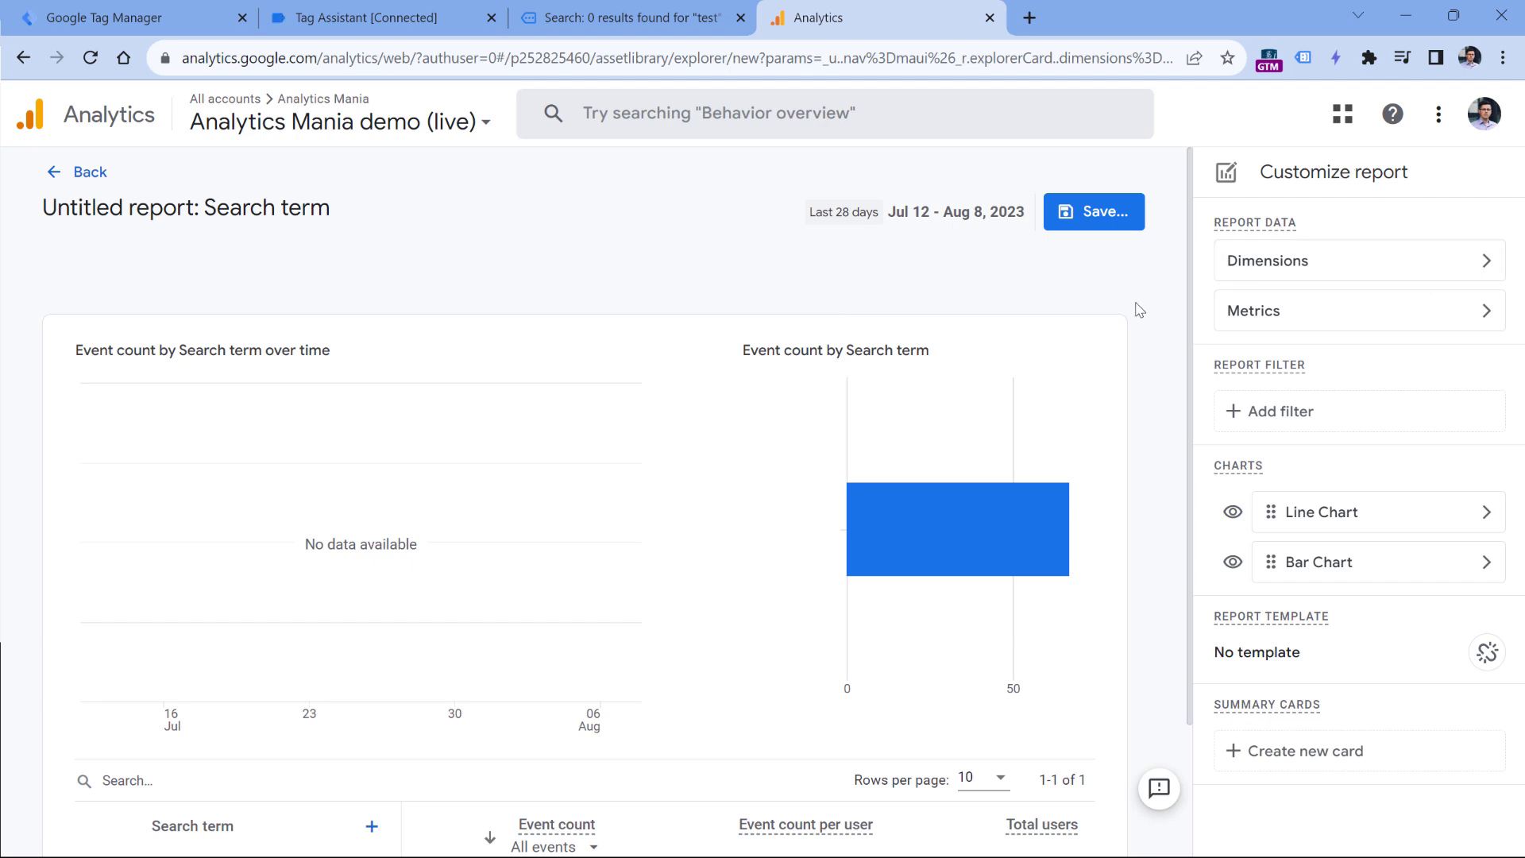
Try to build a report filter on the Number of search results dimension with the match type "exactly matches"
{"action": "left_click", "coordinate": [1284, 429]}
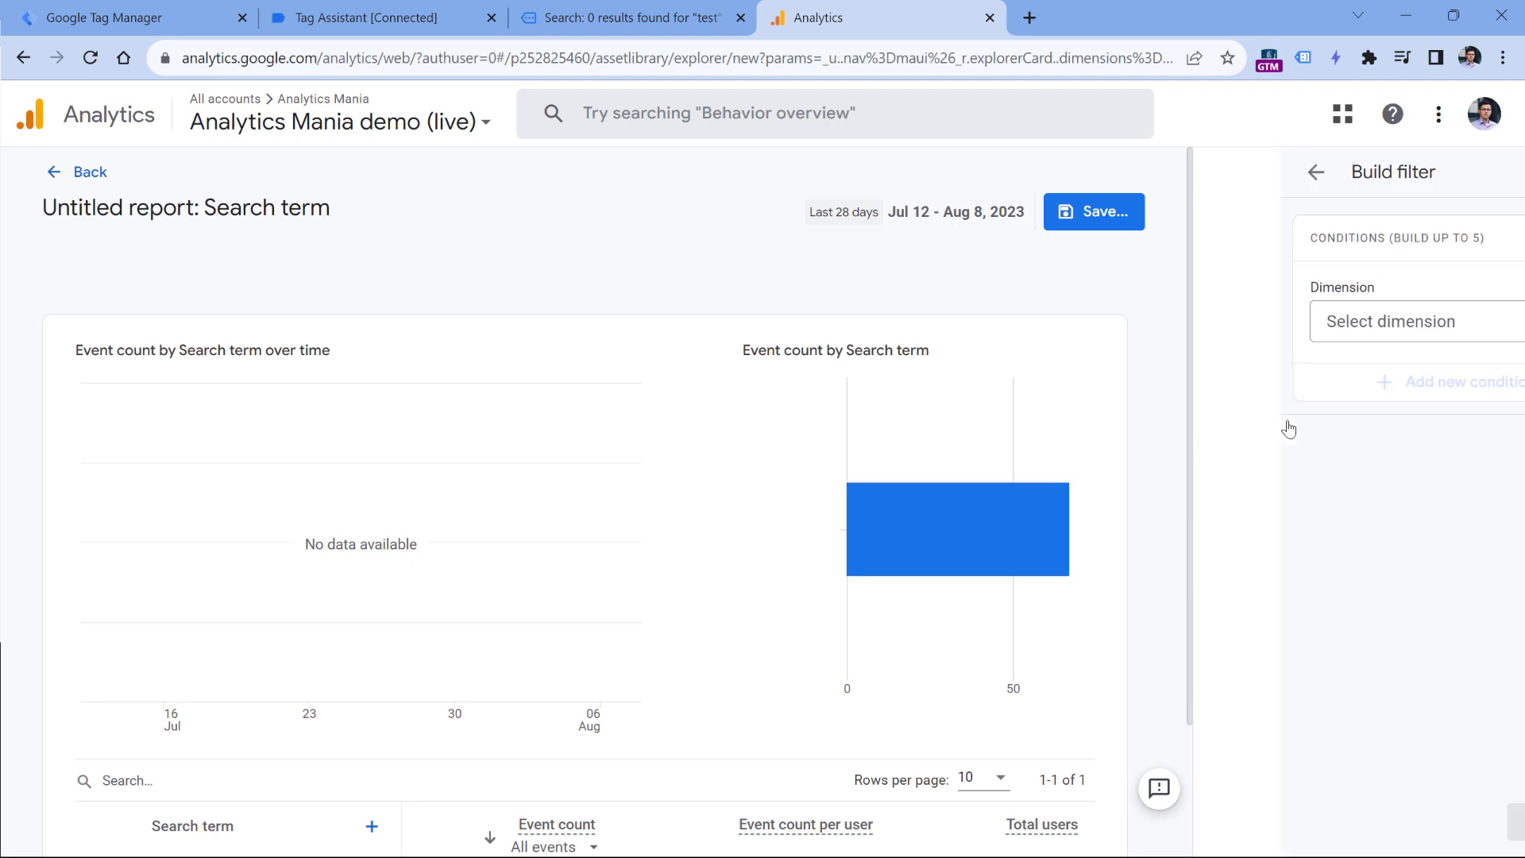
{"action": "left_click", "coordinate": [1307, 322]}
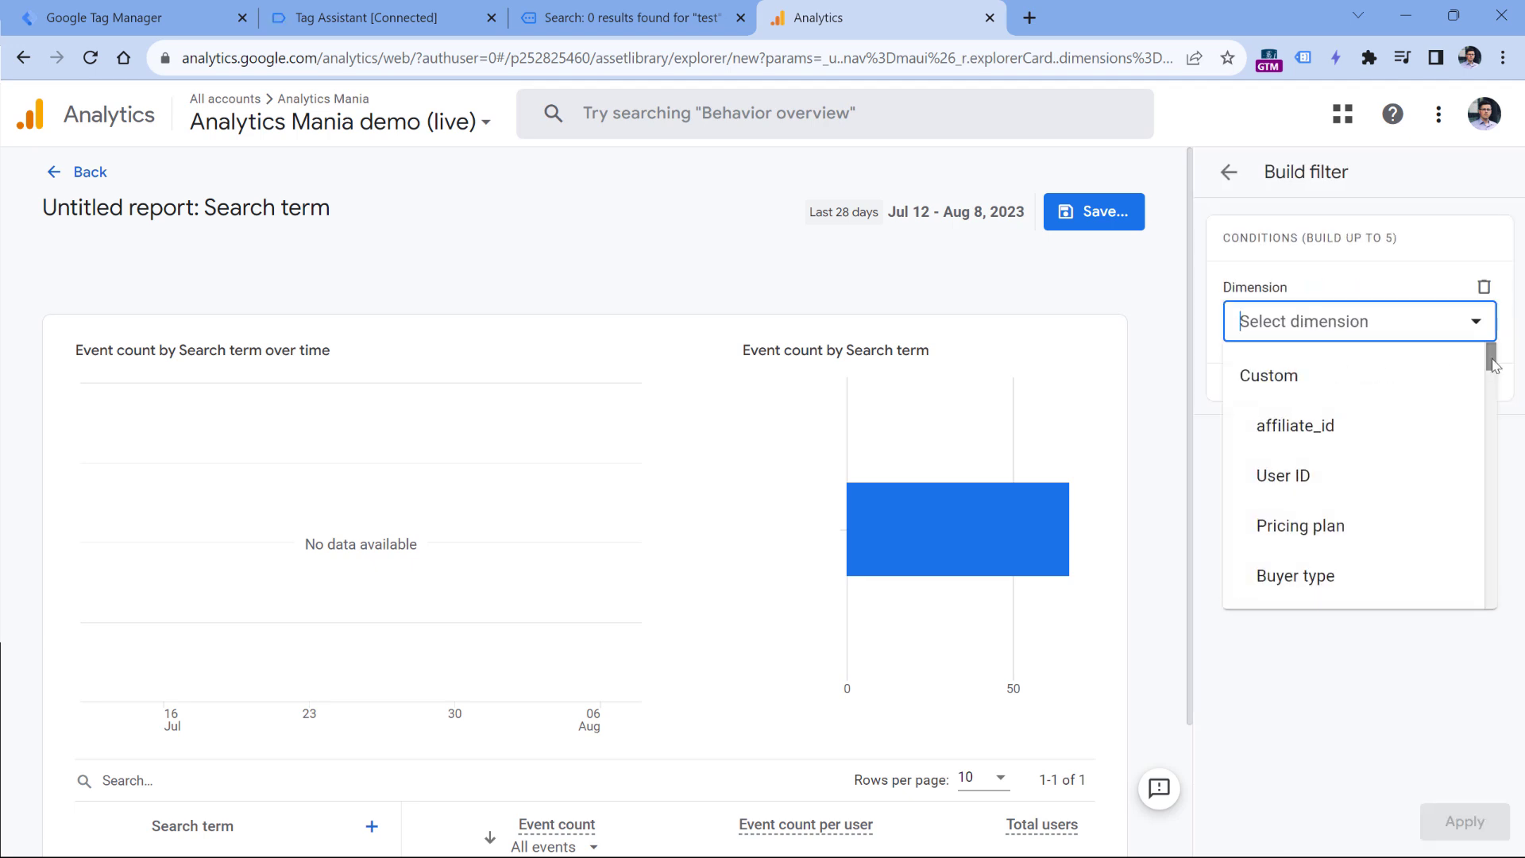
{"action": "left_click_drag", "start_coordinate": [1491, 363], "coordinate": [1491, 373]}
{"action": "scroll", "coordinate": [1492, 380], "scroll_direction": "down", "scroll_amount": 10}
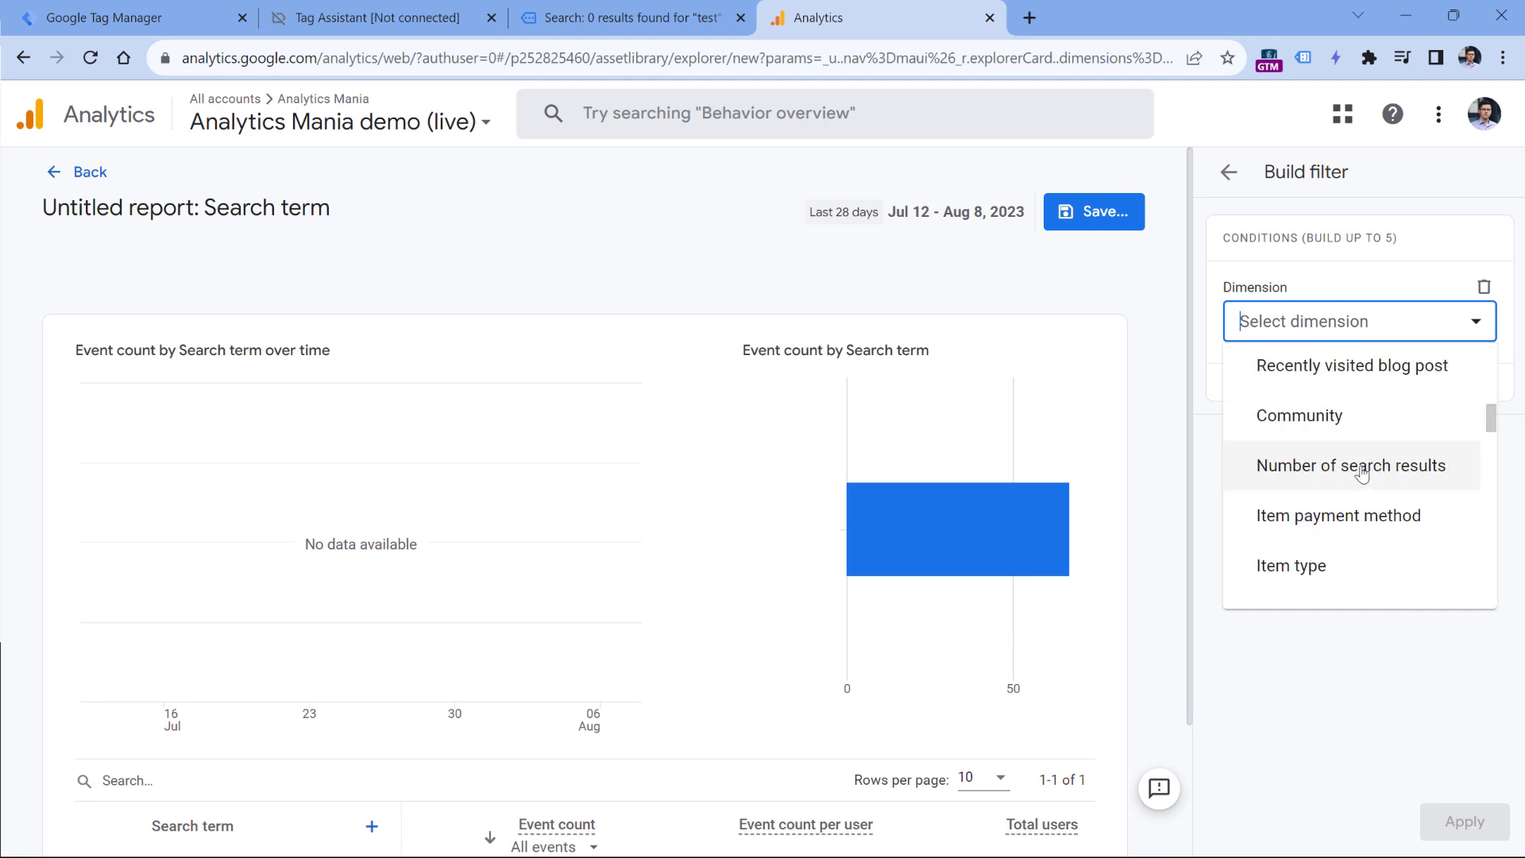
{"action": "left_click", "coordinate": [1363, 470]}
{"action": "left_click", "coordinate": [1337, 395]}
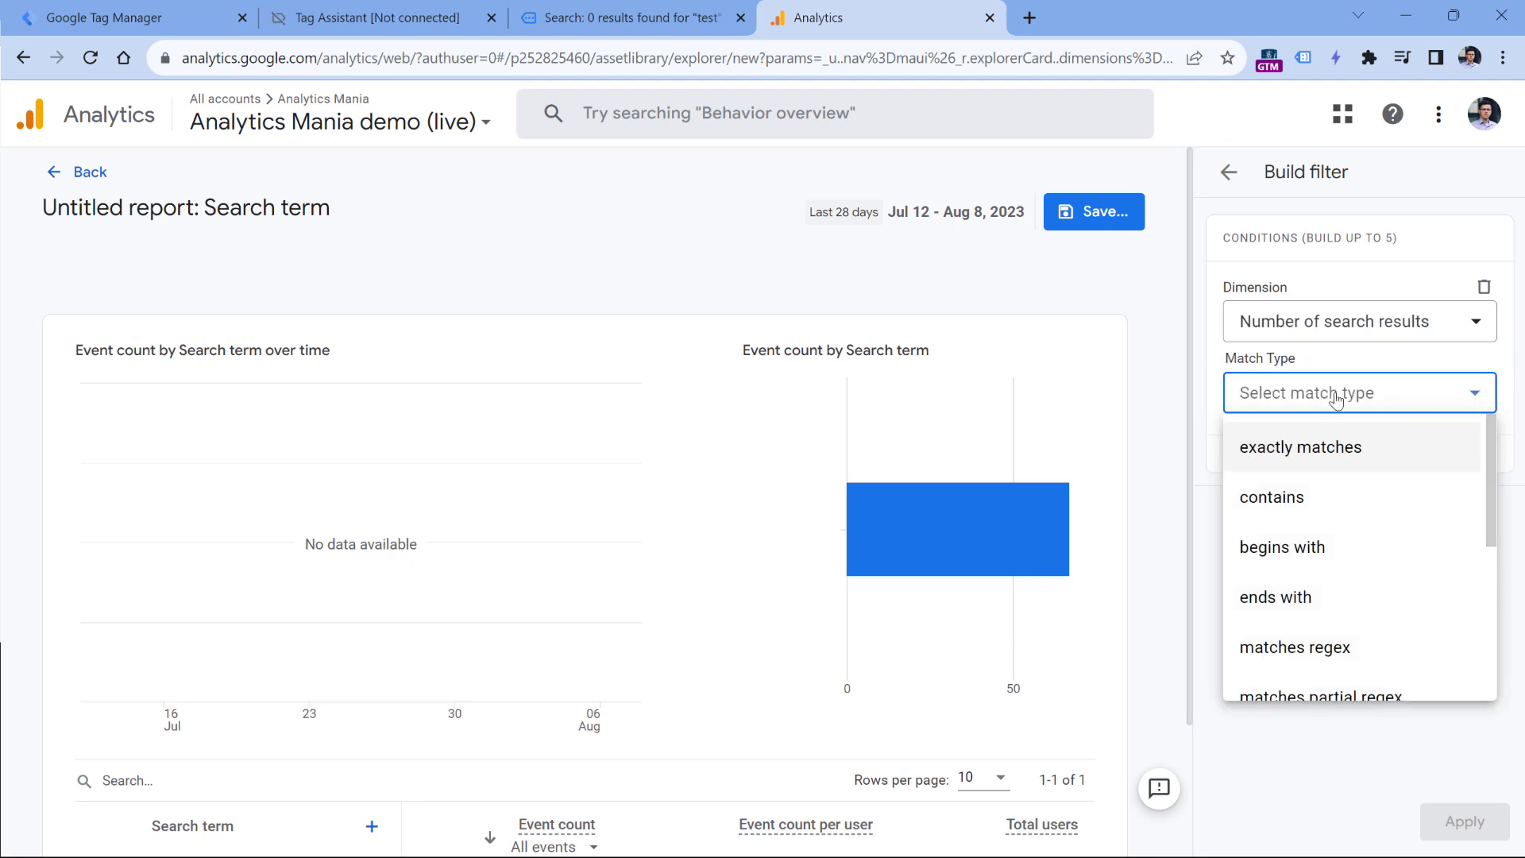
{"action": "left_click", "coordinate": [1312, 454]}
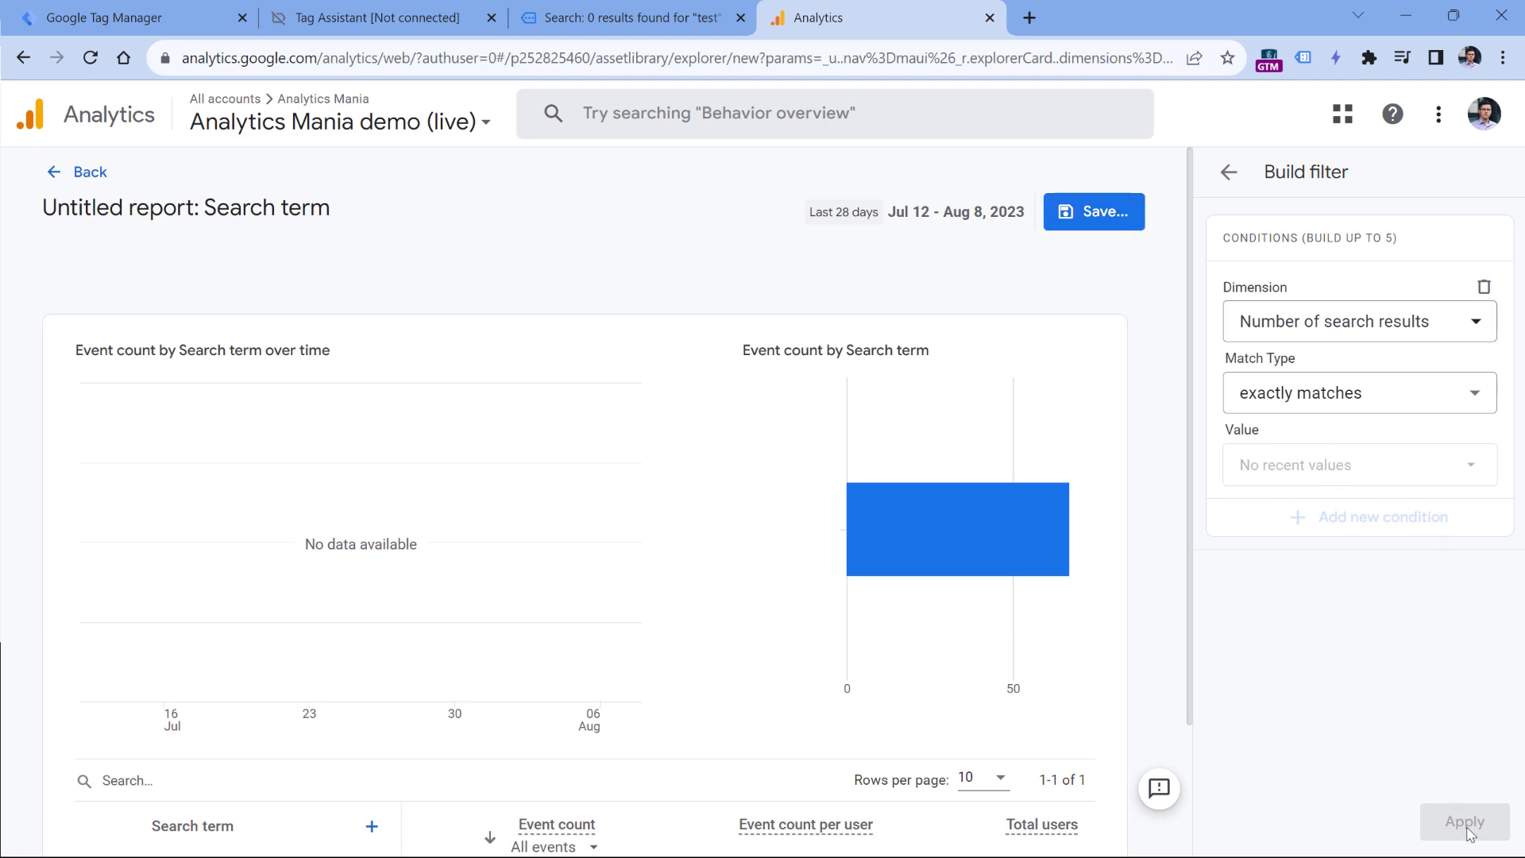
{"action": "left_click", "coordinate": [1229, 171]}
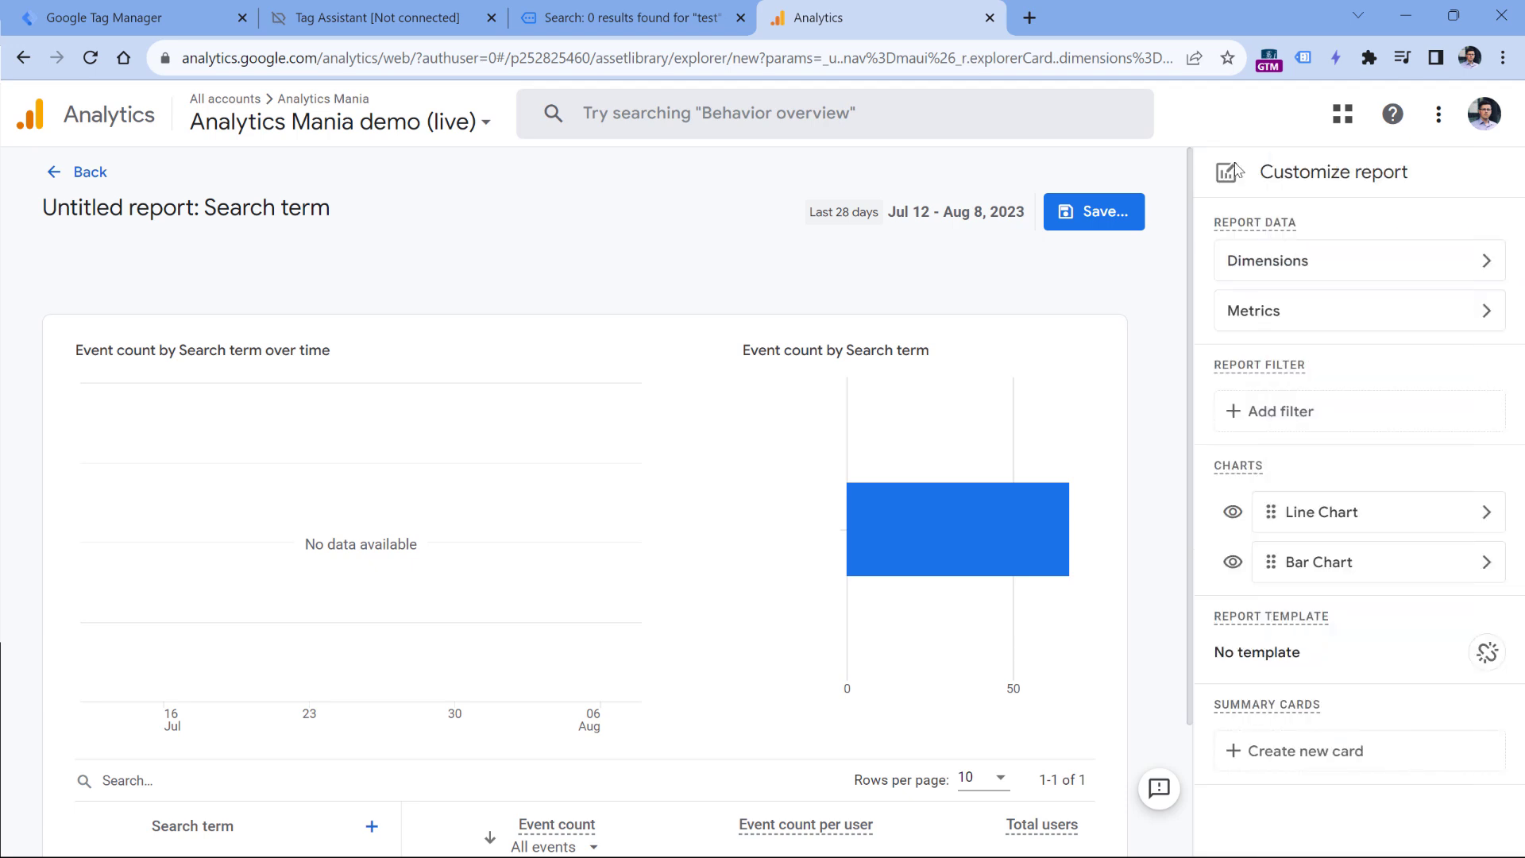
Save the report under the name "Zero results search" and return to the Library
{"action": "left_click", "coordinate": [1118, 221]}
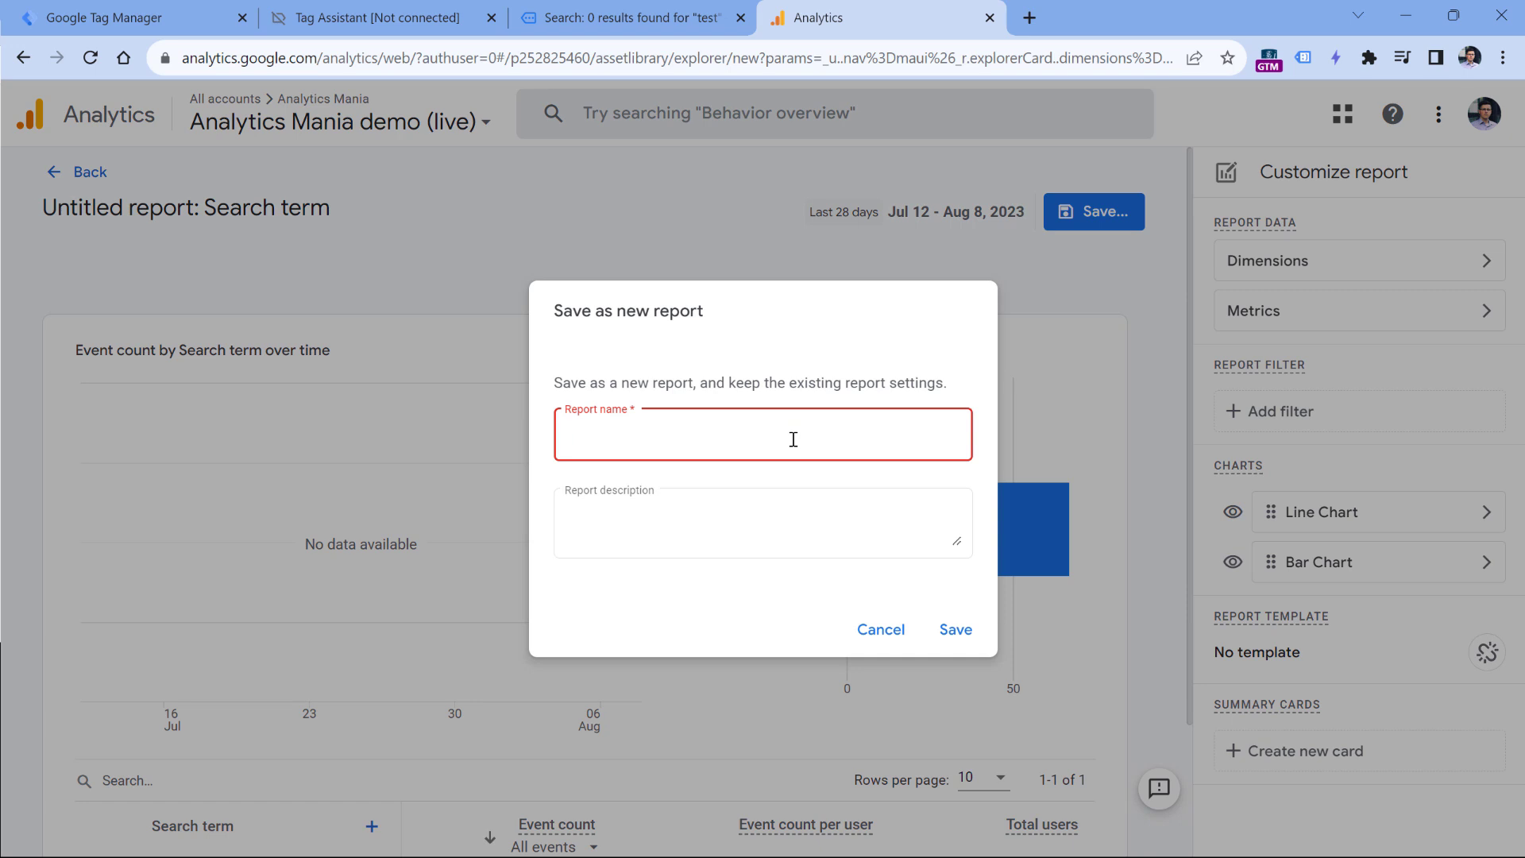
{"action": "type", "text": "Zero results search"}
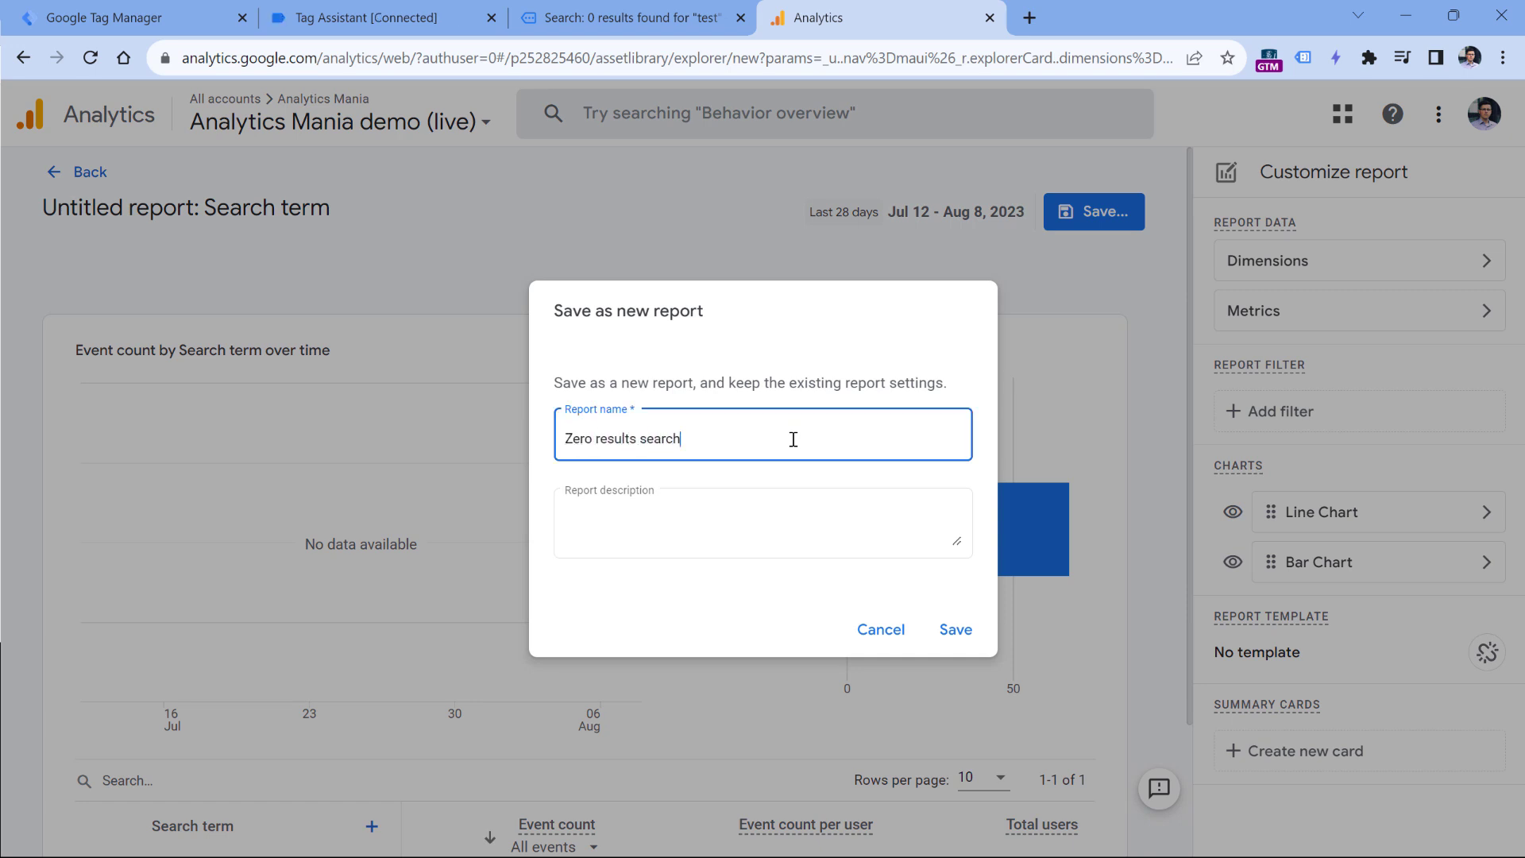
{"action": "left_click", "coordinate": [955, 629]}
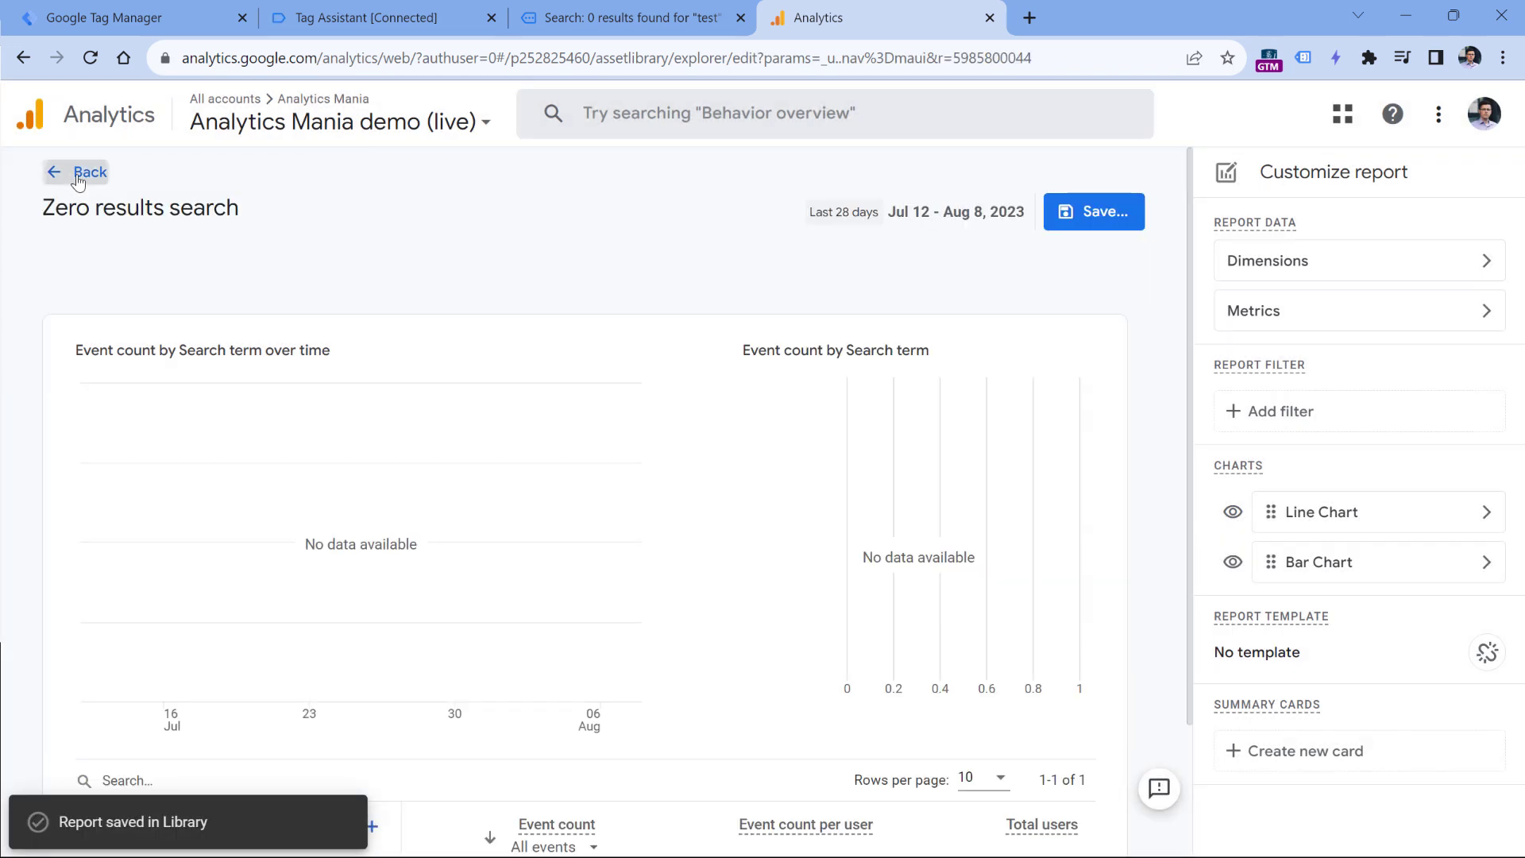
{"action": "left_click", "coordinate": [78, 182]}
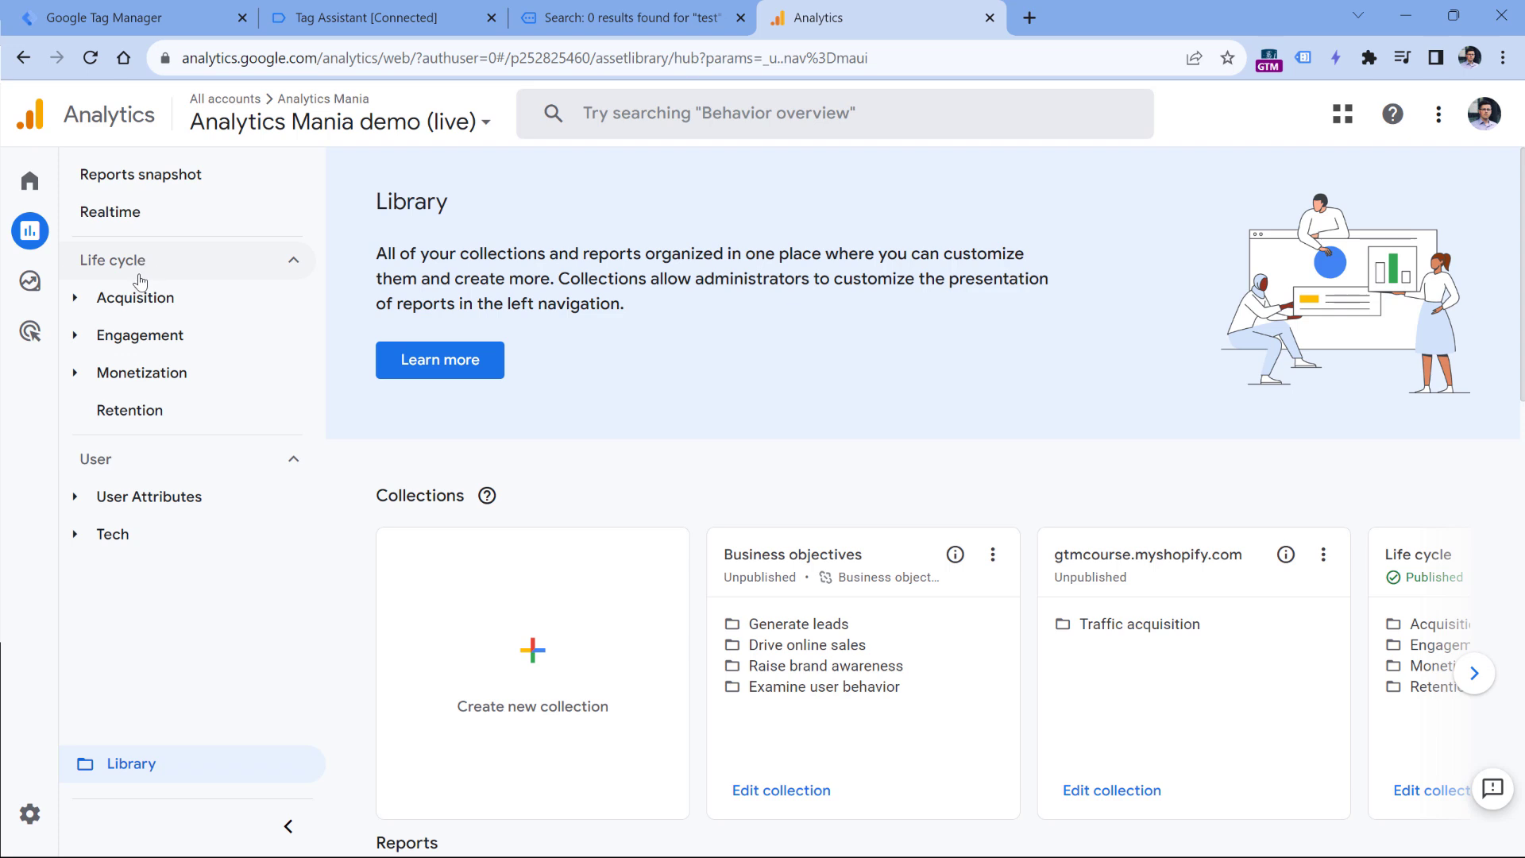
Open the published Life cycle collection for editing from the Library
{"action": "left_click", "coordinate": [77, 338]}
{"action": "left_click", "coordinate": [80, 341]}
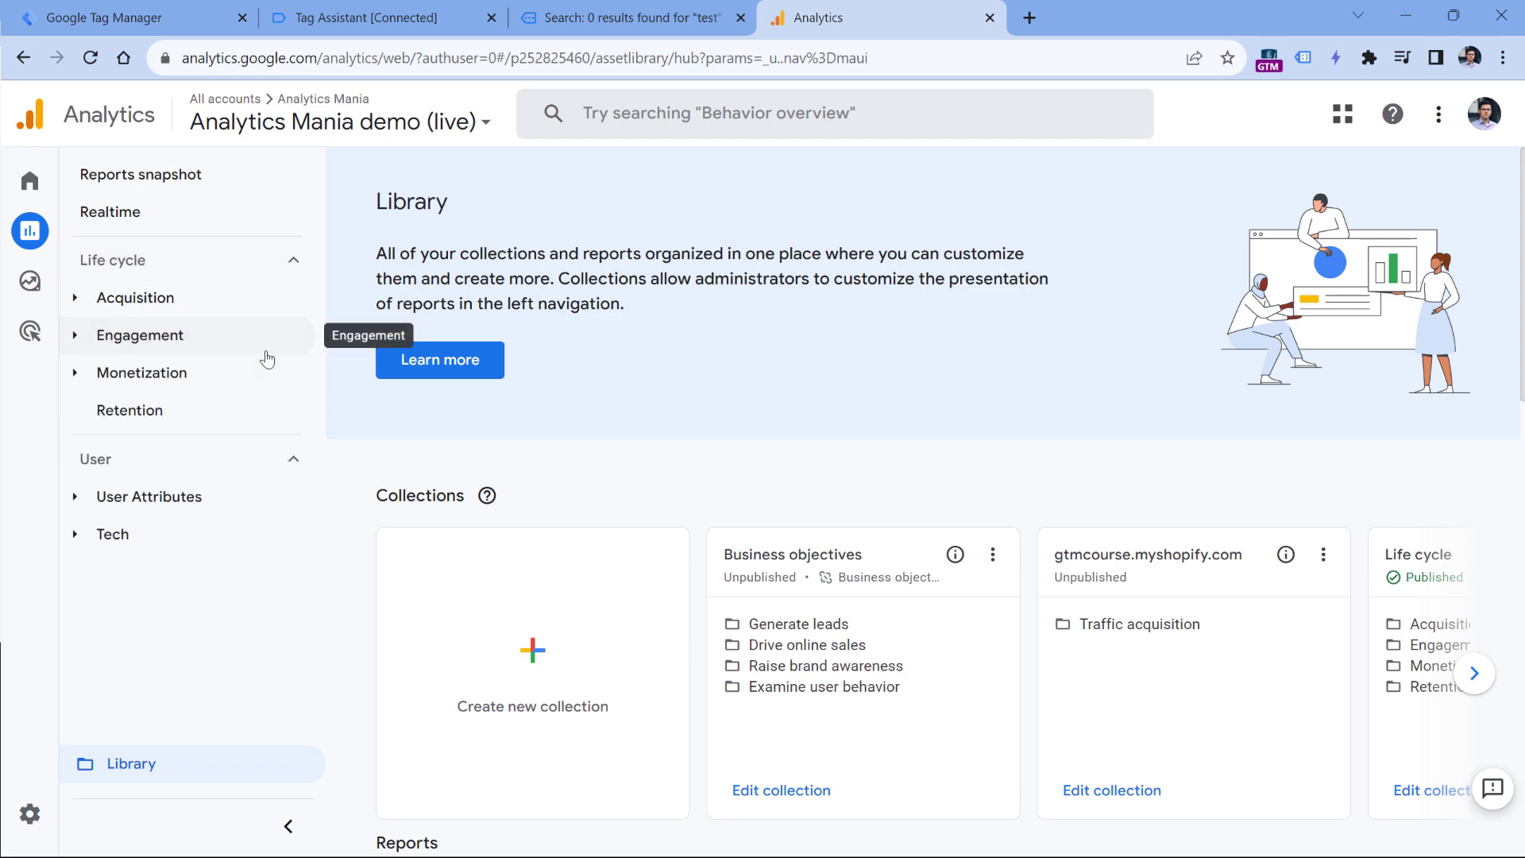
{"action": "scroll", "coordinate": [978, 477], "scroll_direction": "down", "scroll_amount": 1}
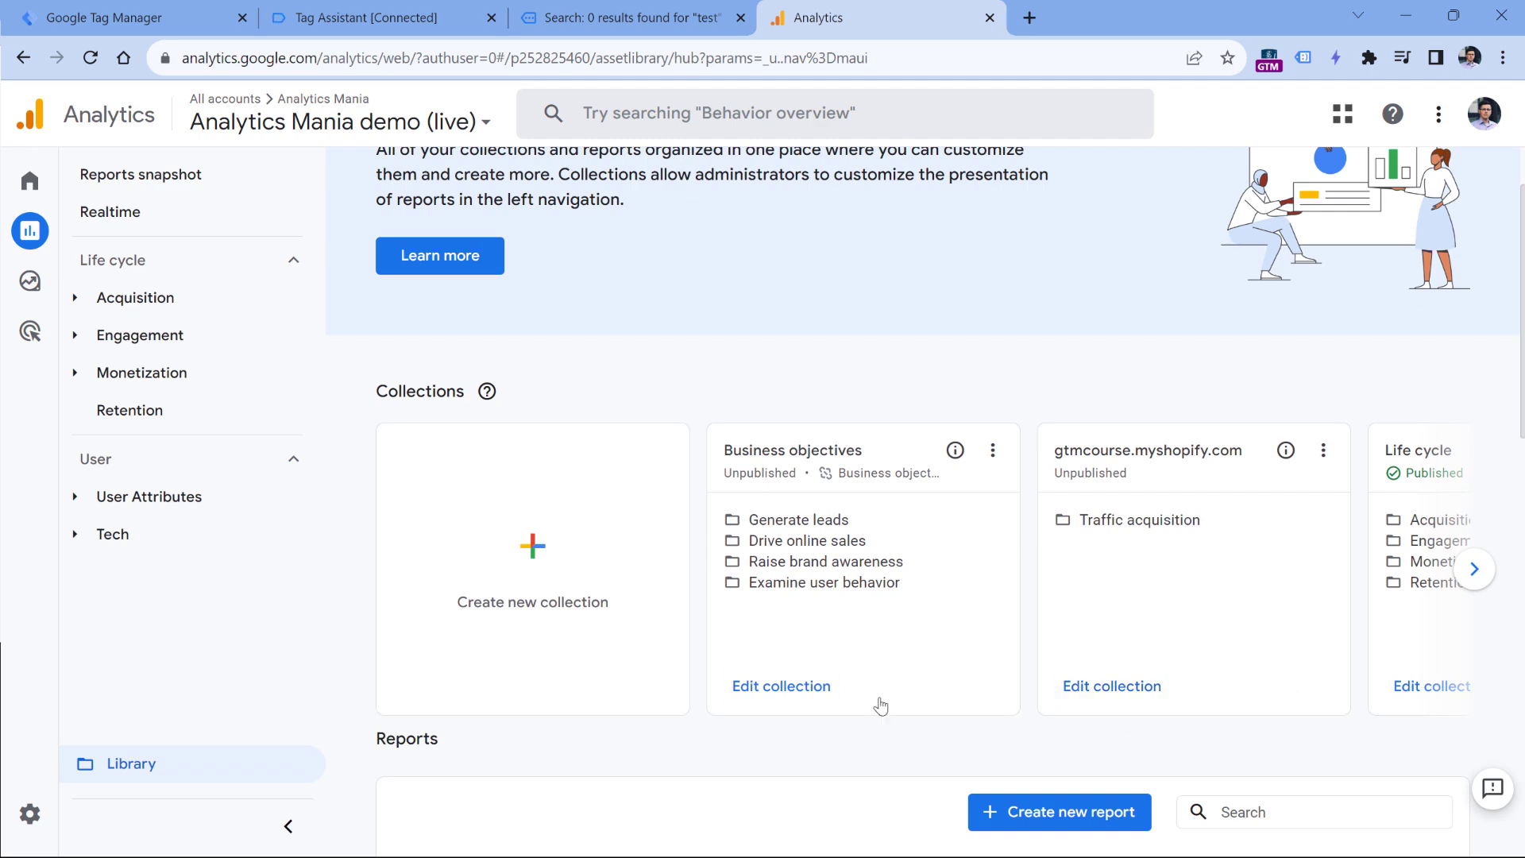
{"action": "left_click", "coordinate": [1474, 569]}
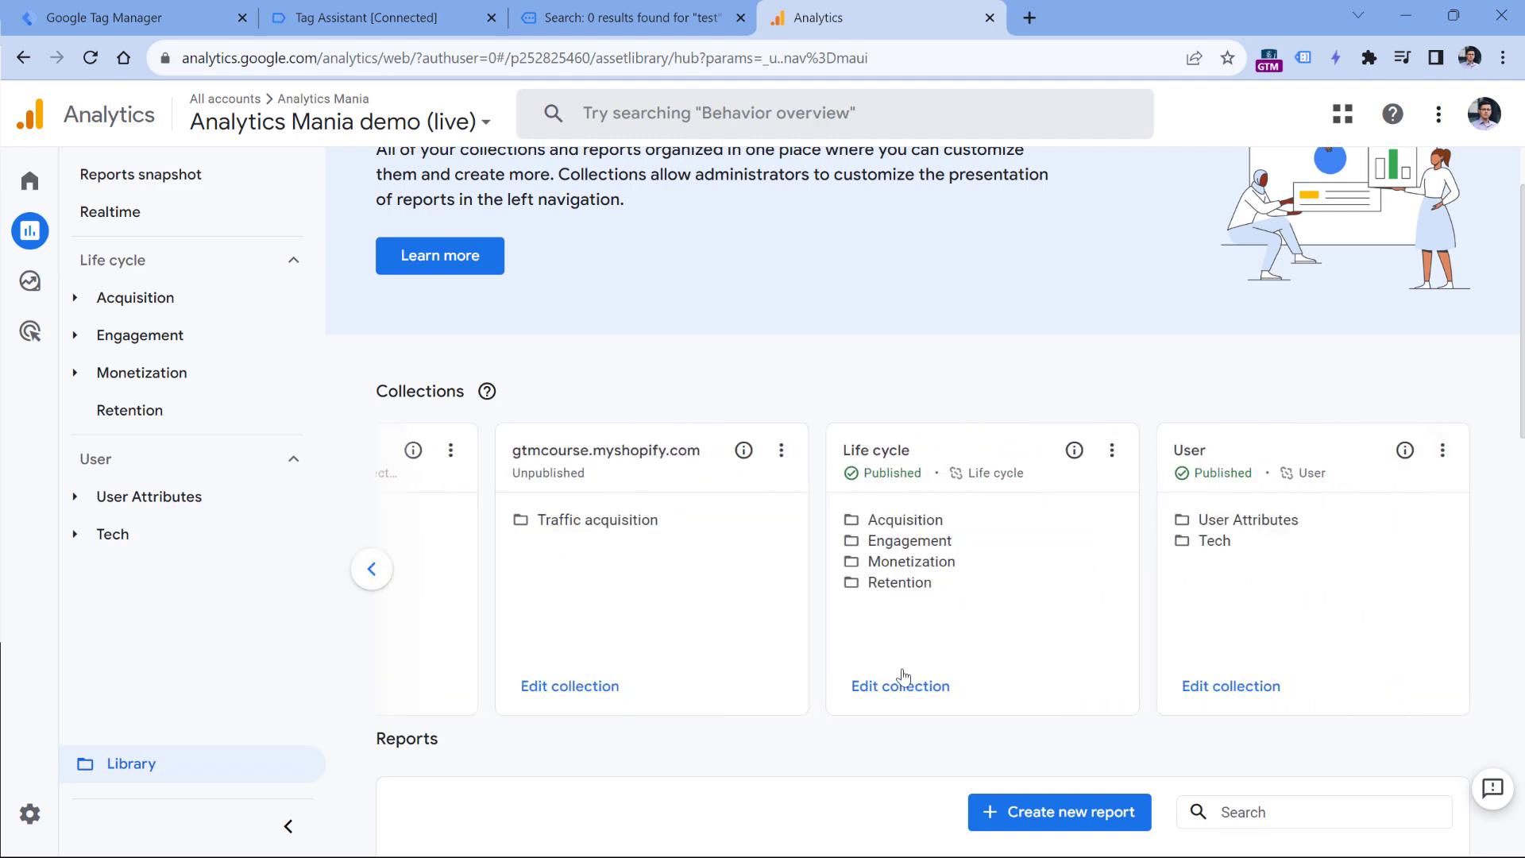
{"action": "left_click", "coordinate": [903, 681]}
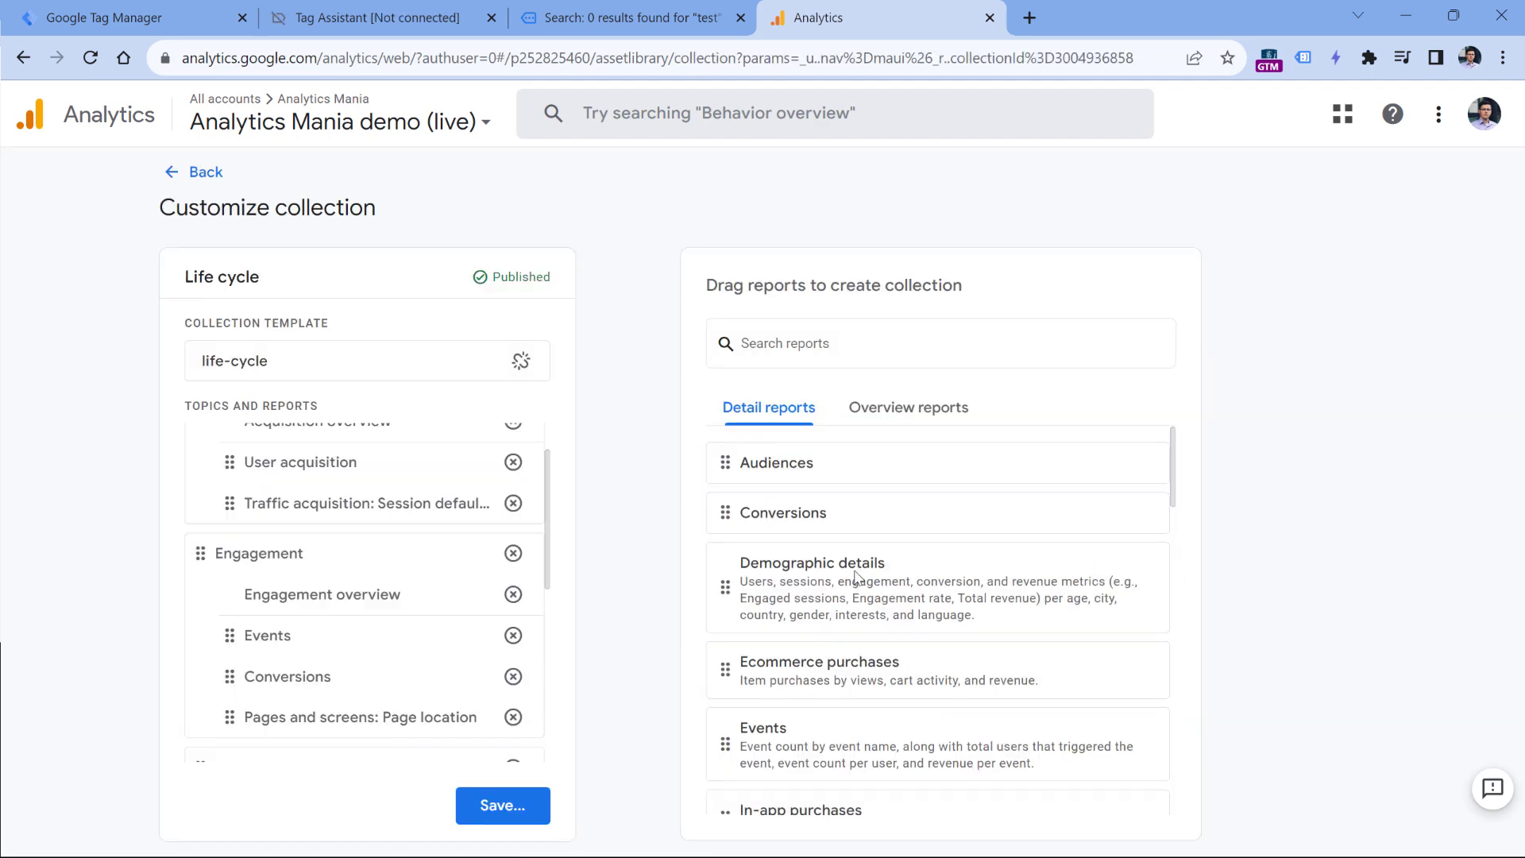
Add the Zero results search report to the Engagement topic after Conversions and save the changes to the current collection
{"action": "scroll", "coordinate": [855, 575], "scroll_direction": "down", "scroll_amount": 15}
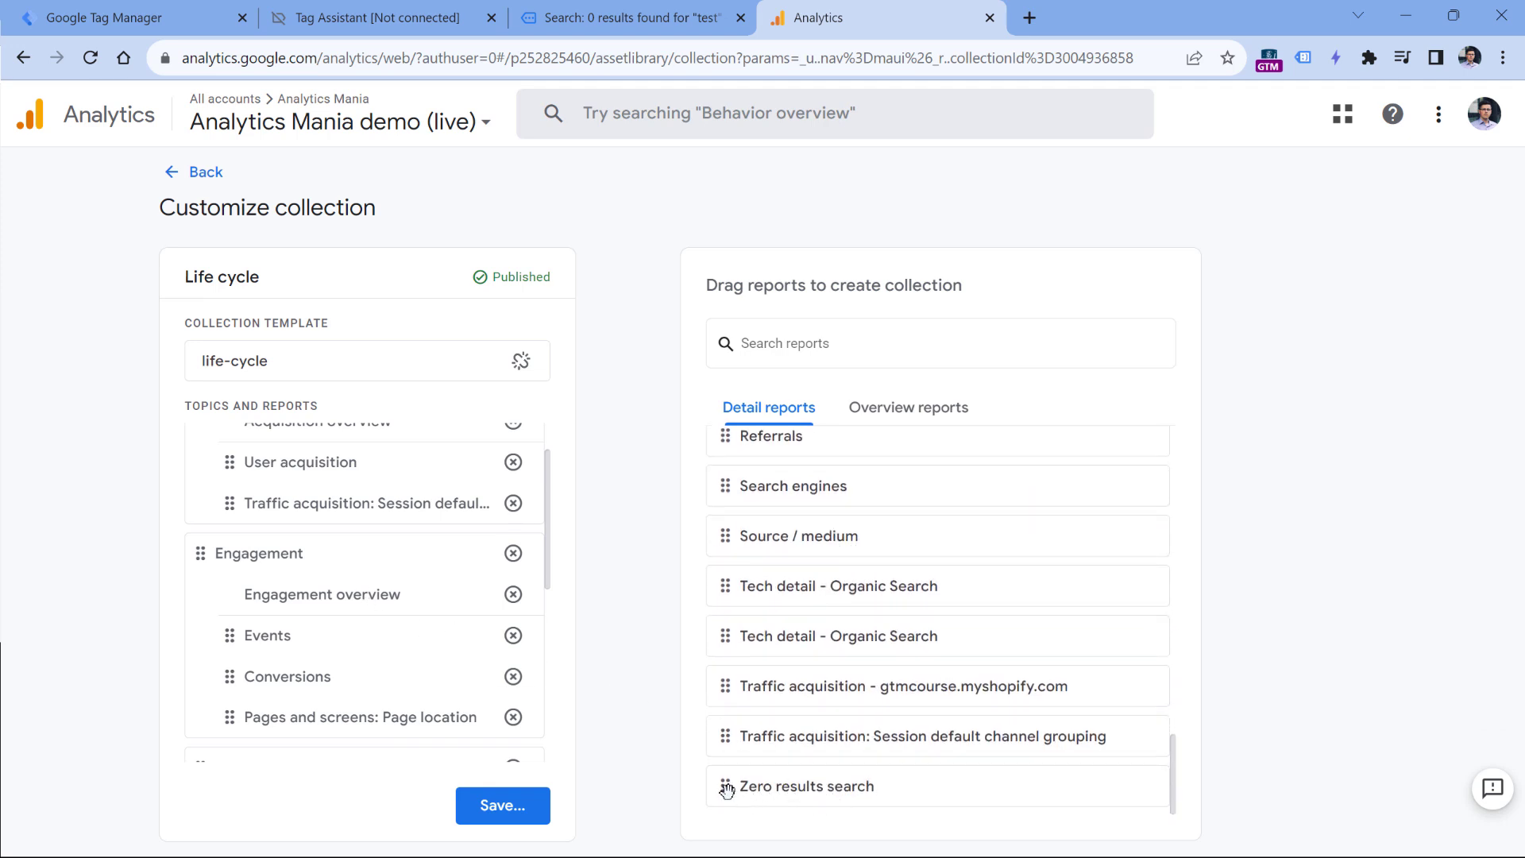
{"action": "left_click_drag", "start_coordinate": [741, 800], "coordinate": [250, 718]}
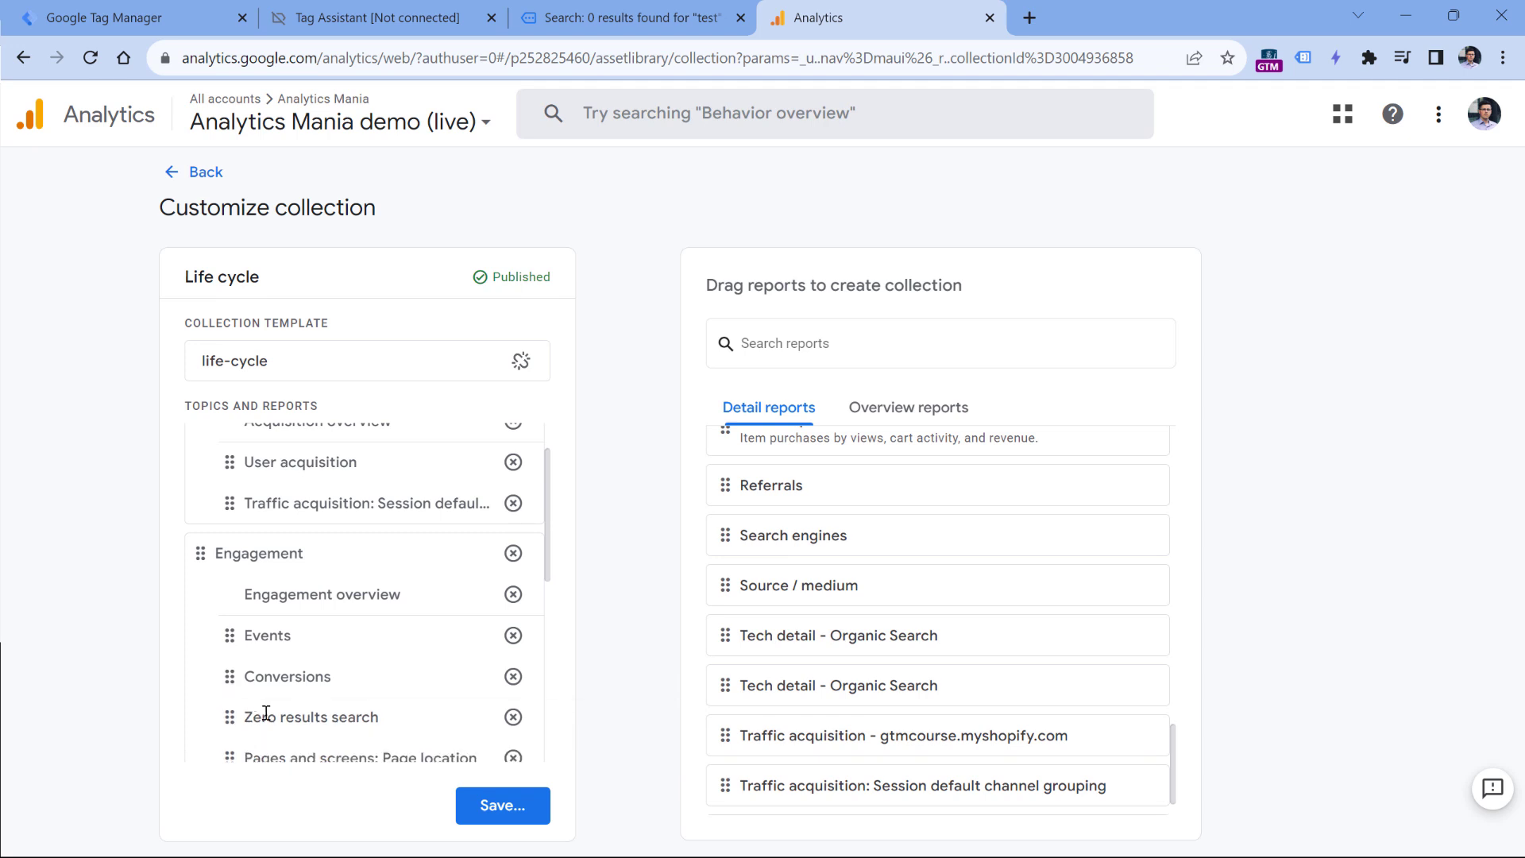
{"action": "left_click", "coordinate": [509, 802]}
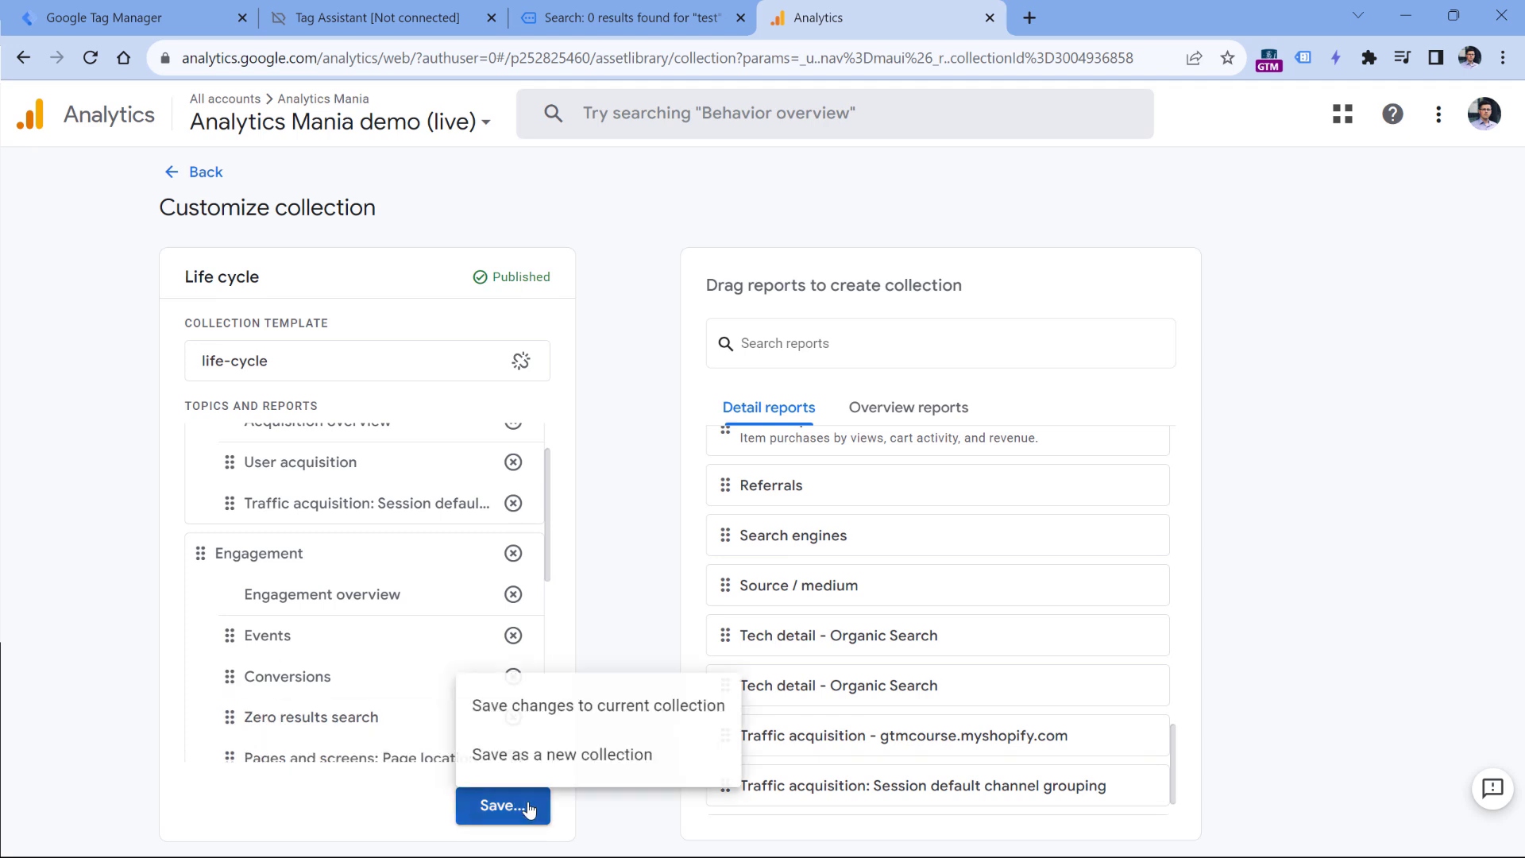
{"action": "left_click", "coordinate": [607, 705]}
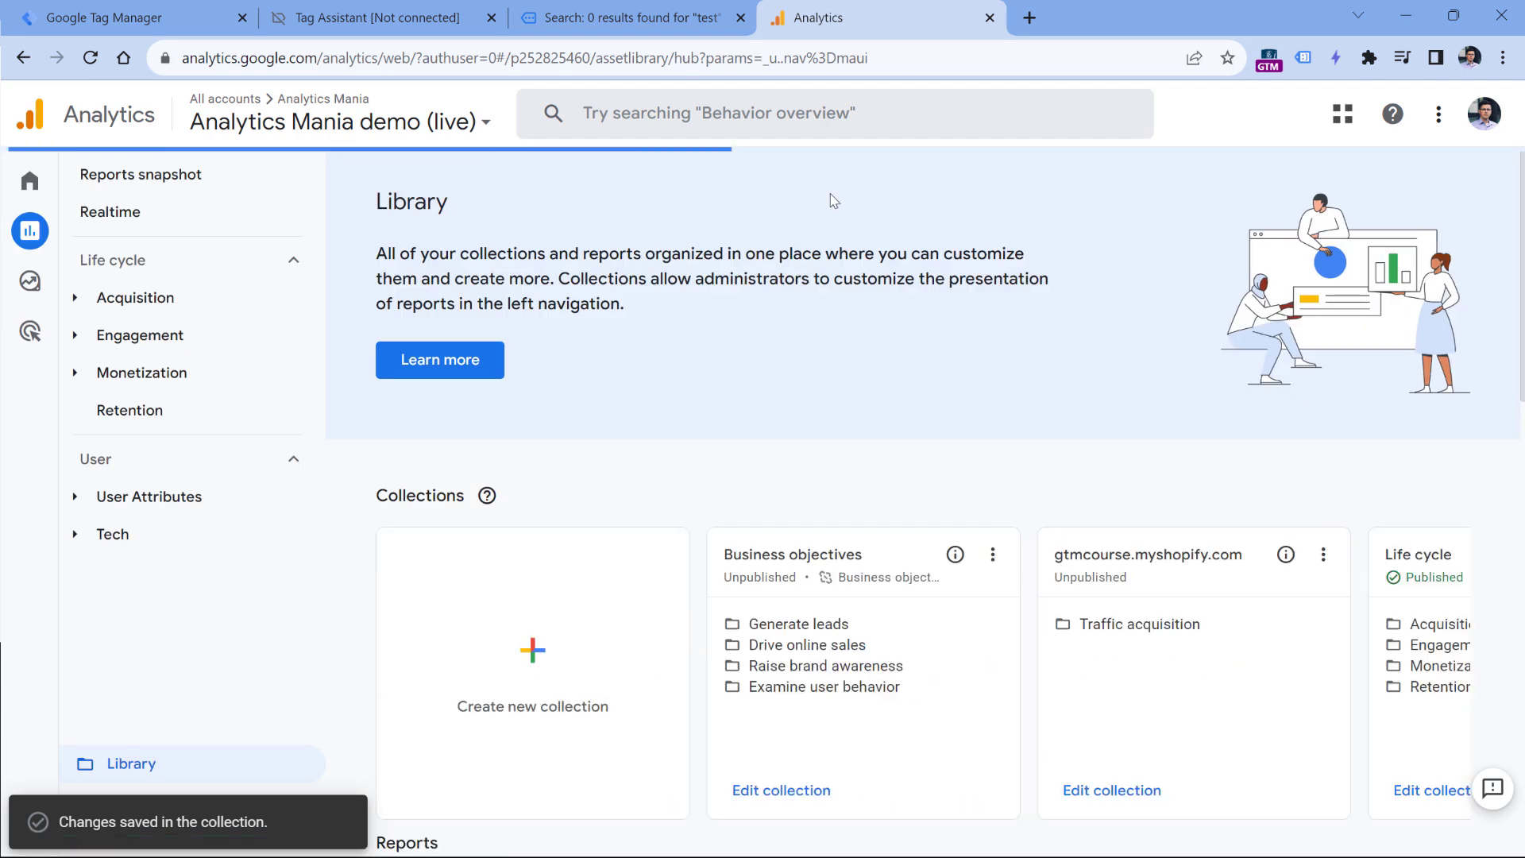
Open the Zero results search report from the Engagement topic of the Life cycle collection
{"action": "left_click", "coordinate": [75, 334]}
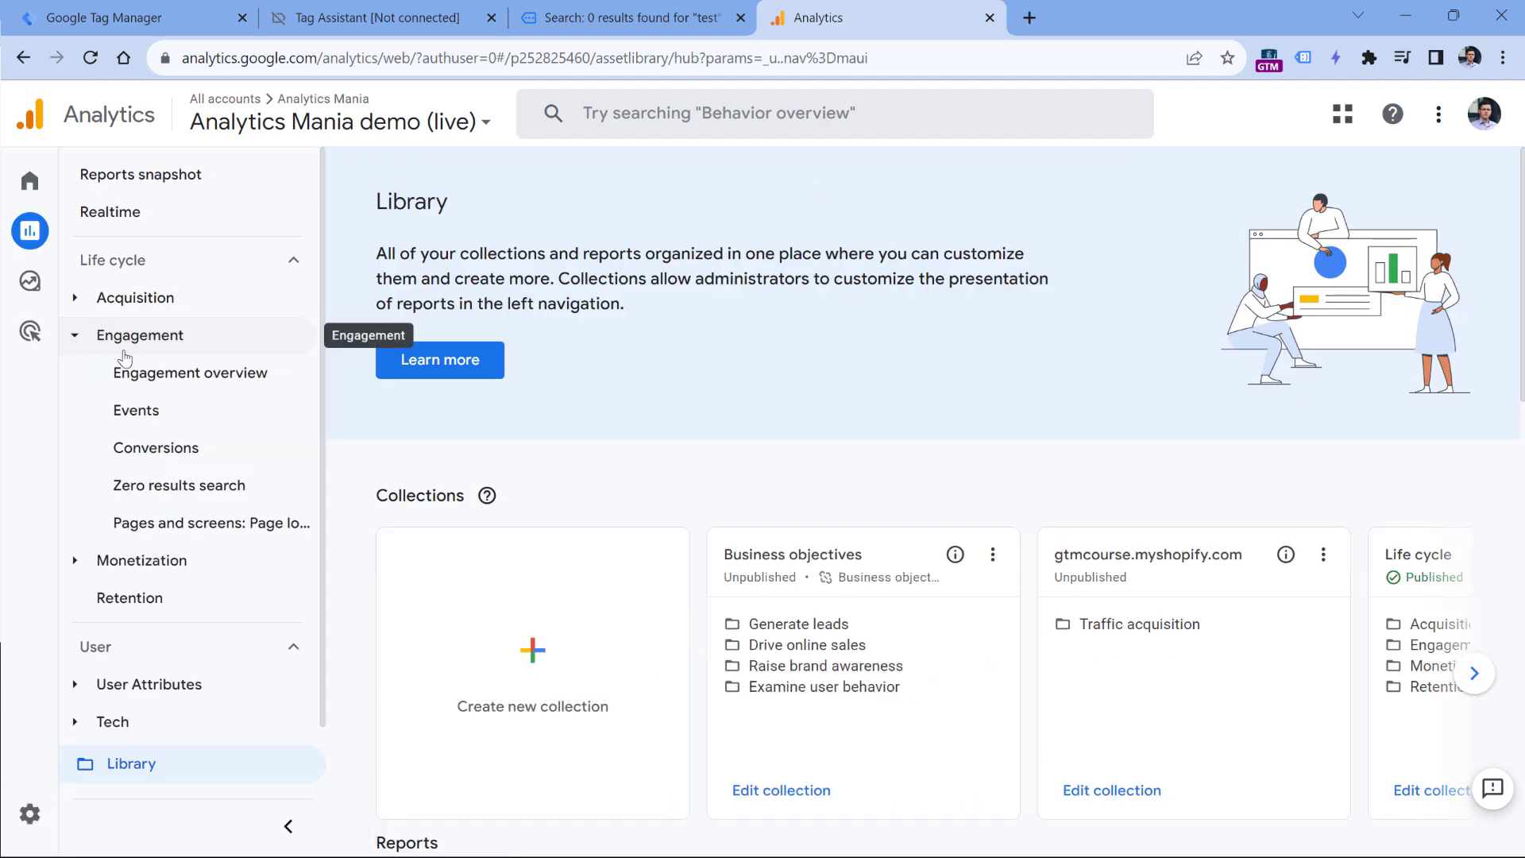
{"action": "left_click", "coordinate": [187, 485]}
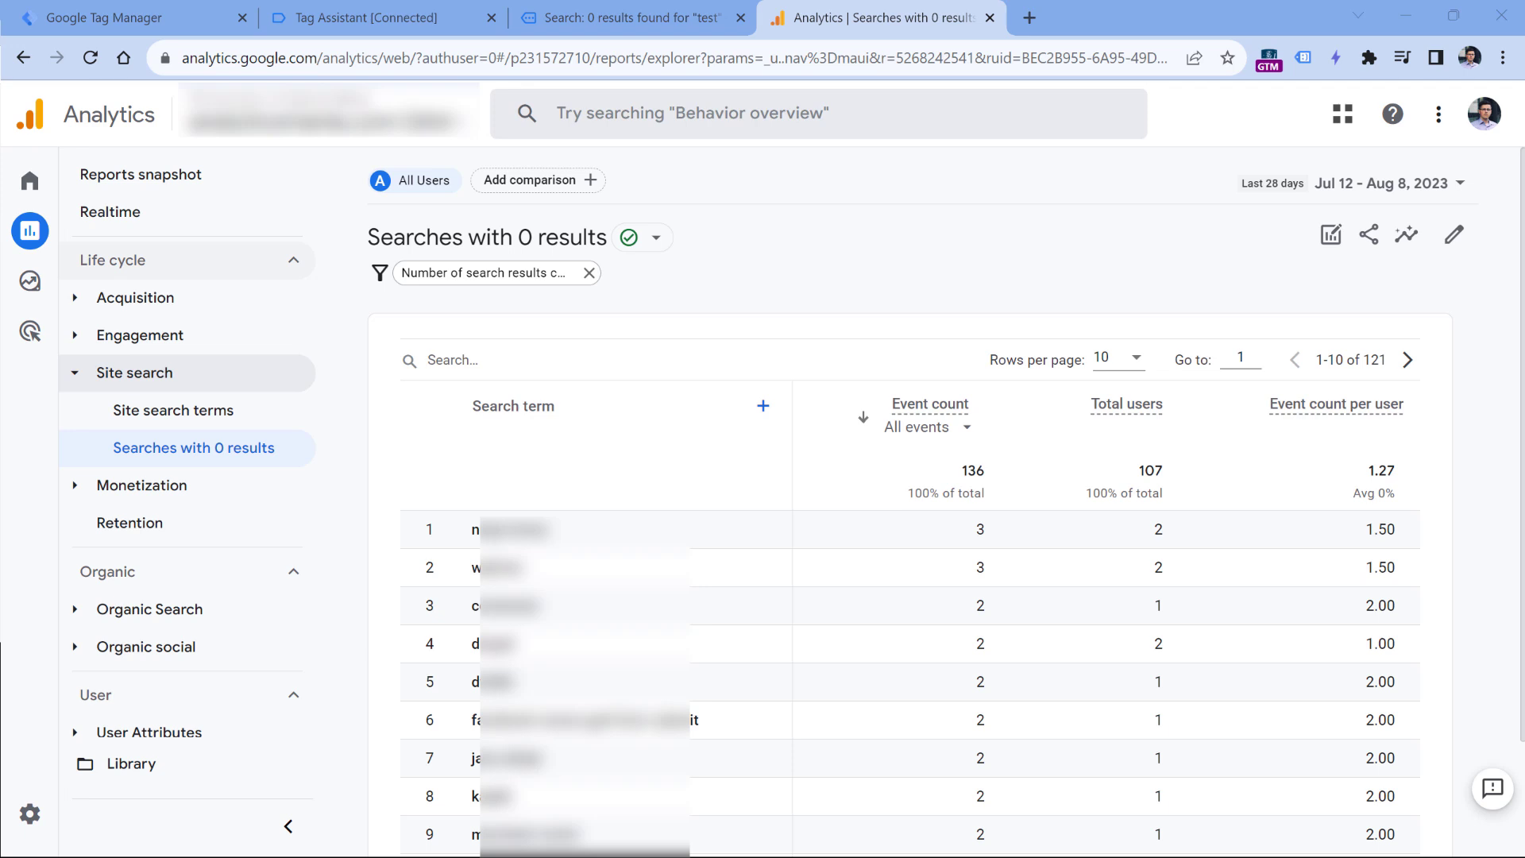